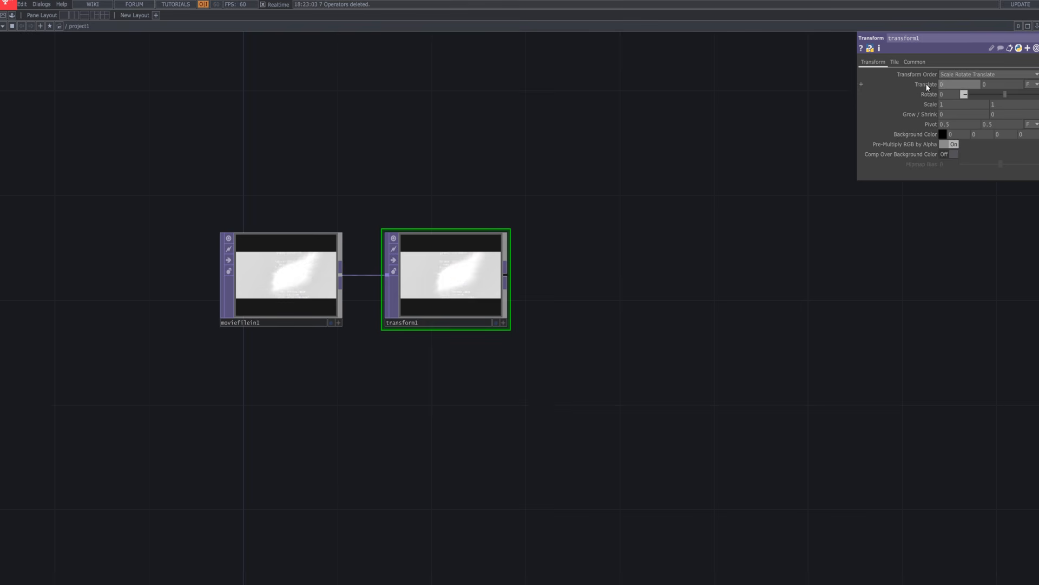
# Set transform1's X translate to the expression .15*absTime.seconds and turn off Pre-Multiply RGB by Alpha.
pyautogui.click(925, 83)
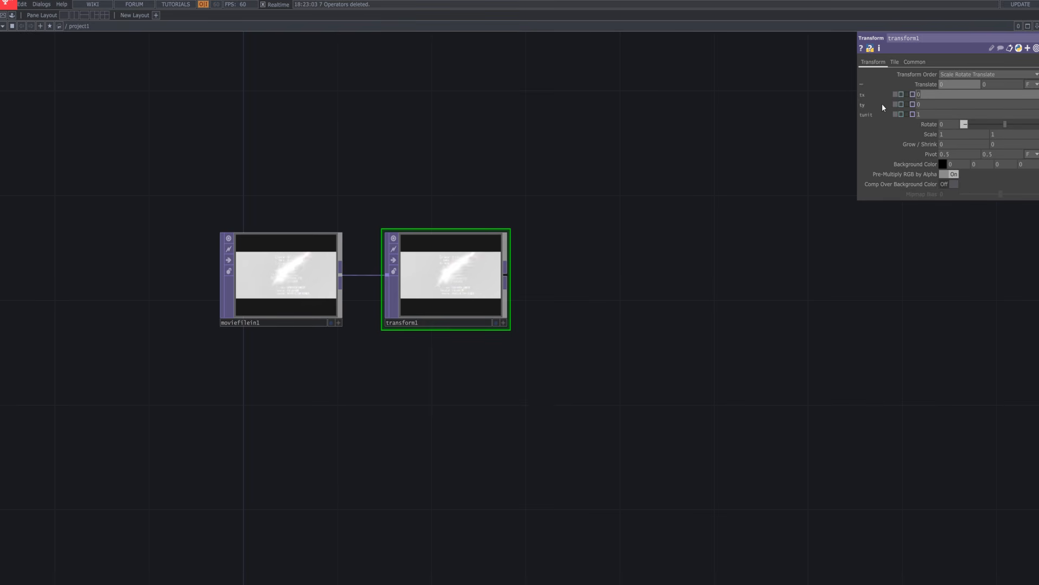
pyautogui.write('.15*absTime.seconds')
pyautogui.press('Return')
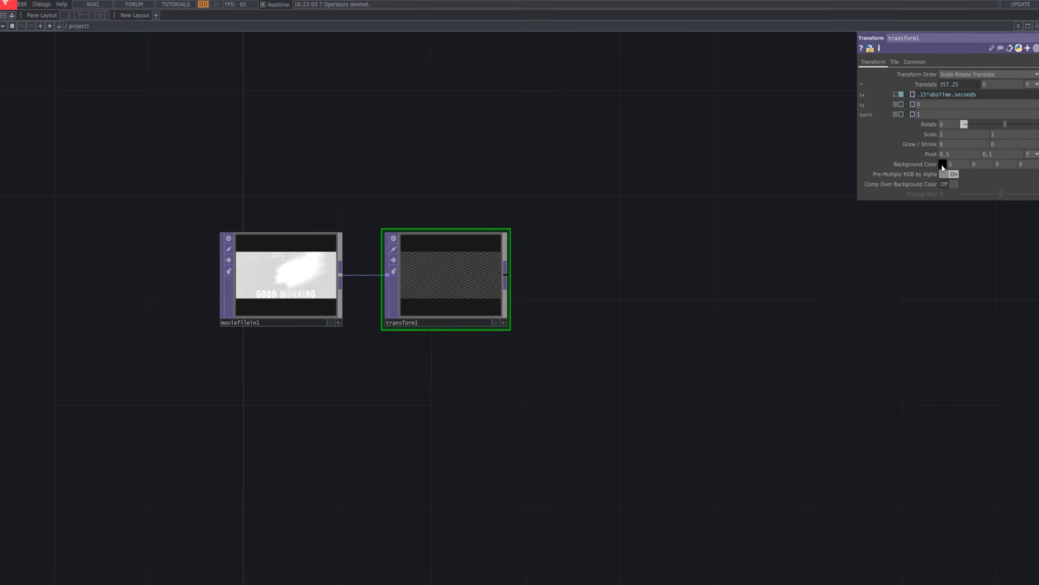
pyautogui.click(952, 173)
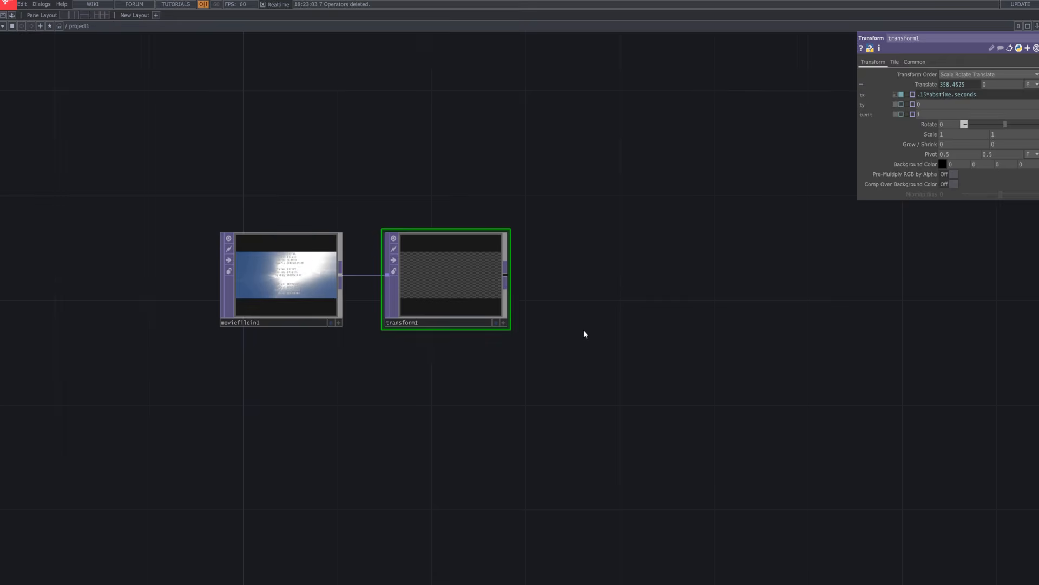
# Add an Emboss TOP connected to the output of transform1.
pyautogui.rightClick(505, 278)
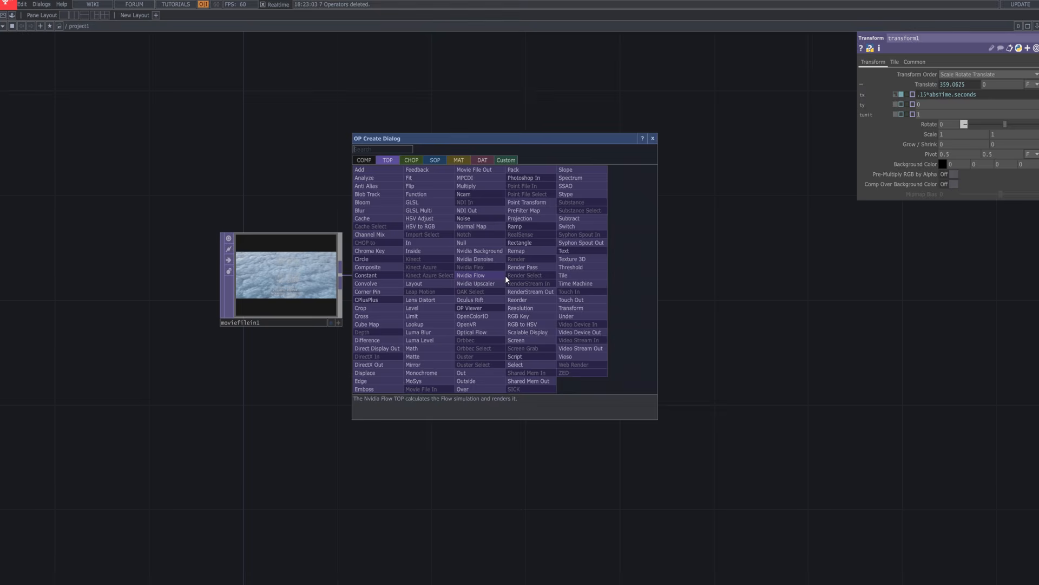
pyautogui.write('em')
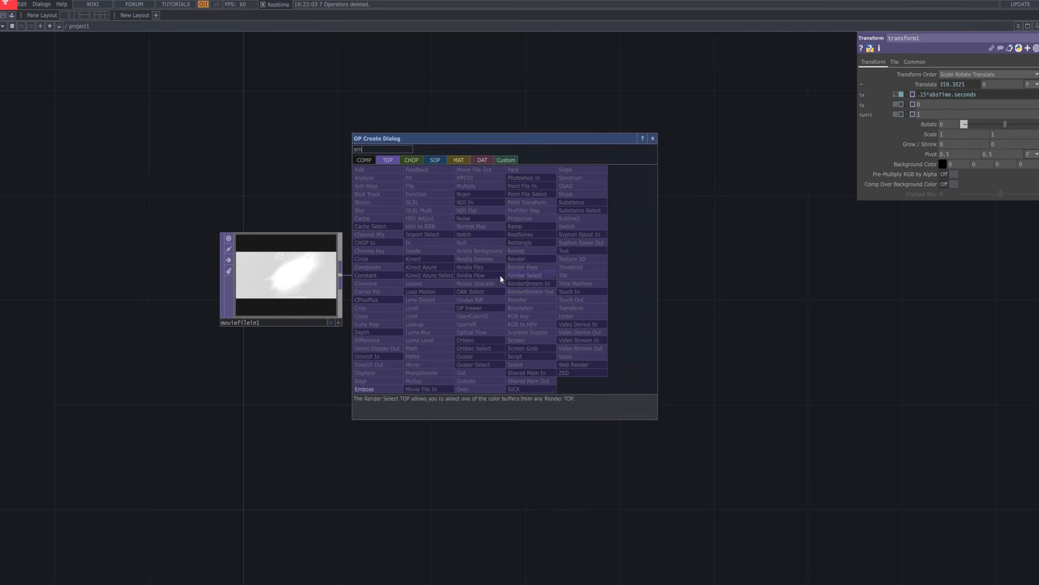
pyautogui.click(366, 389)
pyautogui.click(617, 265)
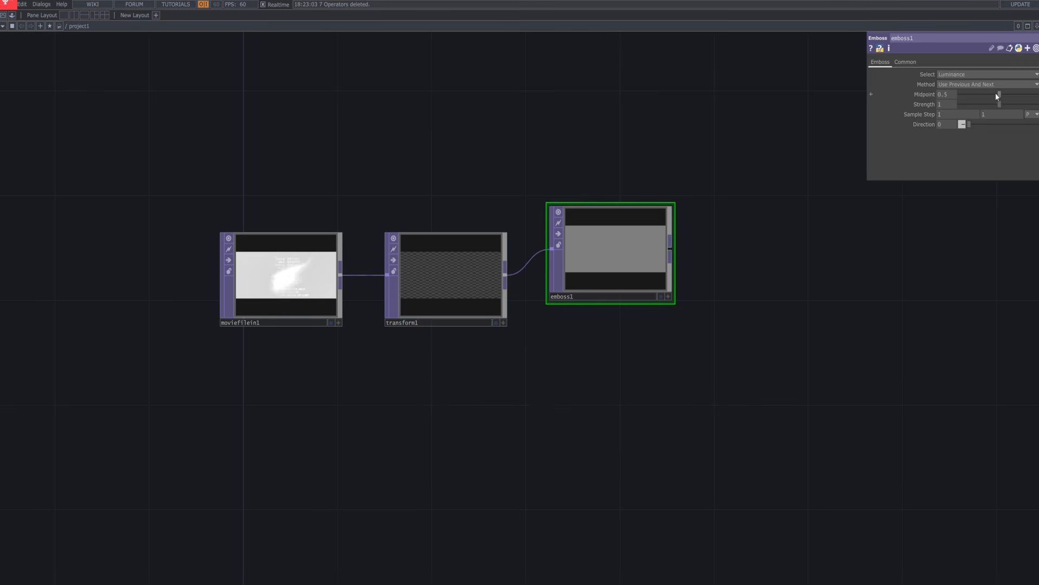
# Set the Emboss midpoint to 0.088, strength to 73 and direction to 221, and line the node up with transform1.
pyautogui.moveTo(998, 95); pyautogui.dragTo(967, 95)
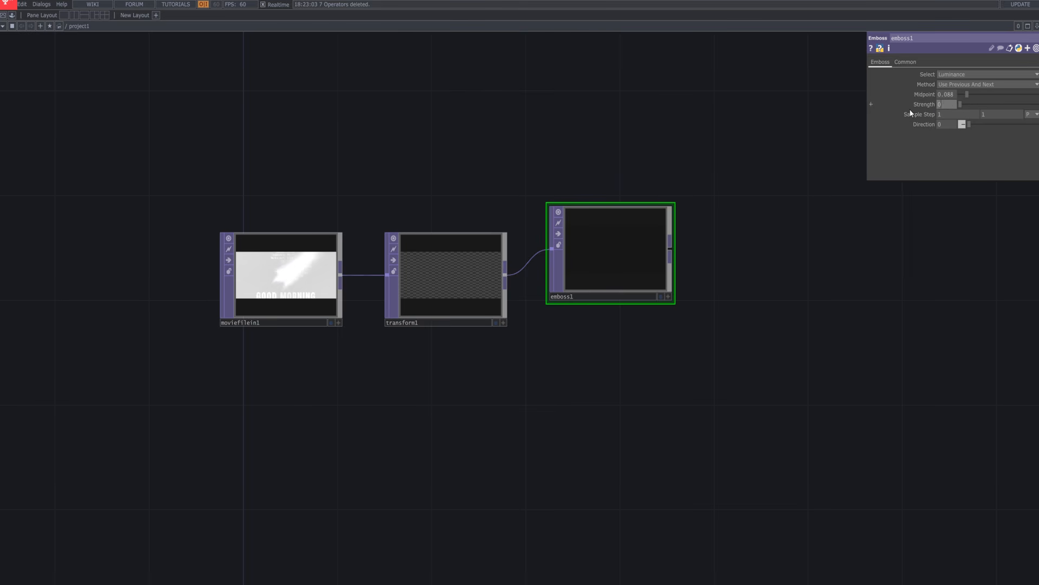
pyautogui.write('3')
pyautogui.press('Return')
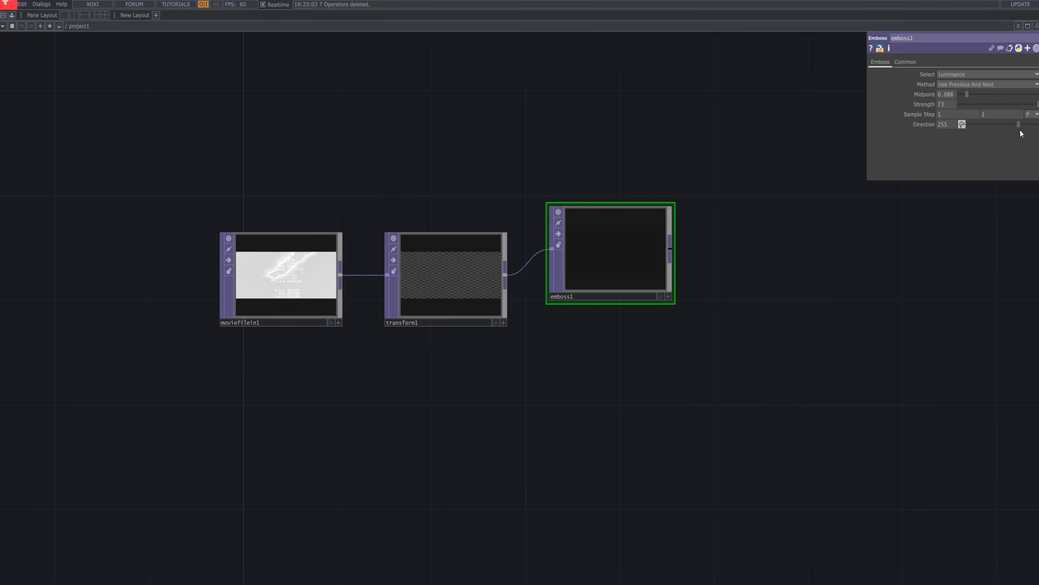
pyautogui.moveTo(1014, 131); pyautogui.dragTo(1012, 130)
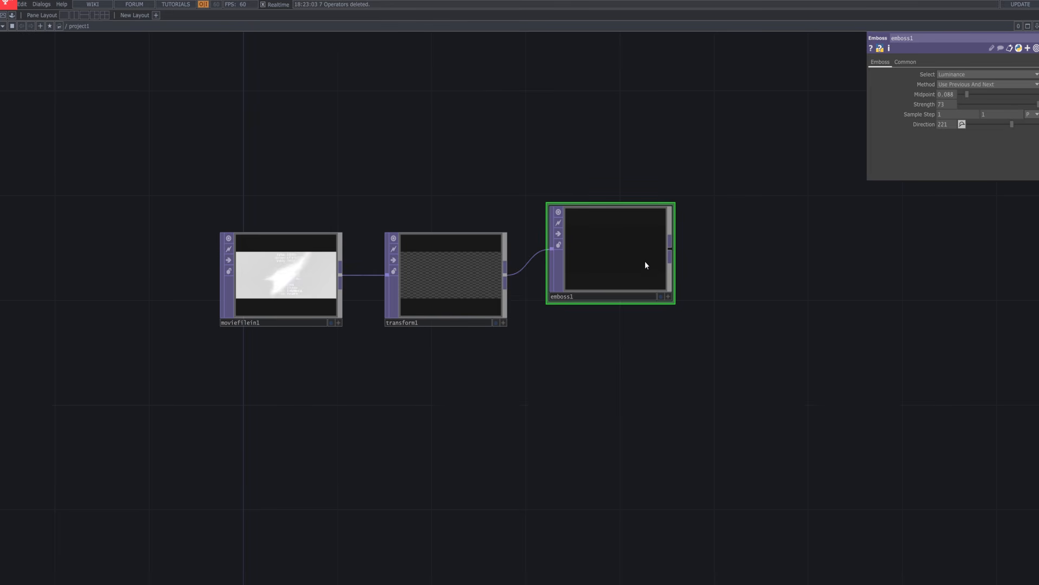
pyautogui.moveTo(645, 266); pyautogui.dragTo(668, 292)
pyautogui.moveTo(736, 315); pyautogui.dragTo(658, 235)
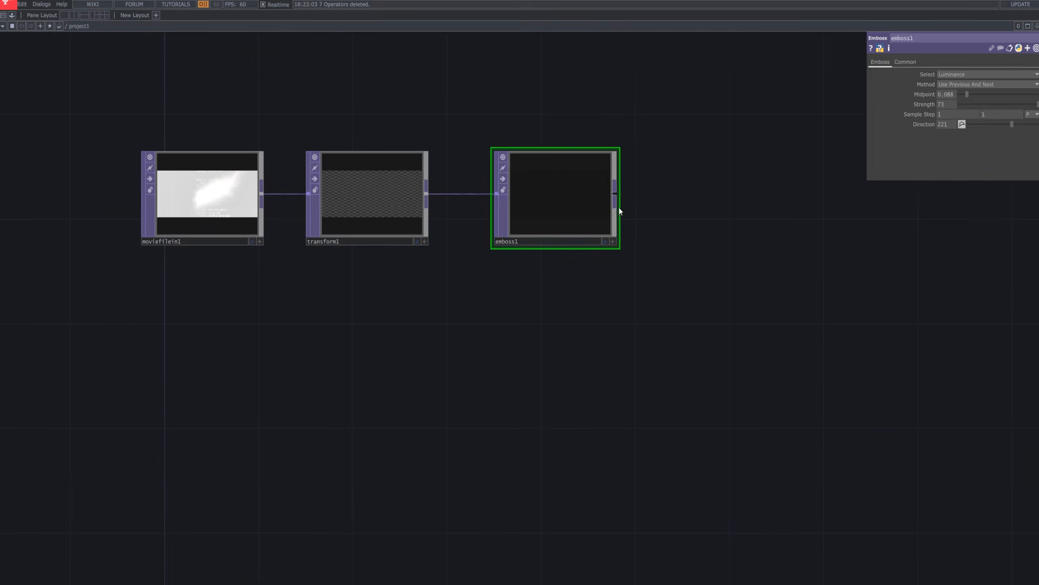
# Add a Composite TOP fed by emboss1, placed lower in the network, and set its operation to Luminance Difference.
pyautogui.rightClick(616, 198)
pyautogui.write('comp')
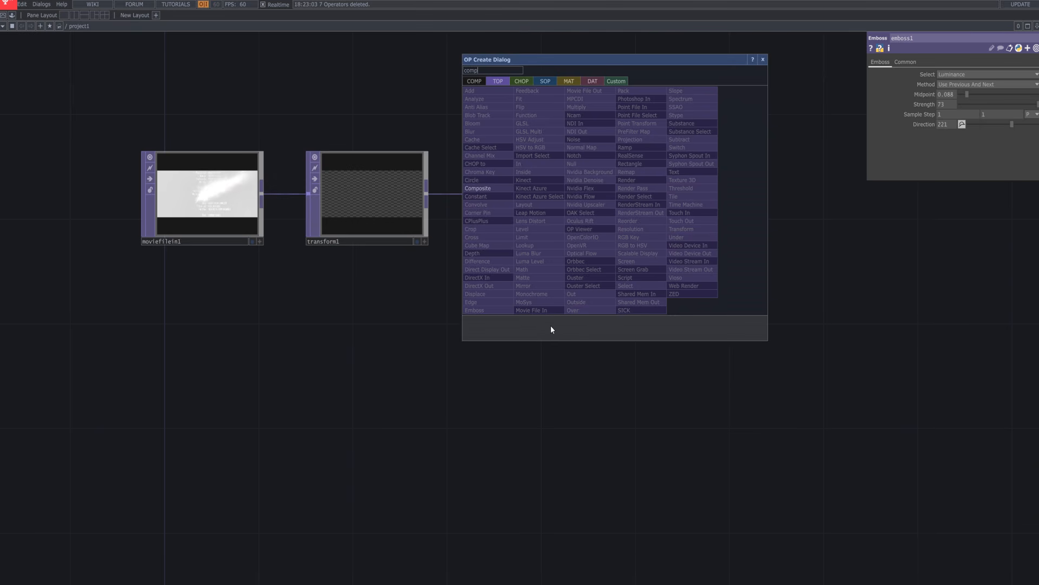
pyautogui.click(494, 189)
pyautogui.click(746, 325)
pyautogui.moveTo(783, 328); pyautogui.dragTo(780, 302)
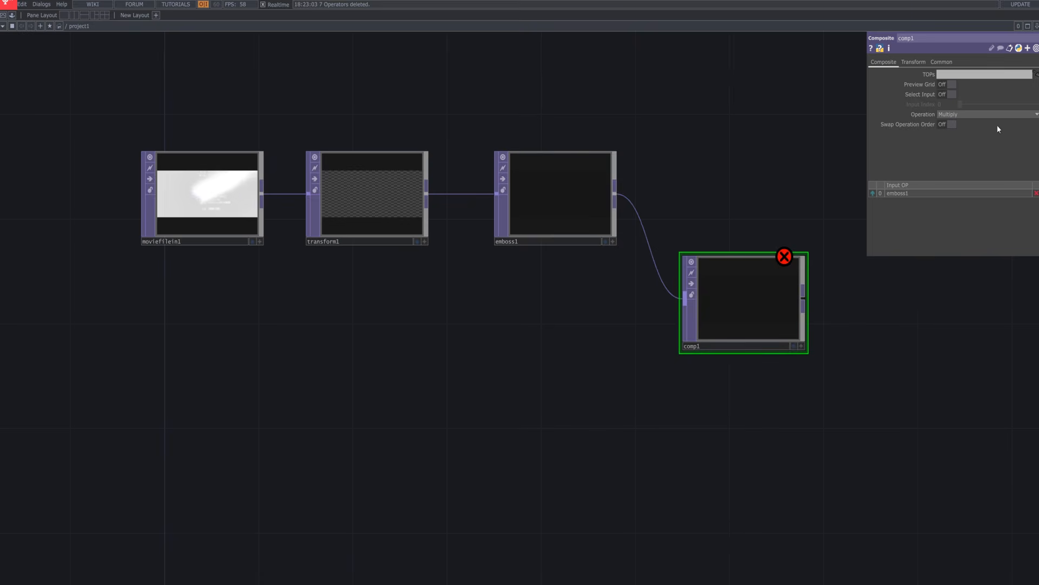
pyautogui.click(1002, 115)
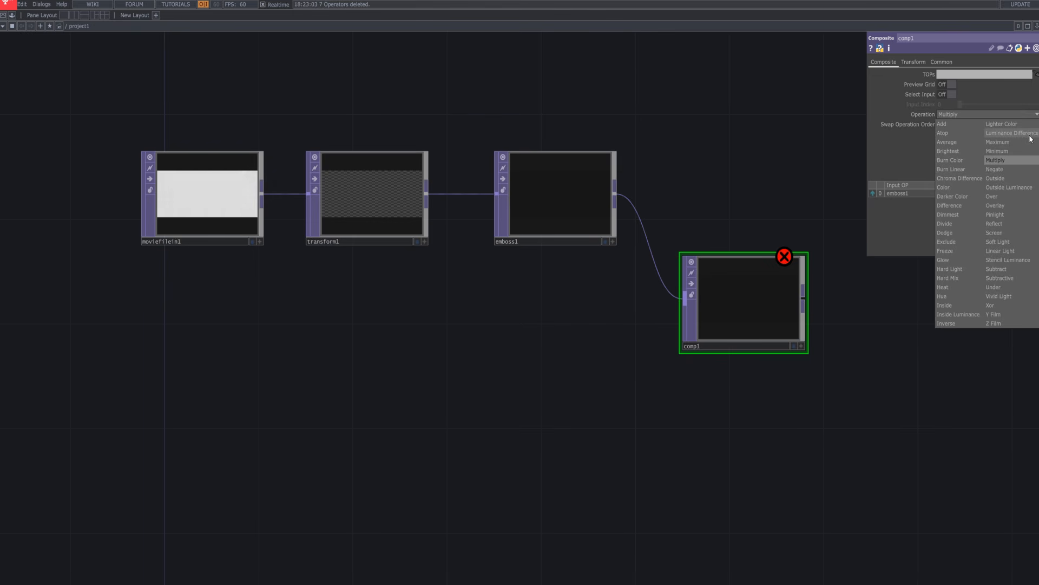
pyautogui.click(1023, 134)
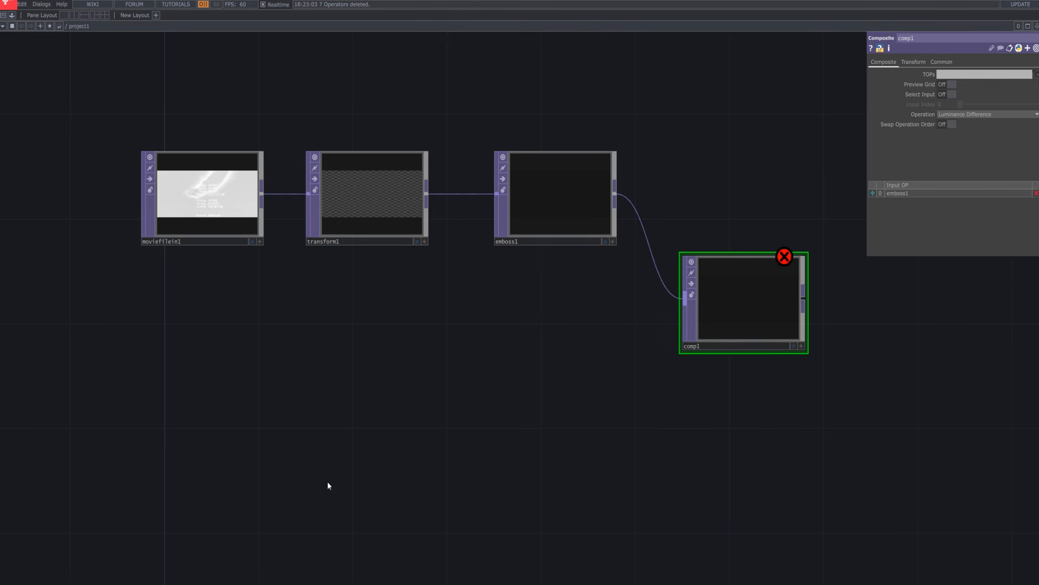
# Add a second Movie File In TOP below moviefilein1 and load the video 2.mp4 into it.
pyautogui.moveTo(334, 477); pyautogui.dragTo(361, 464)
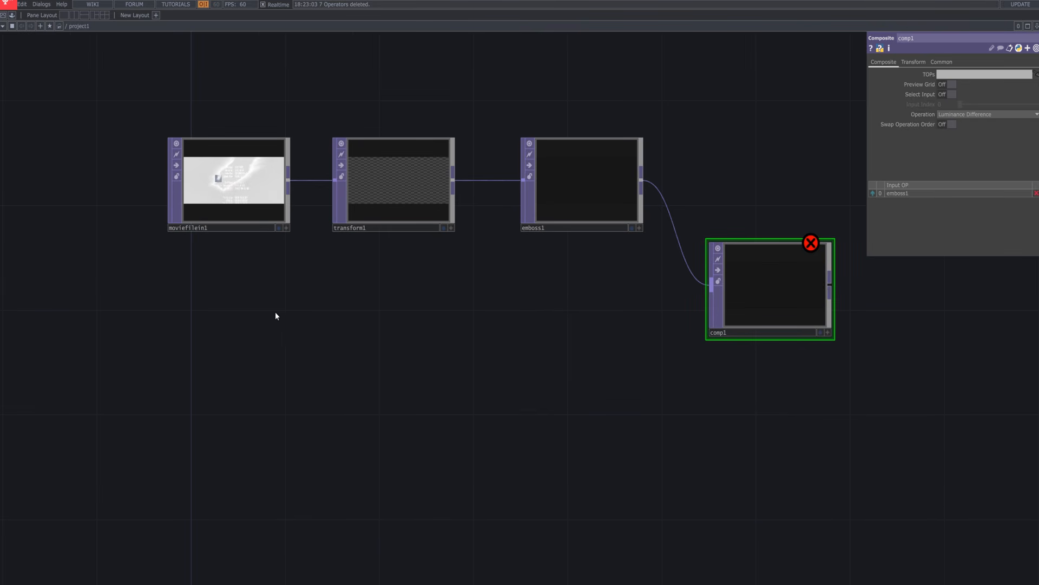
pyautogui.press('Tab')
pyautogui.write('mo')
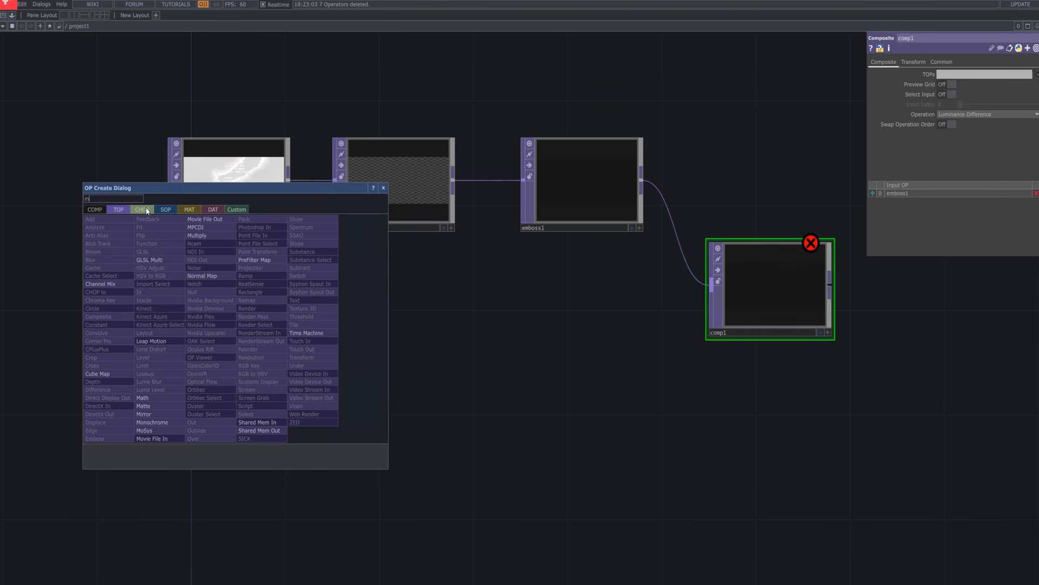
pyautogui.click(179, 438)
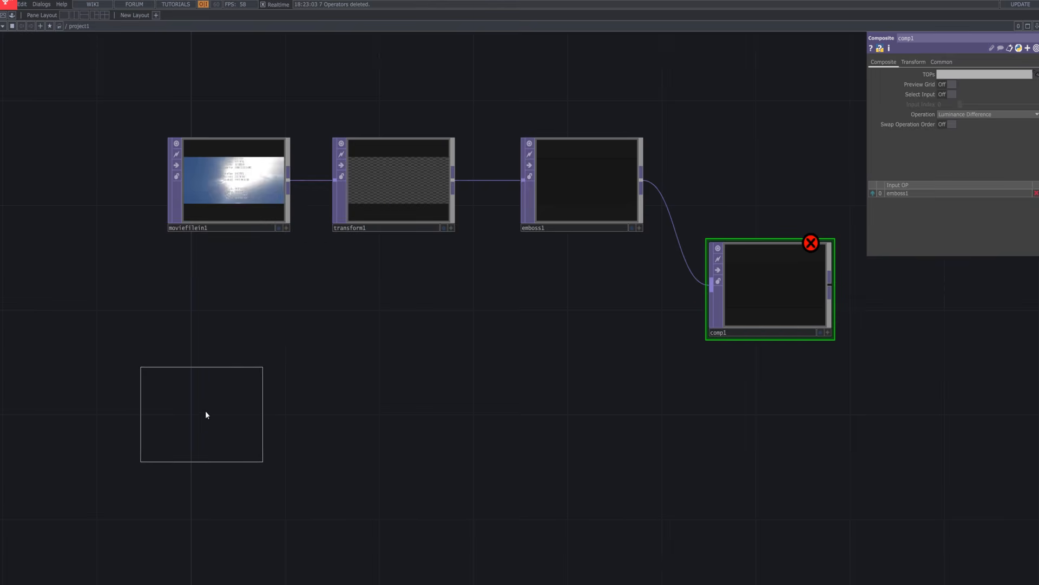
pyautogui.click(221, 376)
pyautogui.click(1036, 75)
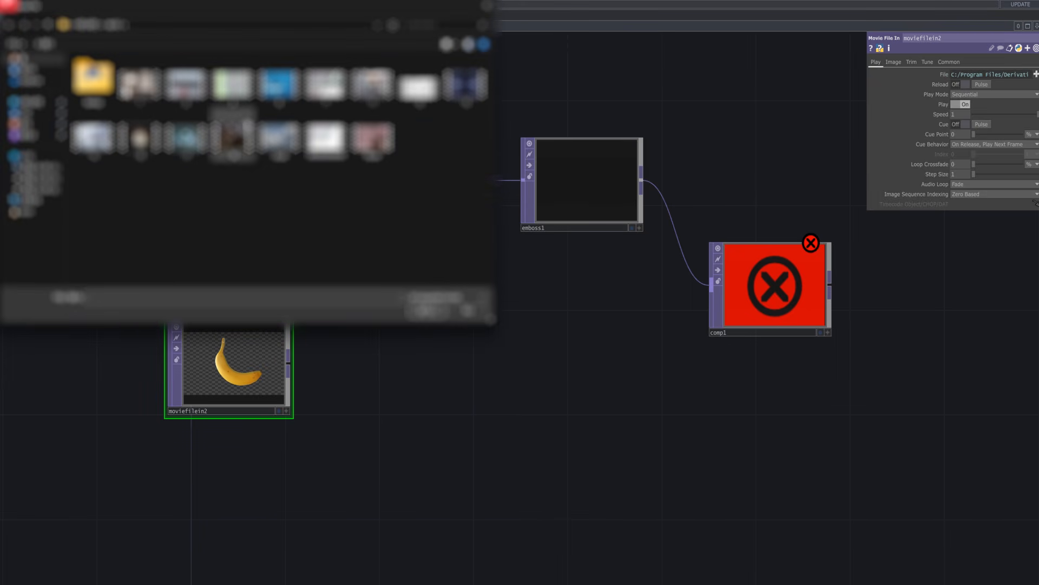
pyautogui.click(191, 98)
pyautogui.click(430, 310)
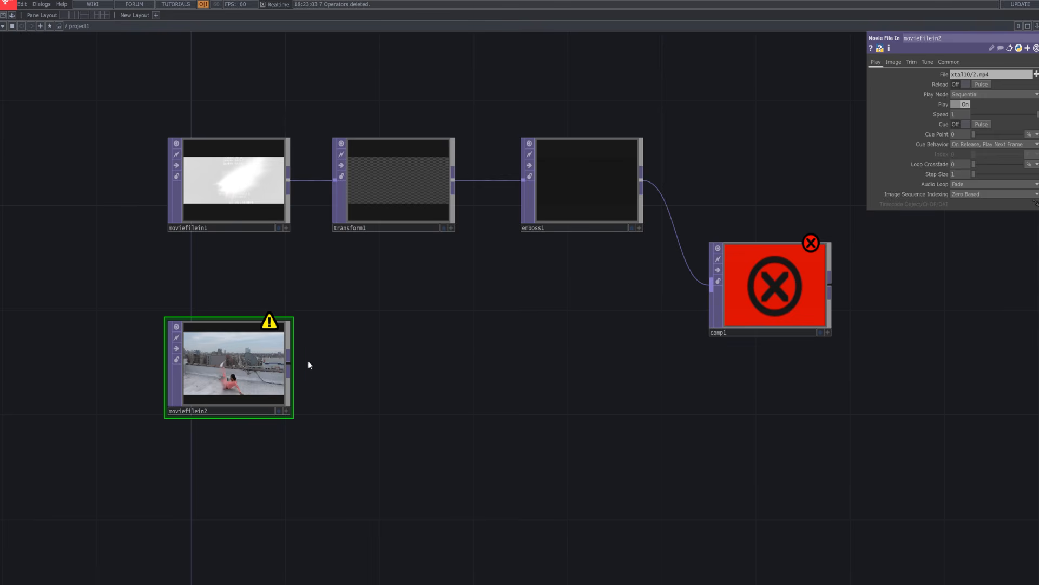
# Set moviefilein2's output to a custom resolution of 1280 x 720.
pyautogui.click(950, 61)
pyautogui.click(994, 74)
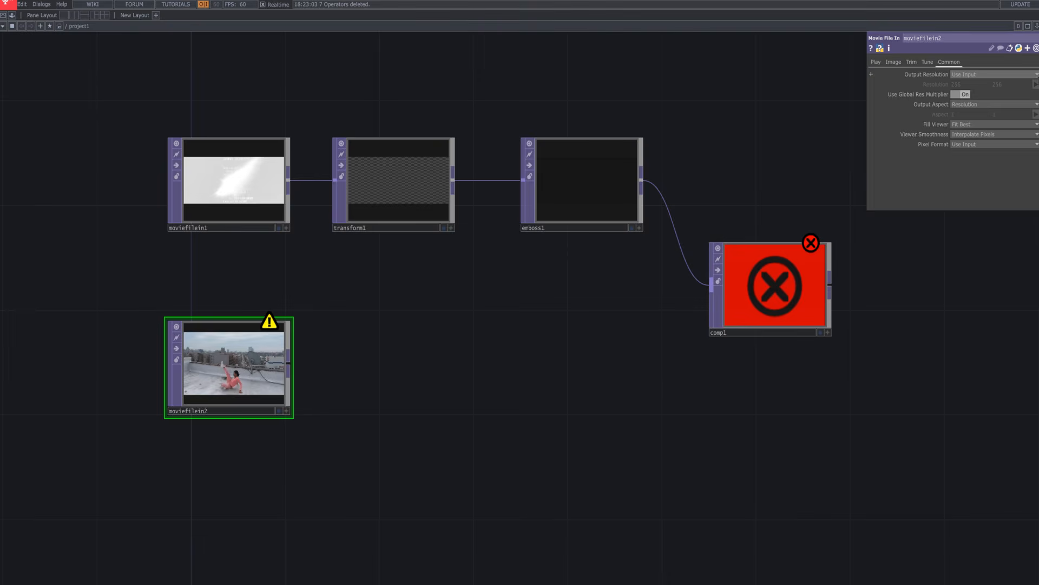
pyautogui.click(986, 166)
pyautogui.click(1036, 85)
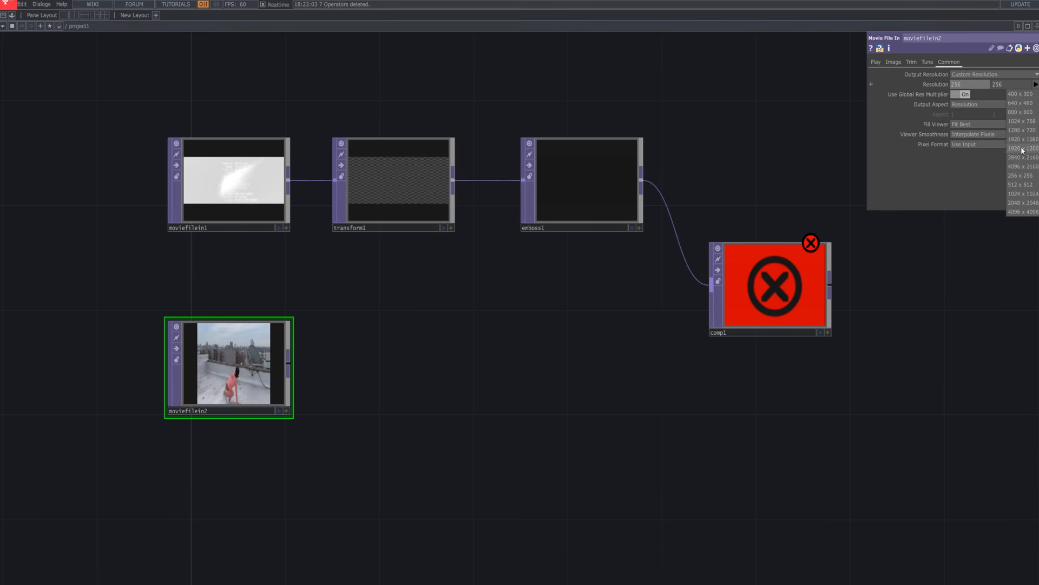
pyautogui.click(1024, 134)
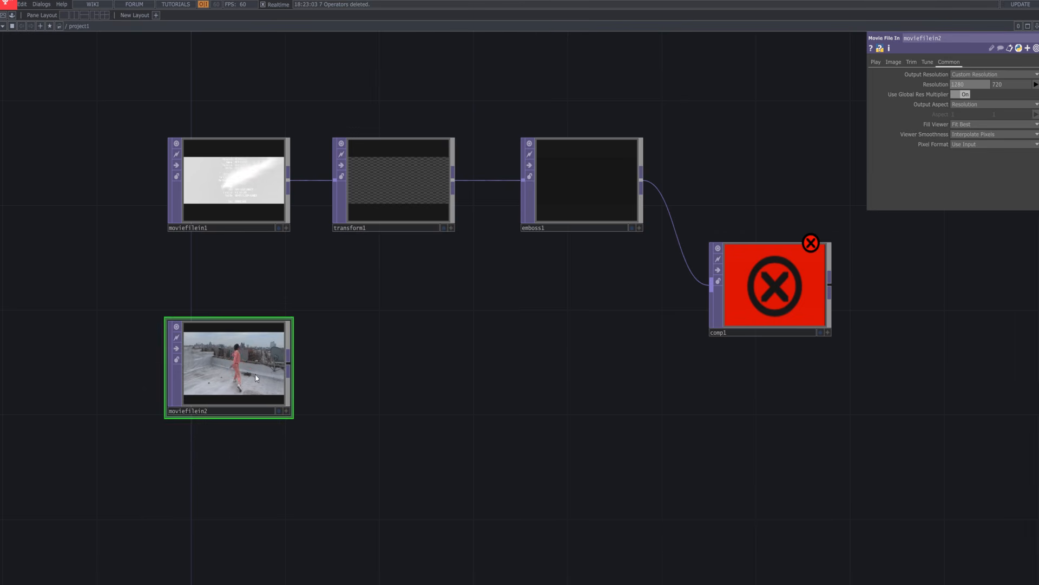
# Move moviefilein2 lower in the network and add a Transform TOP after it, aligned beneath transform1.
pyautogui.moveTo(253, 370); pyautogui.dragTo(249, 418)
pyautogui.moveTo(405, 388); pyautogui.dragTo(419, 354)
pyautogui.rightClick(305, 395)
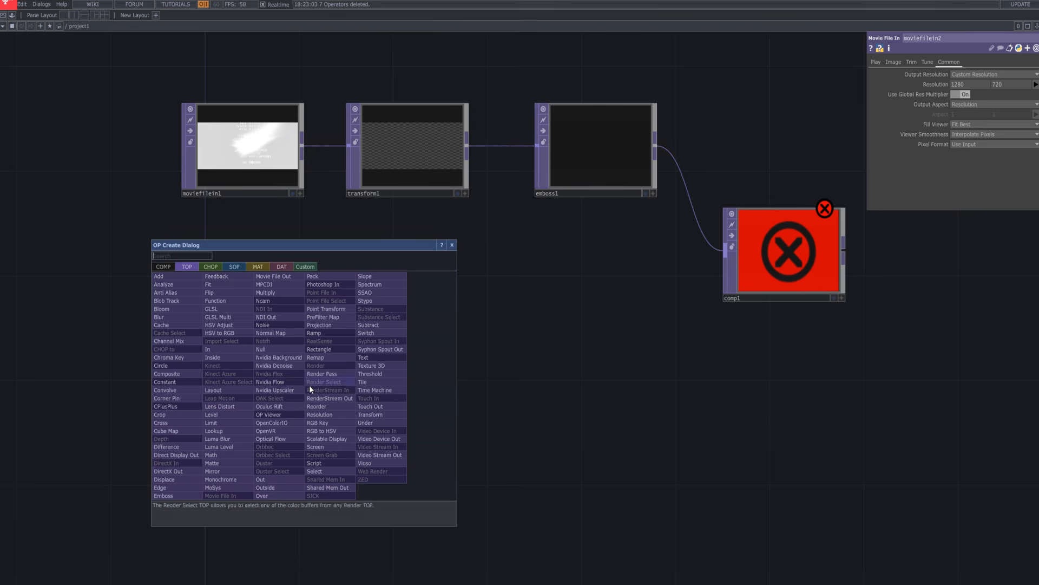
pyautogui.write('tra')
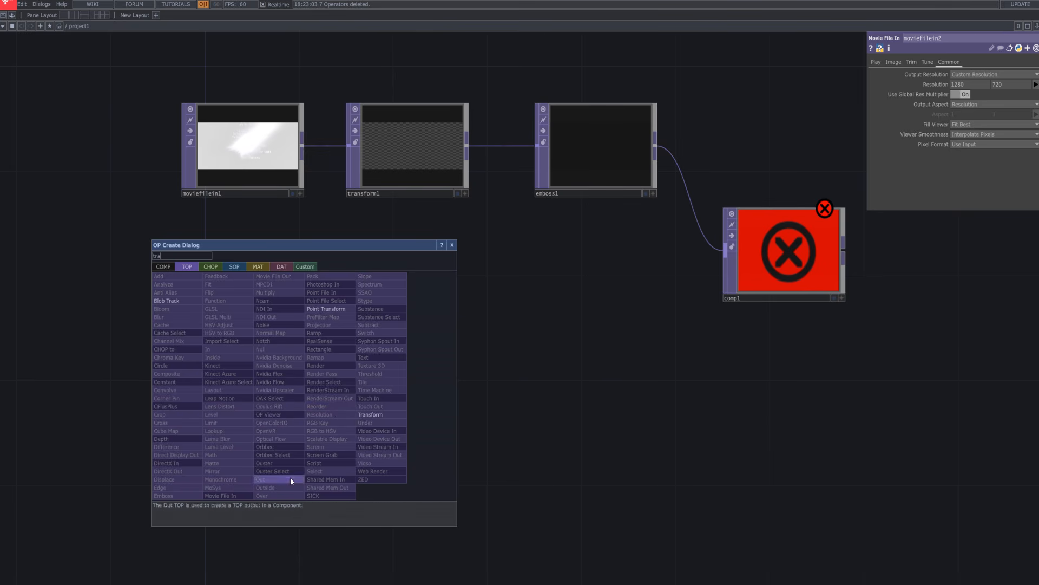
pyautogui.click(381, 414)
pyautogui.click(434, 387)
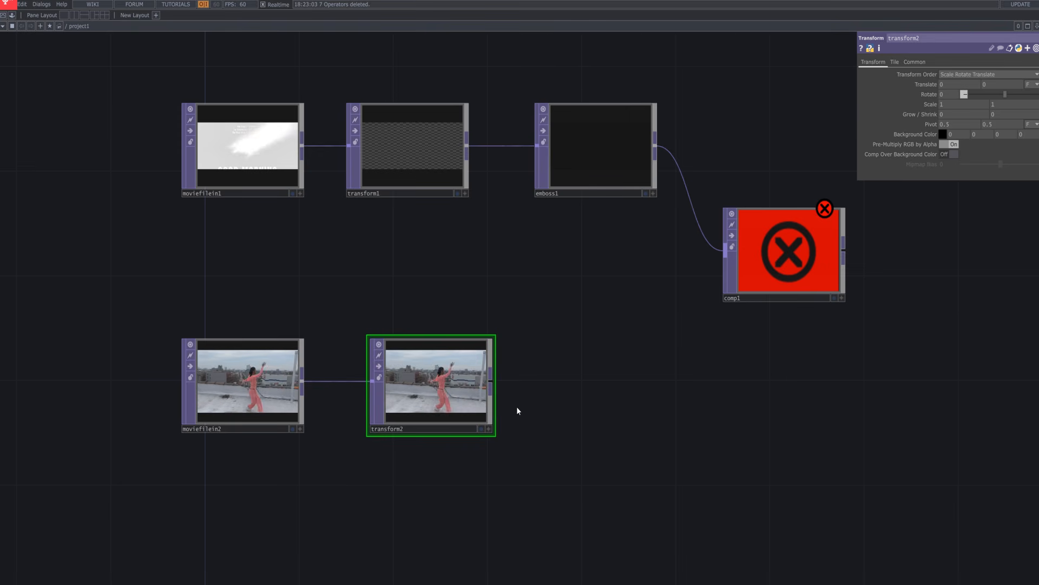
pyautogui.moveTo(446, 402); pyautogui.dragTo(421, 402)
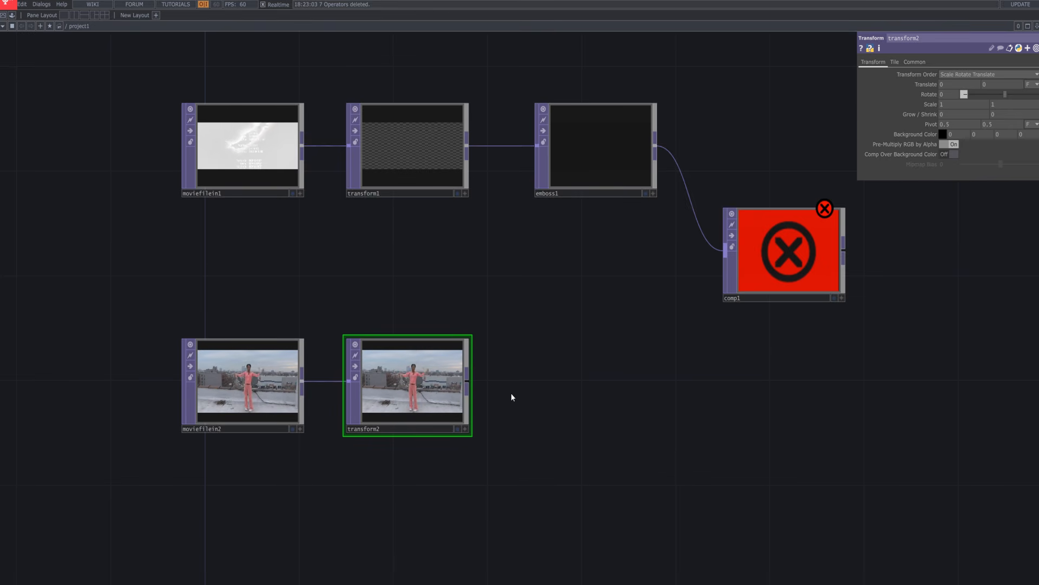
# Set transform2's X translate to the expression -.10*absTime.seconds.
pyautogui.click(932, 85)
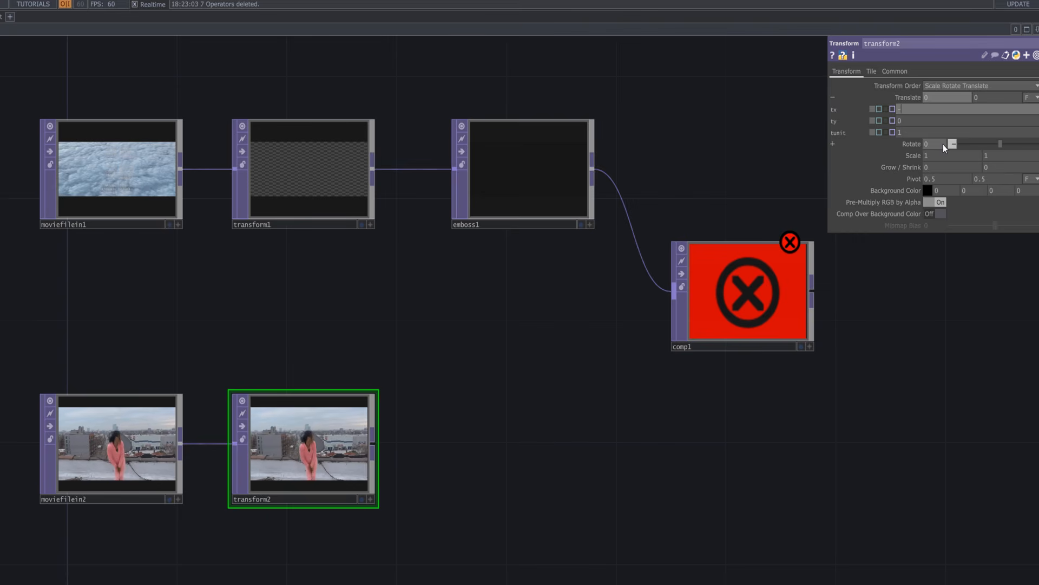
pyautogui.write('-.10')
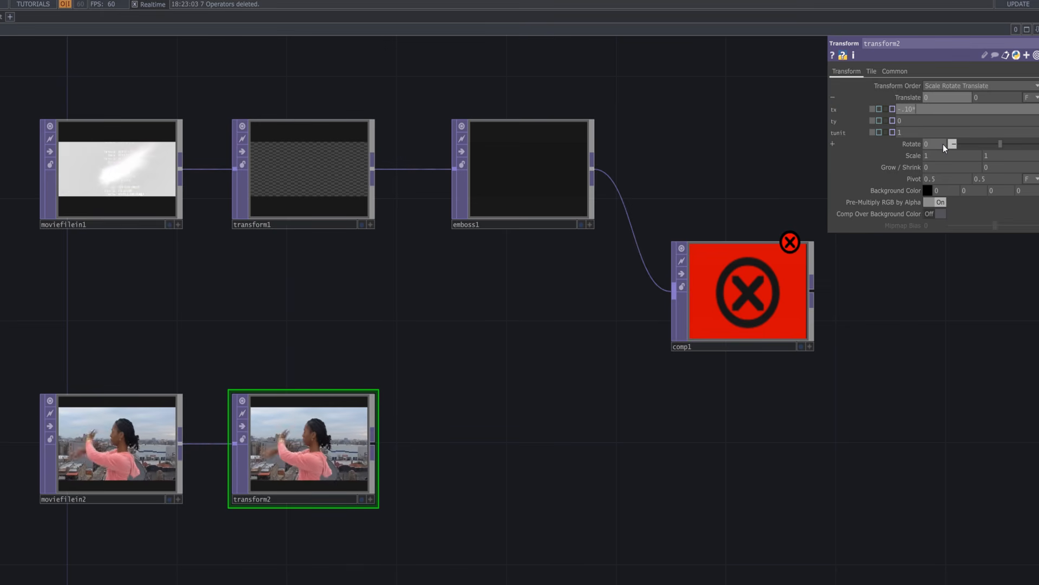
pyautogui.write('*absTime')
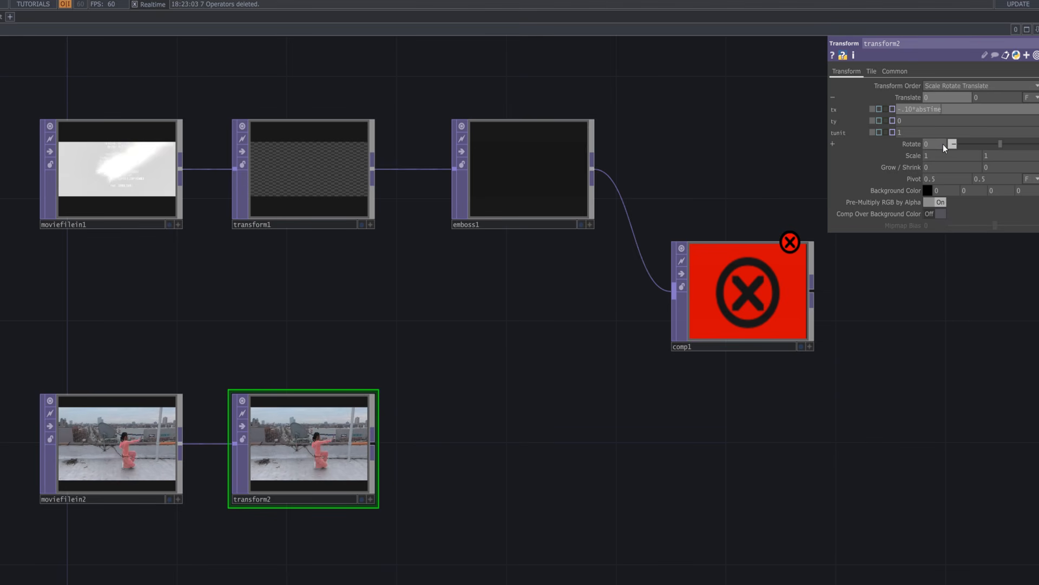
pyautogui.write('.se')
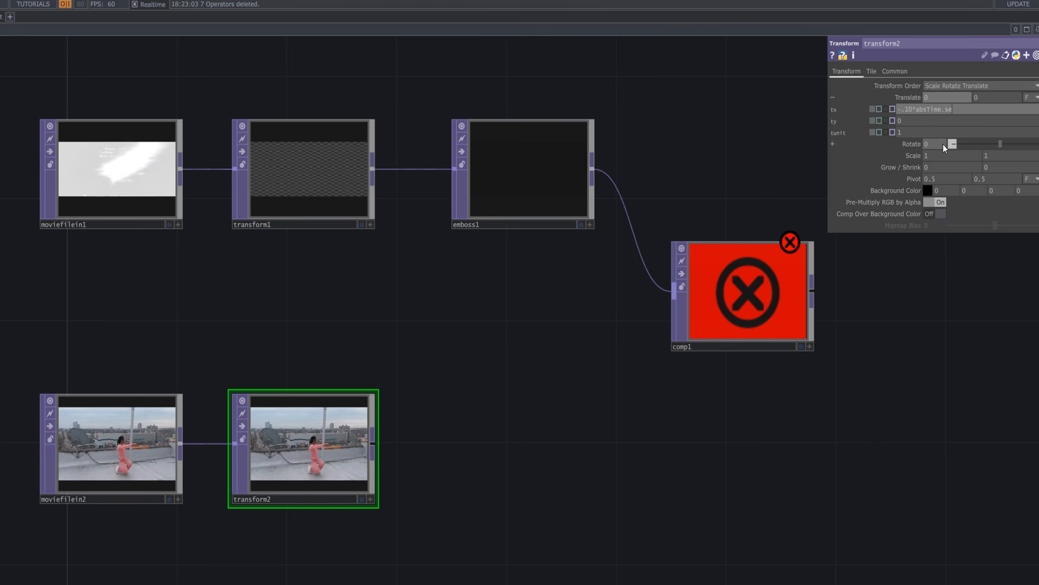
pyautogui.write('cond')
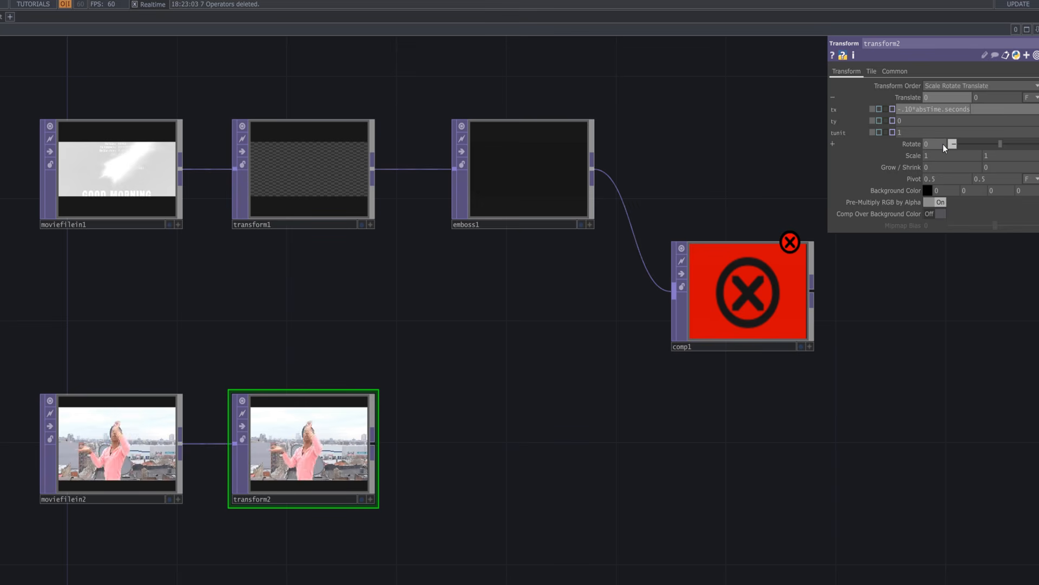
pyautogui.write('s')
pyautogui.press('Return')
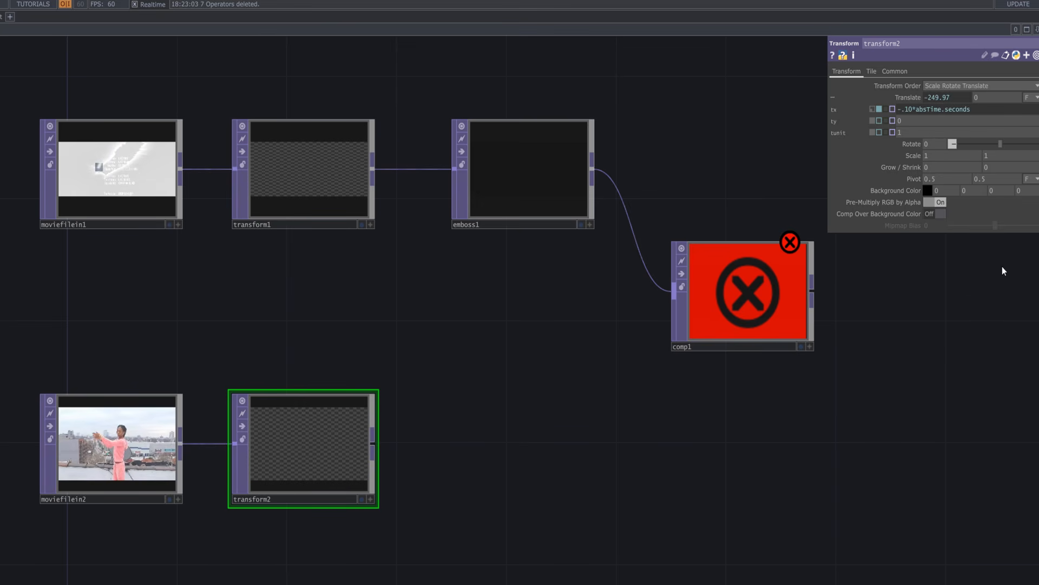
# Set transform2's X scale to 1.45.
pyautogui.click(912, 155)
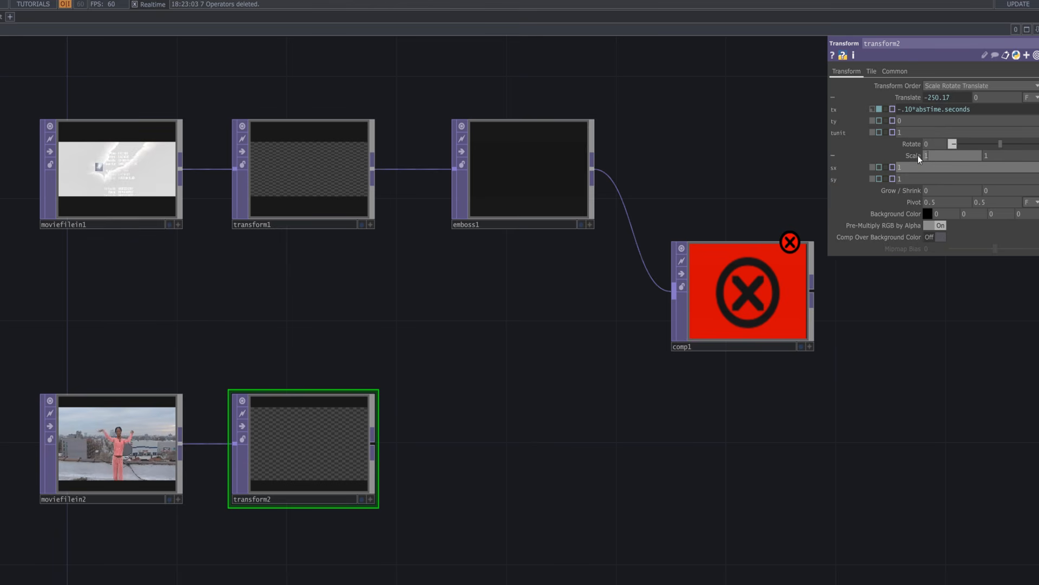
pyautogui.write('.2')
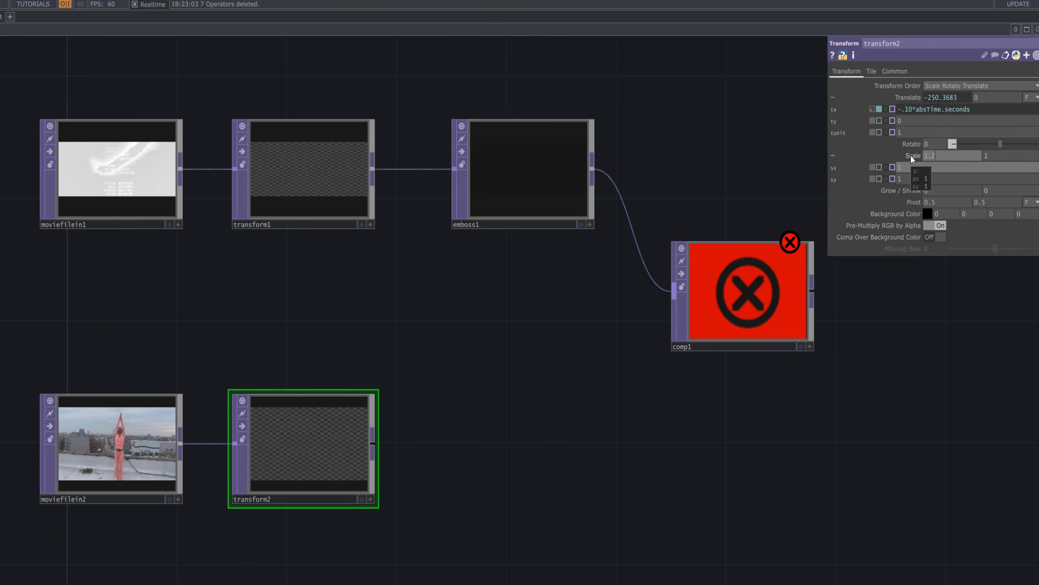
pyautogui.press('BackSpace')
pyautogui.write('45')
pyautogui.press('Return')
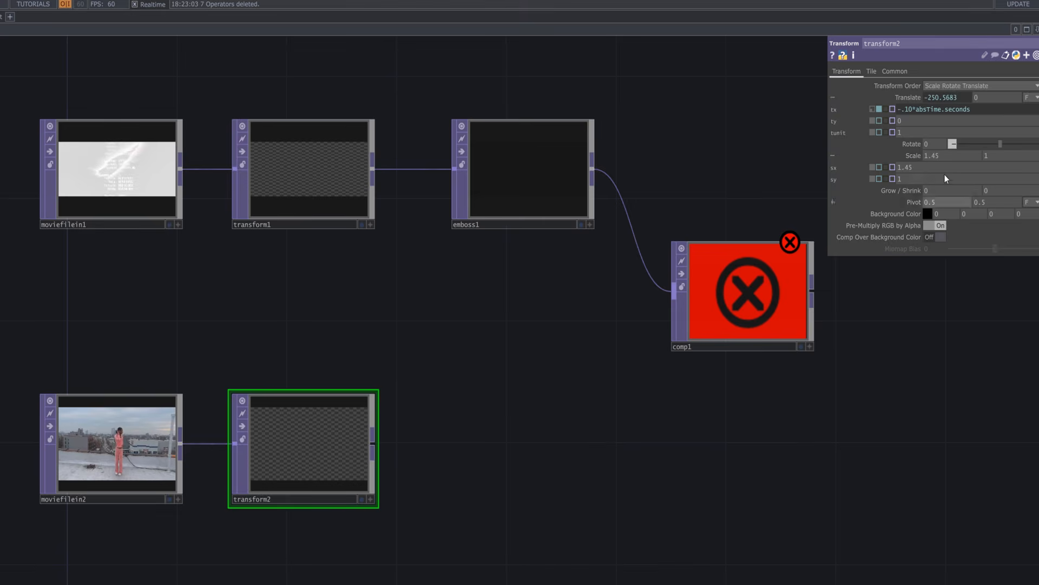
# Set transform2's Y scale to 1.45 and its Y translate to -0.22.
pyautogui.click(997, 155)
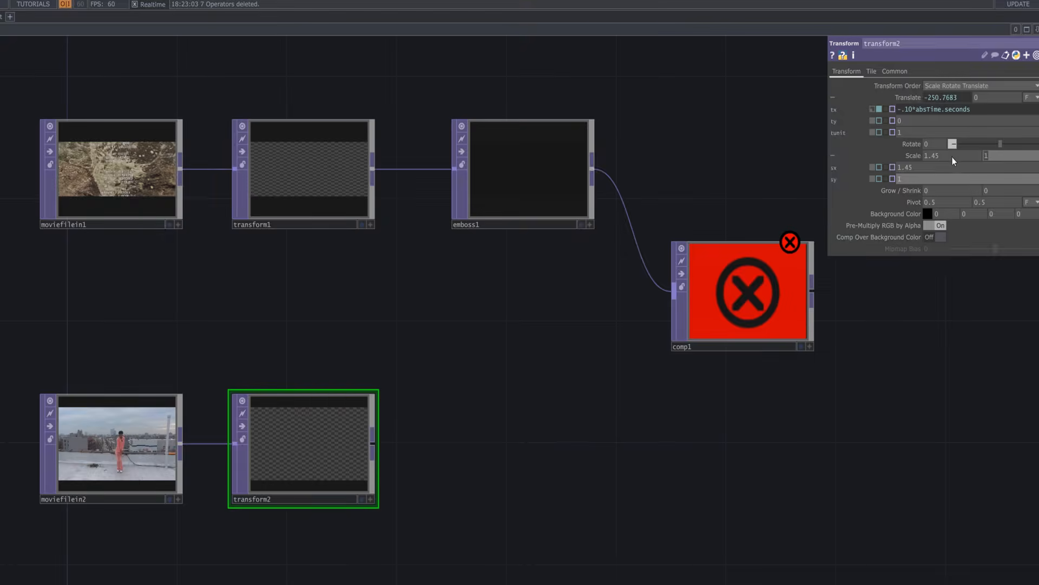
pyautogui.write('.45')
pyautogui.press('Return')
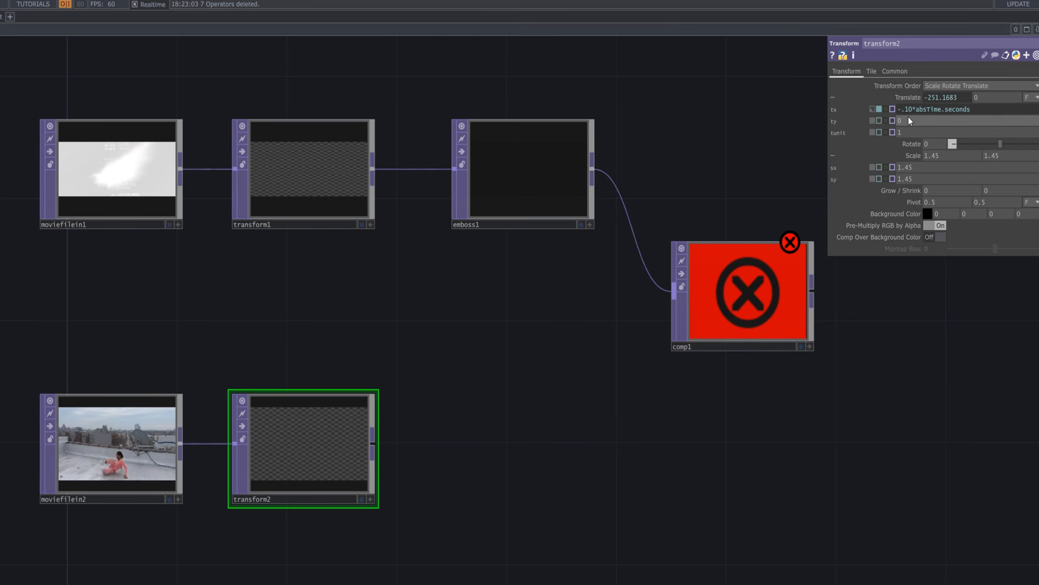
pyautogui.click(880, 121)
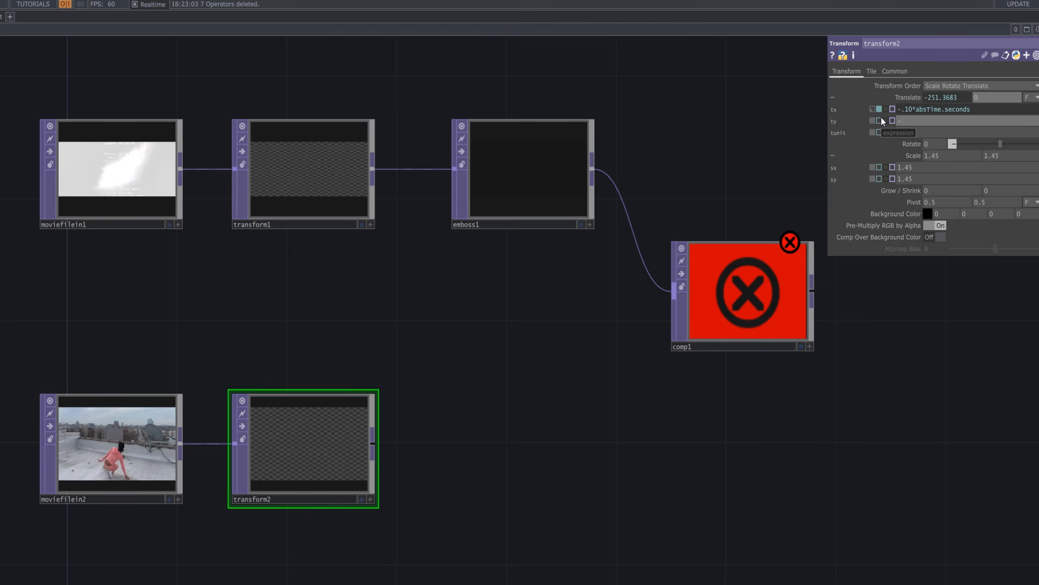
pyautogui.write('-0')
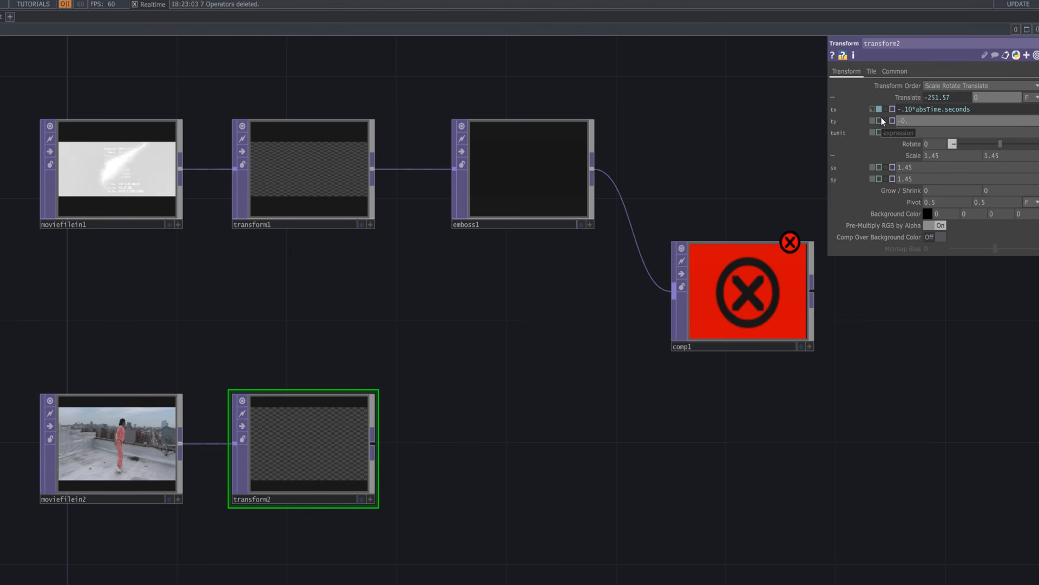
pyautogui.write('.22')
pyautogui.press('Return')
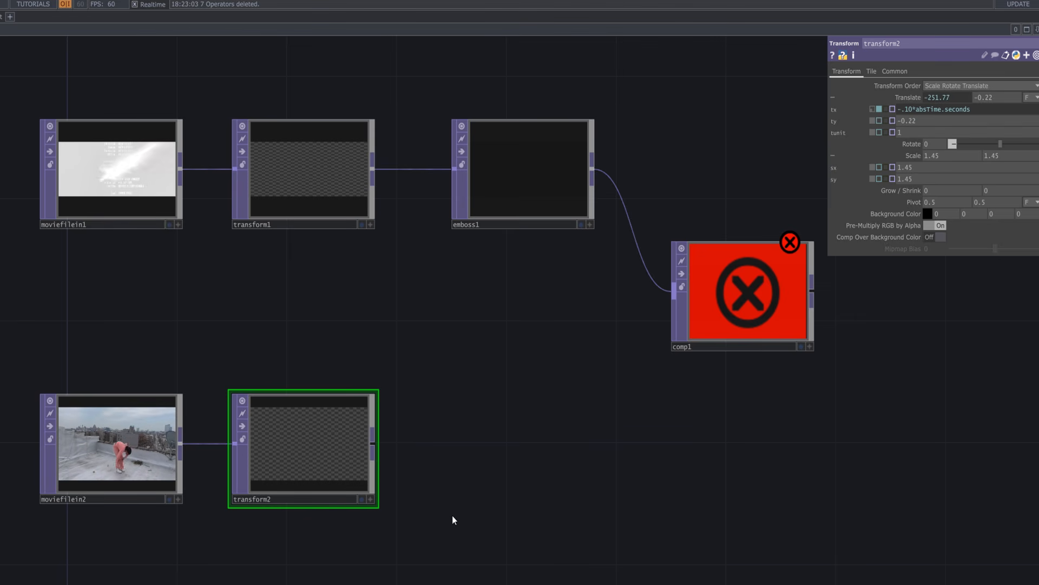
# Add an Emboss TOP after transform2 and place it beneath emboss1.
pyautogui.scroll(-5, 444, 512)
pyautogui.moveTo(448, 501); pyautogui.dragTo(418, 480)
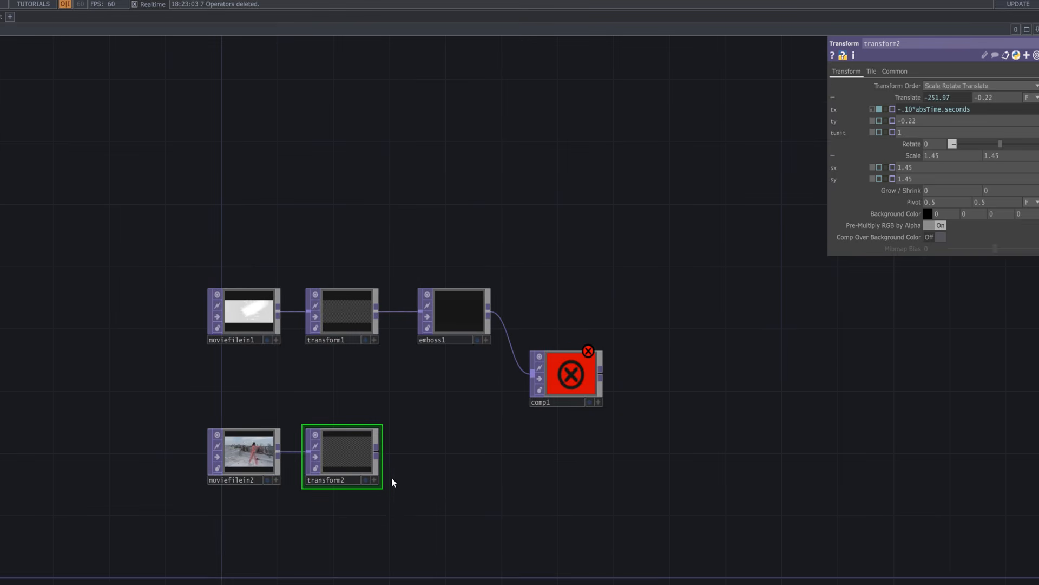
pyautogui.scroll(4, 386, 469)
pyautogui.scroll(2, 415, 473)
pyautogui.scroll(-5, 513, 472)
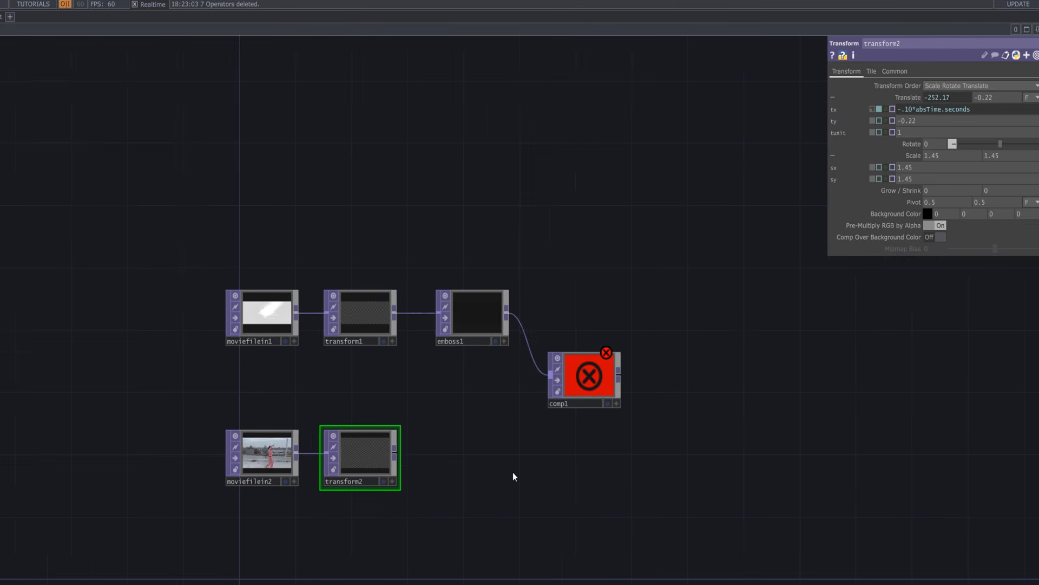
pyautogui.moveTo(512, 473); pyautogui.dragTo(423, 455)
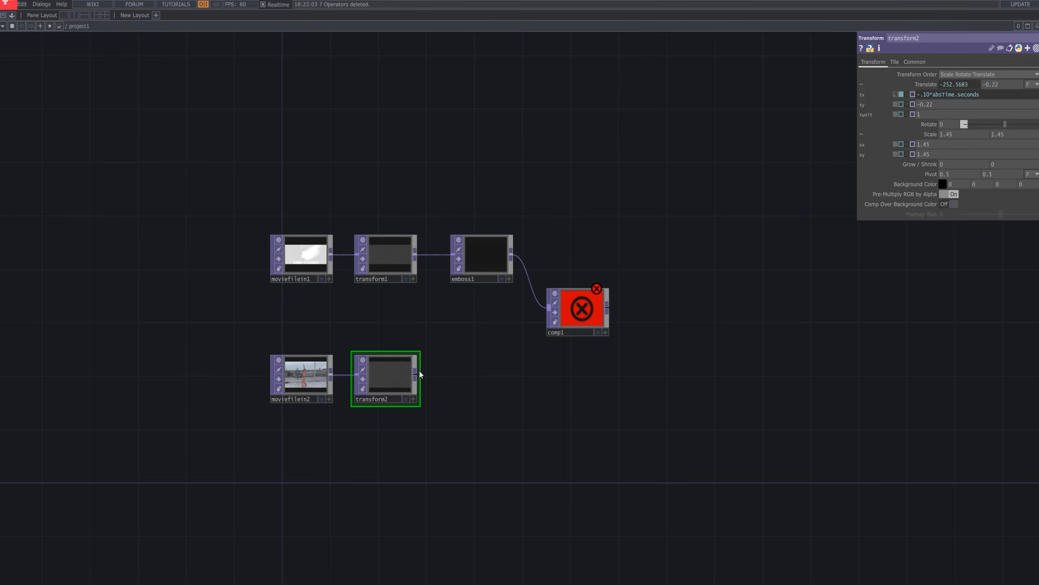
pyautogui.rightClick(418, 377)
pyautogui.write('em')
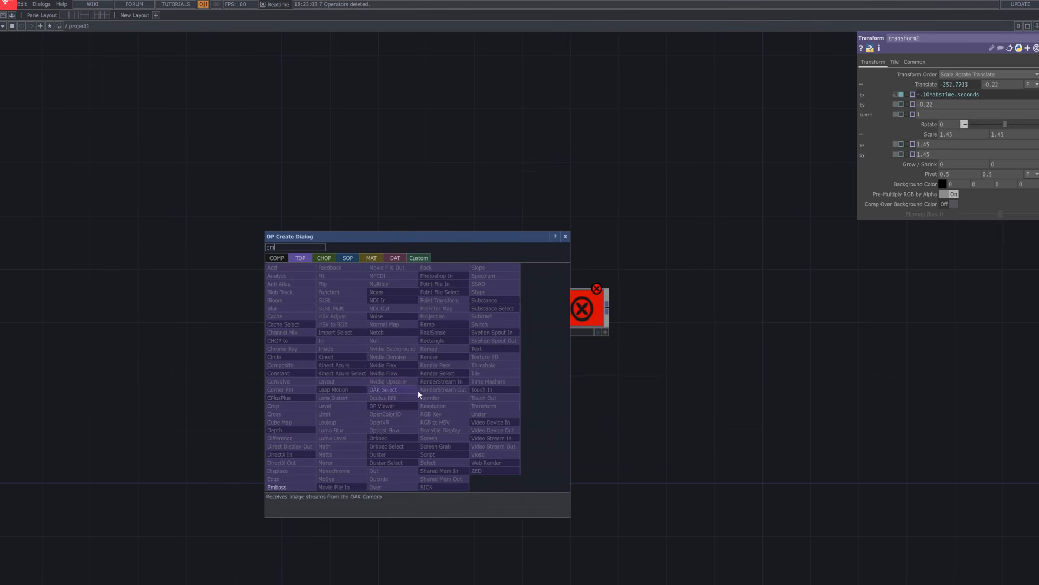
pyautogui.click(297, 486)
pyautogui.moveTo(436, 353); pyautogui.dragTo(498, 384)
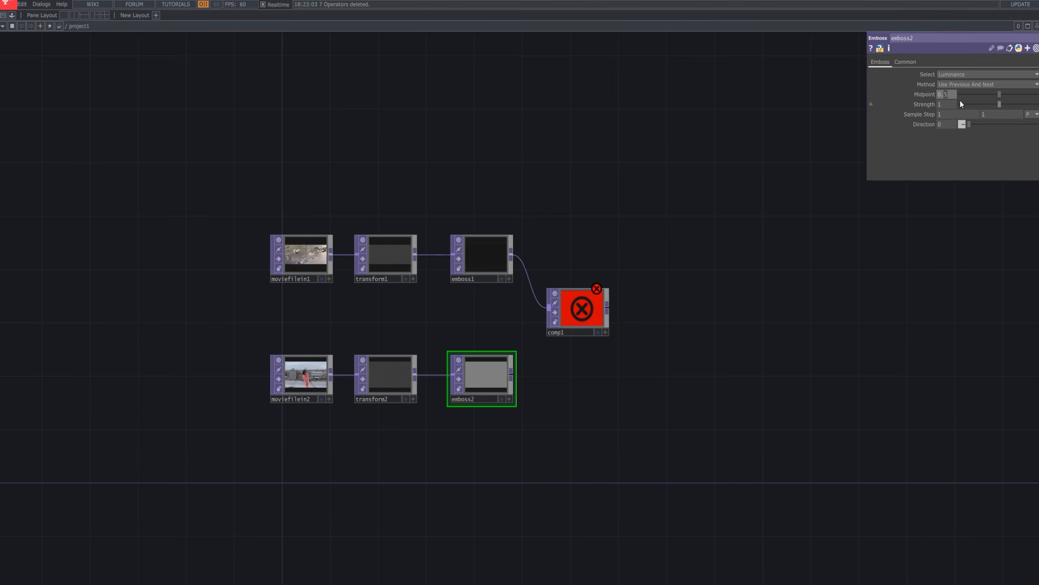
# Set emboss2's midpoint to 0.132, strength to 73 and direction to 35.
pyautogui.moveTo(999, 94); pyautogui.dragTo(1037, 105)
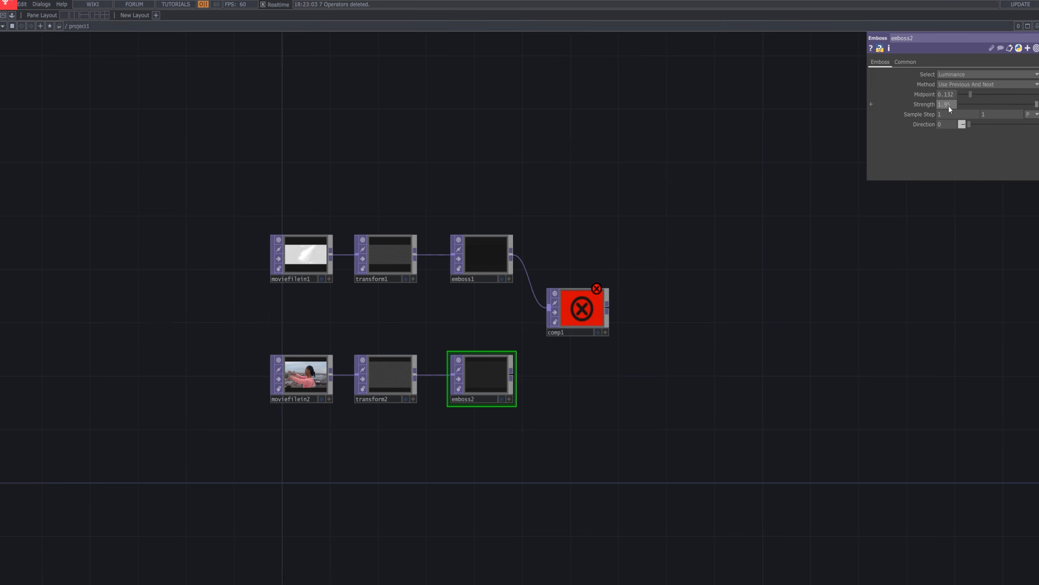
pyautogui.moveTo(949, 105); pyautogui.dragTo(907, 107)
pyautogui.write('73')
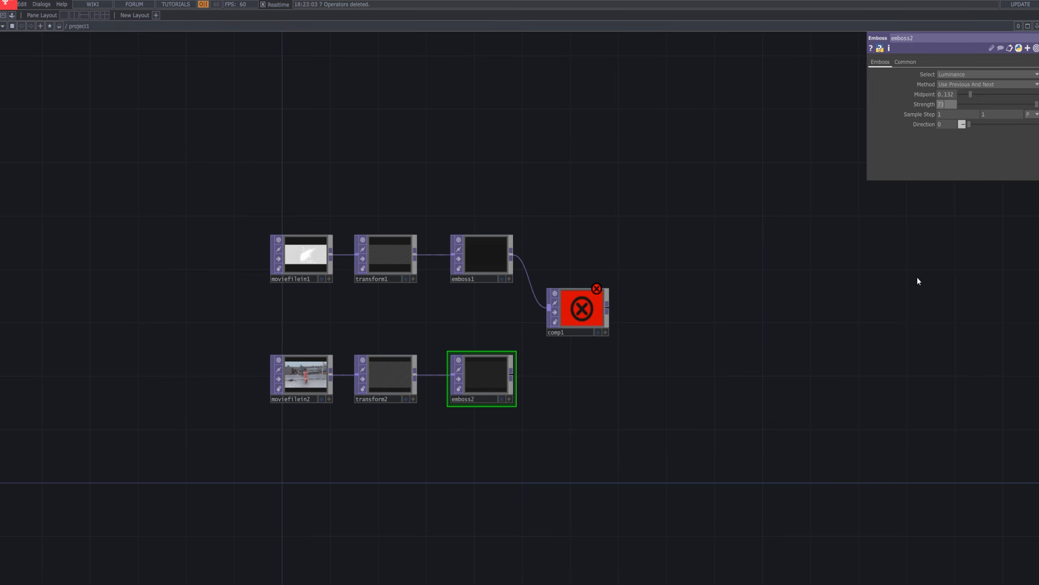
pyautogui.press('Return')
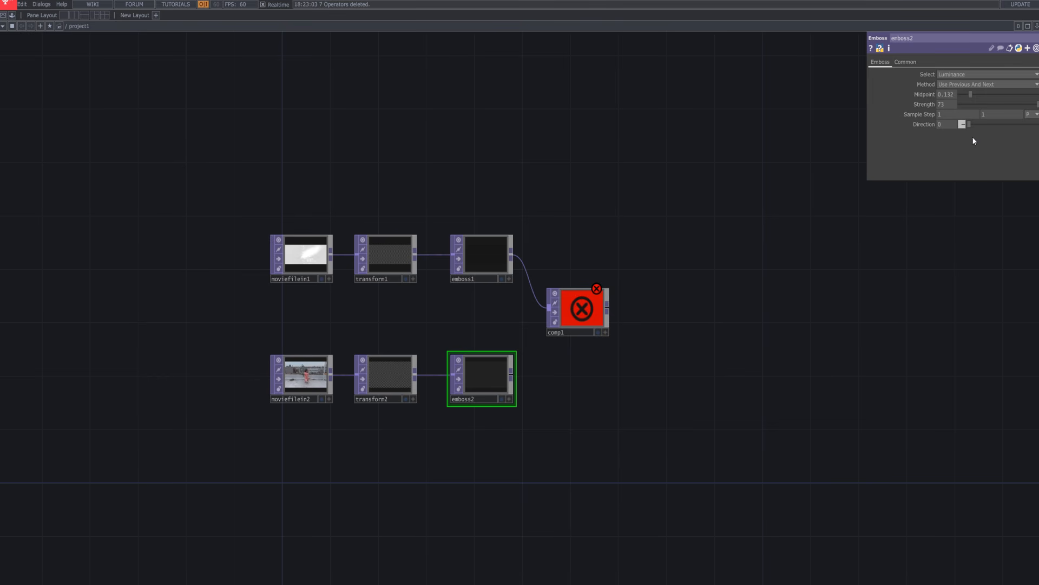
pyautogui.write('35')
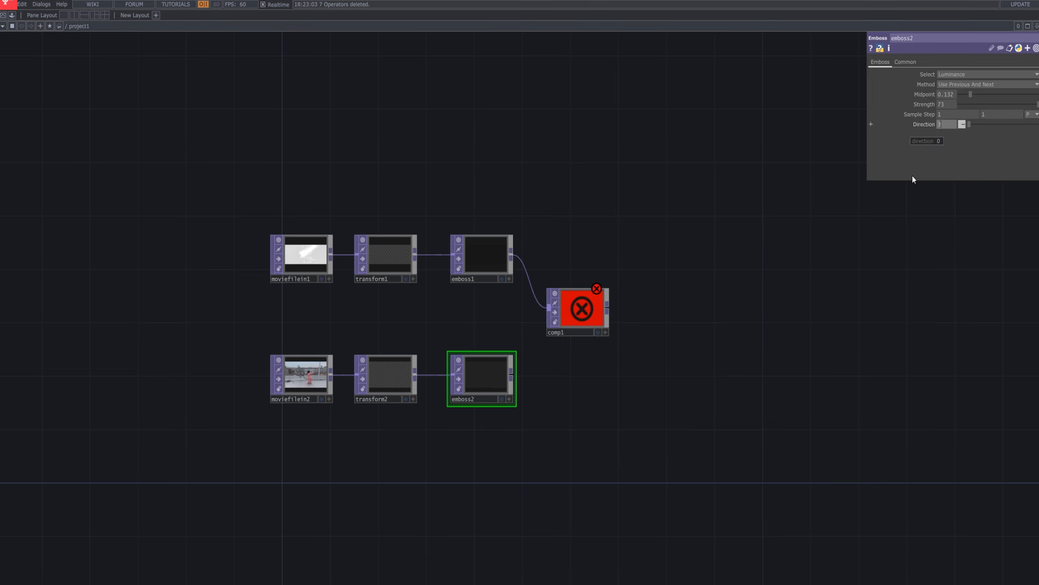
pyautogui.press('Return')
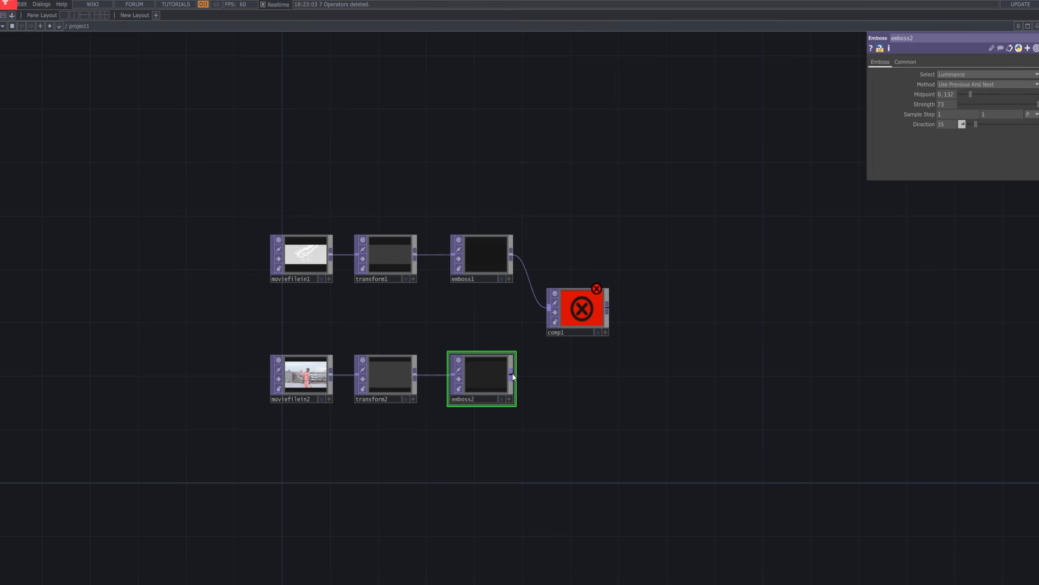
# Connect emboss2, transform1 and transform2 as additional inputs of comp1.
pyautogui.moveTo(514, 374); pyautogui.dragTo(549, 308)
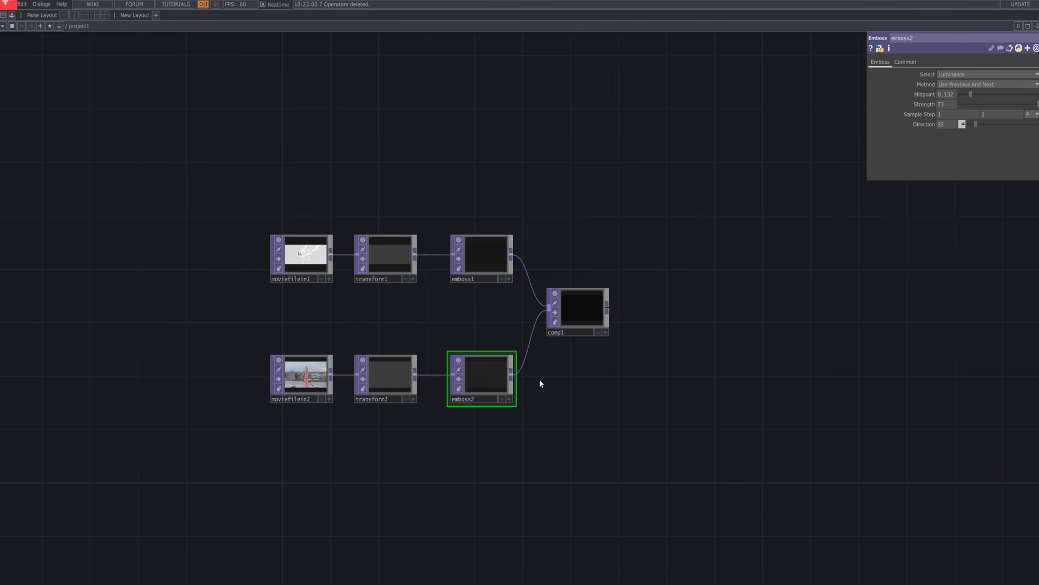
pyautogui.moveTo(417, 254); pyautogui.dragTo(549, 307)
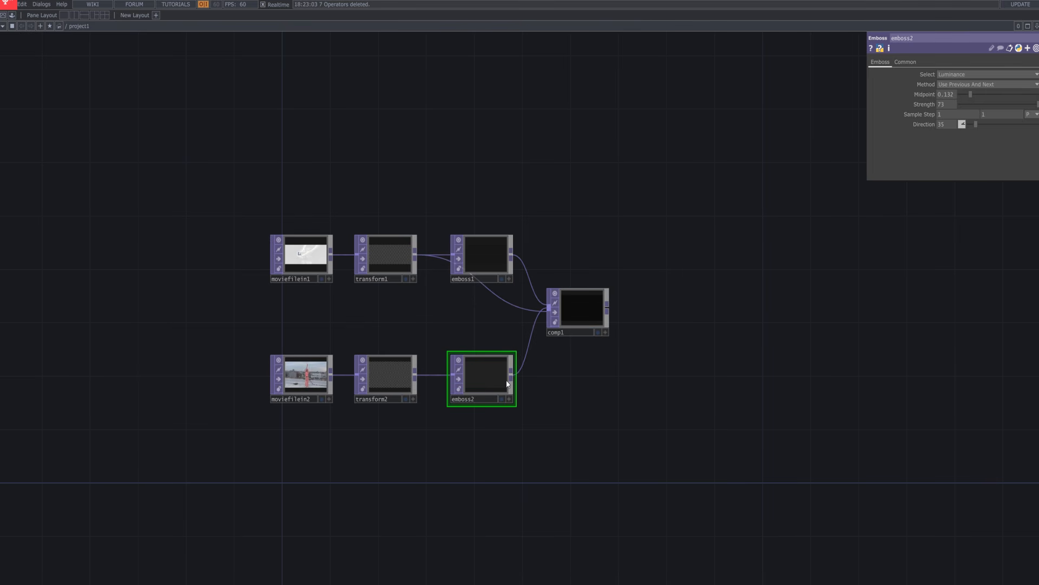
pyautogui.moveTo(416, 374); pyautogui.dragTo(582, 324)
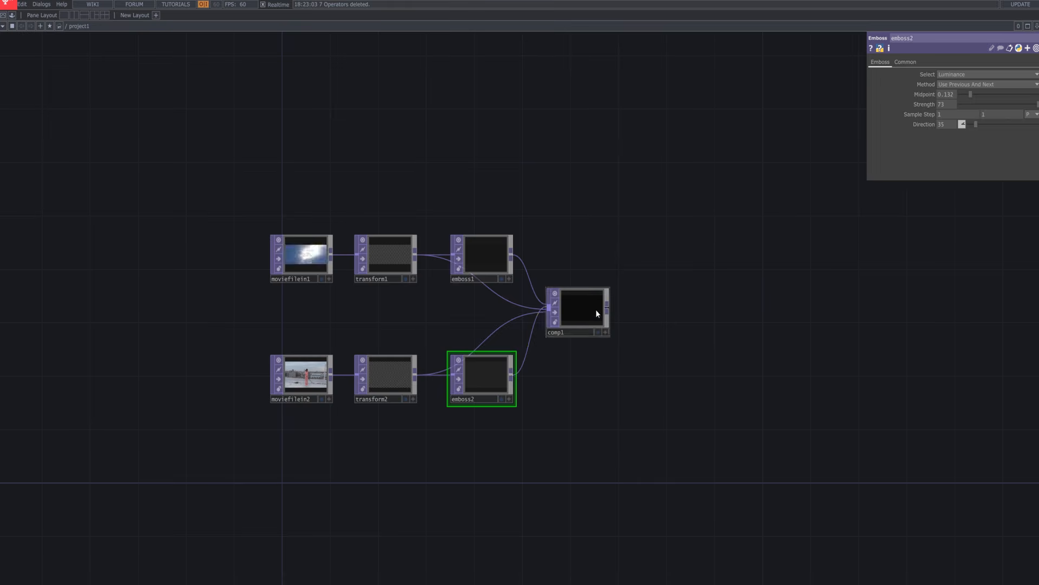
pyautogui.click(595, 310)
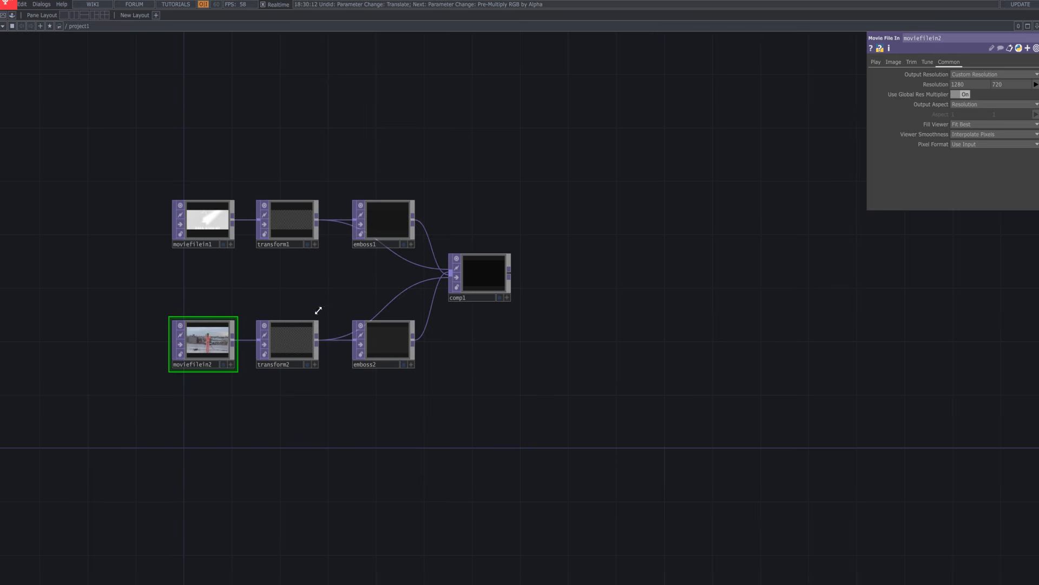
# Set transform1's tile Extend mode to Repeat, after trying Mirror.
pyautogui.click(290, 234)
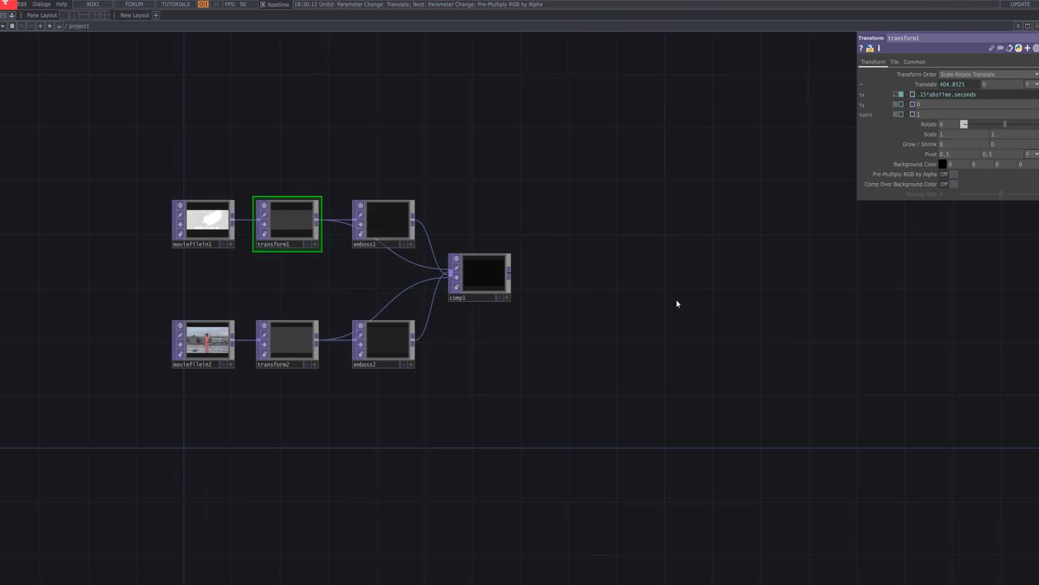
pyautogui.click(900, 61)
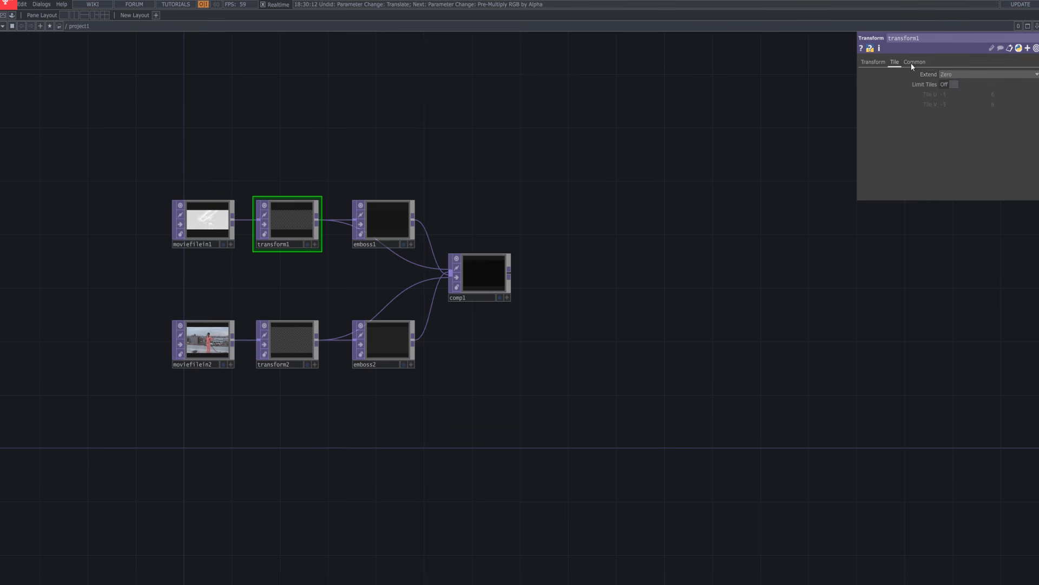
pyautogui.click(948, 76)
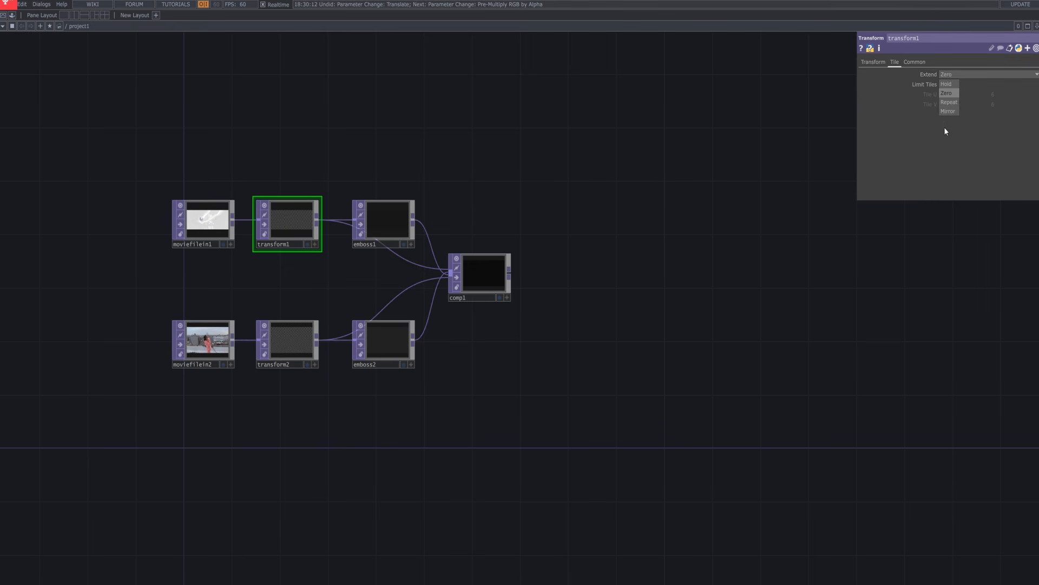
pyautogui.click(948, 110)
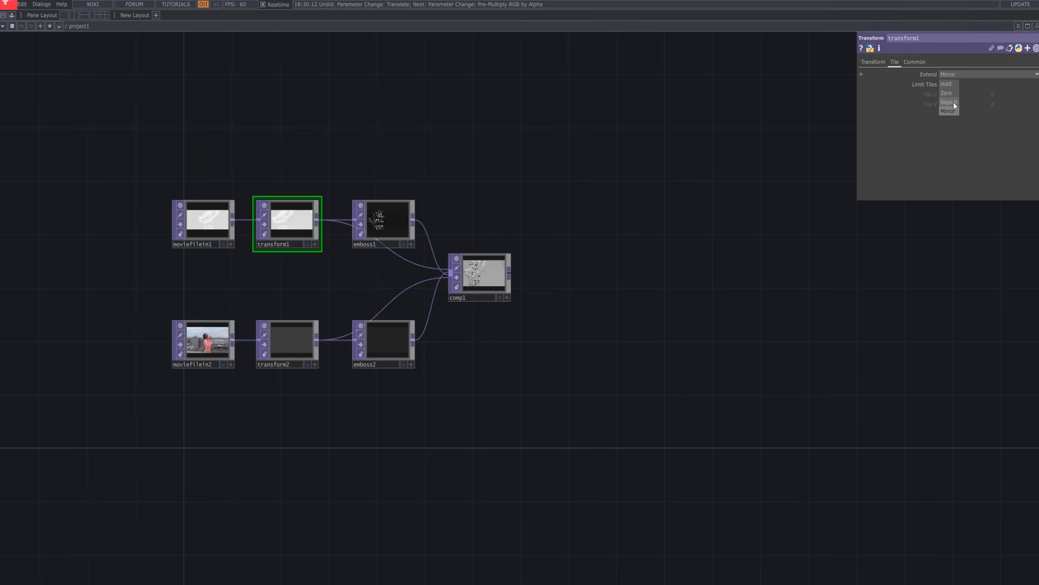
pyautogui.click(954, 102)
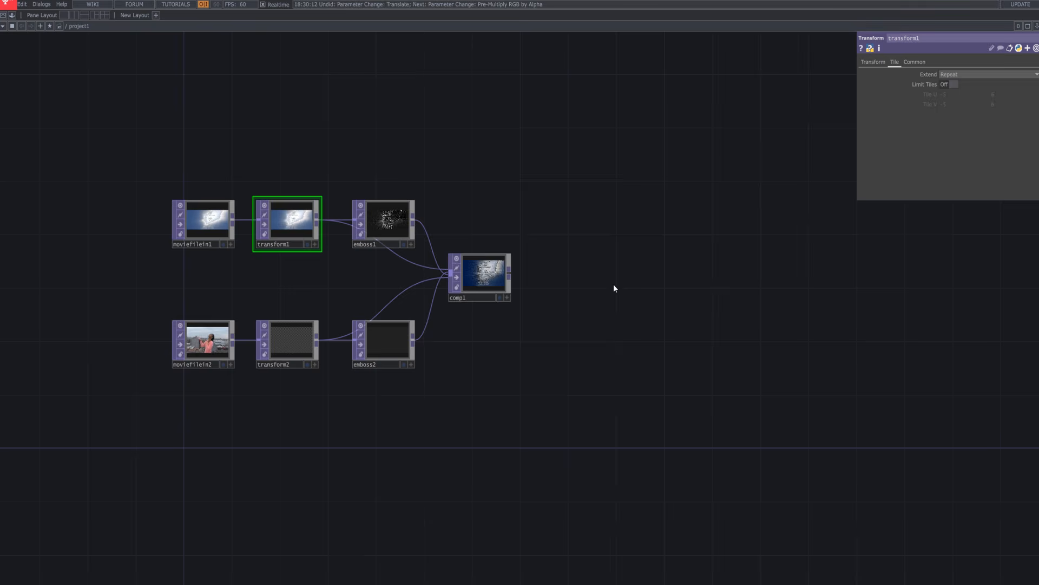
# Set transform2's tile Extend mode to Repeat.
pyautogui.click(291, 346)
pyautogui.click(895, 62)
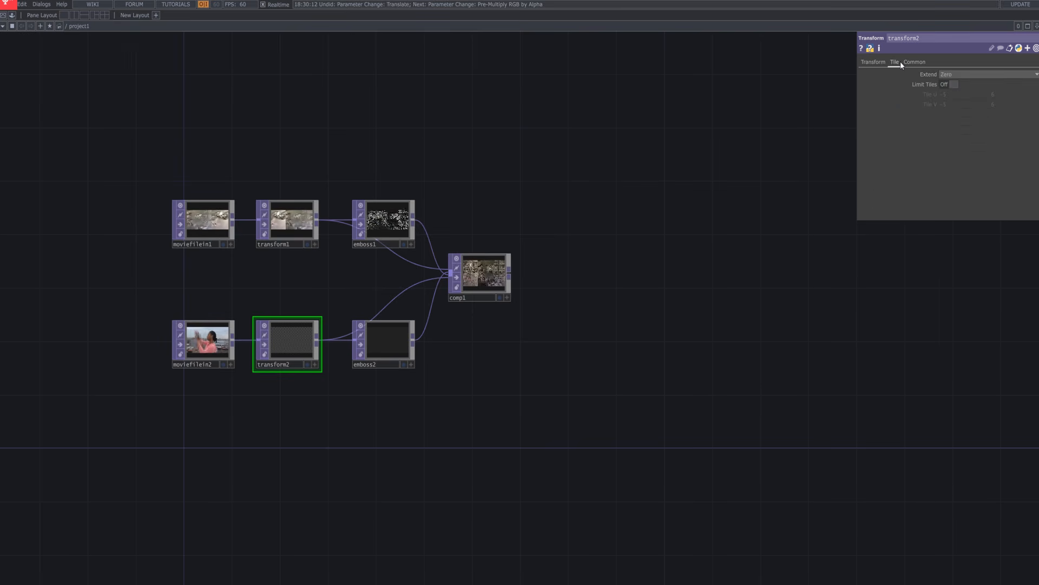
pyautogui.click(964, 74)
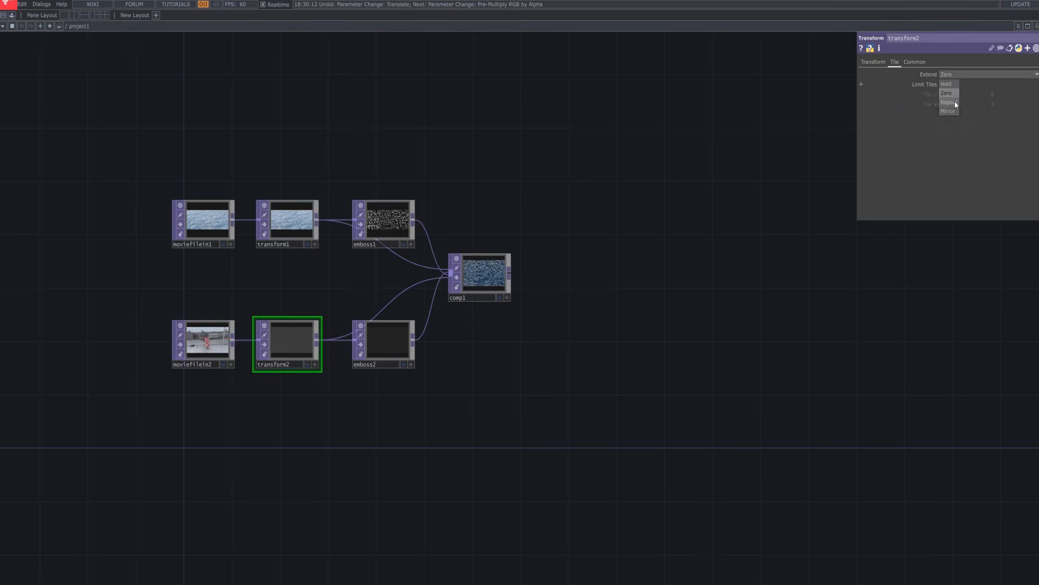
pyautogui.click(954, 101)
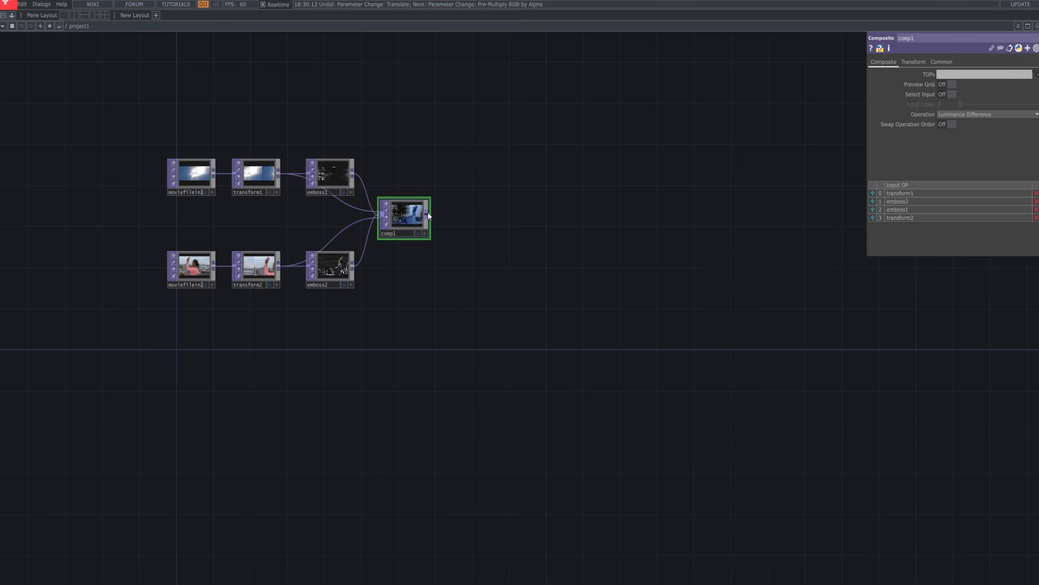
# Add a Blur TOP after comp1, placed above and beyond it in the network.
pyautogui.rightClick(428, 215)
pyautogui.write('blu')
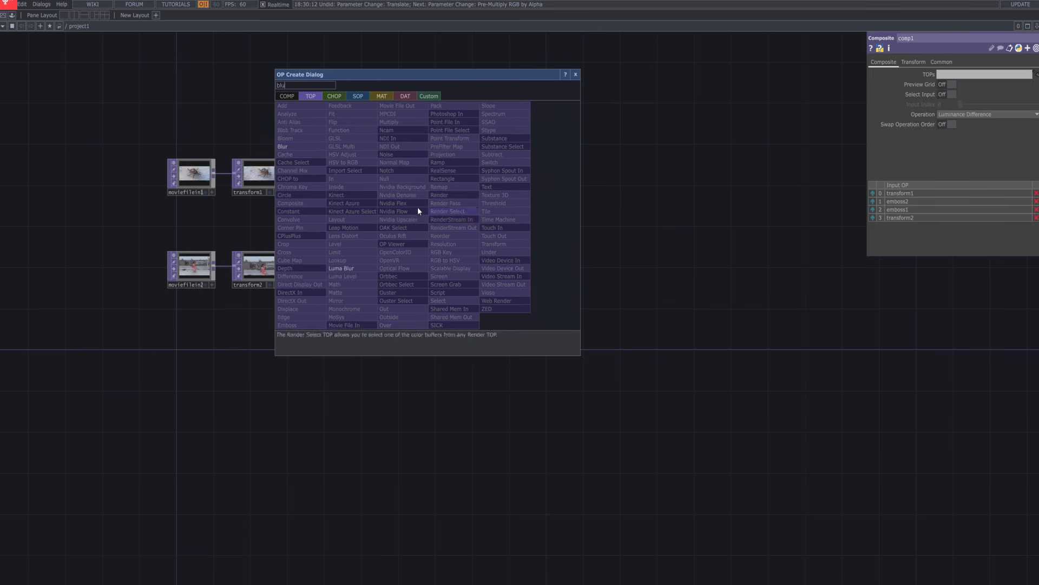
pyautogui.click(317, 146)
pyautogui.click(504, 190)
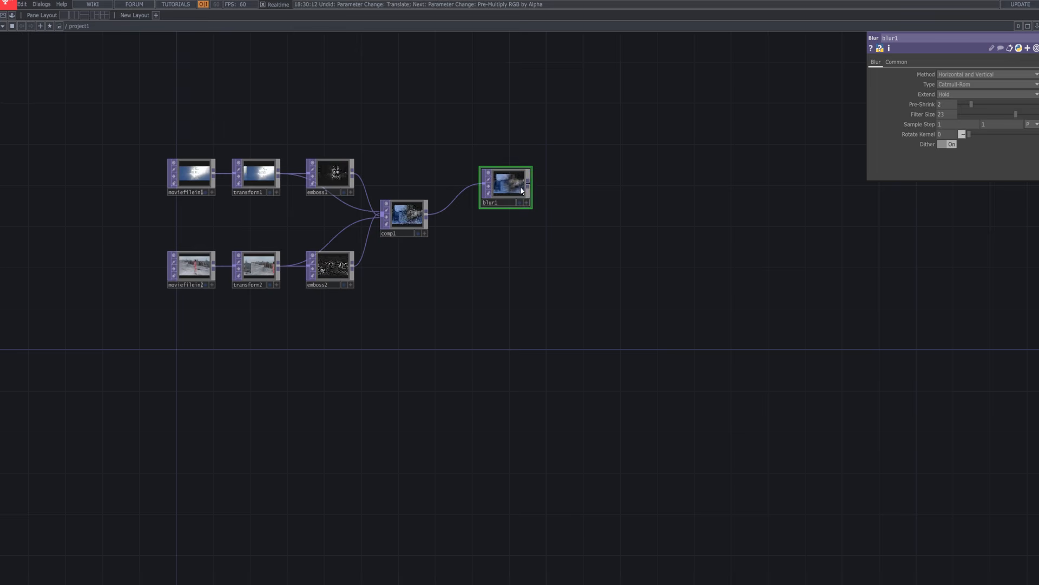
# Add a Composite TOP after blur1 and position it slightly lower than the blur.
pyautogui.scroll(3, 526, 179)
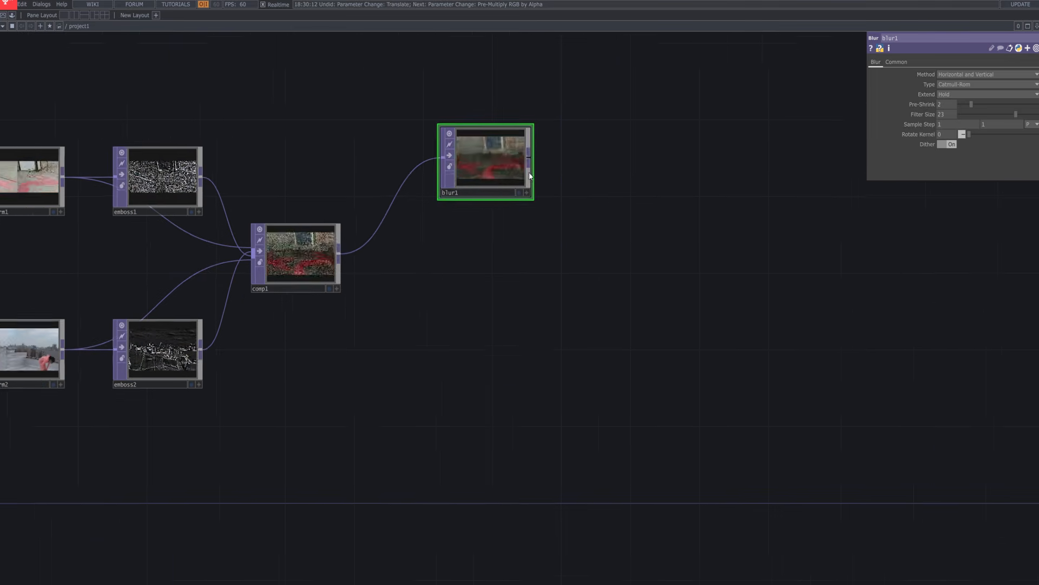
pyautogui.scroll(-4, 533, 178)
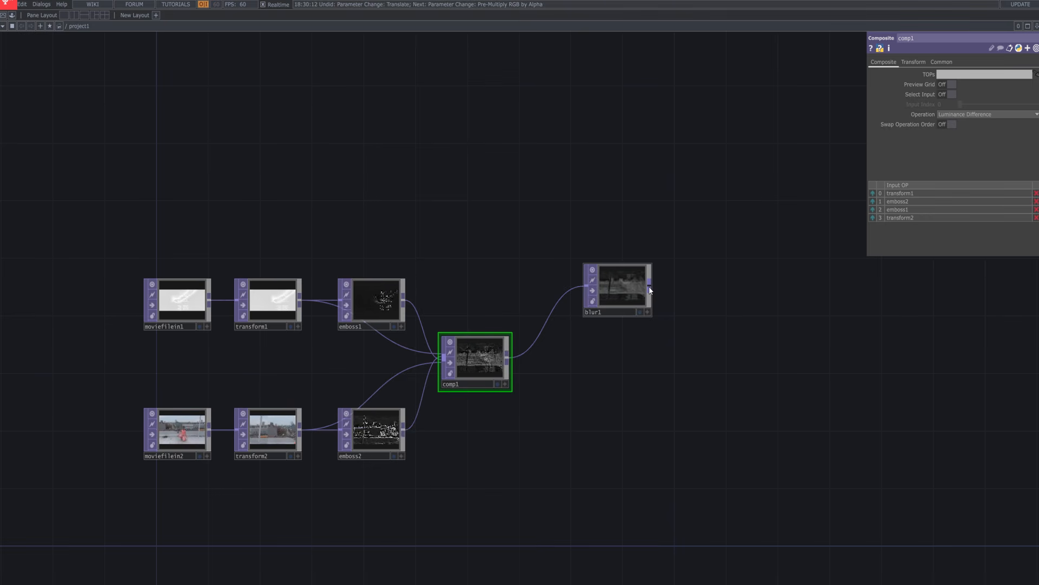
pyautogui.rightClick(649, 287)
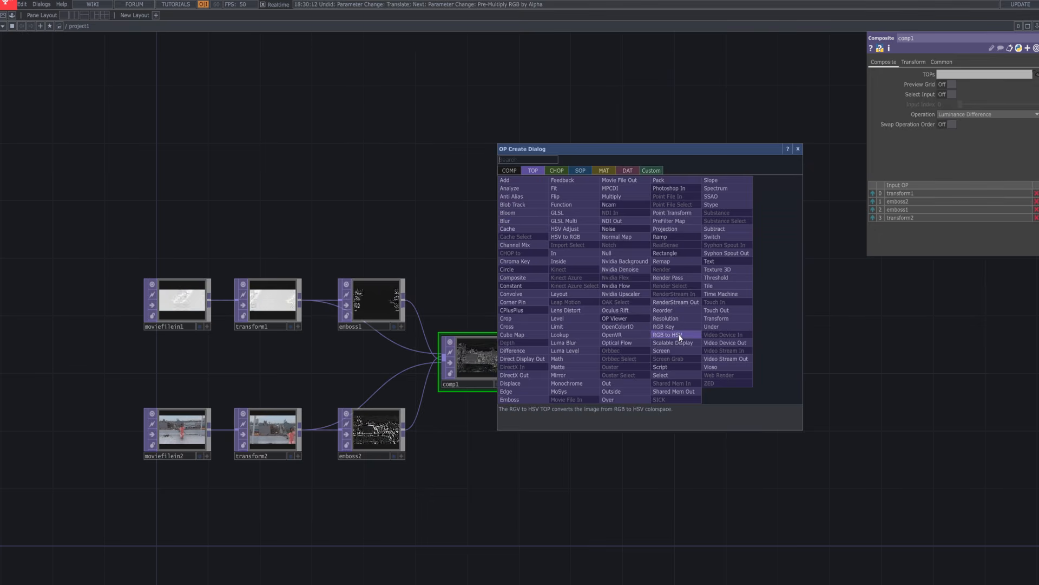
pyautogui.write('comp')
pyautogui.click(533, 278)
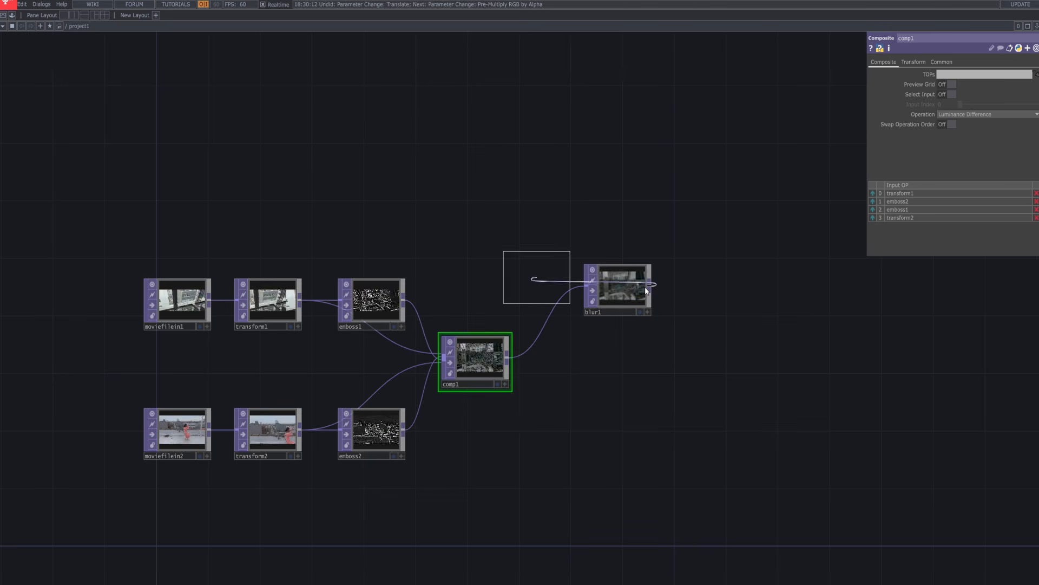
pyautogui.click(713, 308)
pyautogui.moveTo(719, 307); pyautogui.dragTo(745, 348)
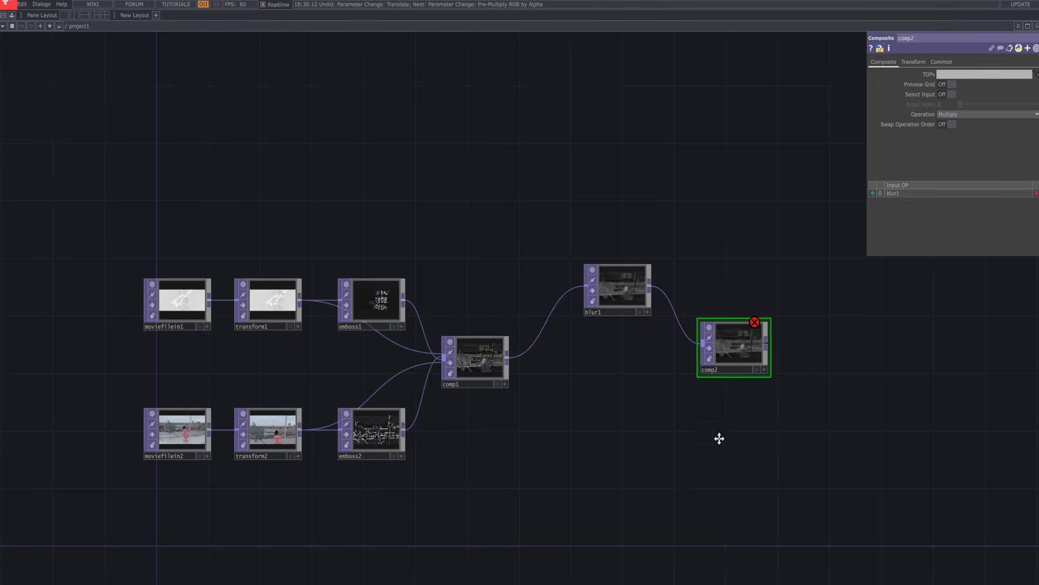
pyautogui.moveTo(719, 438); pyautogui.dragTo(689, 415)
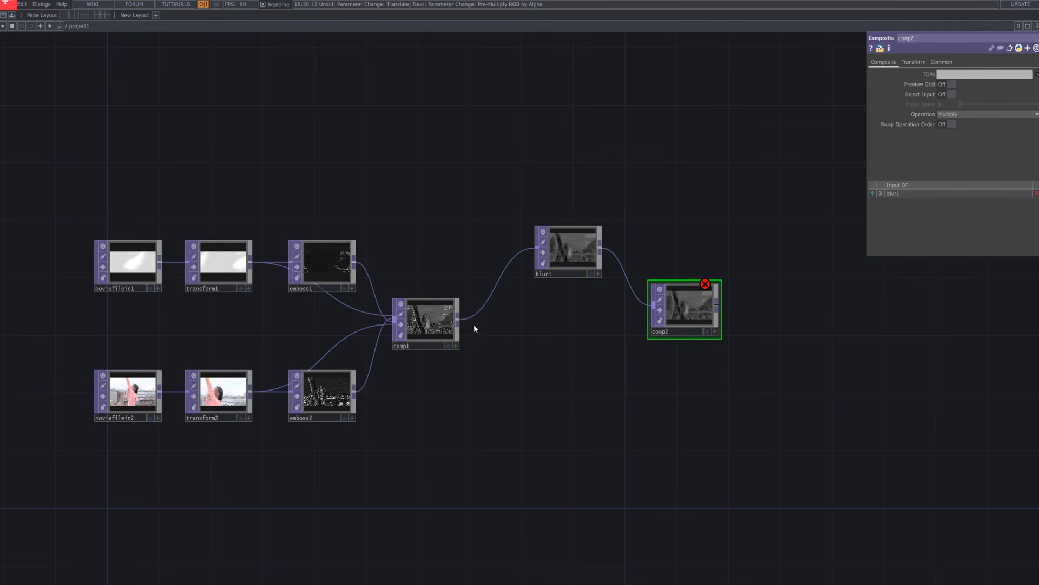
# Set comp2's operation to Maximum, connect comp1 to it and order comp1 ahead of blur1 in its inputs.
pyautogui.moveTo(492, 320); pyautogui.dragTo(632, 310)
pyautogui.moveTo(527, 355); pyautogui.dragTo(400, 364)
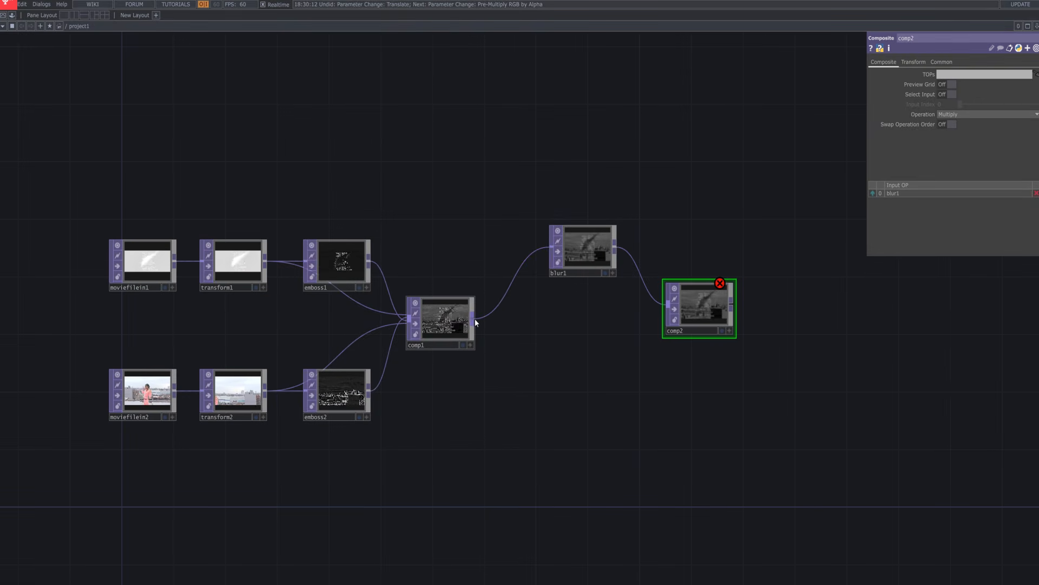
pyautogui.click(969, 115)
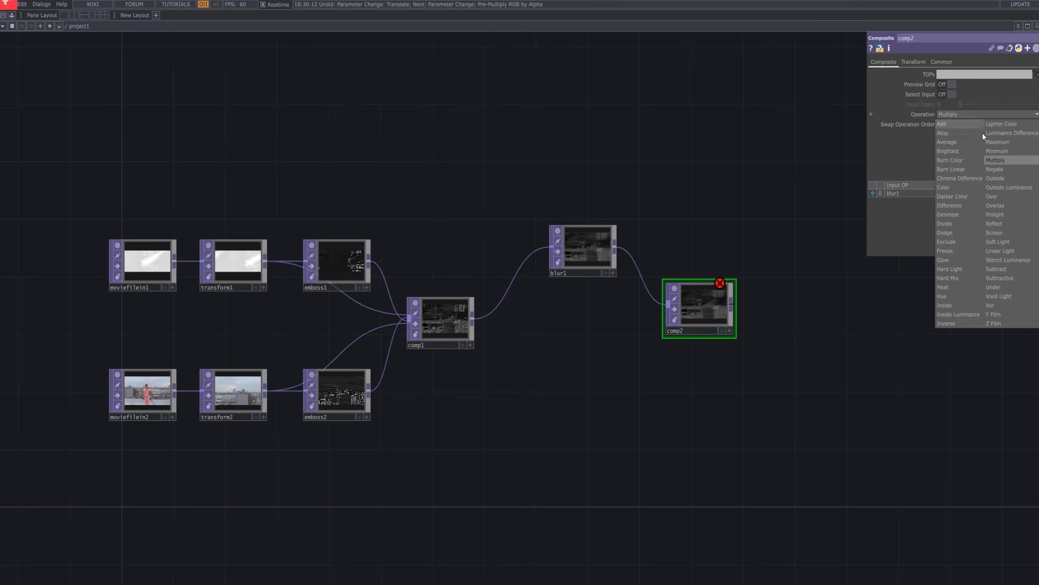
pyautogui.click(1016, 142)
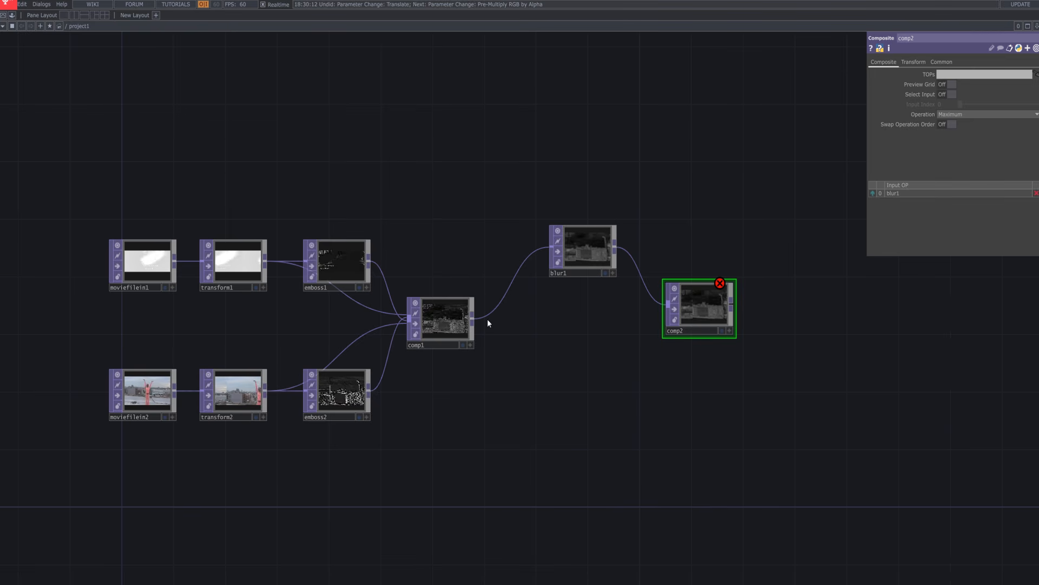
pyautogui.moveTo(472, 319); pyautogui.dragTo(671, 301)
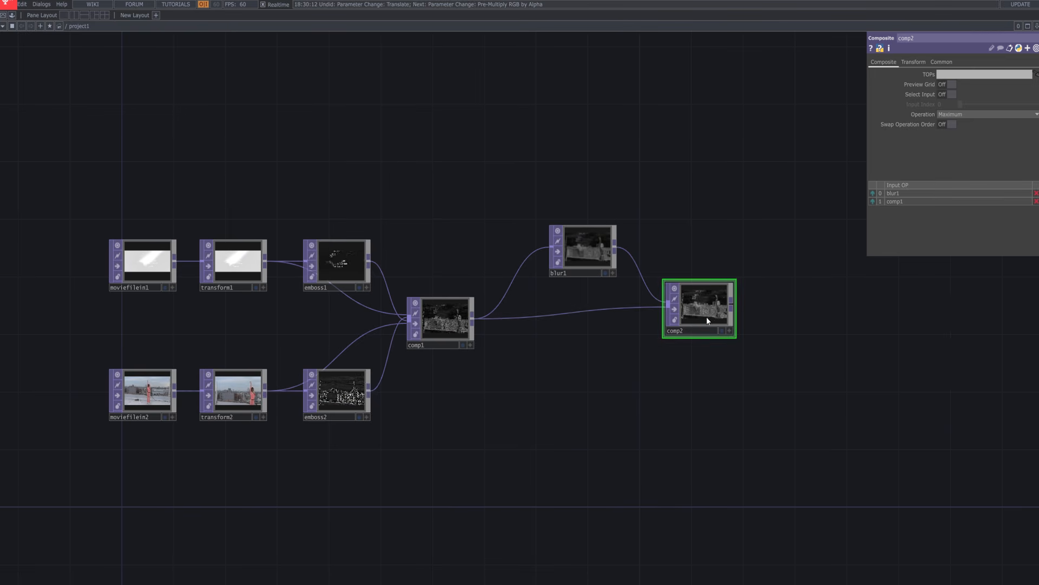
pyautogui.click(871, 201)
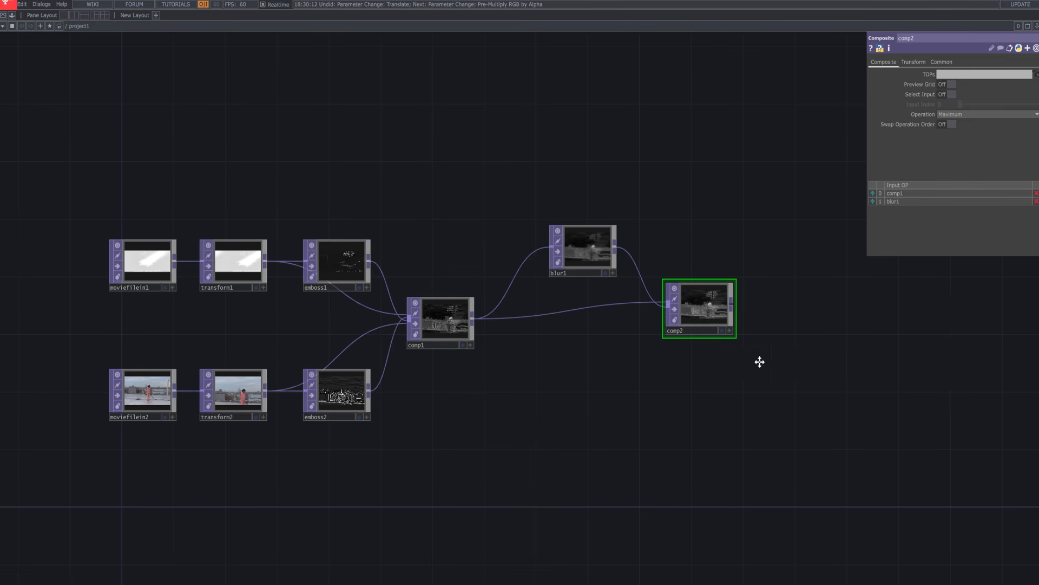
# Move comp2 up slightly, then add a Movie File In TOP beneath it and load cloud.mp4.
pyautogui.moveTo(760, 362); pyautogui.dragTo(624, 327)
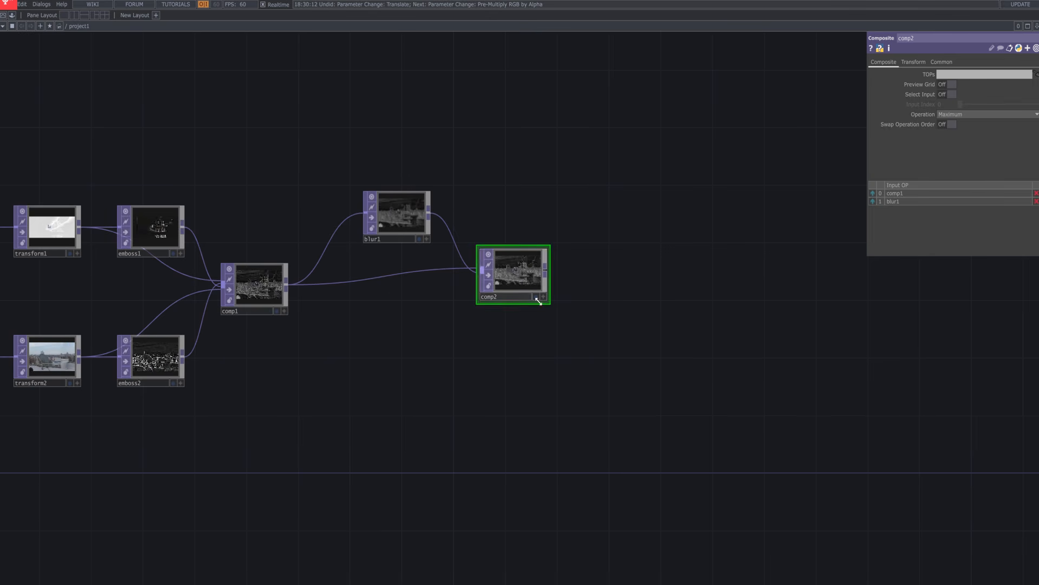
pyautogui.moveTo(525, 285); pyautogui.dragTo(526, 270)
pyautogui.press('Tab')
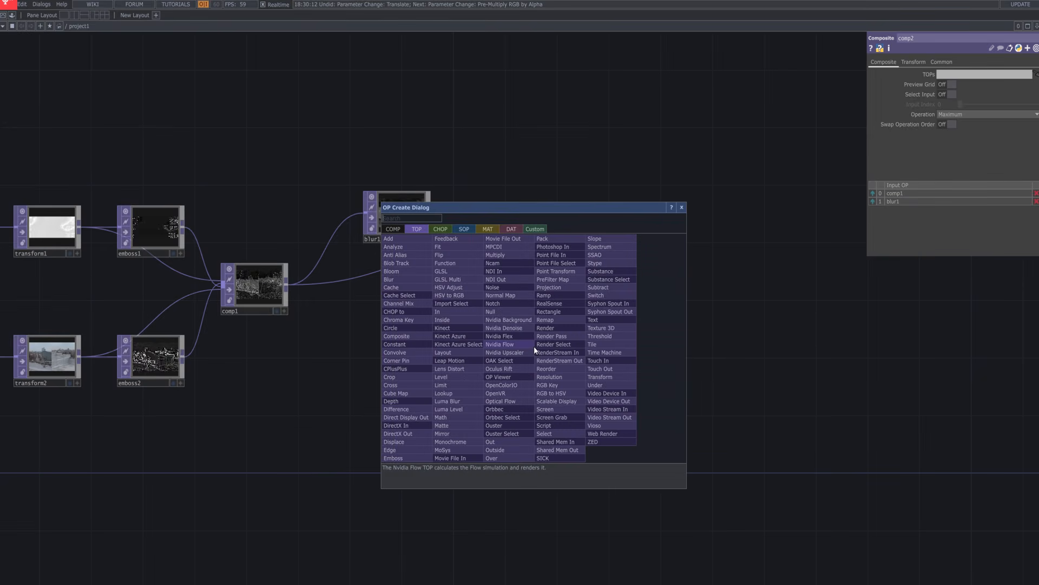
pyautogui.write('mo')
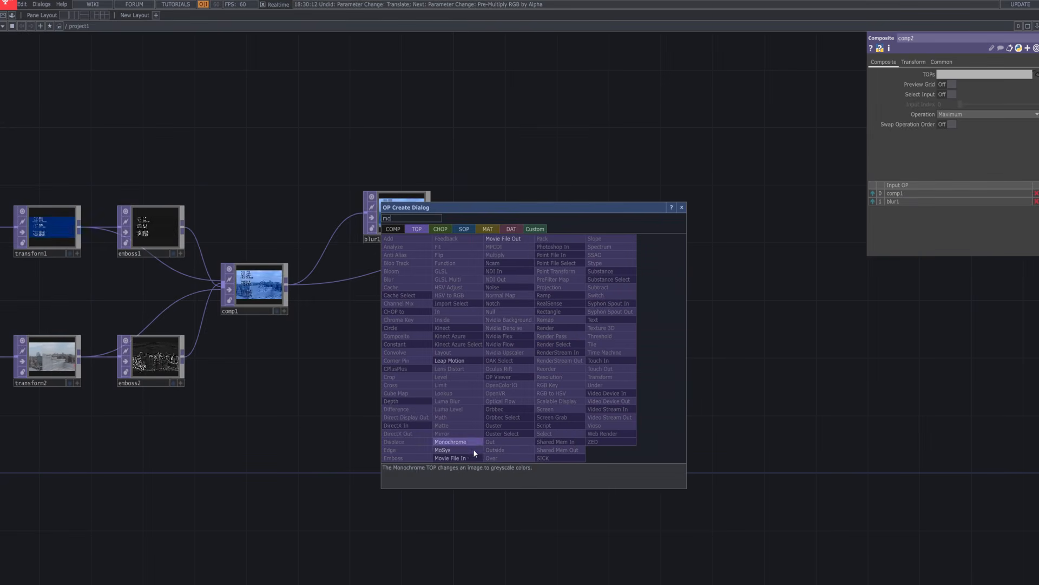
pyautogui.click(473, 457)
pyautogui.click(512, 336)
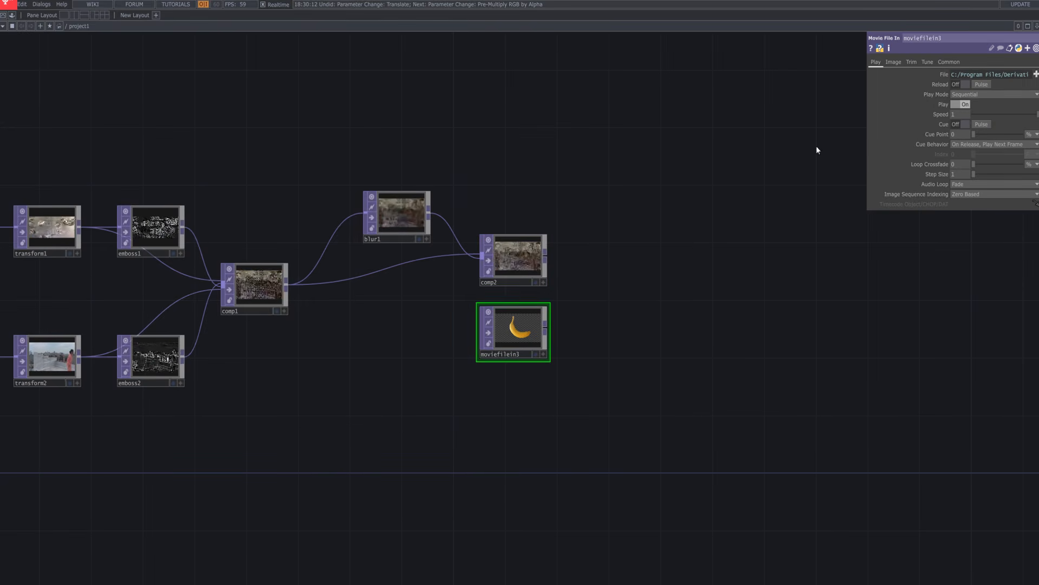
pyautogui.click(1036, 75)
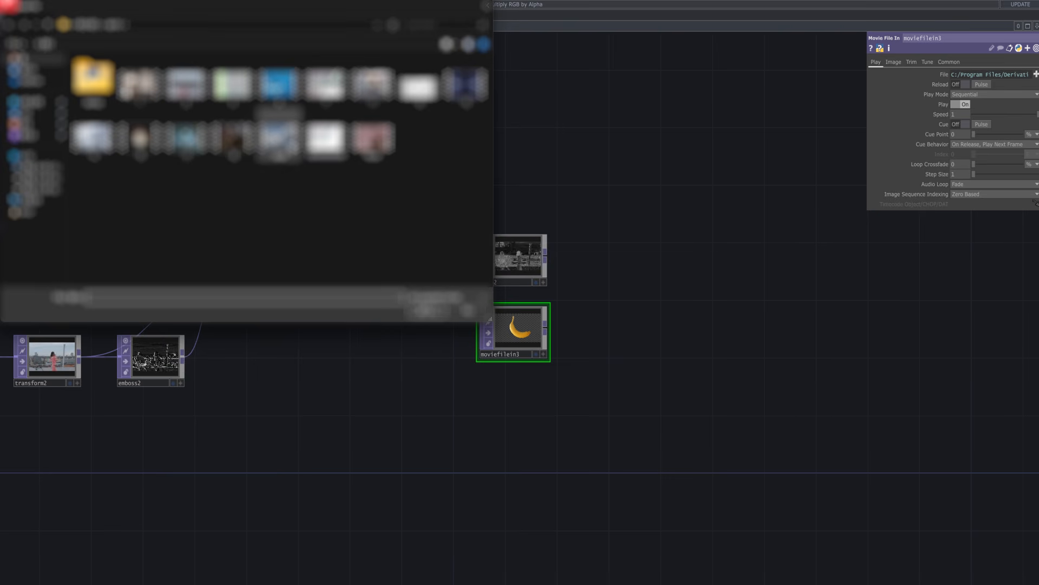
pyautogui.click(299, 153)
pyautogui.click(426, 311)
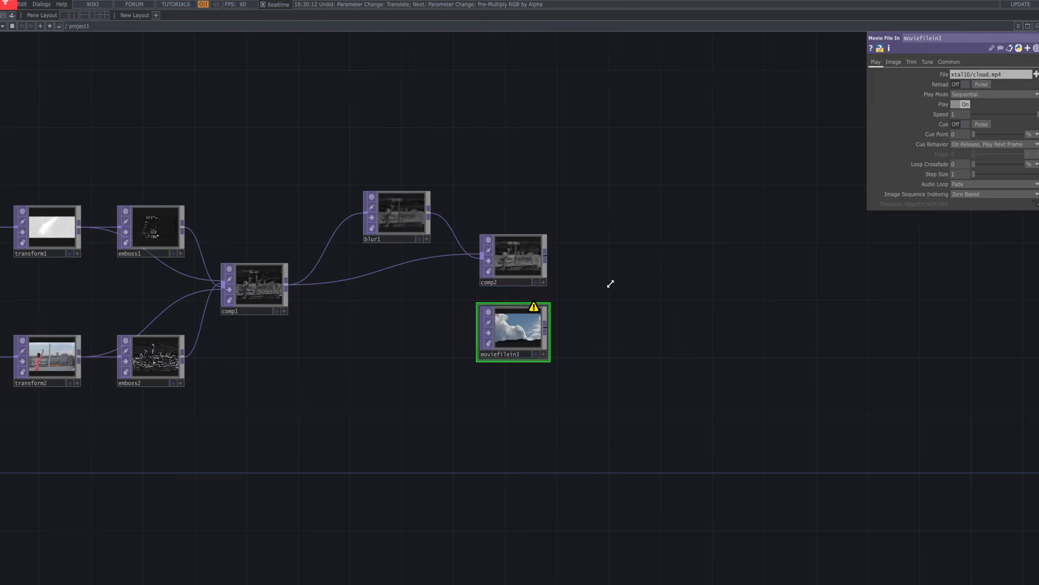
# Set moviefilein3's output to a custom resolution of 1280 x 720.
pyautogui.click(949, 61)
pyautogui.click(993, 74)
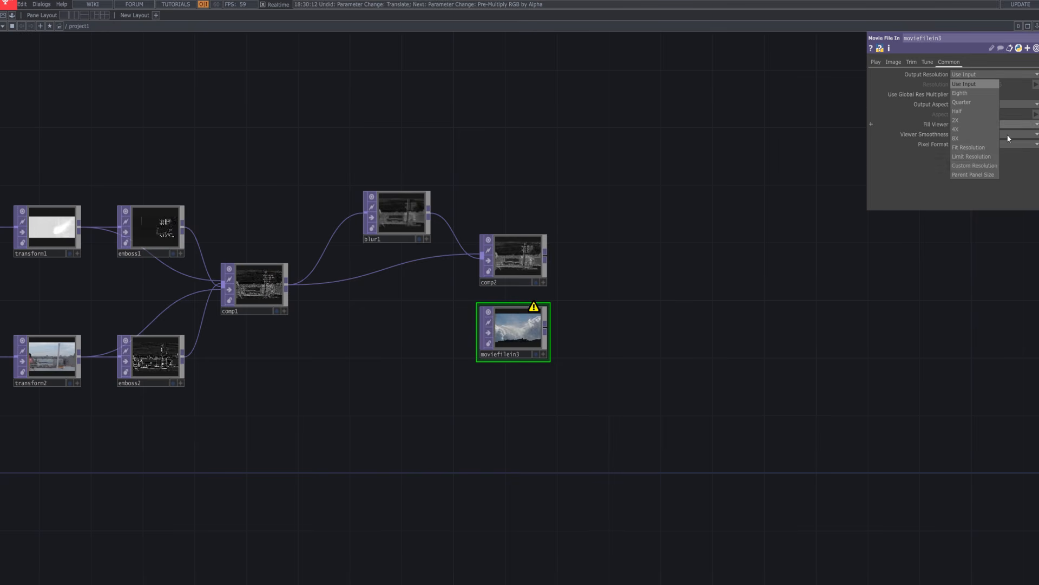
pyautogui.click(987, 165)
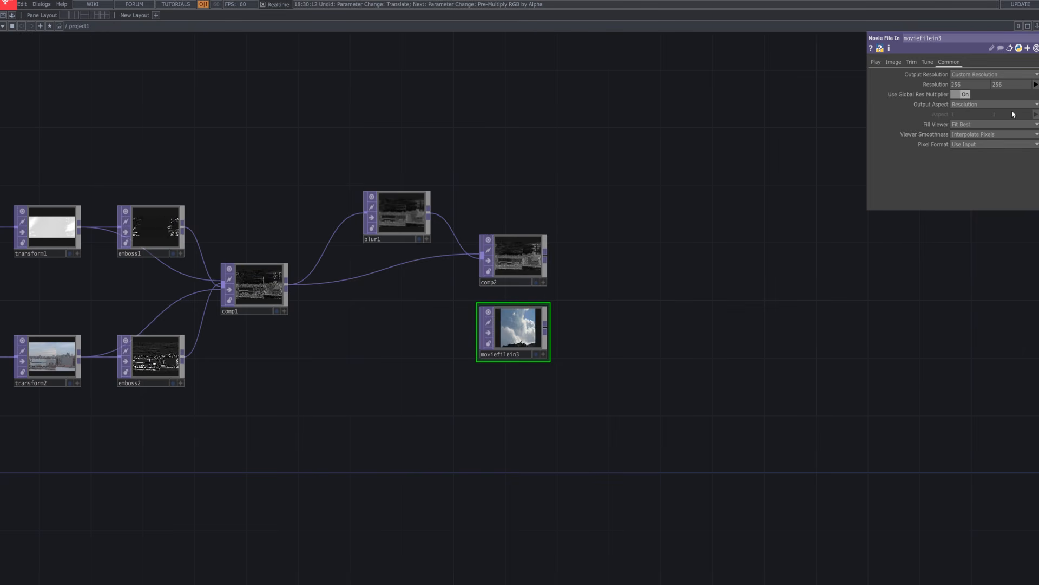
pyautogui.click(1035, 86)
pyautogui.click(1023, 135)
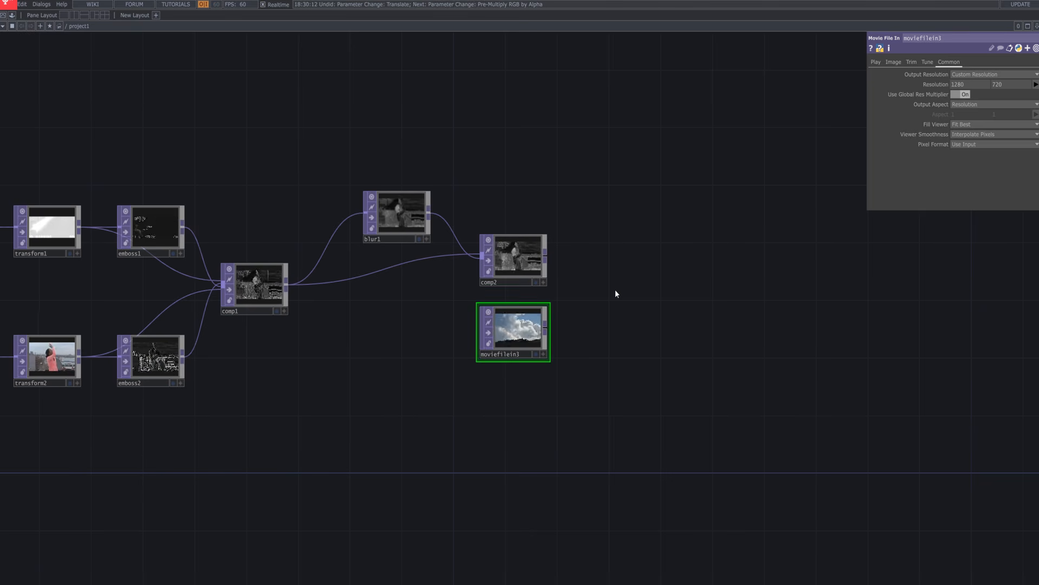
# Add a Cross TOP beyond comp2, wiring moviefilein3 into its first input and comp2 into its second.
pyautogui.press('Tab')
pyautogui.write('cro')
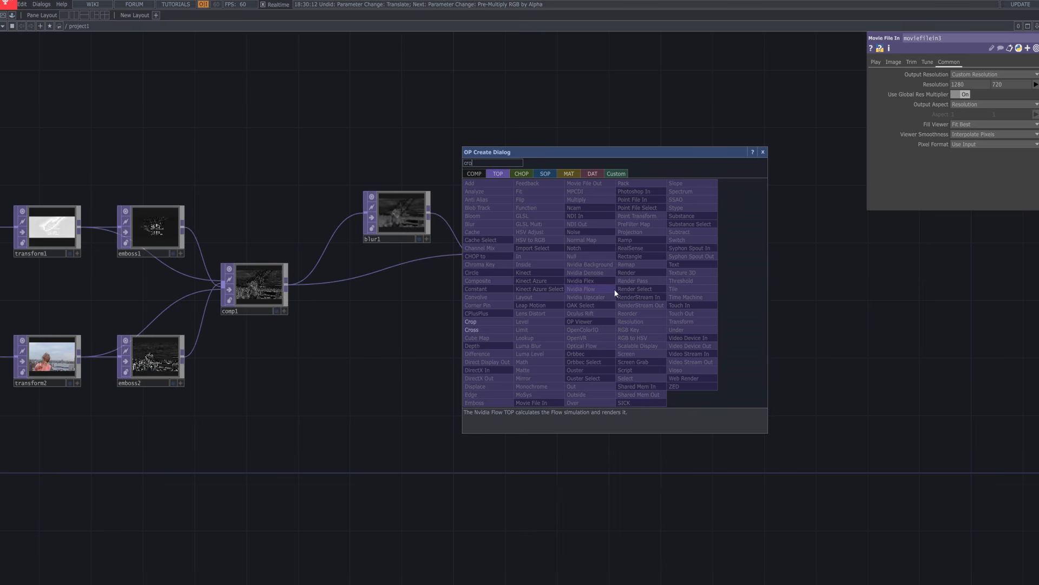
pyautogui.click(471, 330)
pyautogui.click(629, 299)
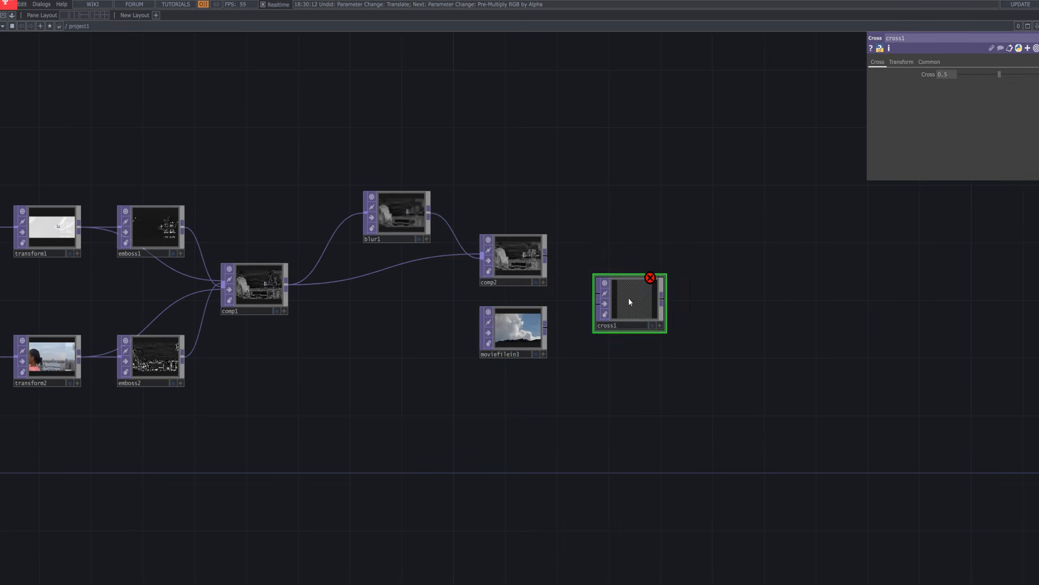
pyautogui.moveTo(545, 258); pyautogui.dragTo(588, 307)
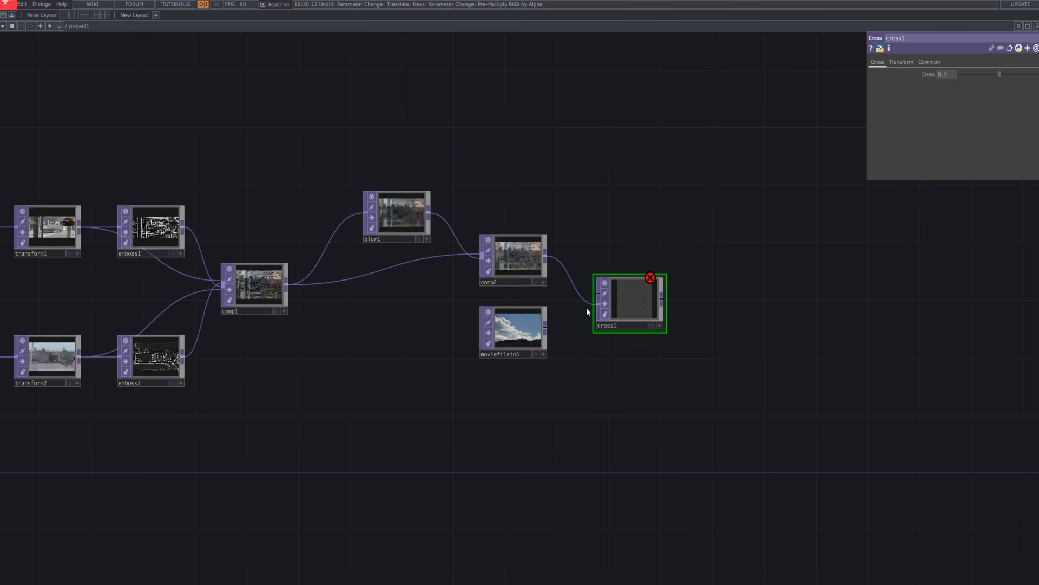
pyautogui.click(548, 327)
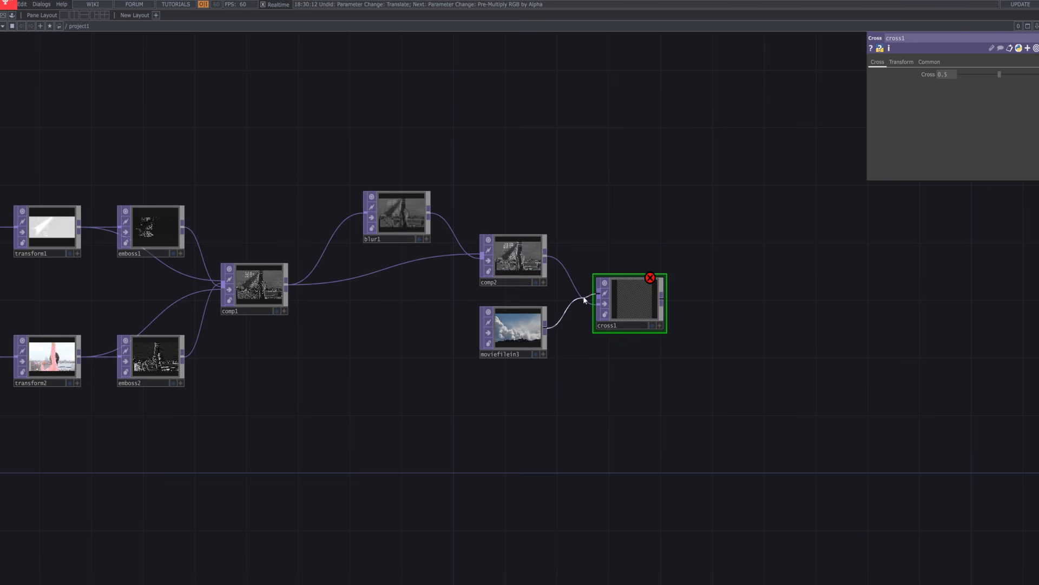
pyautogui.click(599, 303)
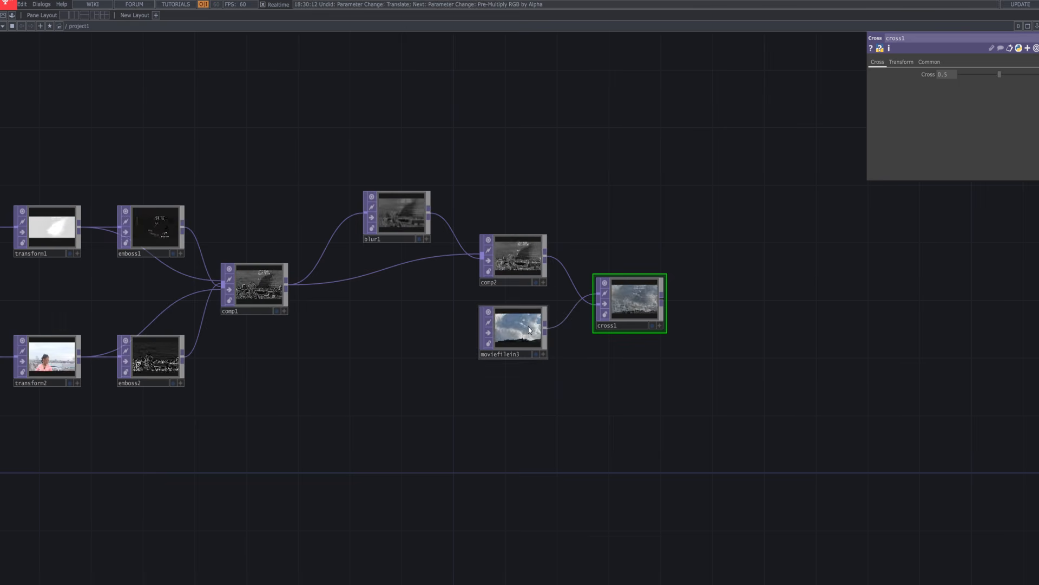
# Move comp2 and moviefilein3 up so they sit close together, with moviefilein3 level with cross1.
pyautogui.moveTo(530, 330); pyautogui.dragTo(530, 315)
pyautogui.moveTo(523, 278); pyautogui.dragTo(523, 263)
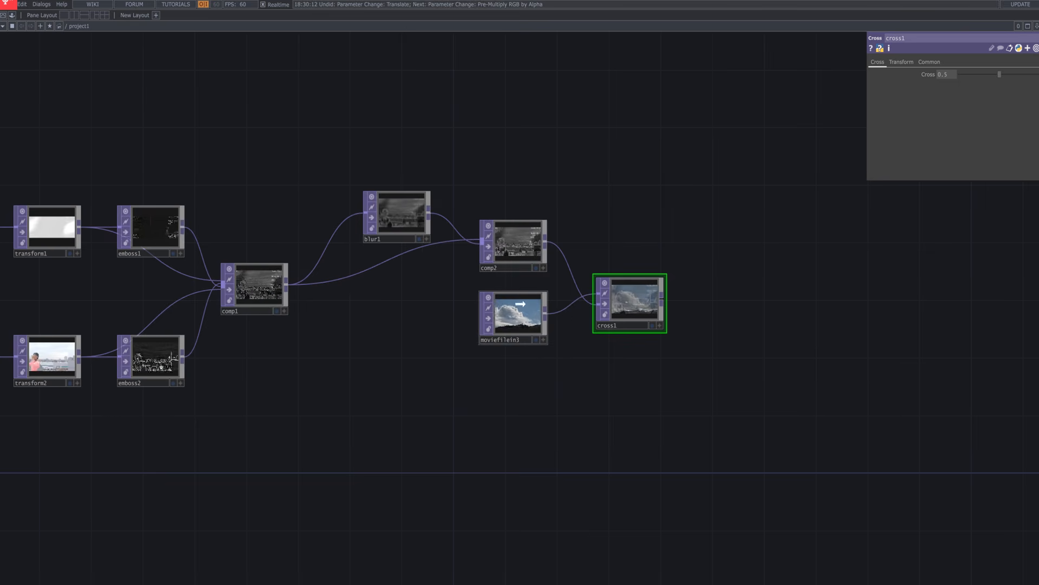
pyautogui.moveTo(513, 332); pyautogui.dragTo(513, 317)
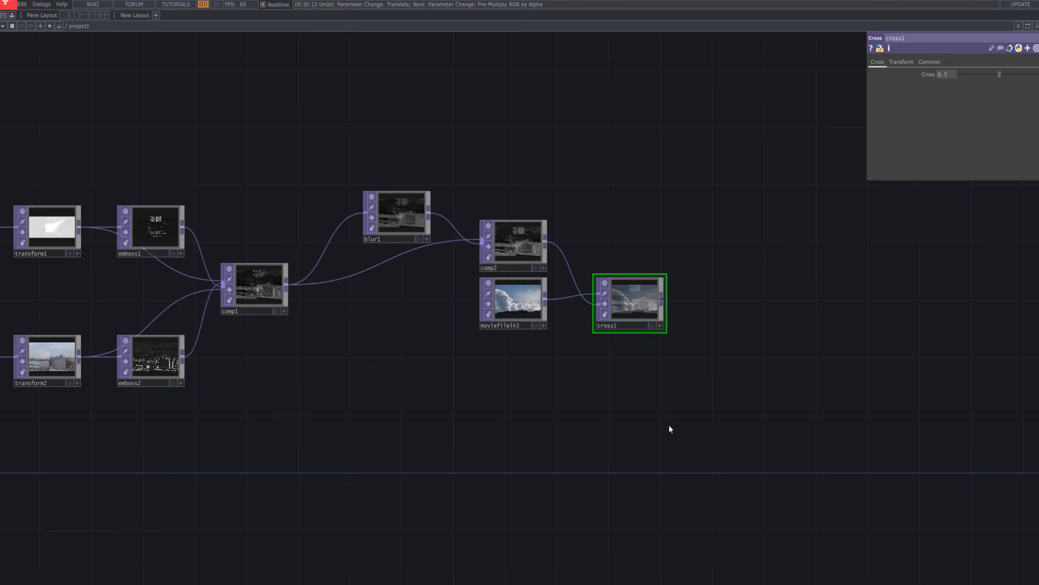
# Add a Switch TOP below and beyond cross1, and connect cross1 as its first input and comp1 as its second.
pyautogui.moveTo(670, 427); pyautogui.dragTo(563, 364)
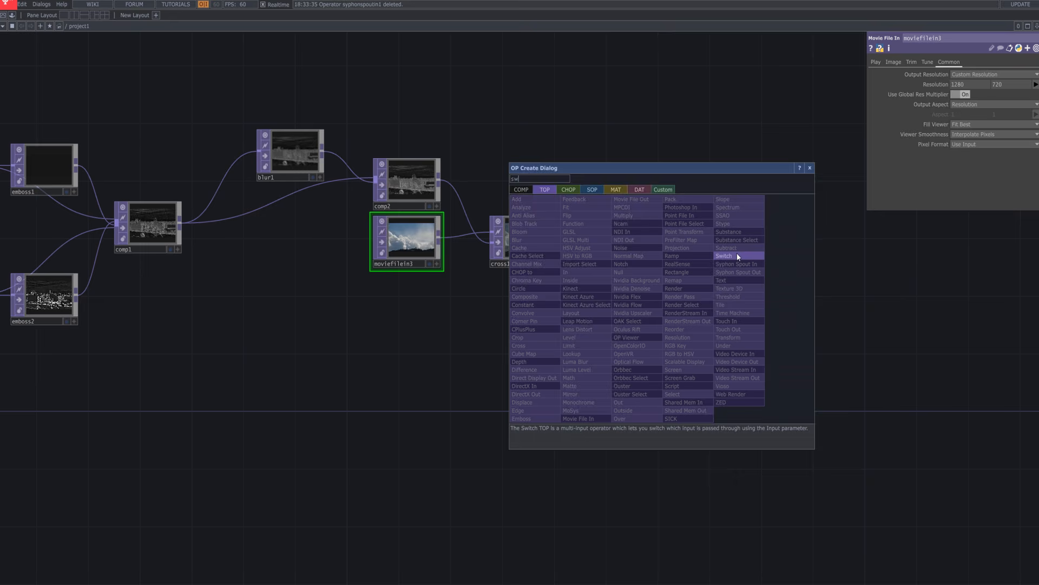
pyautogui.click(728, 251)
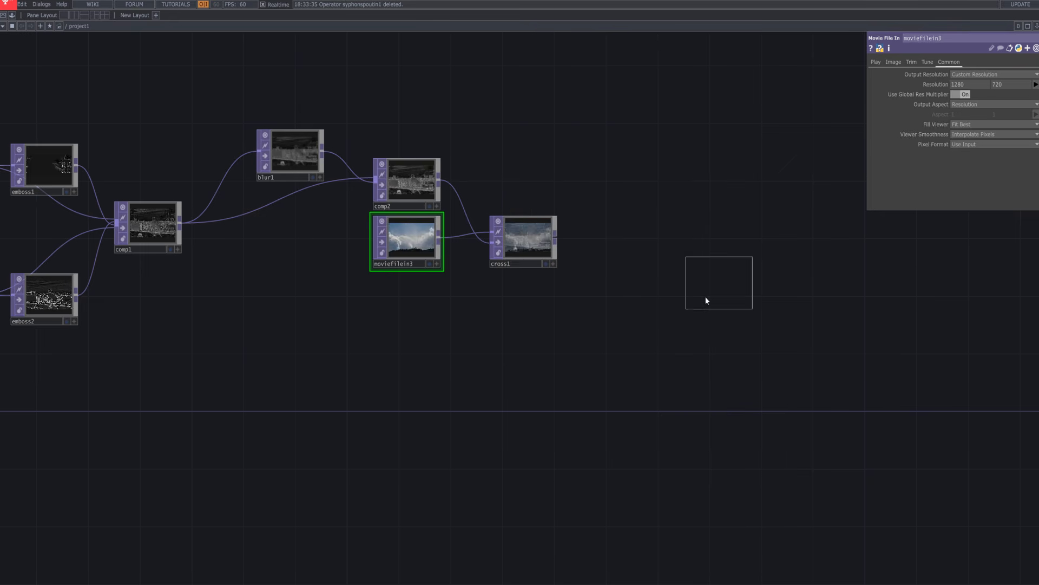
pyautogui.click(636, 331)
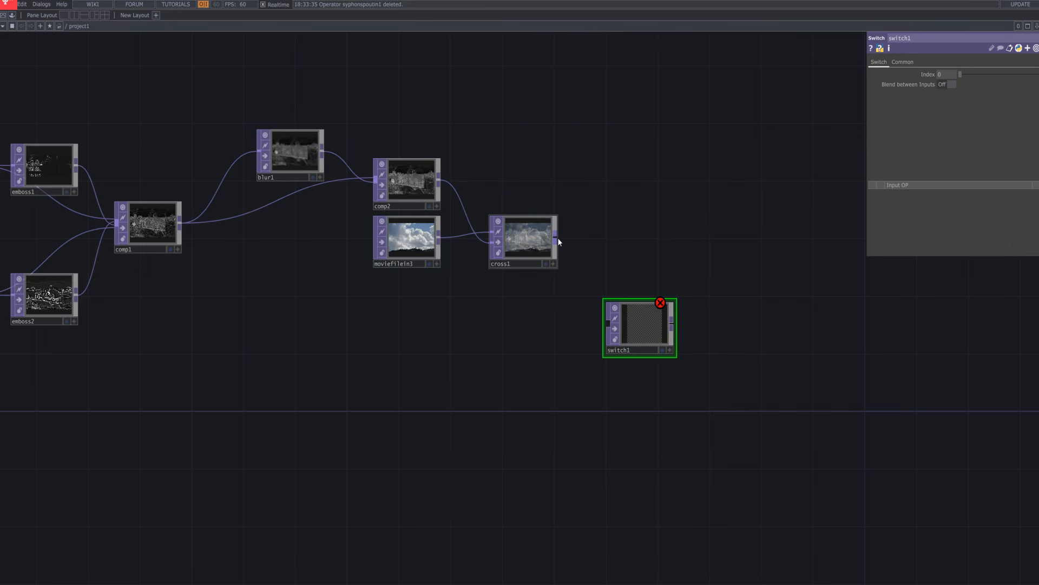
pyautogui.moveTo(559, 238); pyautogui.dragTo(608, 327)
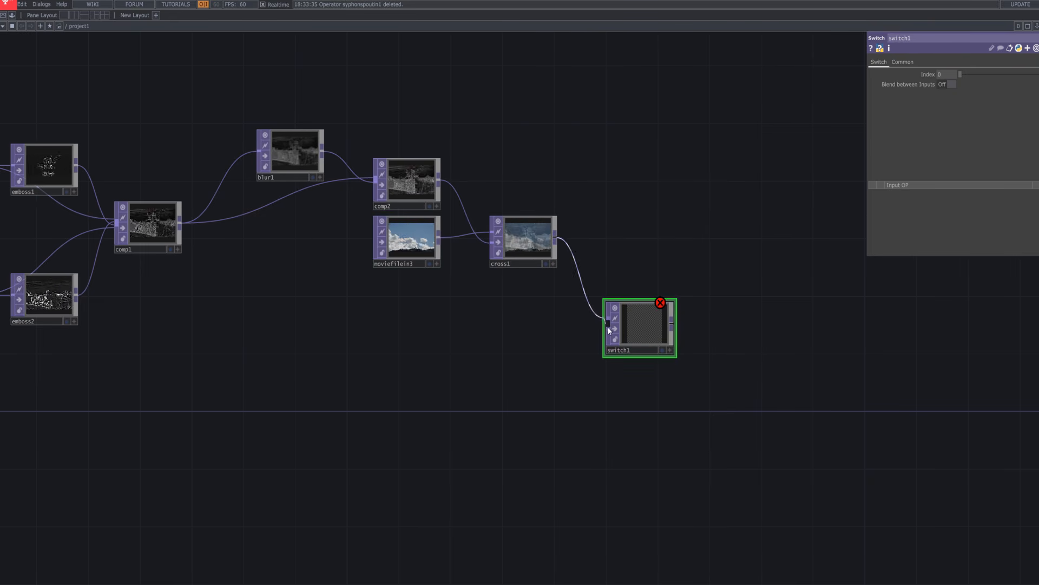
pyautogui.moveTo(183, 226); pyautogui.dragTo(653, 332)
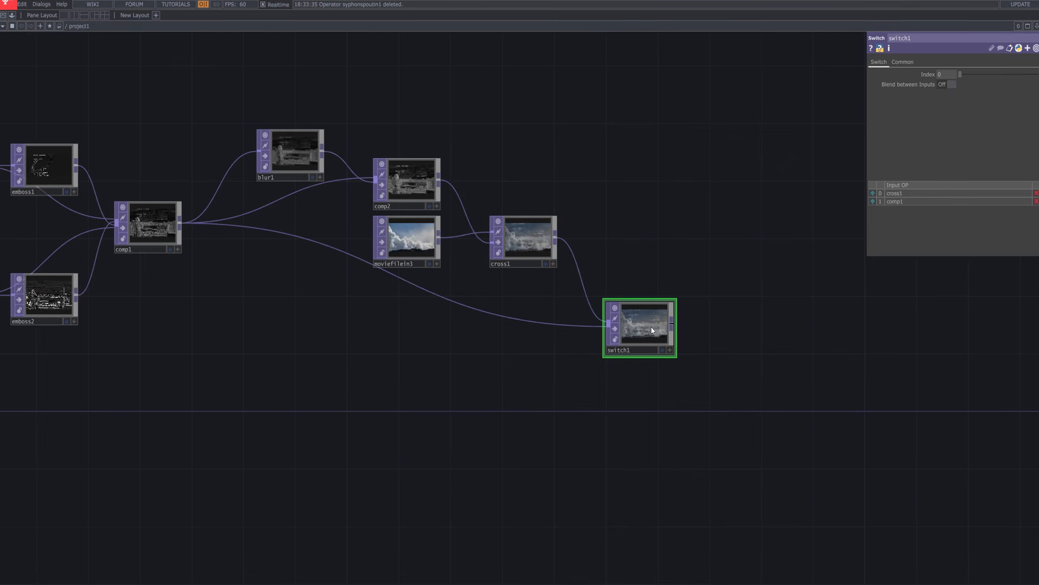
# Check cross1's Cross parameter and return to switch1's parameters.
pyautogui.click(524, 248)
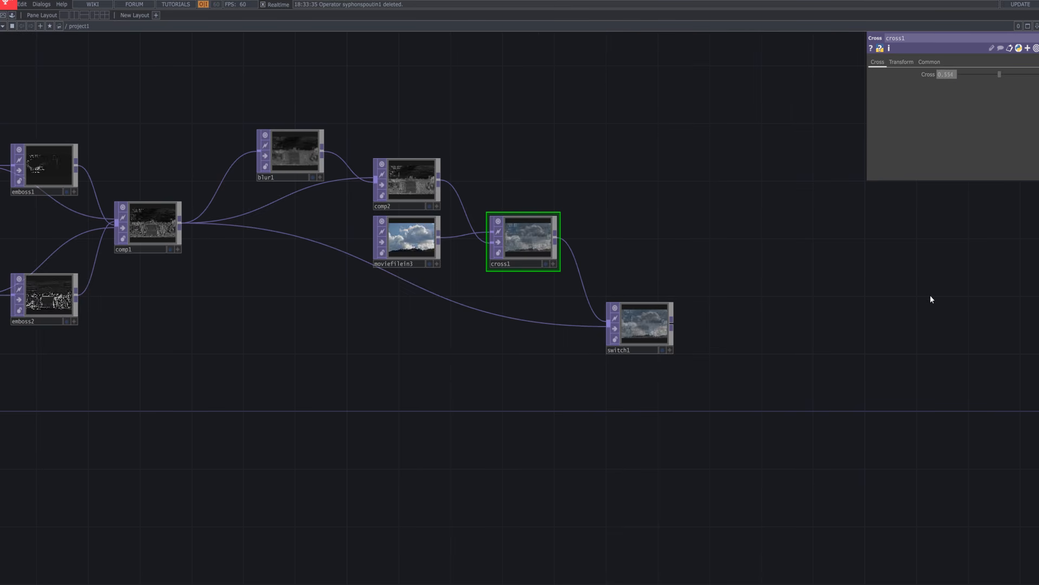
pyautogui.click(667, 331)
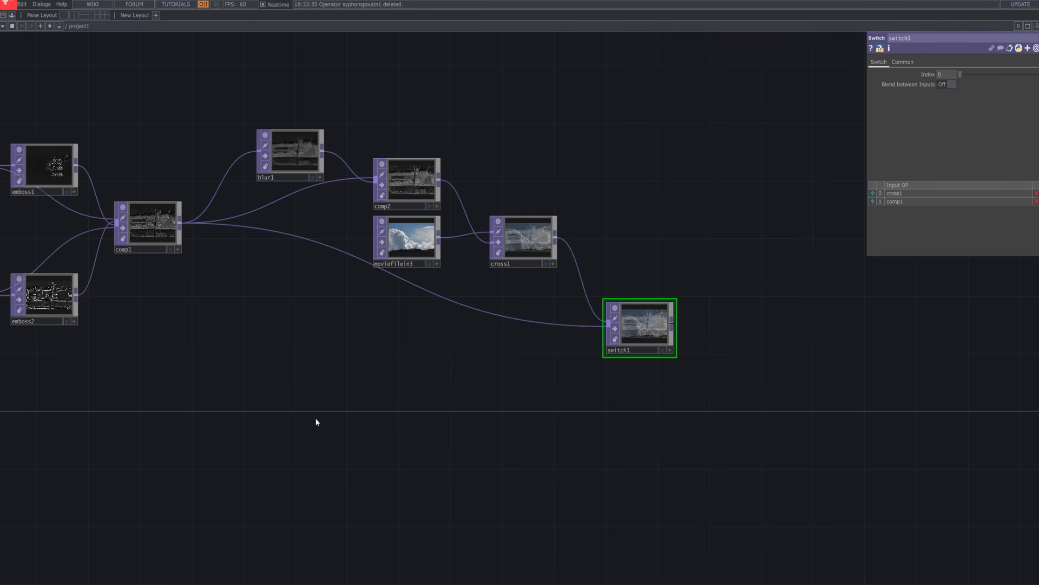
# Add a Movie File In TOP below blur1 with the foliage video at a custom resolution of 1280 x 720.
pyautogui.press('Tab')
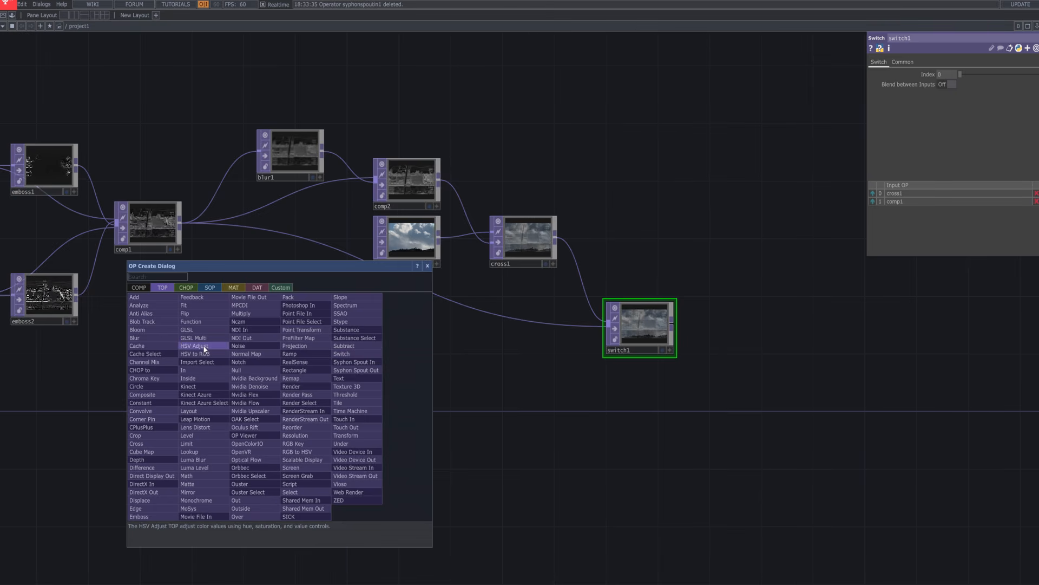
pyautogui.write('mov')
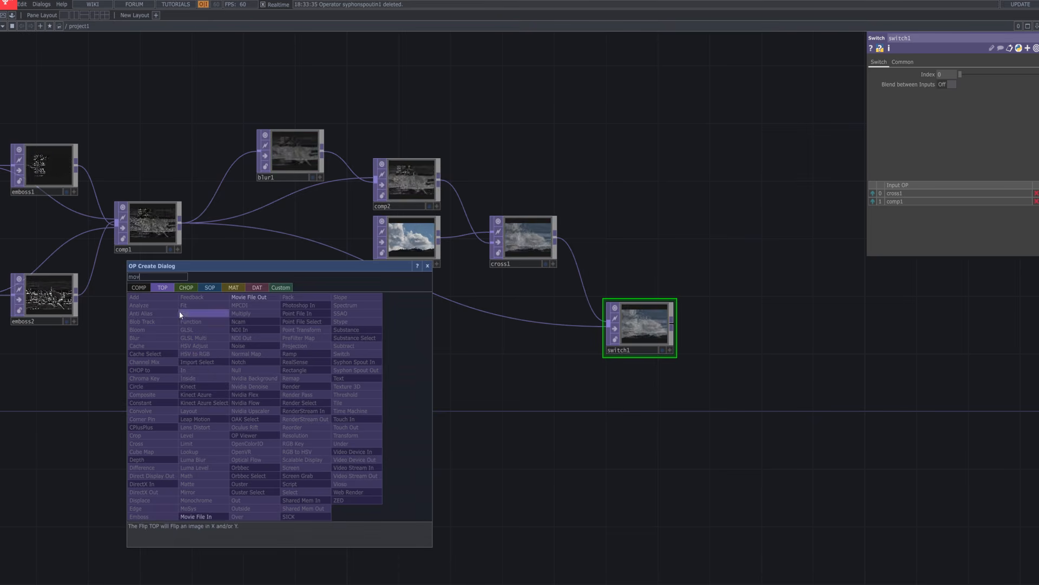
pyautogui.click(201, 516)
pyautogui.click(282, 400)
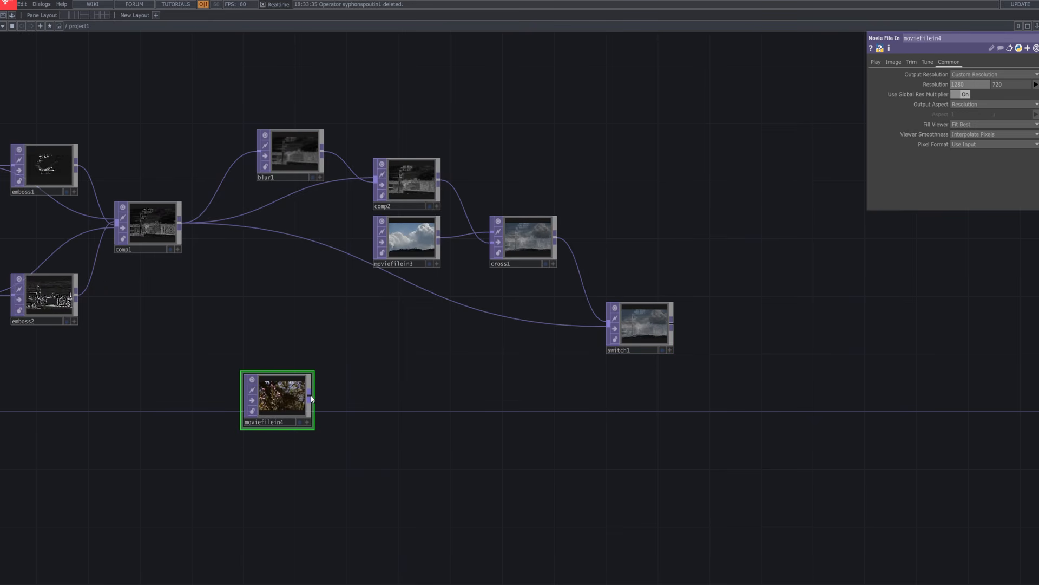
# Add another Movie File In TOP directly below moviefilein4 and load 3.mov.
pyautogui.moveTo(289, 467); pyautogui.dragTo(287, 427)
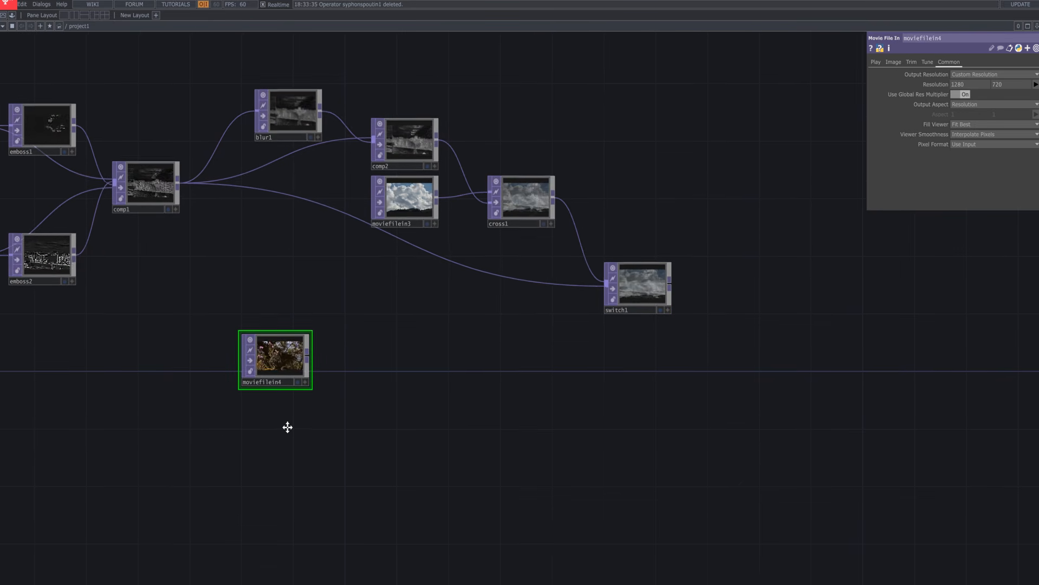
pyautogui.press('Tab')
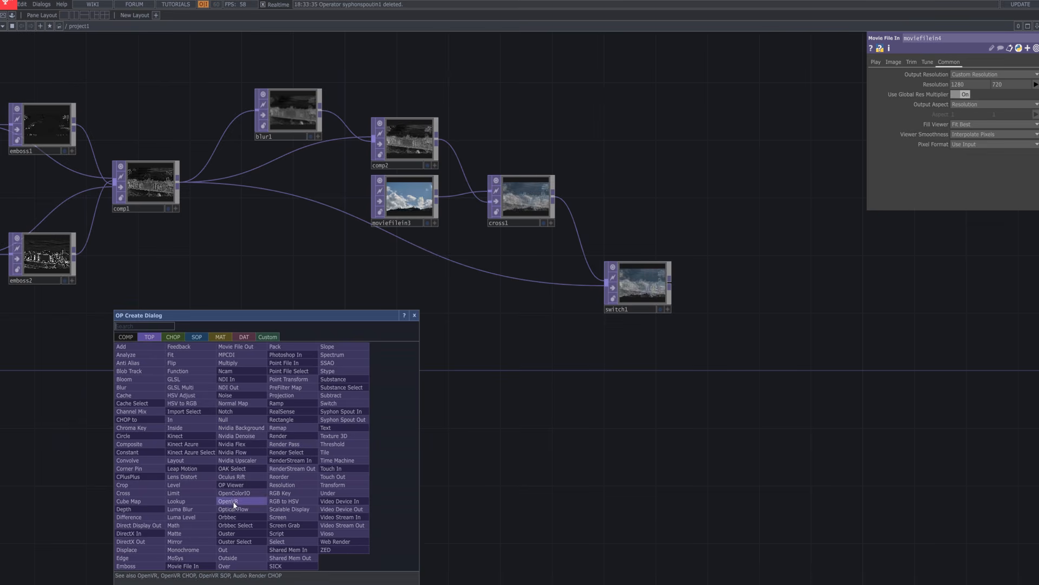
pyautogui.write('mo')
pyautogui.click(193, 566)
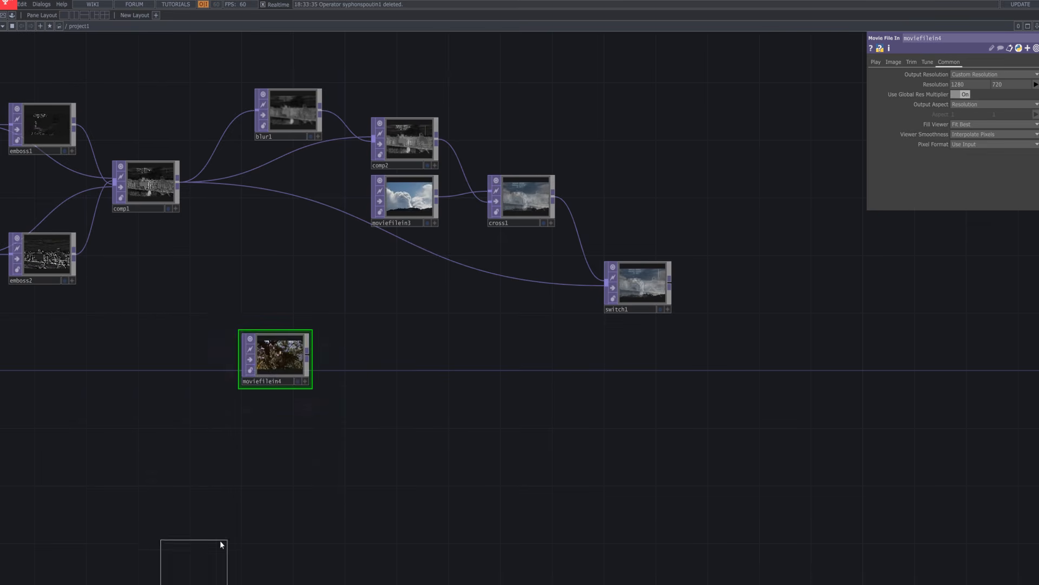
pyautogui.click(272, 414)
pyautogui.doubleClick(381, 394)
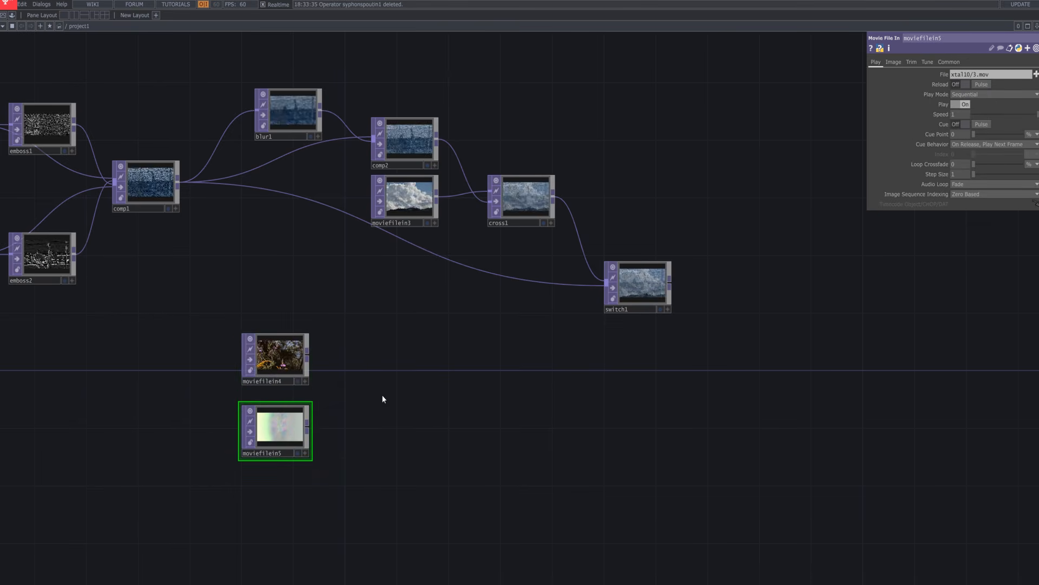
# Add a Transform TOP after moviefilein5, placed directly beside it and fed by its output.
pyautogui.rightClick(308, 433)
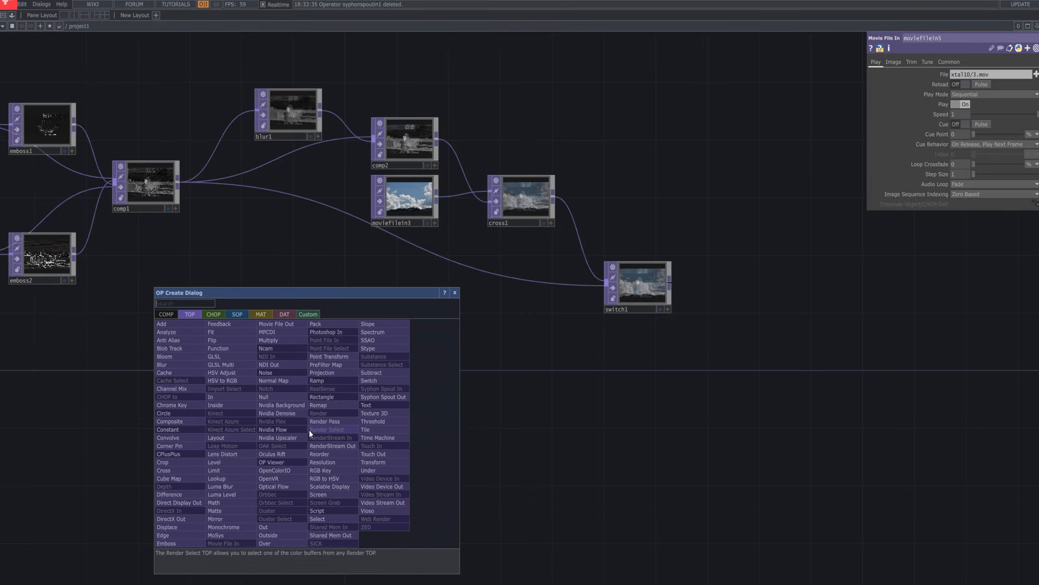
pyautogui.write('trans')
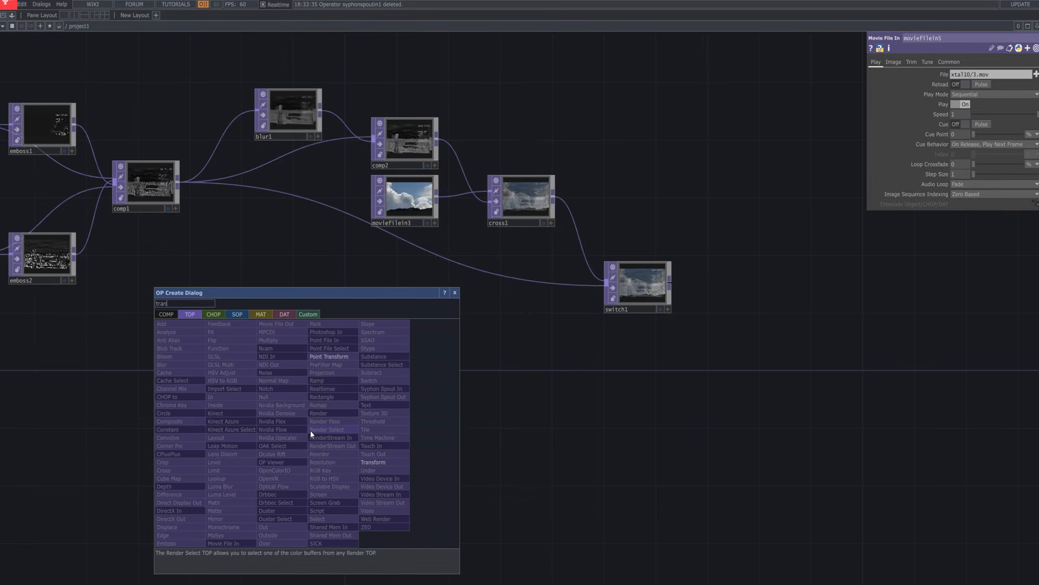
pyautogui.click(373, 462)
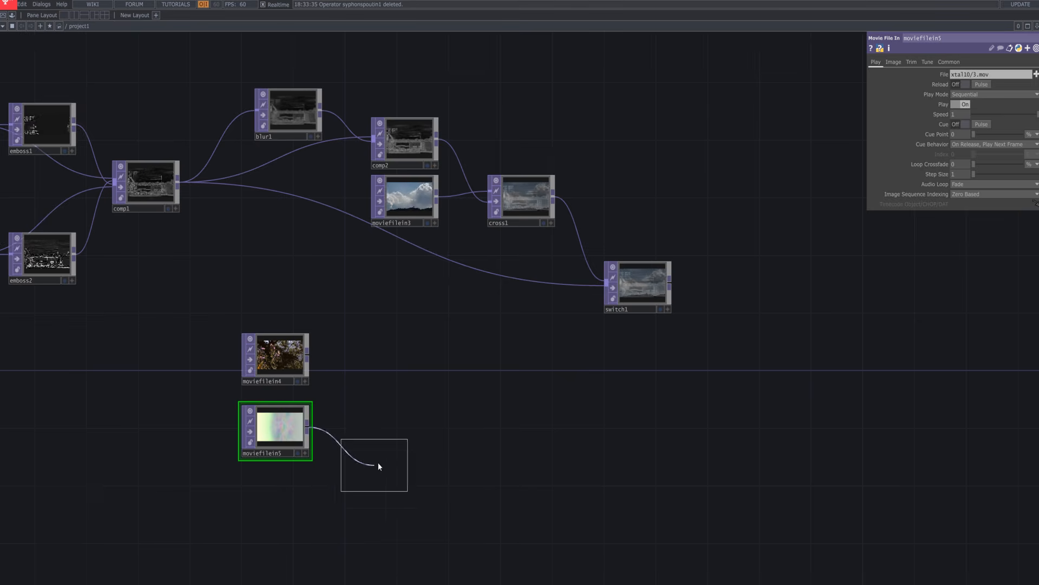
pyautogui.click(379, 441)
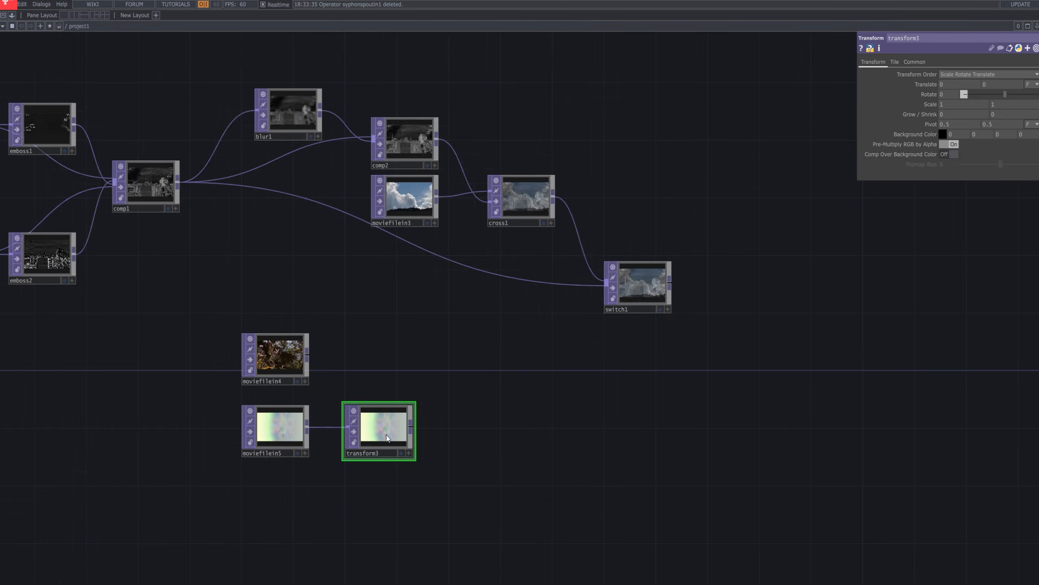
# Add a Cross TOP beyond the two new movies and connect moviefilein4 as its first input and transform3 as its second.
pyautogui.press('Tab')
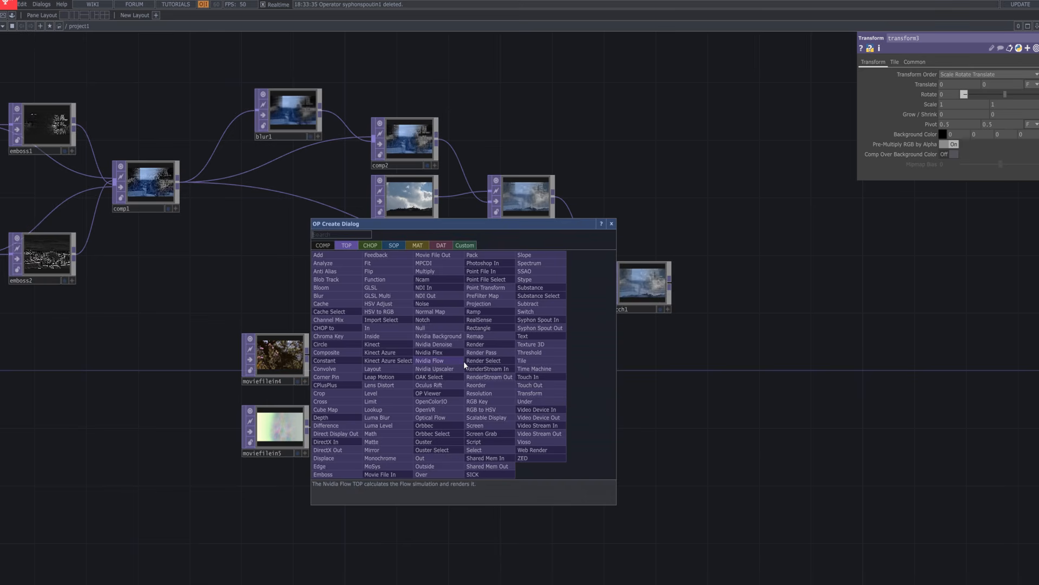
pyautogui.write('cro')
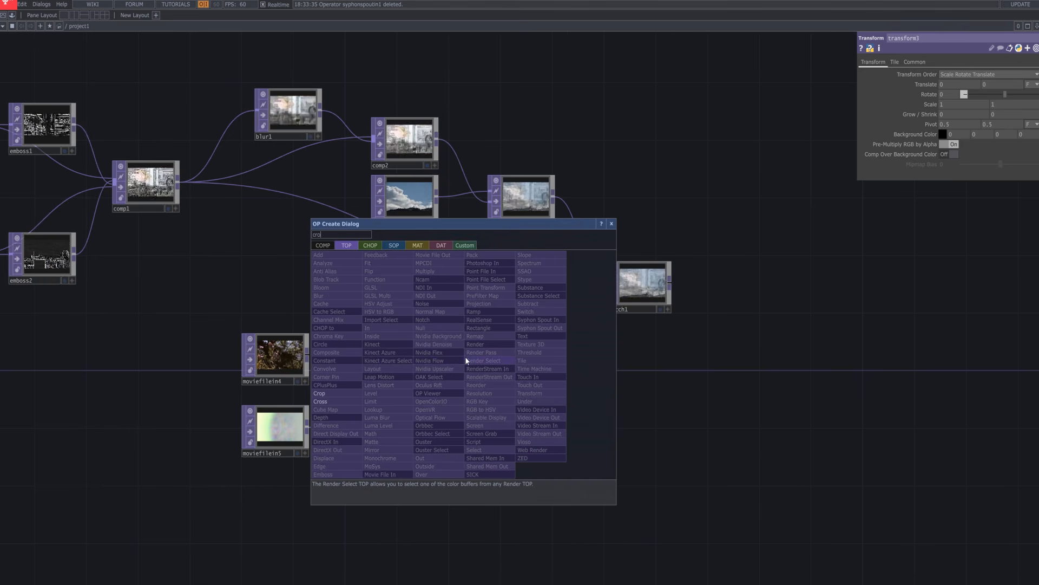
pyautogui.write('ss')
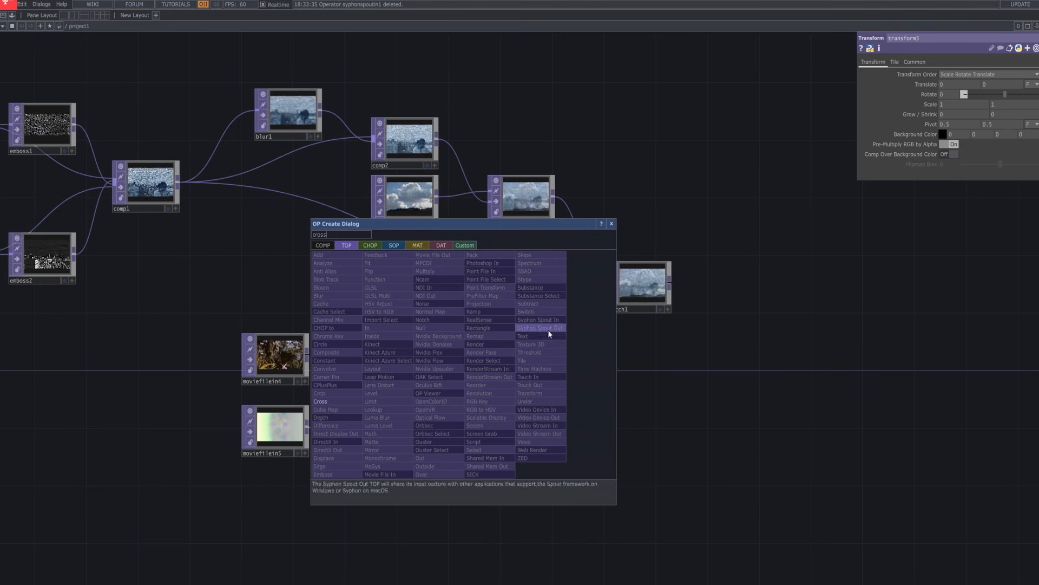
pyautogui.click(343, 401)
pyautogui.click(509, 387)
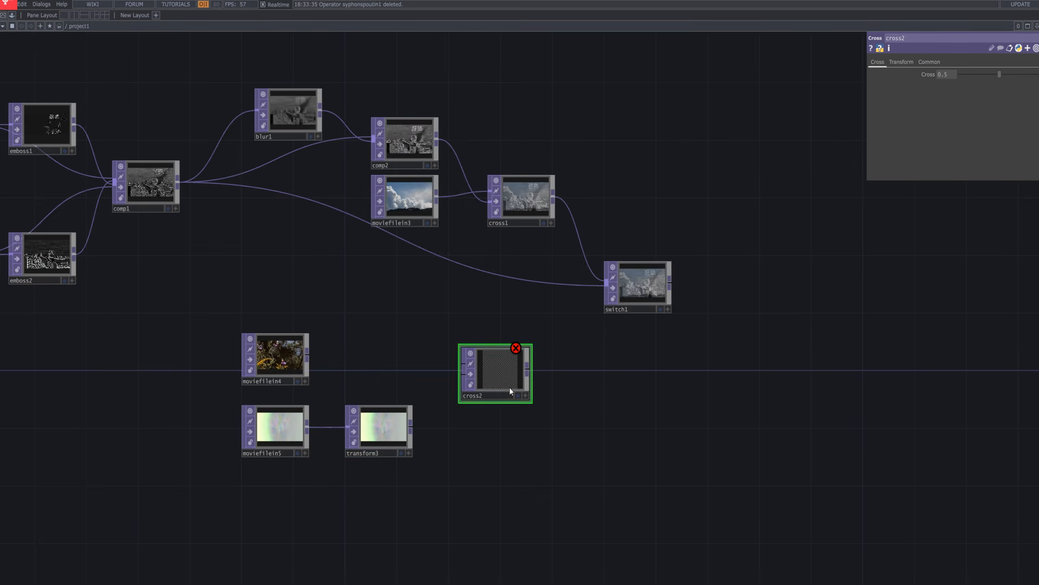
pyautogui.click(411, 424)
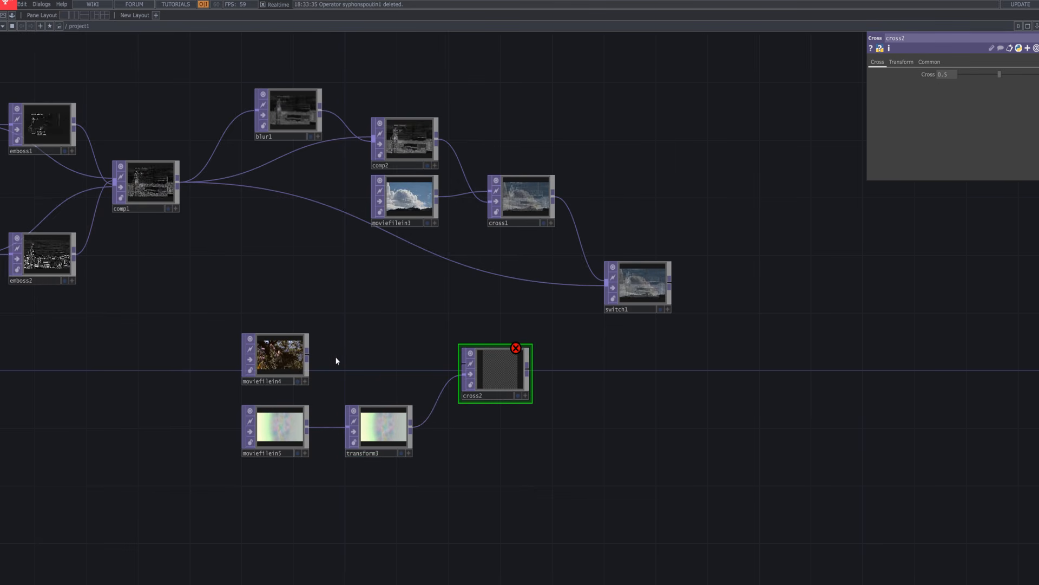
pyautogui.click(452, 369)
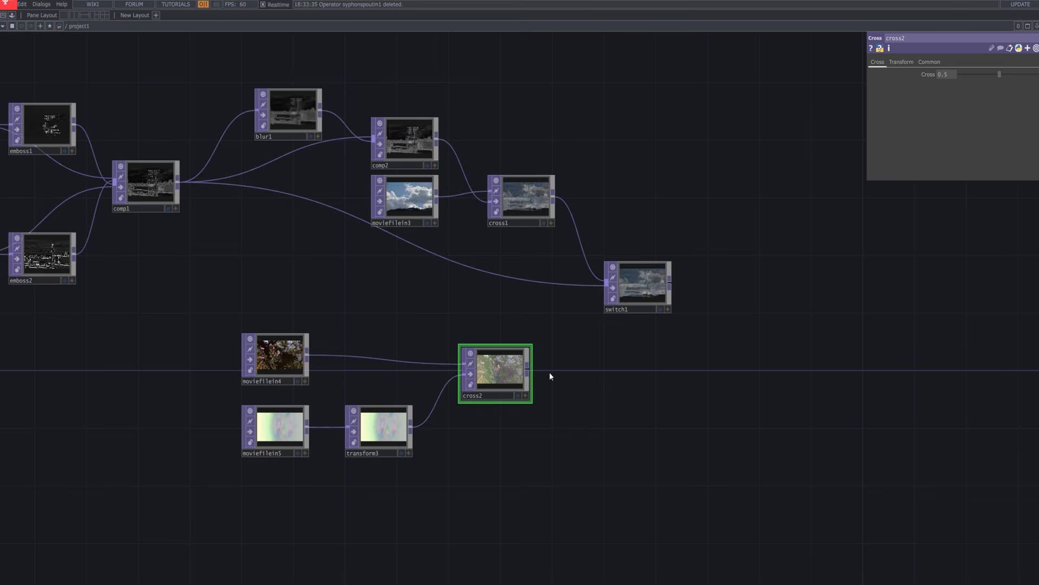
# Move cross2 closer, level with moviefilein4, and set its Cross value to about 0.58.
pyautogui.scroll(6, 507, 375)
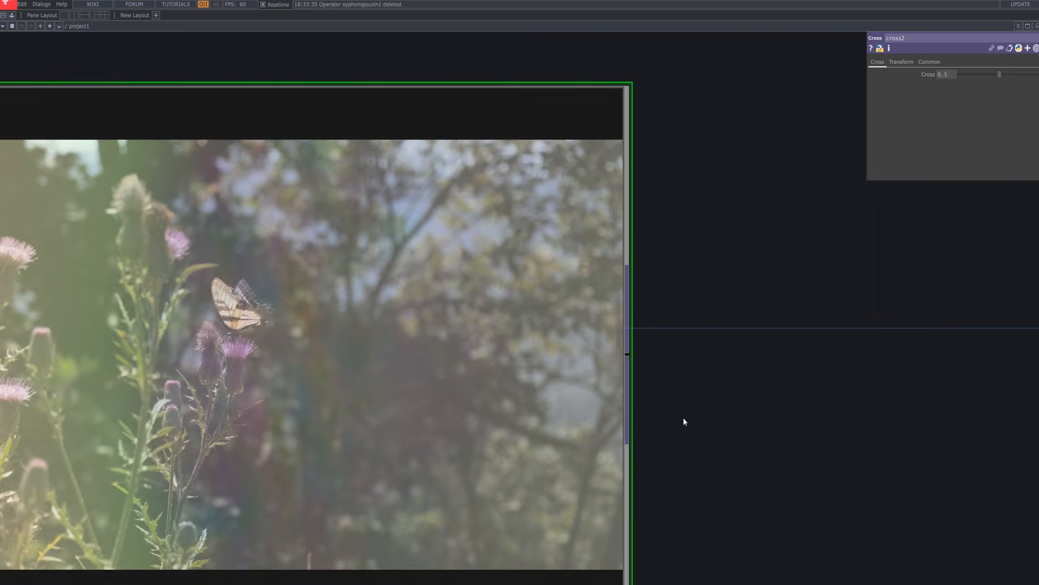
pyautogui.scroll(-8, 684, 421)
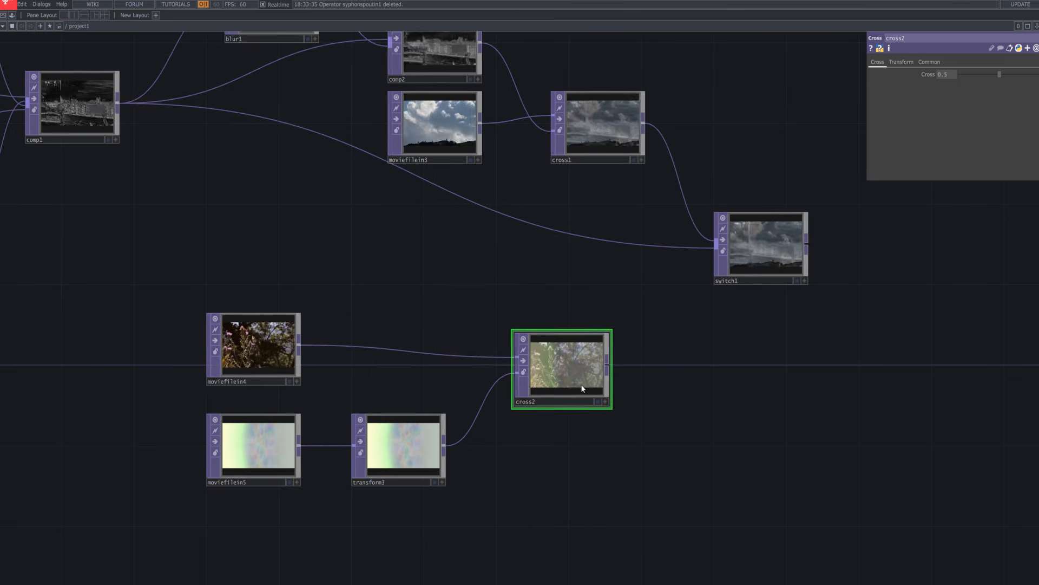
pyautogui.moveTo(582, 389); pyautogui.dragTo(528, 367)
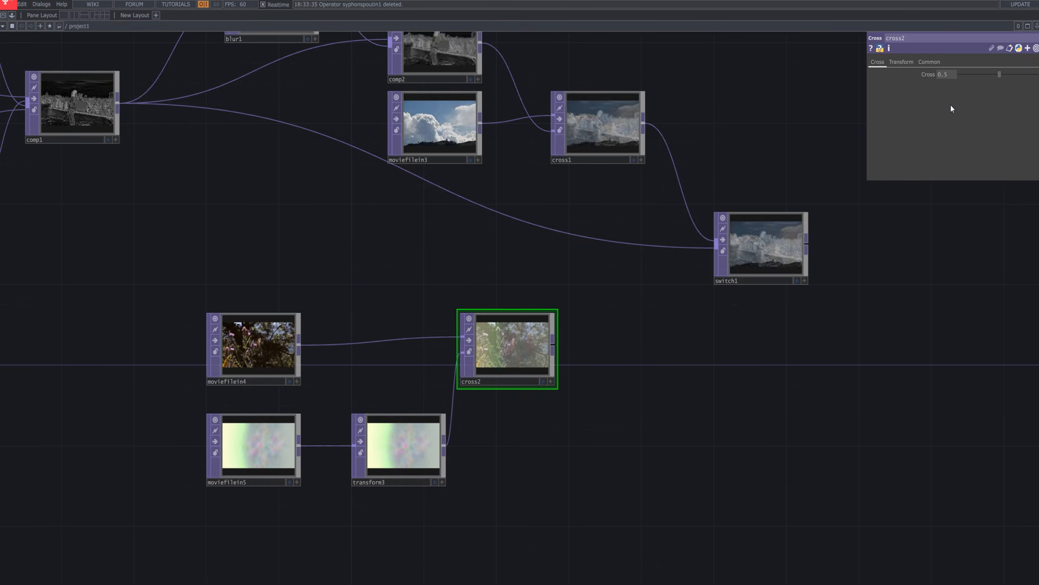
pyautogui.moveTo(999, 74); pyautogui.dragTo(1008, 76)
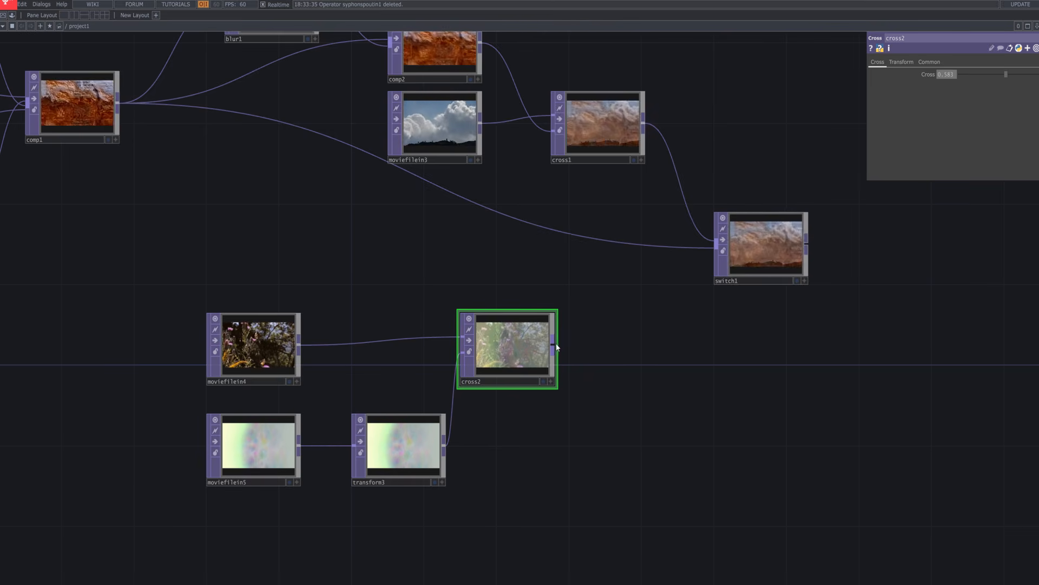
# Connect cross2 to switch1 as its third input.
pyautogui.moveTo(558, 343); pyautogui.dragTo(577, 338)
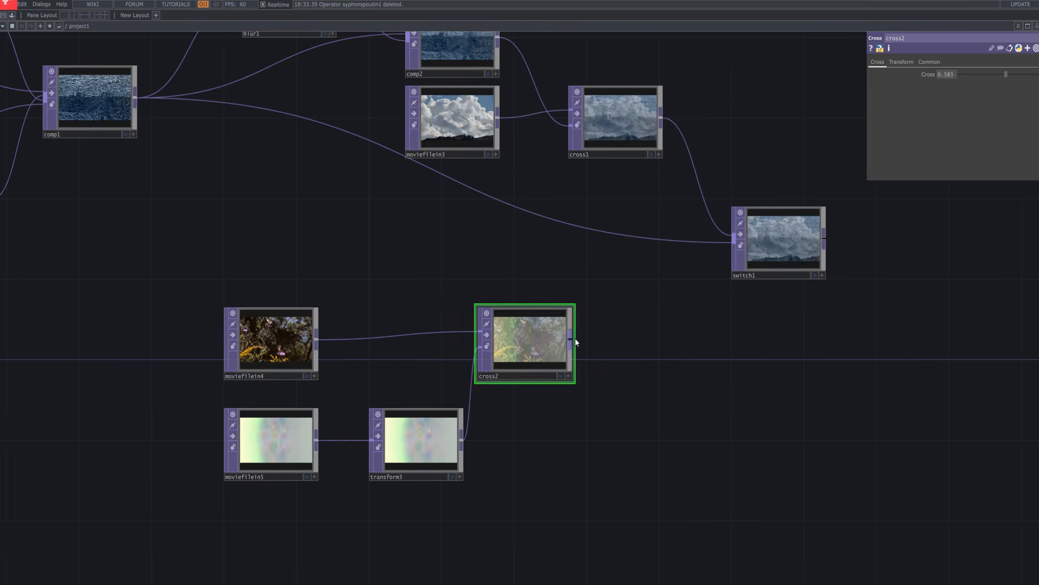
pyautogui.click(574, 338)
pyautogui.click(726, 259)
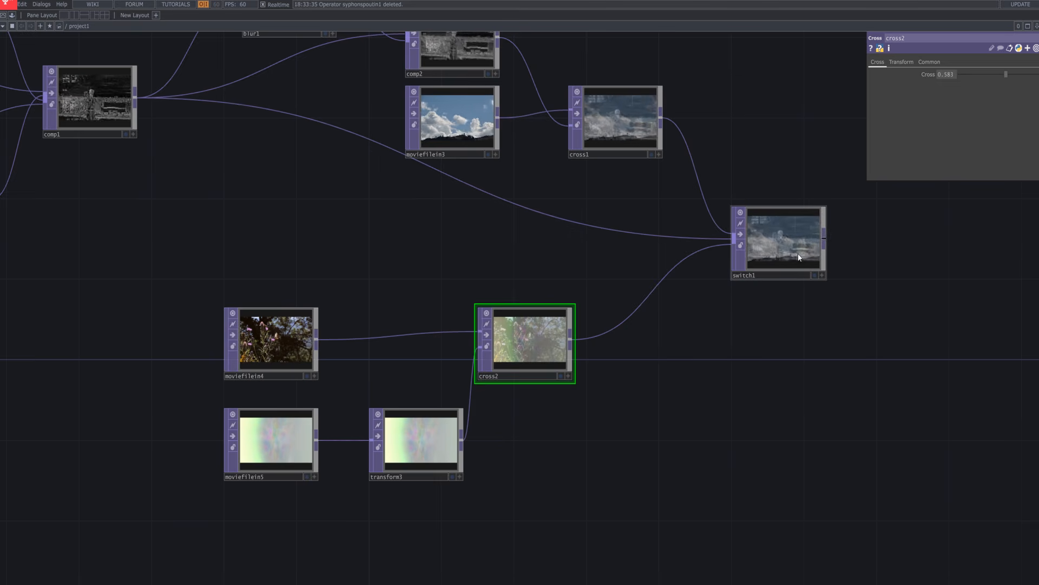
# Examine switch1's output image up close and its list of inputs.
pyautogui.click(800, 249)
pyautogui.moveTo(768, 336); pyautogui.dragTo(644, 312)
pyautogui.scroll(6, 619, 295)
pyautogui.moveTo(616, 256); pyautogui.dragTo(799, 441)
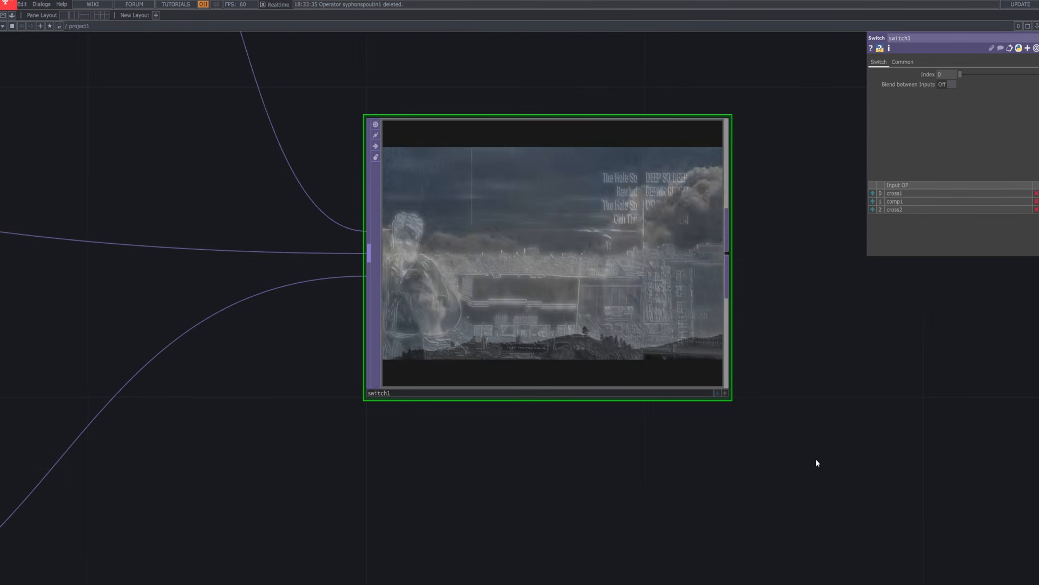
pyautogui.scroll(-2, 814, 457)
pyautogui.scroll(-5, 813, 456)
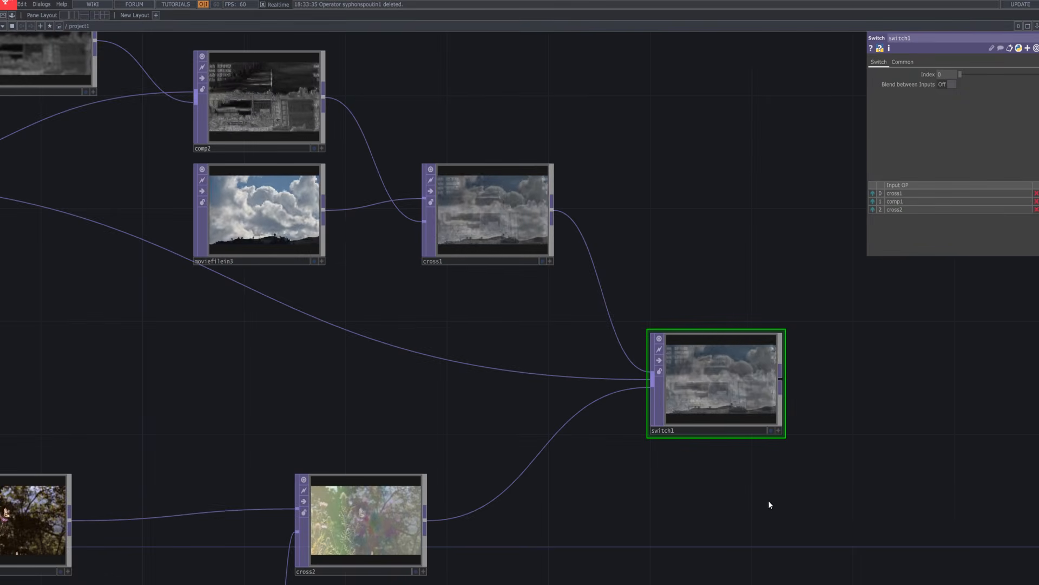
pyautogui.moveTo(749, 466); pyautogui.dragTo(717, 395)
pyautogui.scroll(-3, 720, 398)
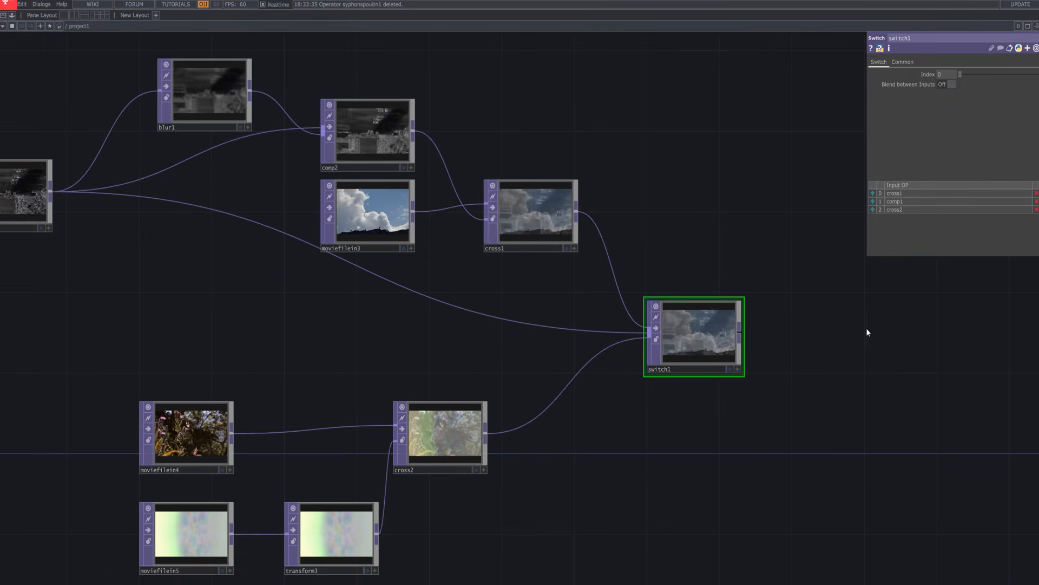
# Add an LFO CHOP directly below switch1.
pyautogui.doubleClick(714, 443)
pyautogui.click(619, 327)
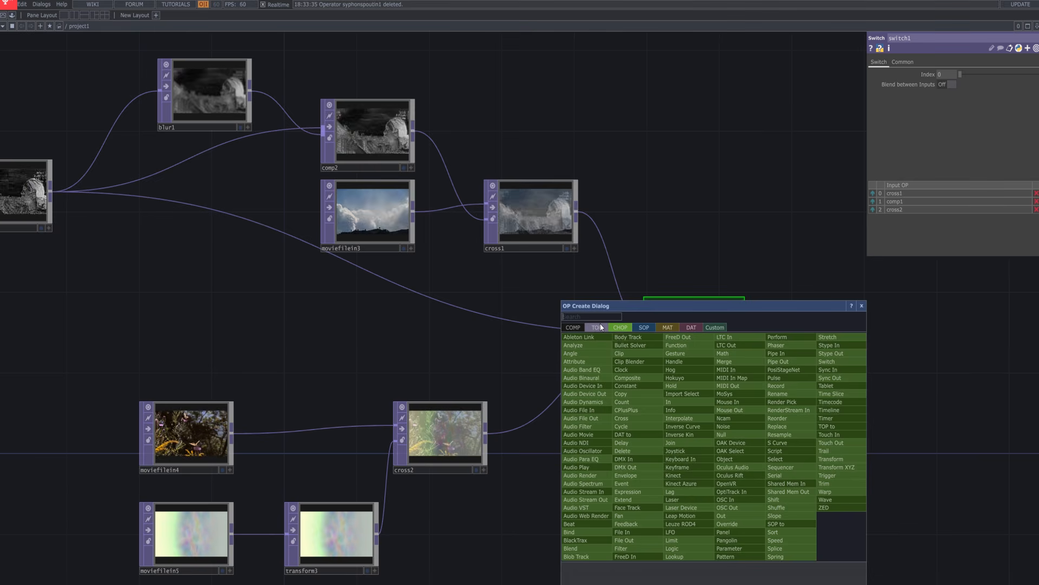
pyautogui.write('lfo')
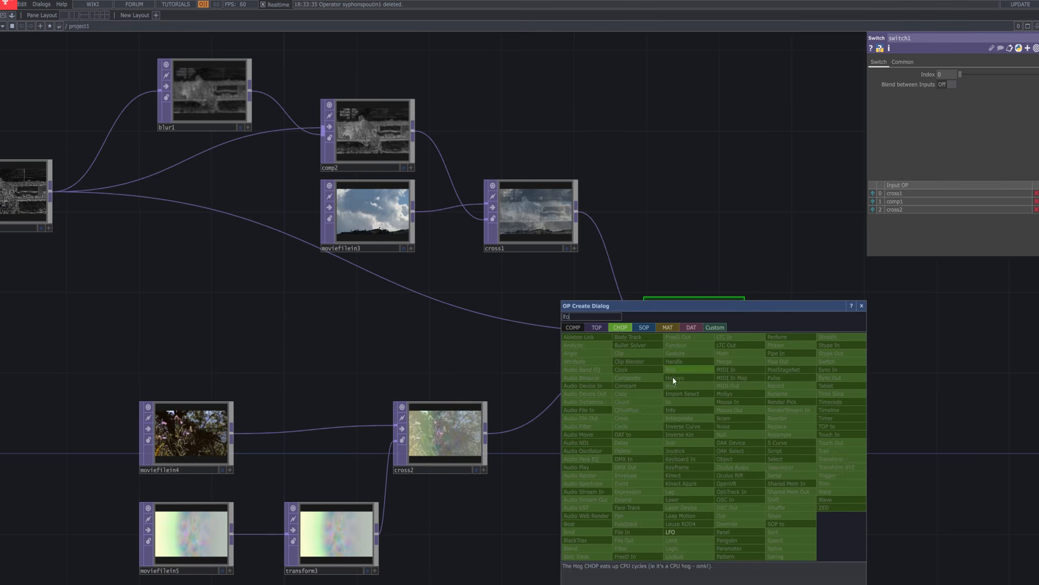
pyautogui.click(698, 535)
pyautogui.click(712, 457)
pyautogui.moveTo(732, 458); pyautogui.dragTo(721, 439)
# Set lfo1's Frequency to 0.08, Offset to 2 and Amplitude to 0.7.
pyautogui.scroll(-2, 790, 422)
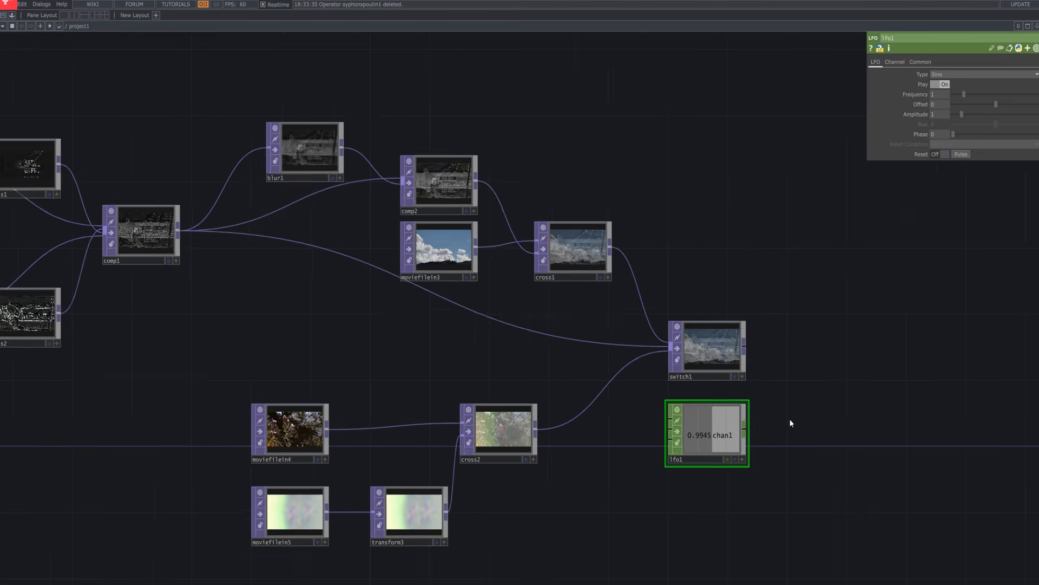
pyautogui.moveTo(790, 422); pyautogui.dragTo(662, 341)
pyautogui.scroll(2, 689, 388)
pyautogui.moveTo(690, 397); pyautogui.dragTo(698, 352)
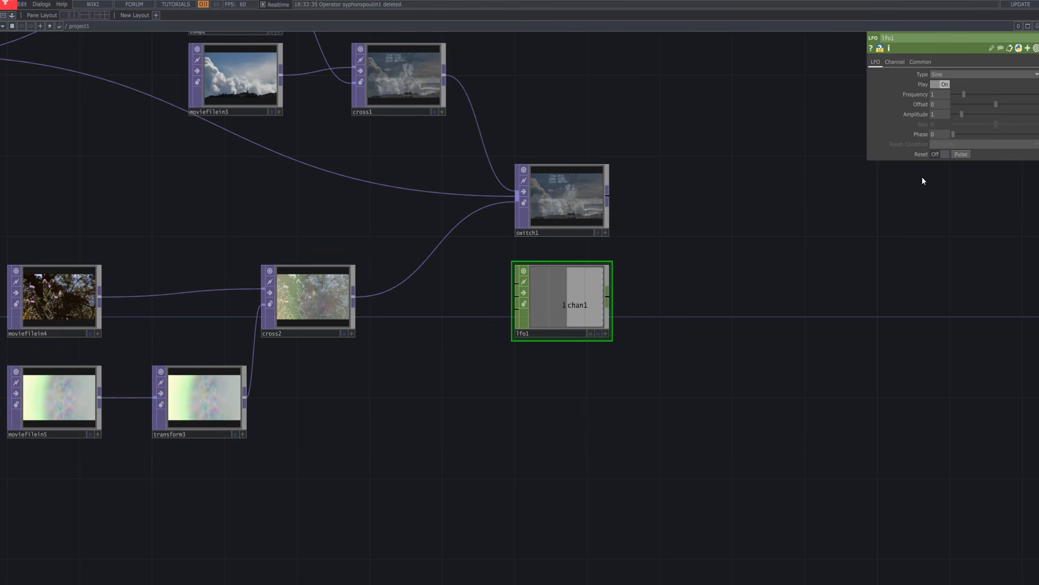
pyautogui.write('0')
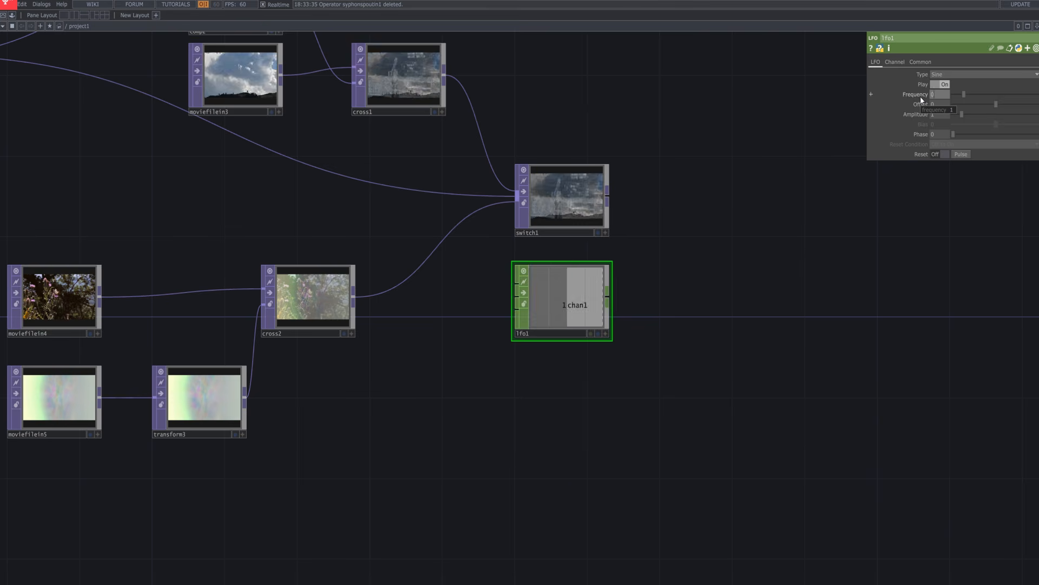
pyautogui.write('.')
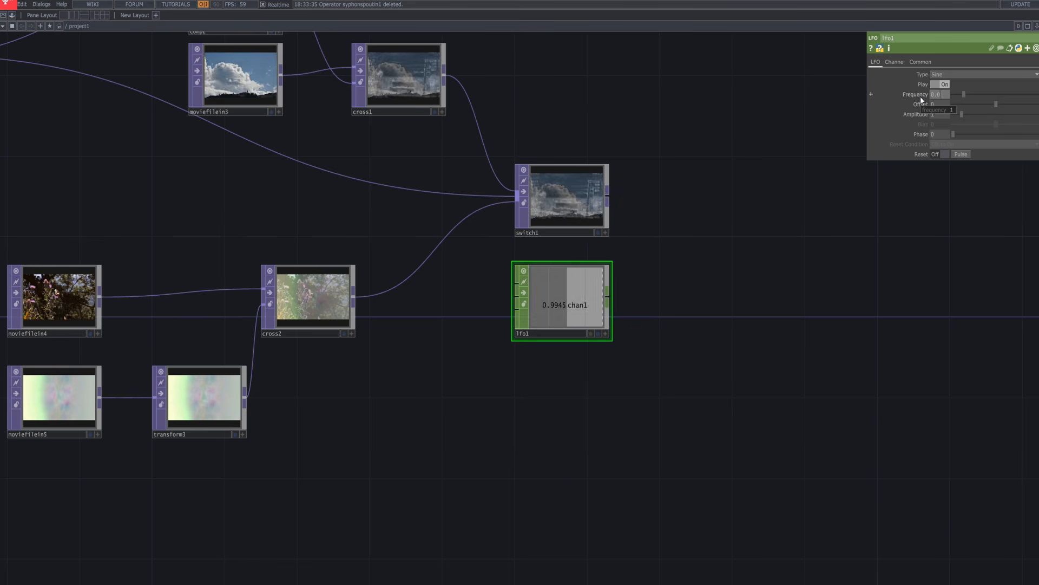
pyautogui.write('0')
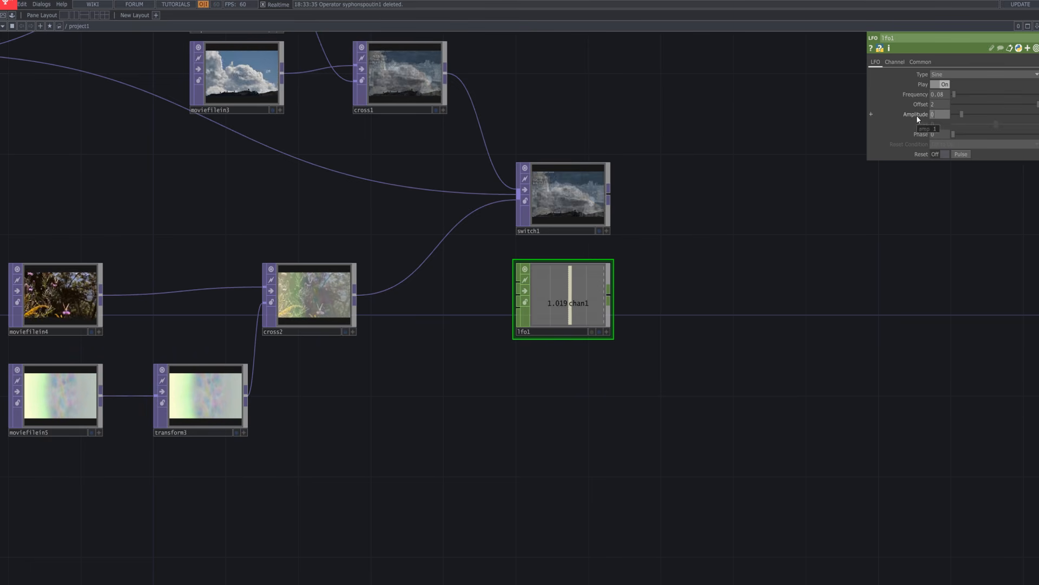
pyautogui.write('7')
pyautogui.press('Return')
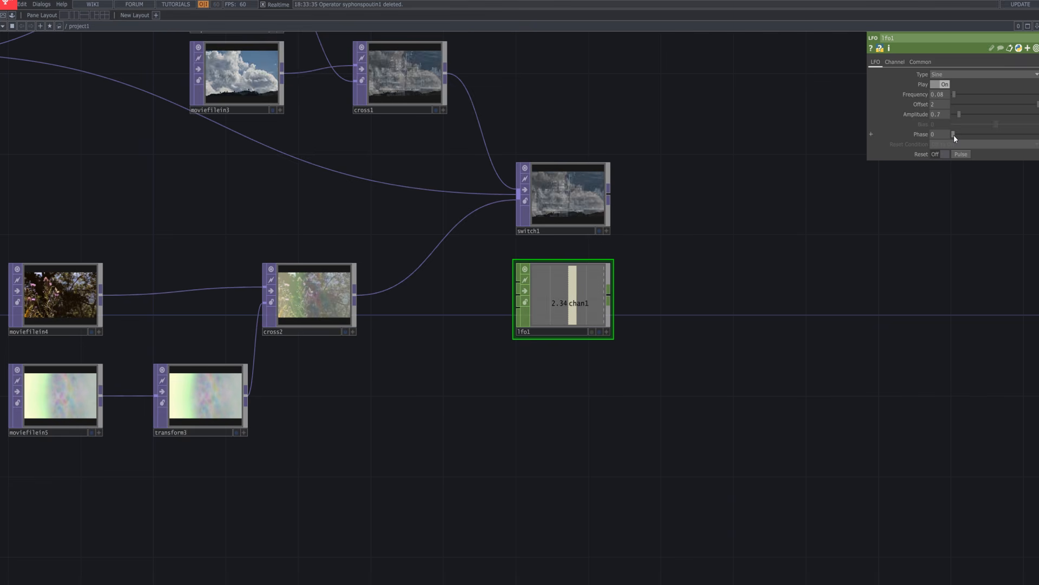
# Set lfo1's Type to Triangle and Bias to 0.465, and move the node slightly further below switch1.
pyautogui.click(1009, 75)
pyautogui.click(953, 95)
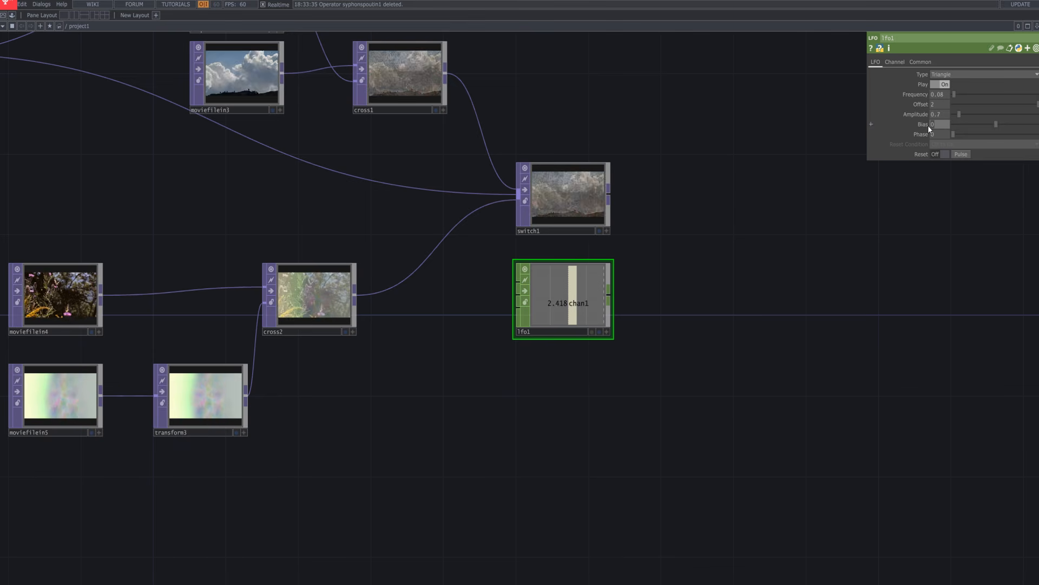
pyautogui.write('0.')
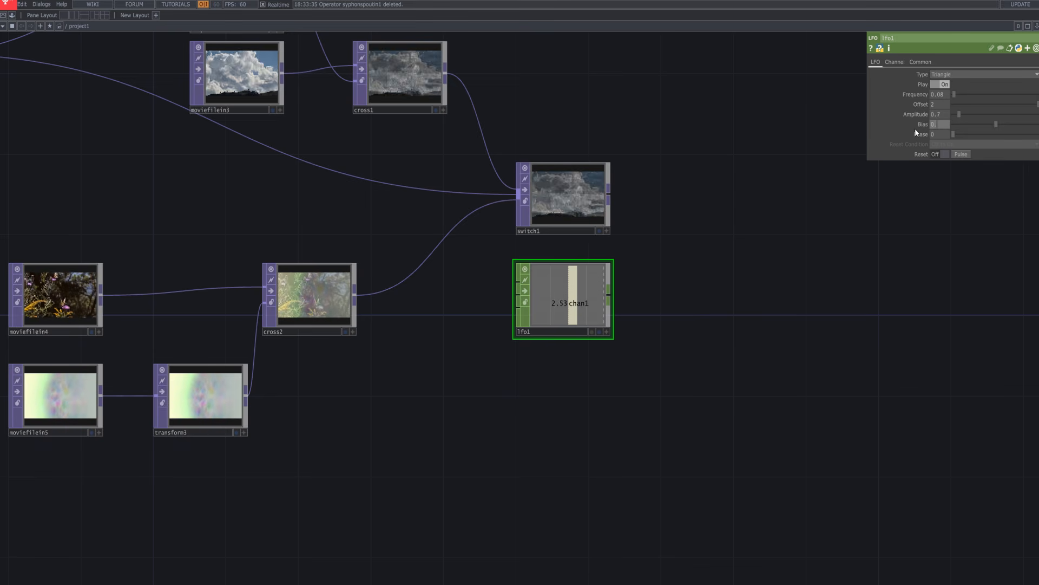
pyautogui.write('46')
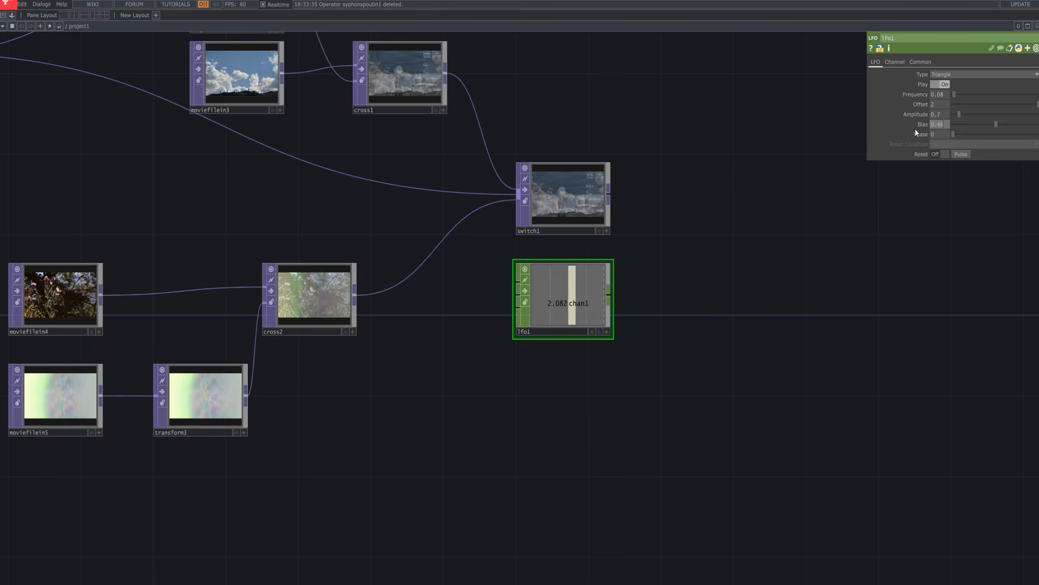
pyautogui.write('5')
pyautogui.press('Return')
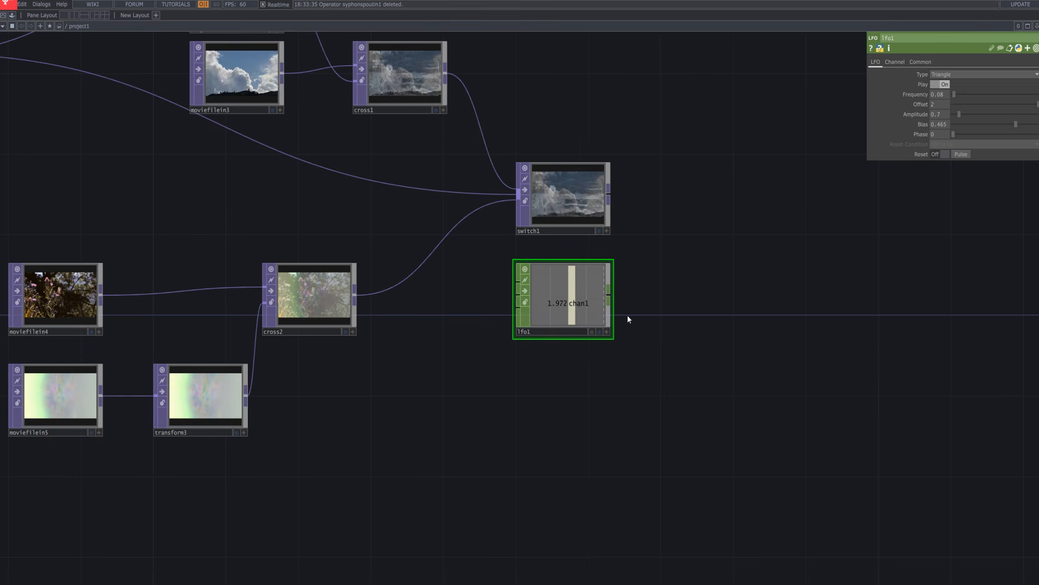
pyautogui.moveTo(585, 303); pyautogui.dragTo(586, 323)
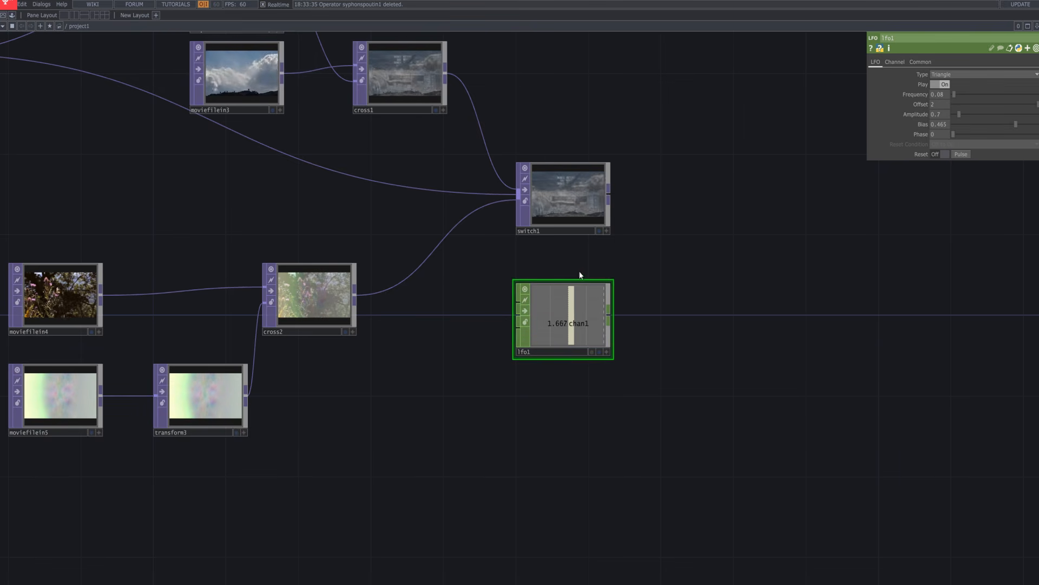
# Turn on switch1's Blend between Inputs and drive its Index with a CHOP reference to lfo1's chan1.
pyautogui.click(579, 220)
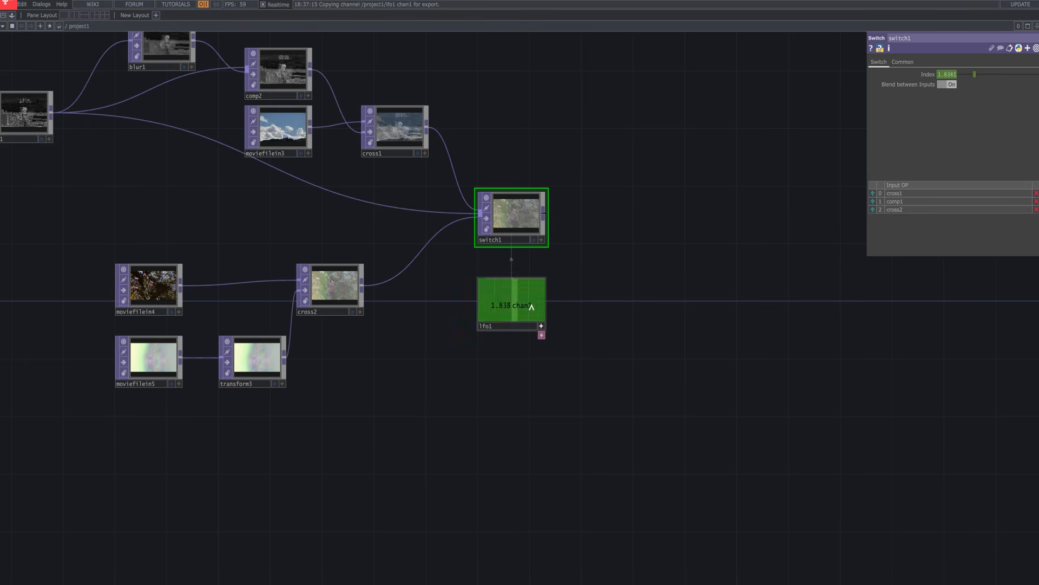
pyautogui.moveTo(540, 330); pyautogui.dragTo(947, 74)
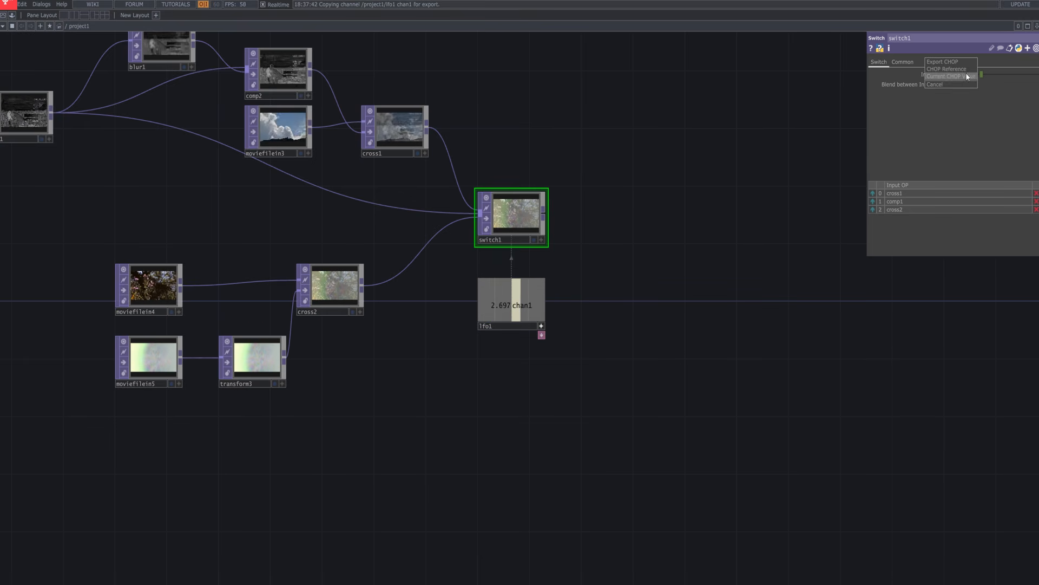
pyautogui.click(962, 77)
pyautogui.click(928, 75)
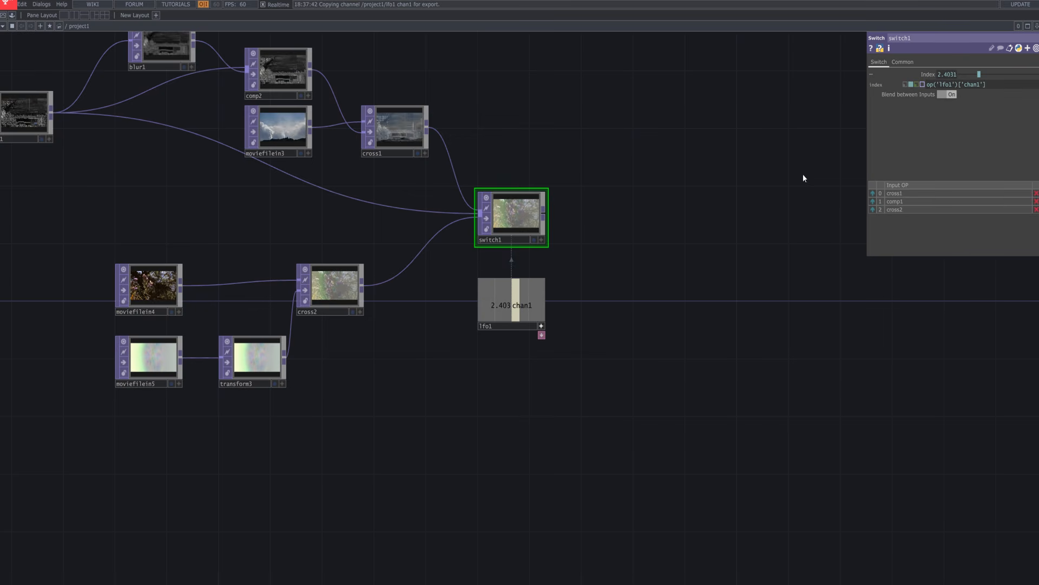
# Add a Transform TOP to the right of switch1, fed by switch1's output.
pyautogui.scroll(5, 553, 252)
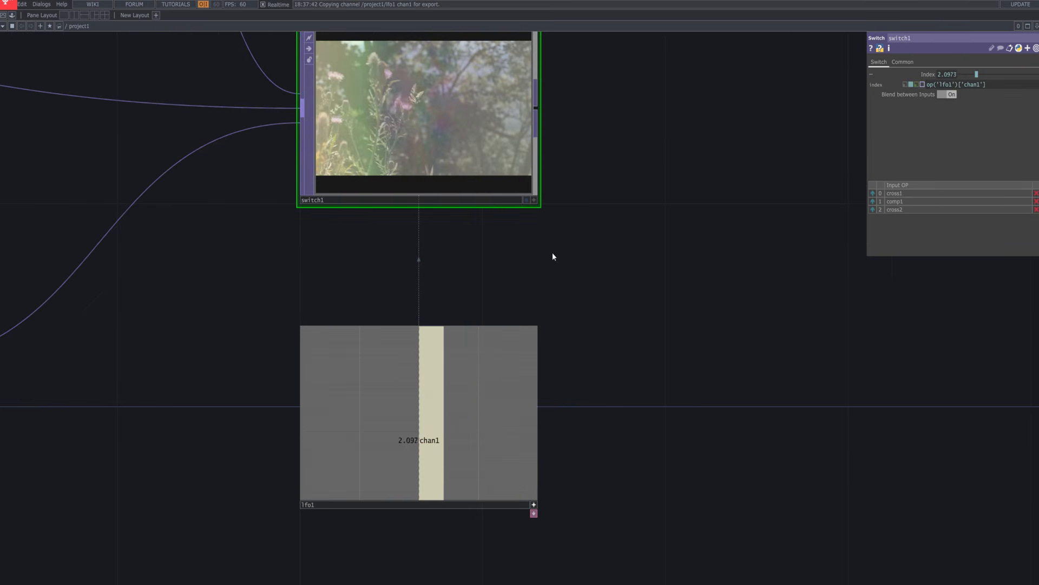
pyautogui.scroll(-3, 552, 253)
pyautogui.scroll(-3, 552, 252)
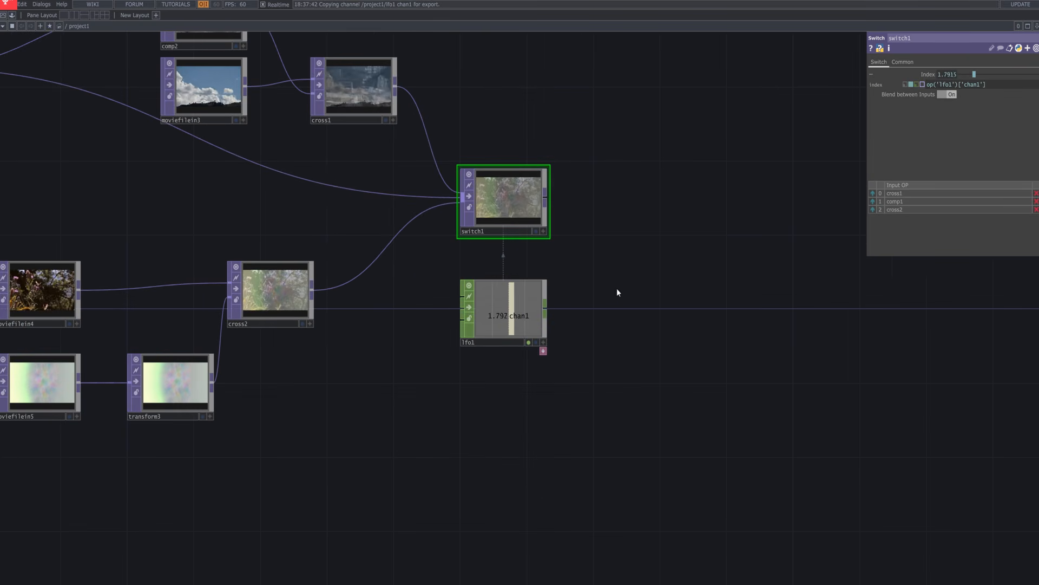
pyautogui.scroll(-3, 616, 282)
pyautogui.scroll(2, 549, 290)
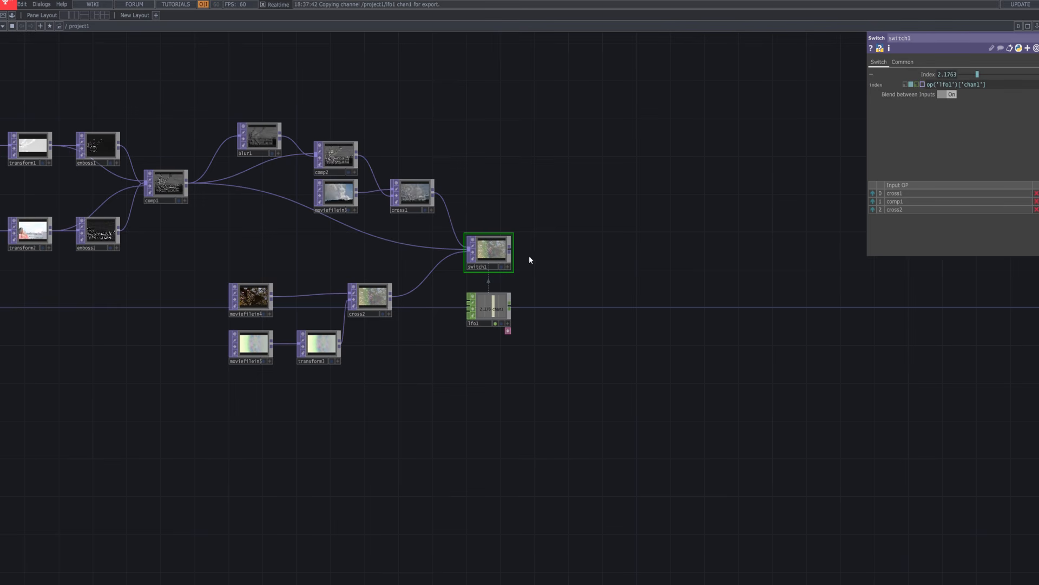
pyautogui.click(509, 251)
pyautogui.write('tra')
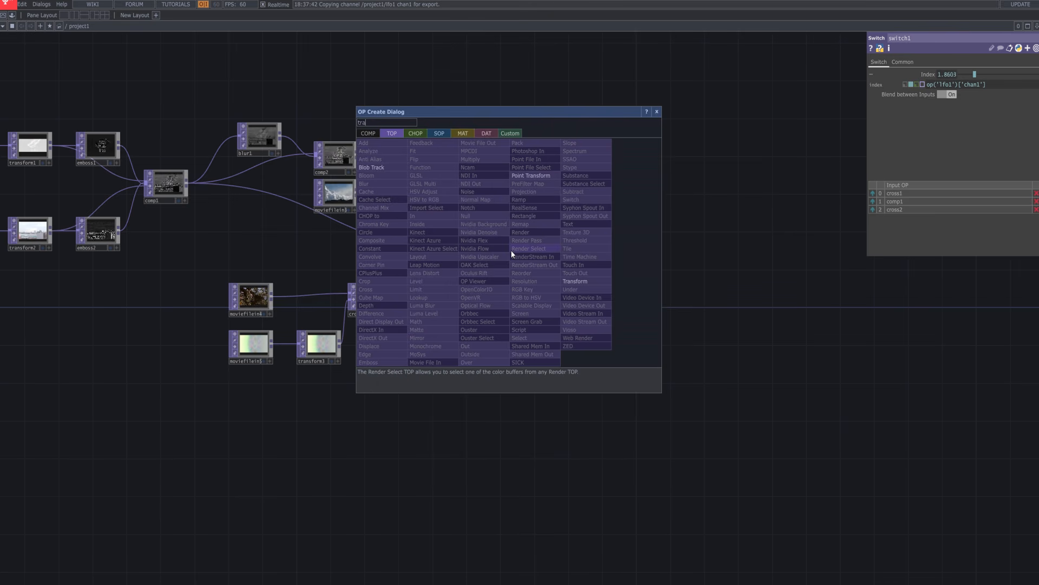
pyautogui.write('n')
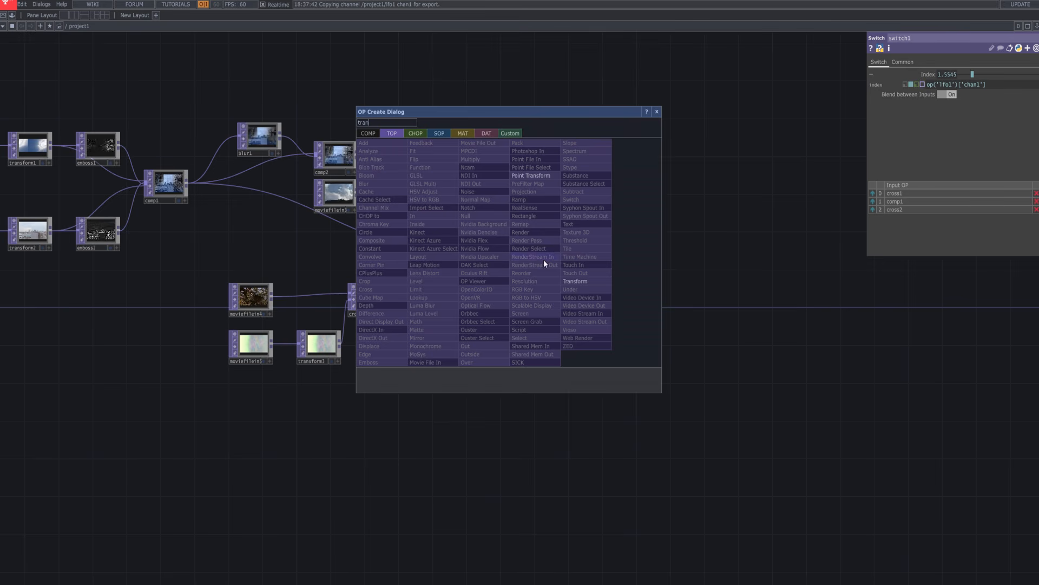
pyautogui.click(586, 289)
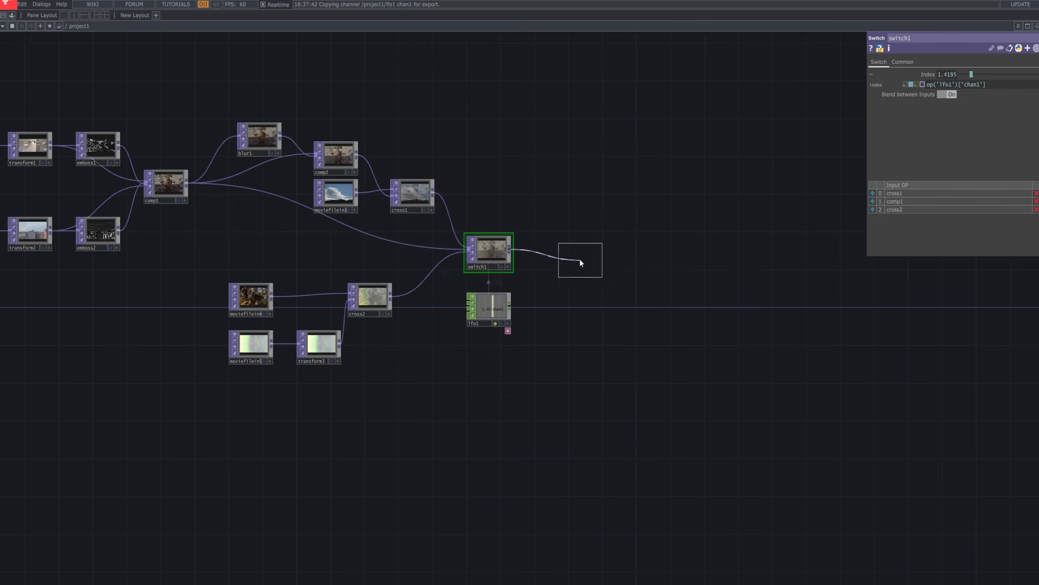
pyautogui.click(581, 263)
# Turn off Pre-Multiply RGB by Alpha on transform4.
pyautogui.scroll(5, 607, 265)
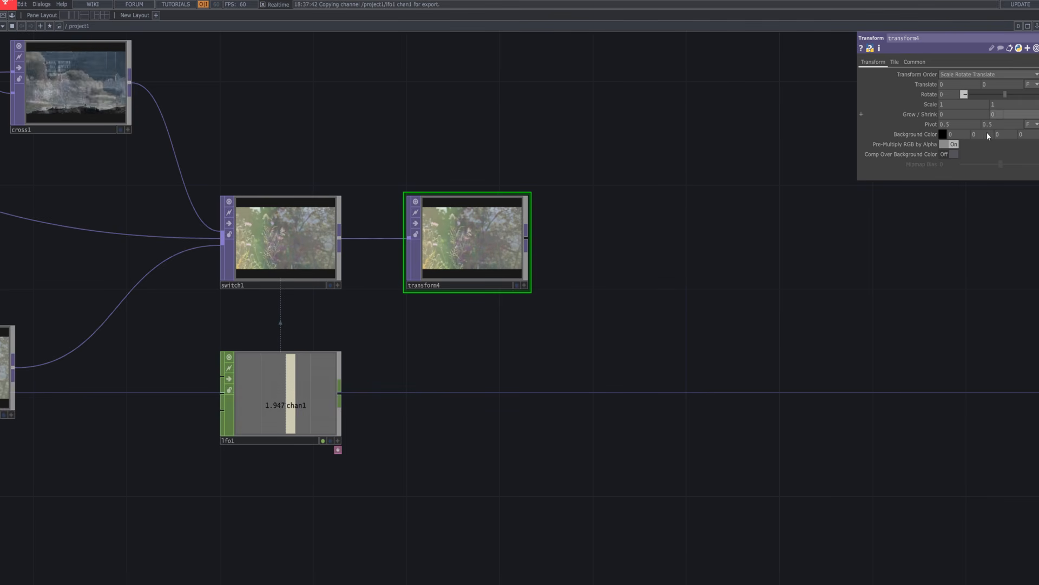
pyautogui.click(951, 145)
pyautogui.scroll(5, 534, 261)
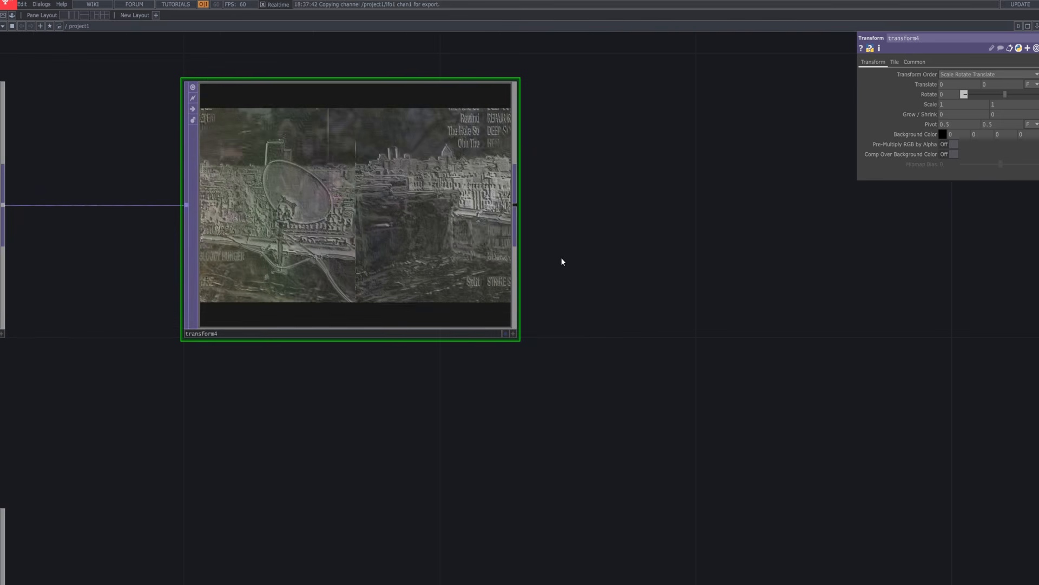
# Add a Level TOP after transform4 and set its Invert to 0.082 and Brightness 1 to 1.02.
pyautogui.scroll(-4, 561, 260)
pyautogui.scroll(-2, 561, 257)
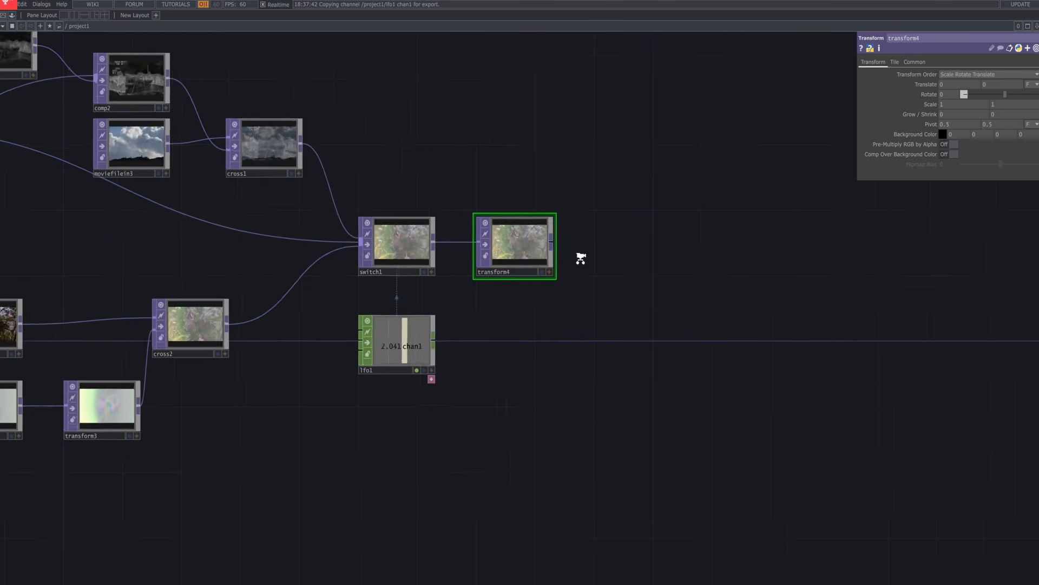
pyautogui.scroll(-2, 581, 258)
pyautogui.moveTo(567, 260); pyautogui.dragTo(479, 279)
pyautogui.scroll(-3, 551, 272)
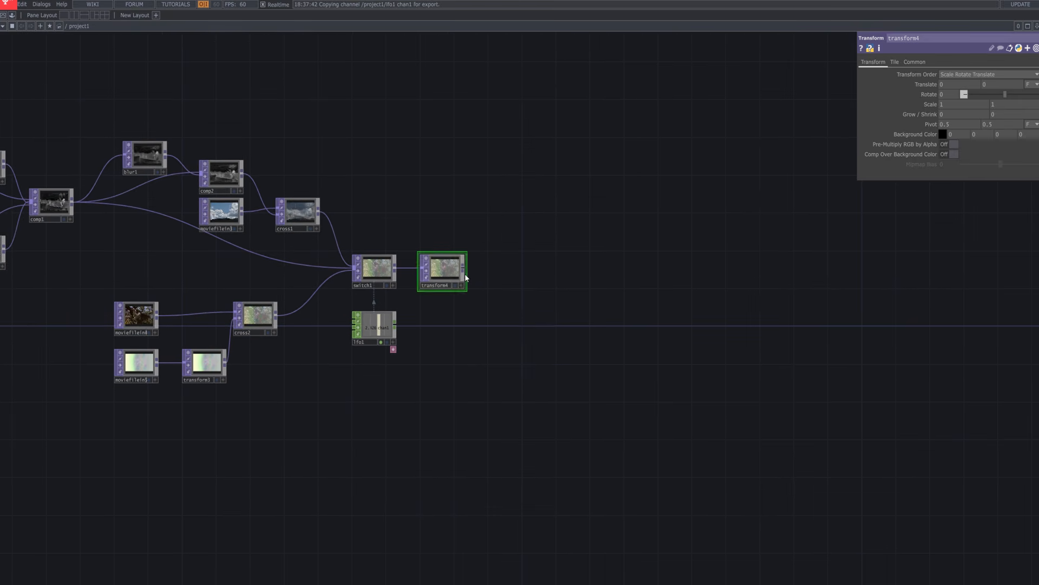
pyautogui.rightClick(463, 271)
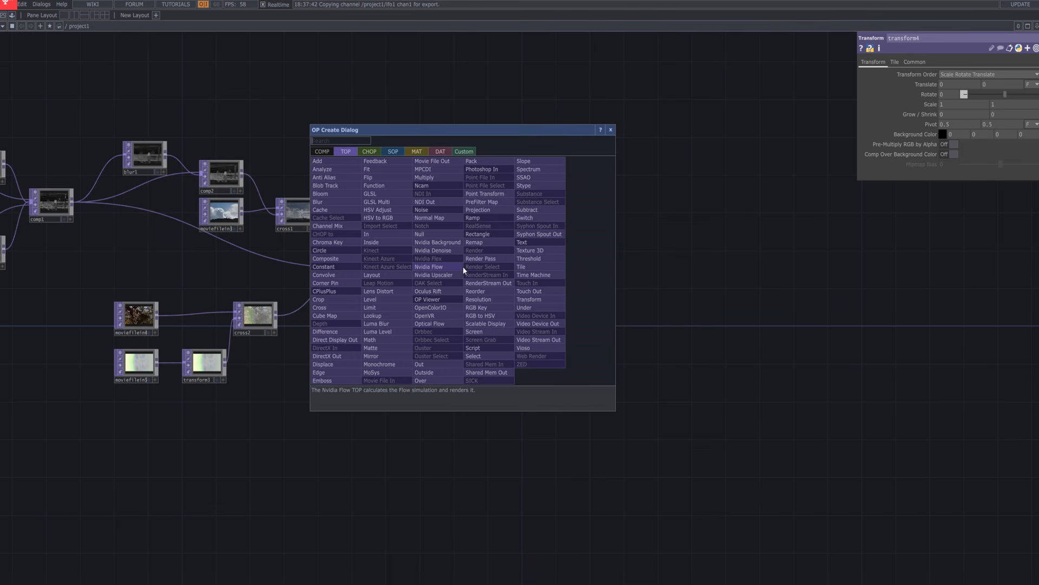
pyautogui.write('levw')
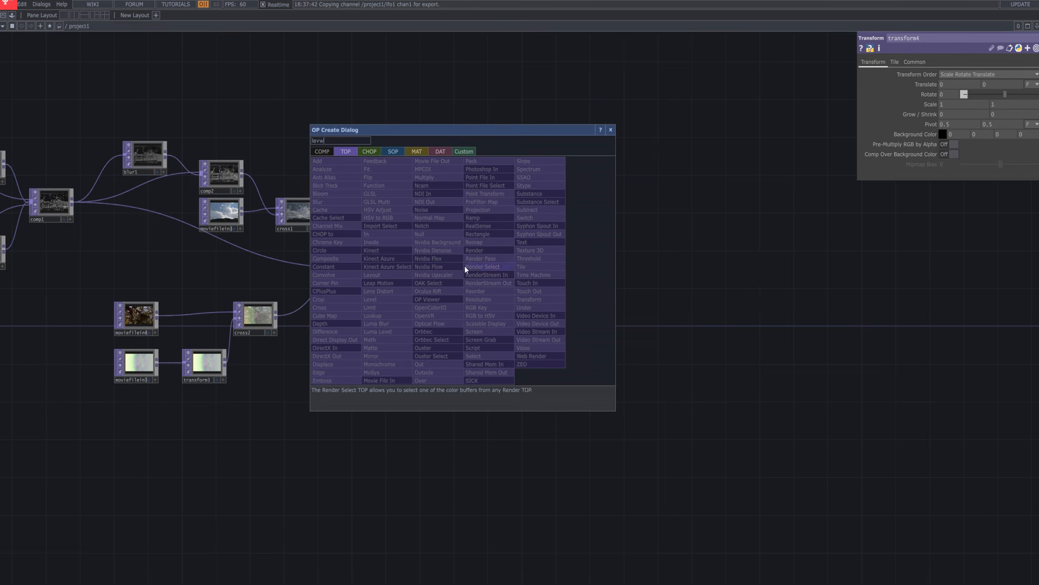
pyautogui.press('BackSpace')
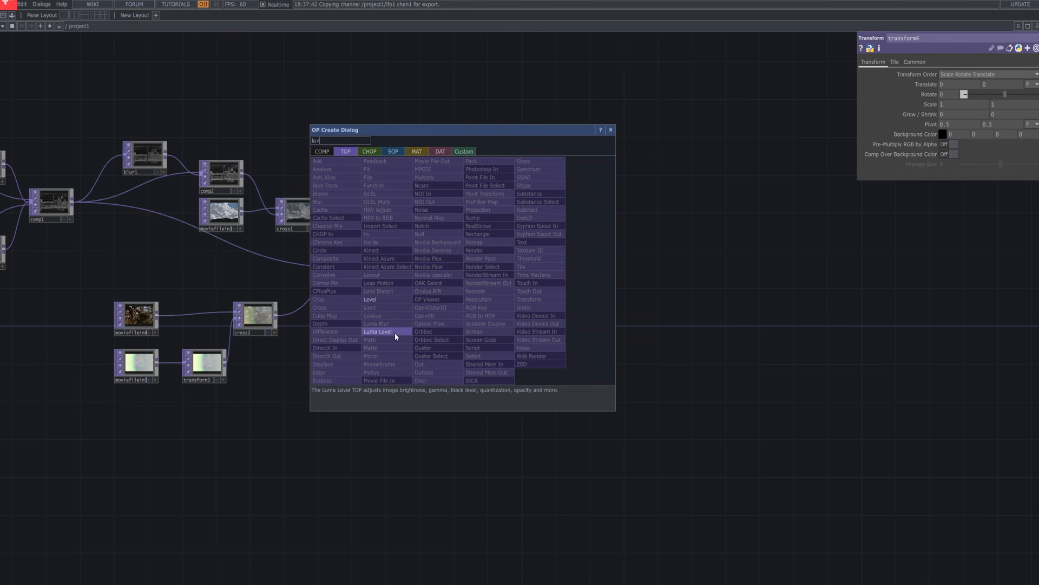
pyautogui.click(387, 301)
pyautogui.click(520, 269)
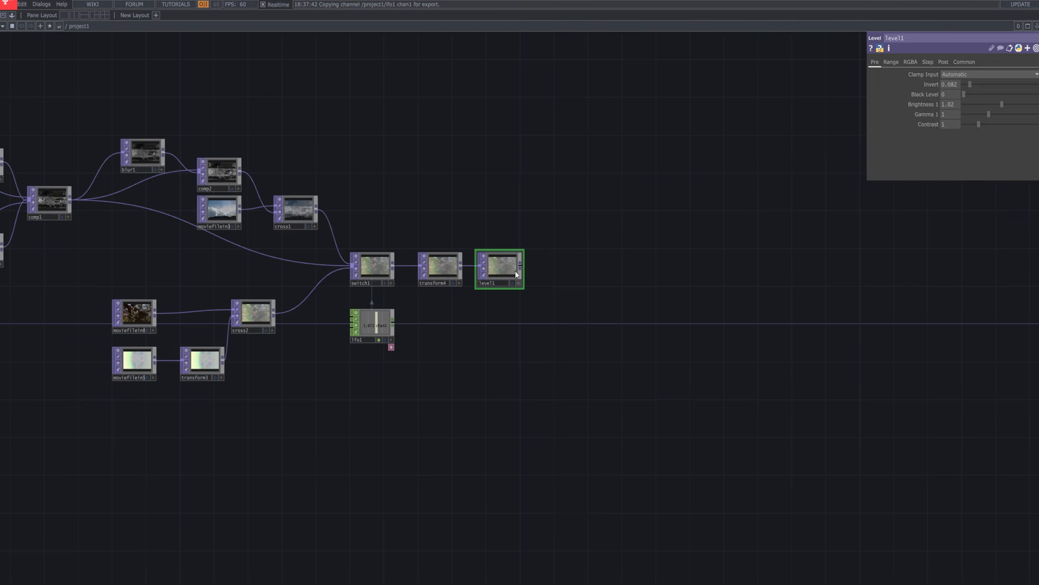
# Add a Blur TOP below and right of level1, feed level1 into it, and set Pre-Shrink to 2 and Filter Size to 13.
pyautogui.press('Tab')
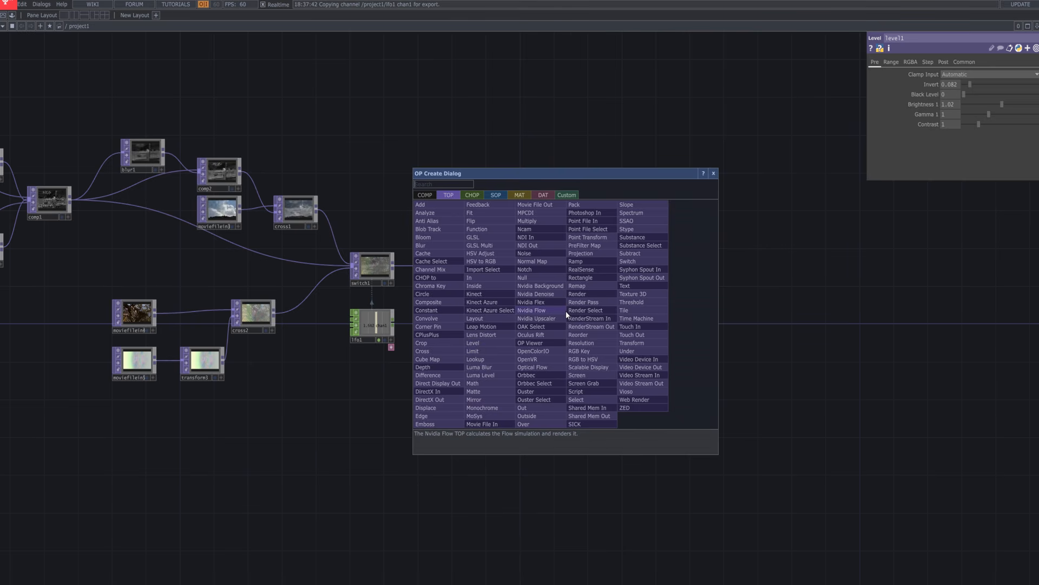
pyautogui.write('blu')
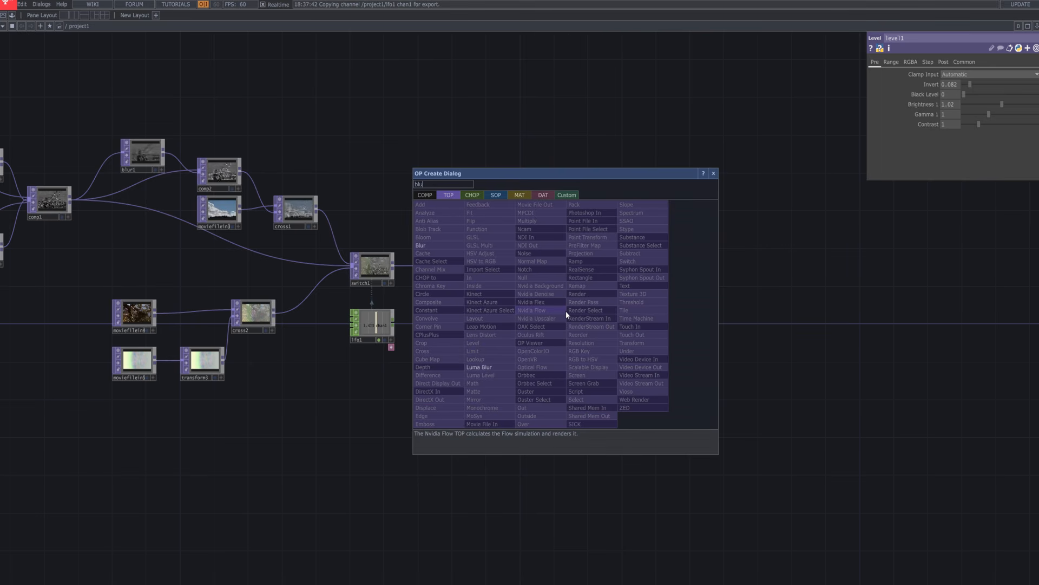
pyautogui.write('r')
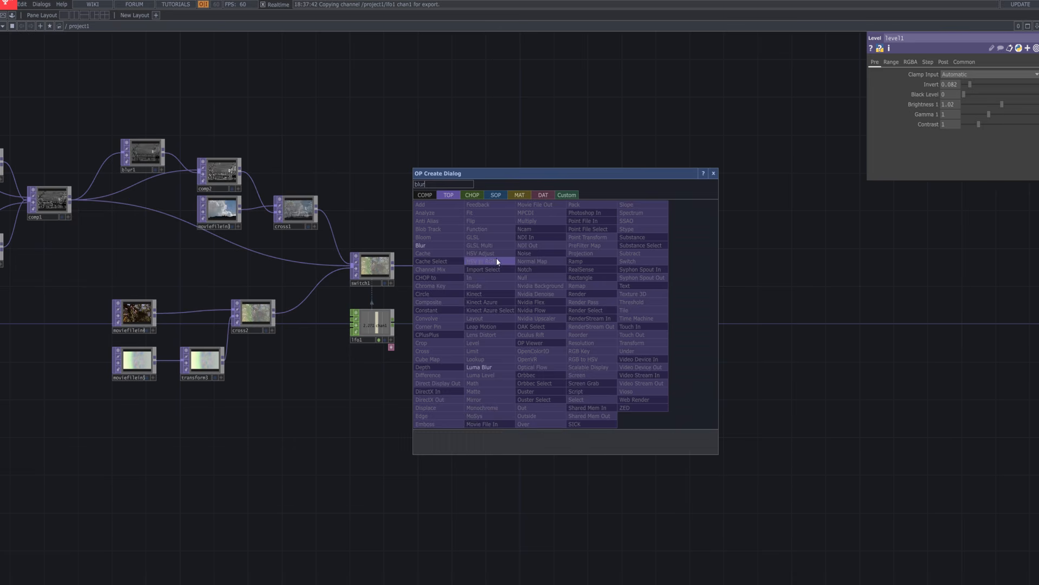
pyautogui.click(438, 250)
pyautogui.click(580, 343)
pyautogui.moveTo(522, 265); pyautogui.dragTo(585, 321)
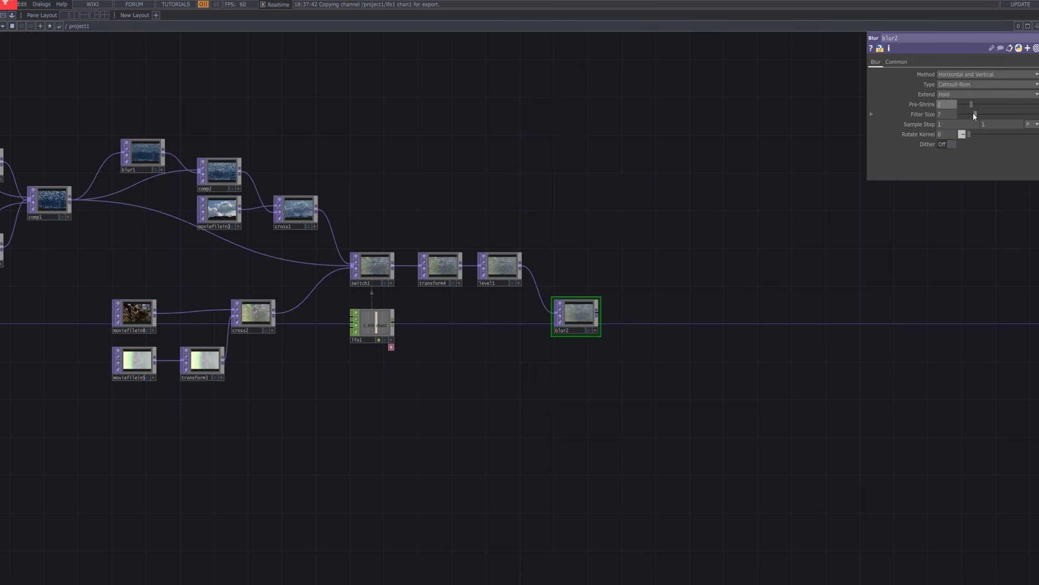
pyautogui.moveTo(1016, 114); pyautogui.dragTo(992, 115)
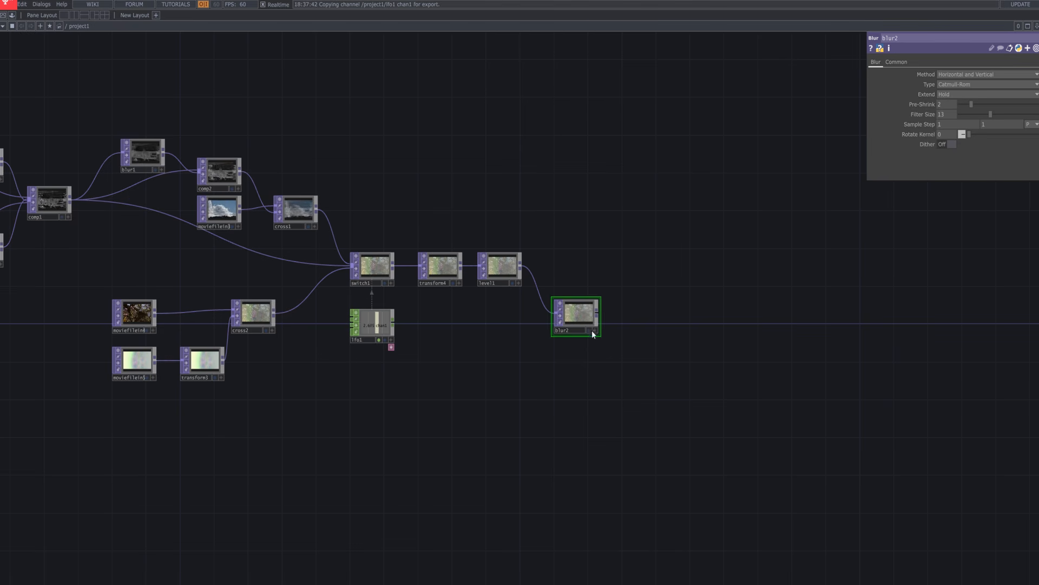
# Add a Composite TOP above and right of blur2 and set its Operation to Maximum.
pyautogui.scroll(3, 592, 330)
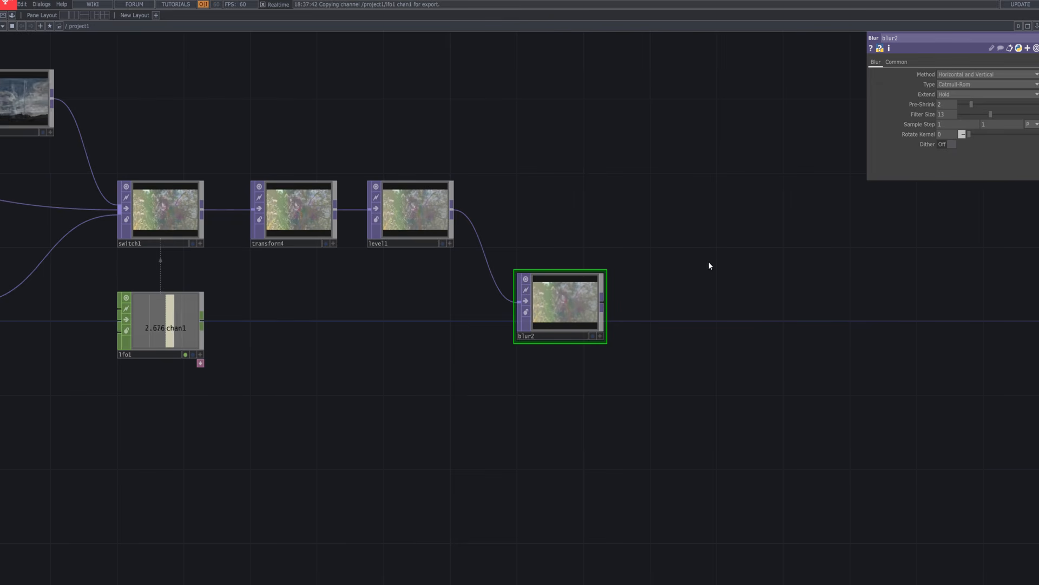
pyautogui.press('Tab')
pyautogui.write('comp')
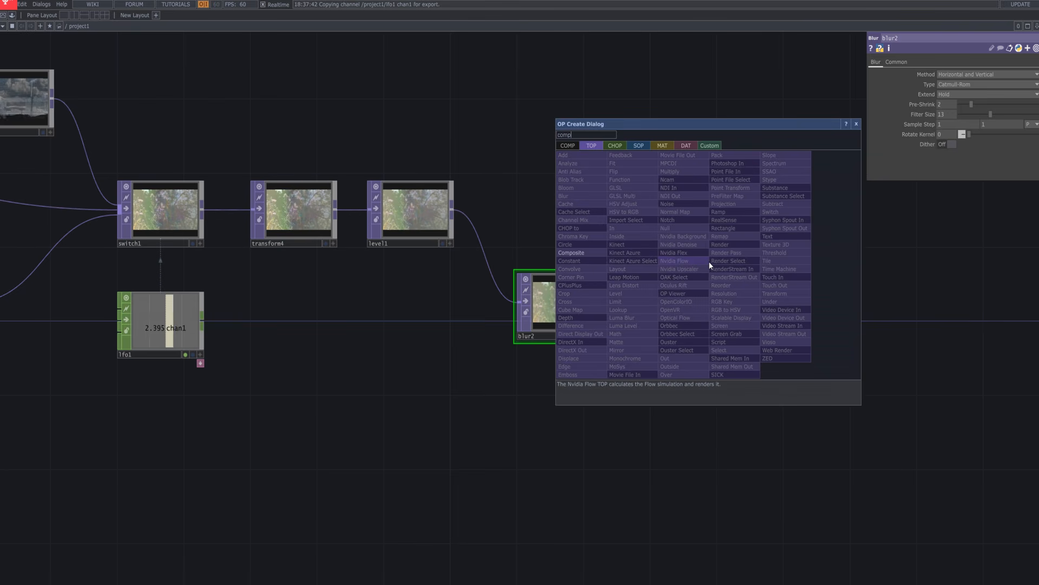
pyautogui.click(585, 258)
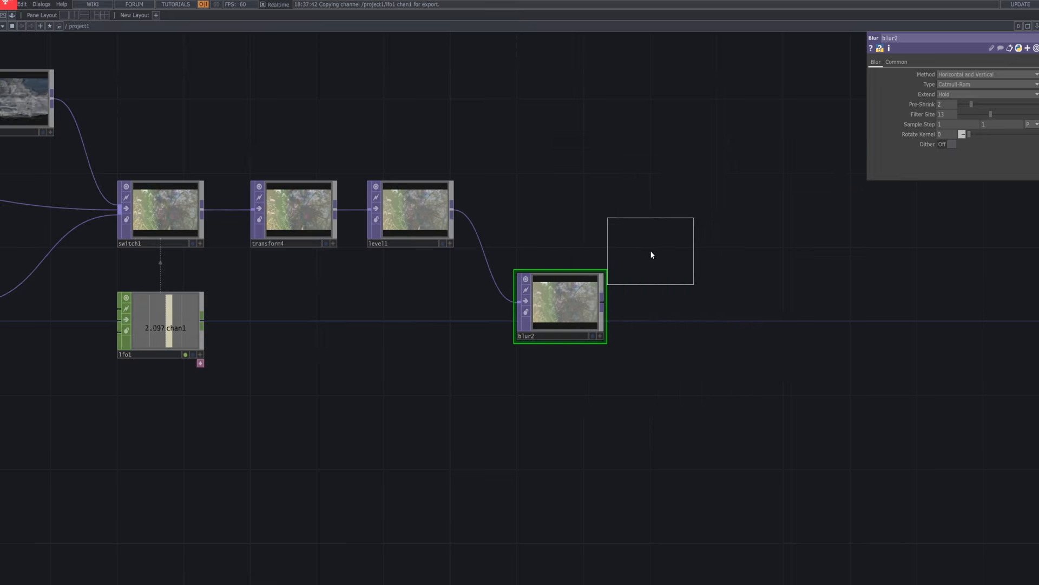
pyautogui.click(677, 233)
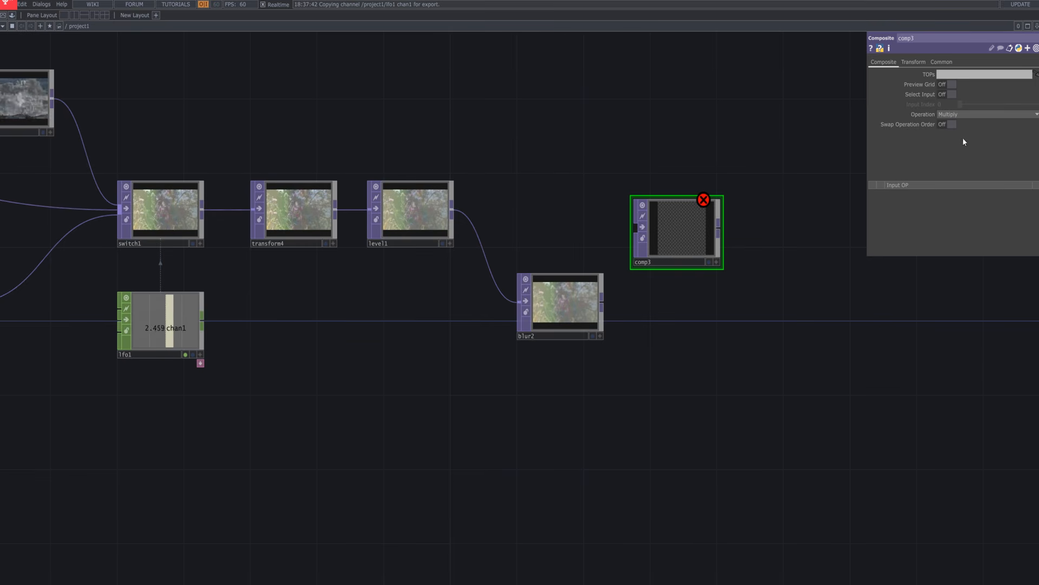
pyautogui.click(966, 114)
pyautogui.click(1018, 143)
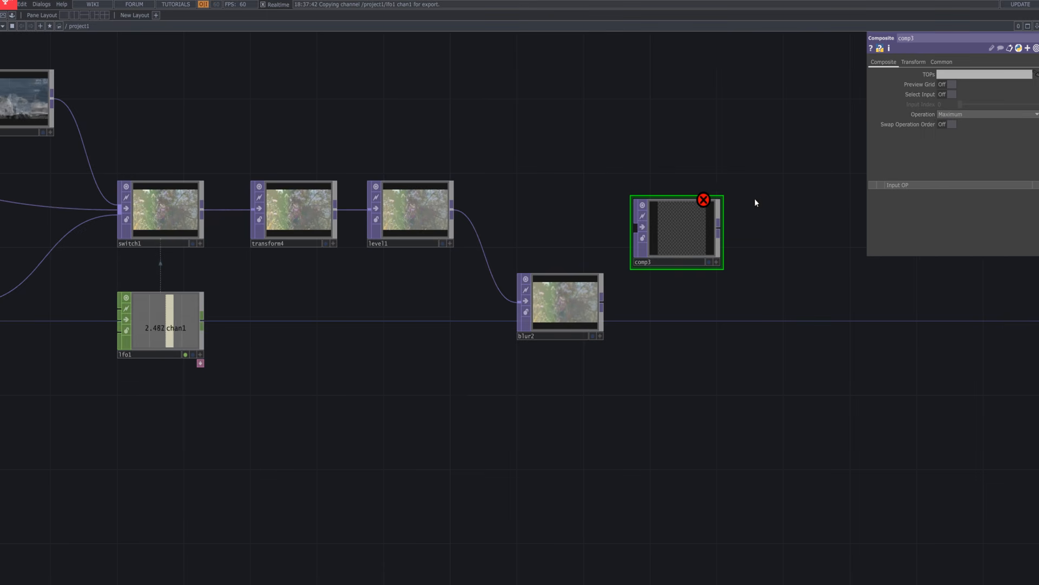
# Align comp3 with level1's row, and connect level1 as its first input and blur2 as its second.
pyautogui.moveTo(664, 233); pyautogui.dragTo(663, 215)
pyautogui.moveTo(449, 207); pyautogui.dragTo(642, 208)
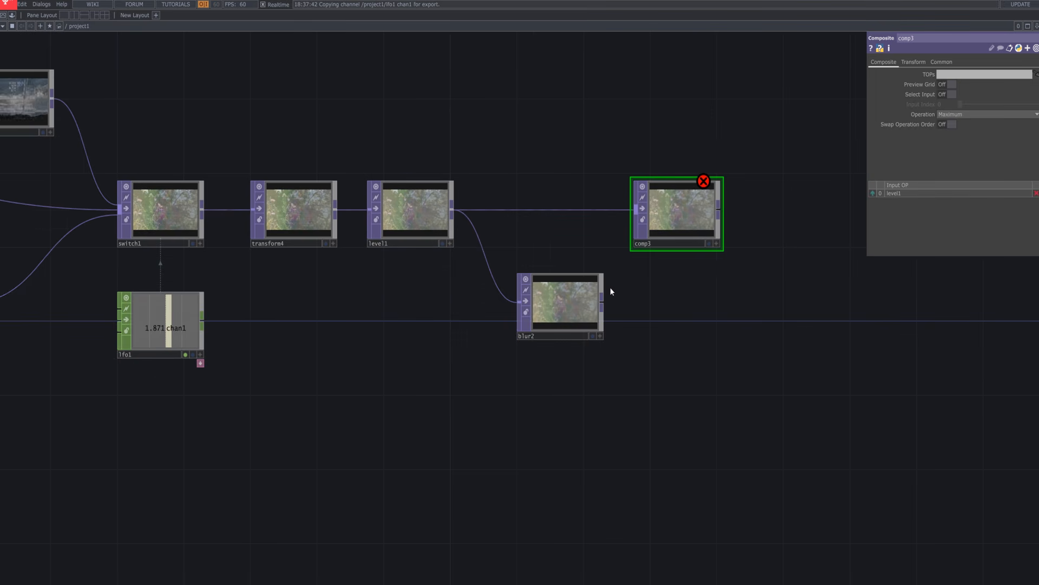
pyautogui.moveTo(602, 302); pyautogui.dragTo(638, 215)
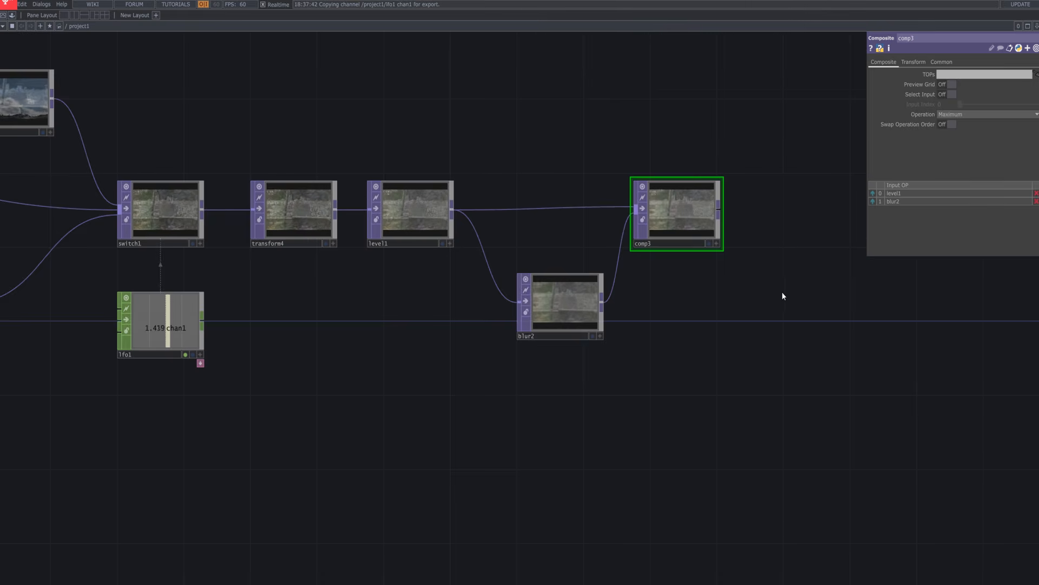
# Add a Displace TOP above and right of comp3, fed by comp3's output.
pyautogui.scroll(-5, 800, 314)
pyautogui.scroll(4, 690, 328)
pyautogui.scroll(6, 674, 319)
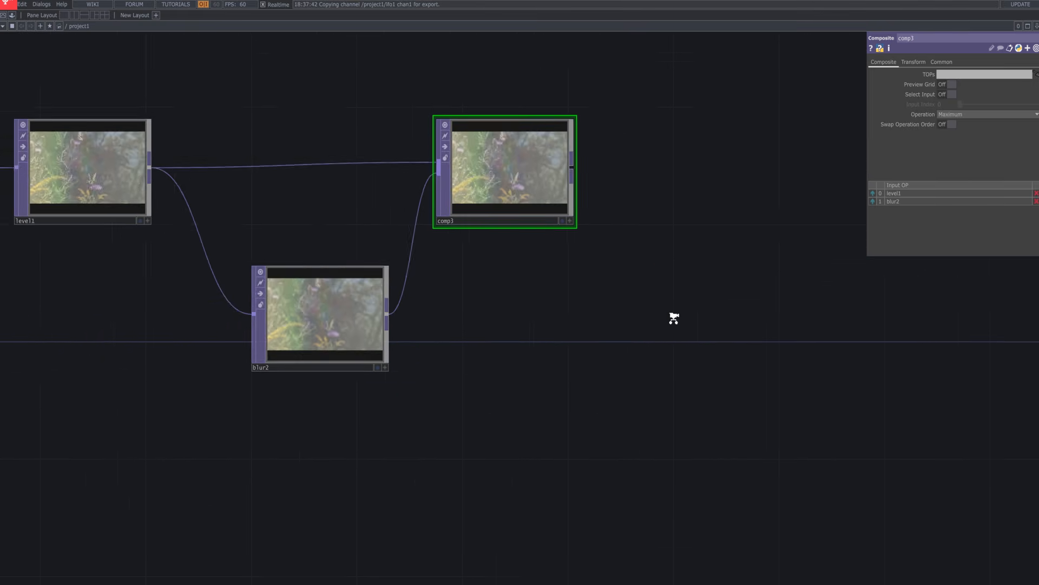
pyautogui.moveTo(698, 335); pyautogui.dragTo(712, 349)
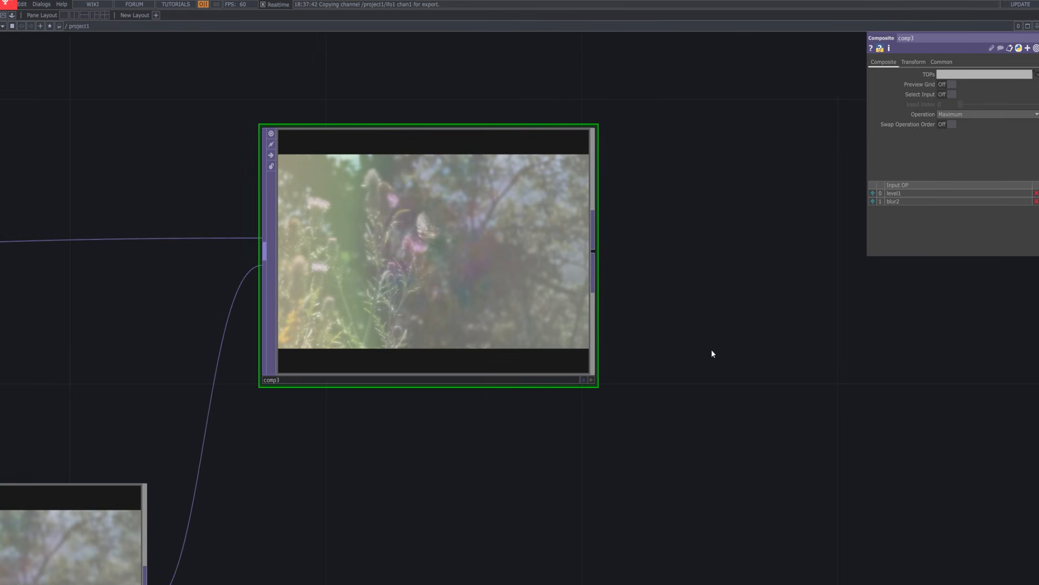
pyautogui.scroll(-5, 712, 353)
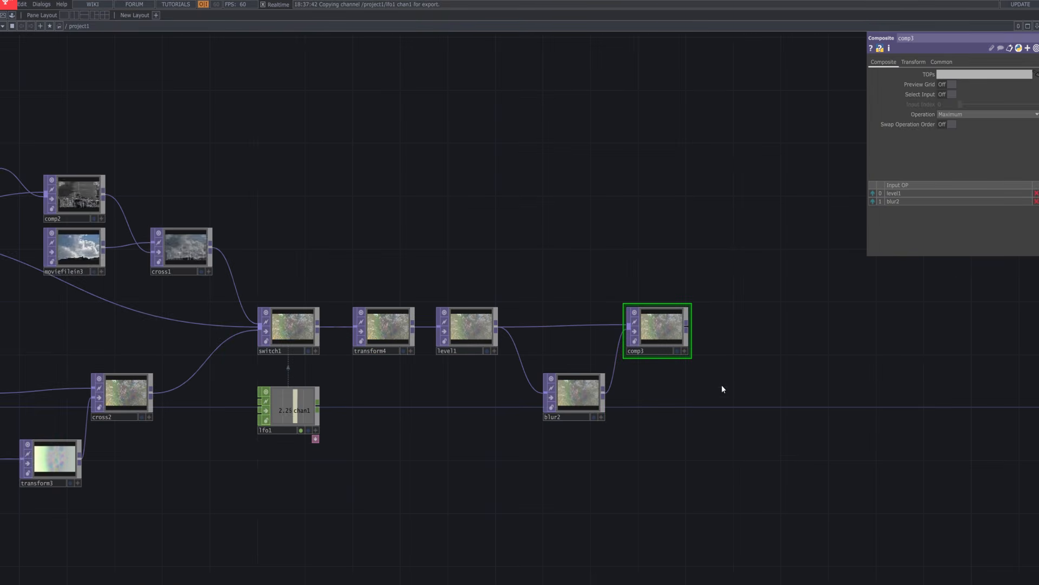
pyautogui.moveTo(614, 392); pyautogui.dragTo(596, 332)
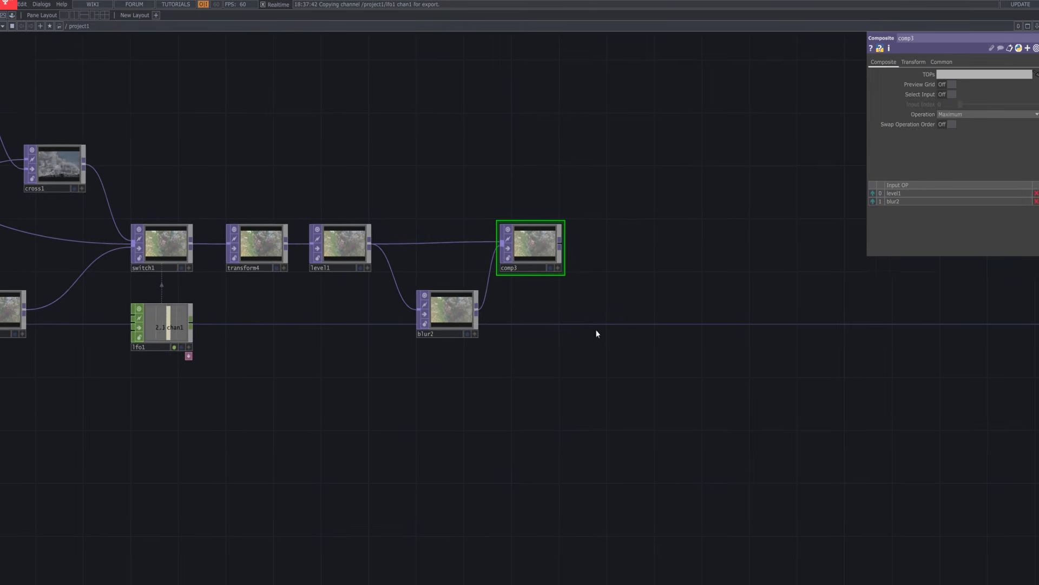
pyautogui.click(558, 240)
pyautogui.write('d')
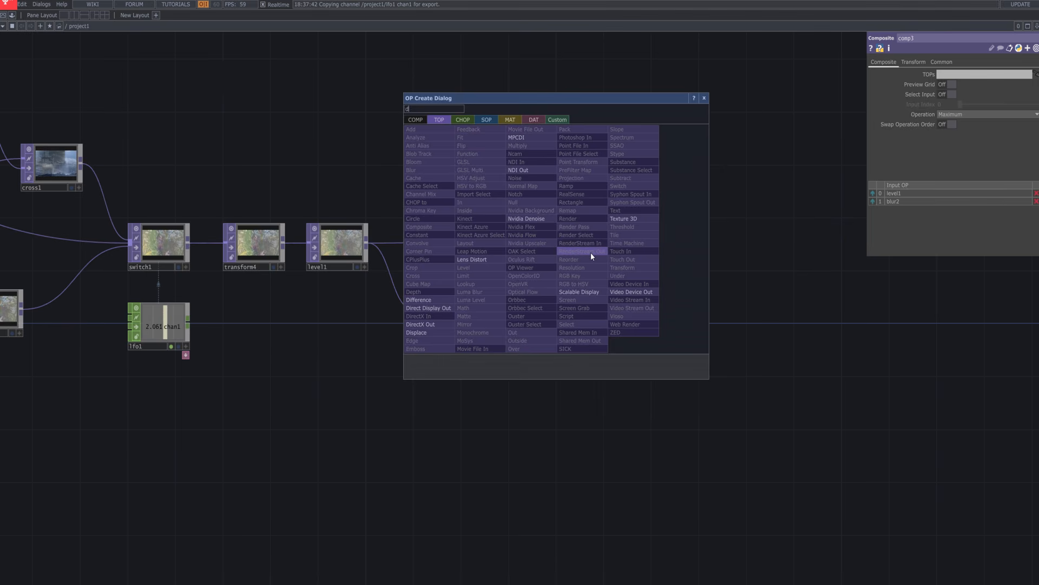
pyautogui.write('is')
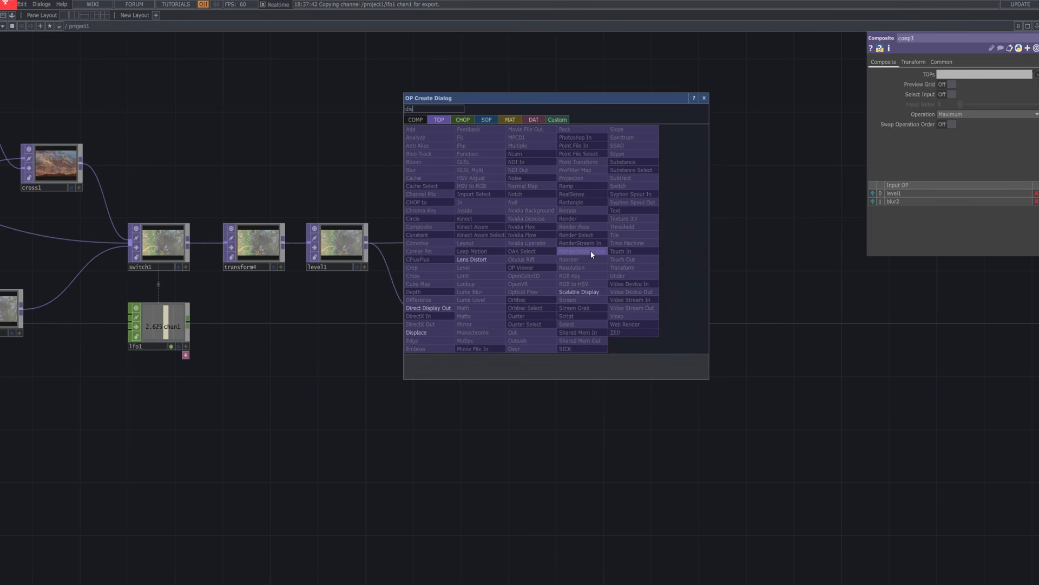
pyautogui.click(433, 333)
pyautogui.click(659, 211)
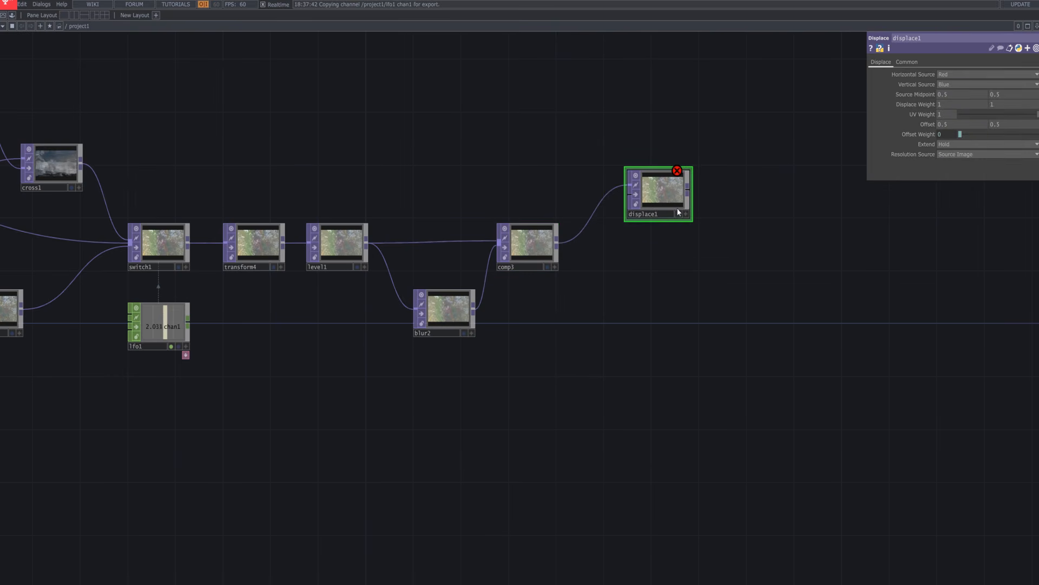
# Add an unconnected Movie File In TOP in the empty area above transform4.
pyautogui.scroll(-3, 661, 302)
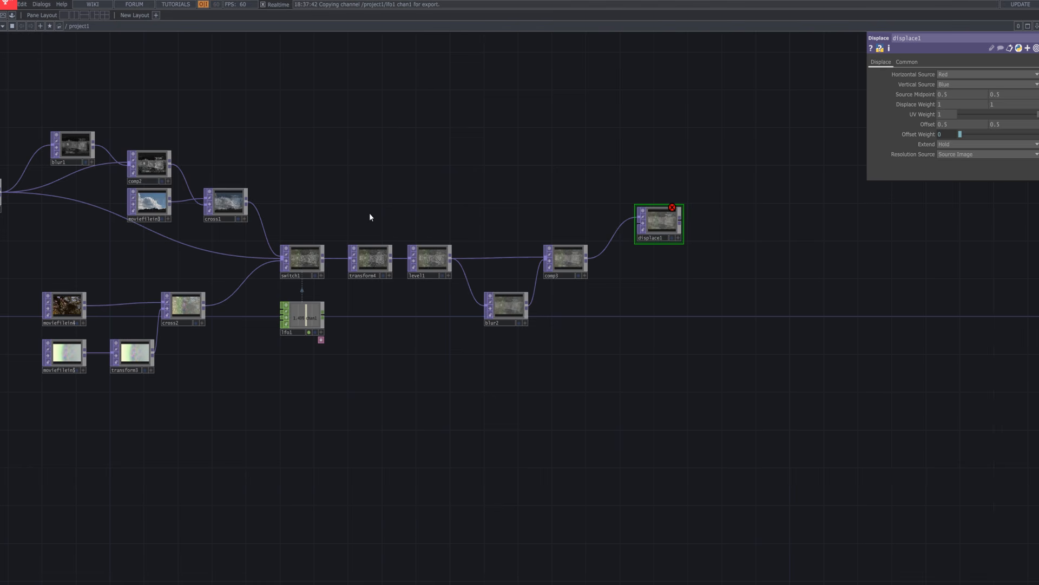
pyautogui.moveTo(453, 179); pyautogui.dragTo(464, 232)
pyautogui.press('Tab')
pyautogui.click(294, 276)
pyautogui.click(396, 208)
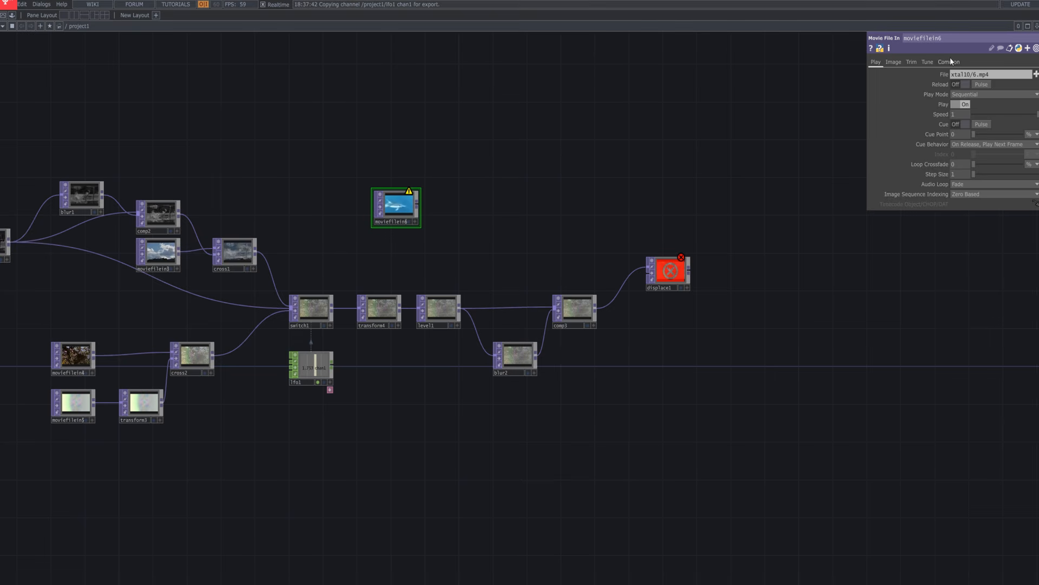
# Set the new Movie File In TOP's output to a custom resolution of 1280 x 720.
pyautogui.click(1027, 75)
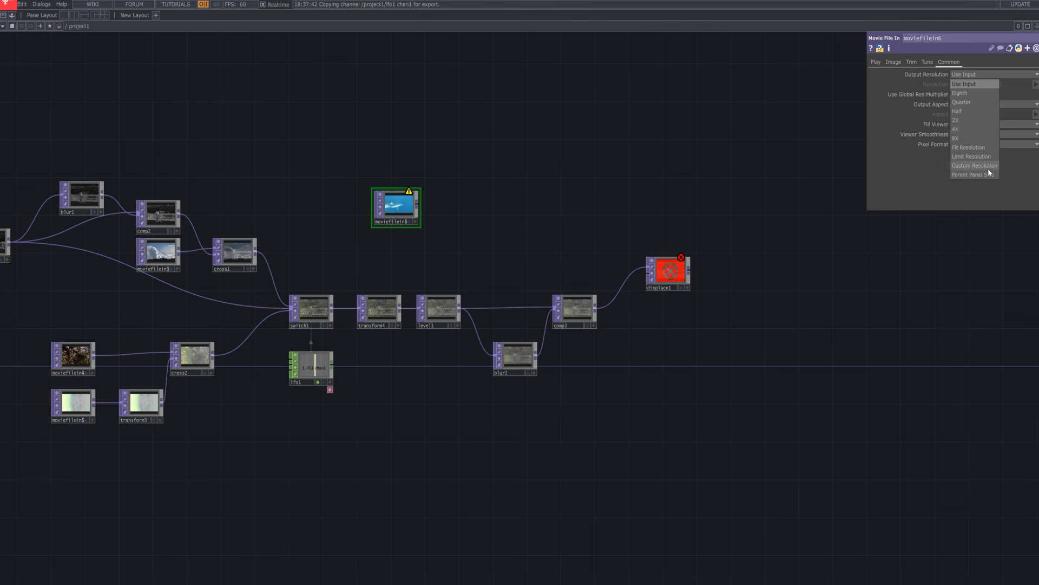
pyautogui.click(975, 165)
pyautogui.click(1036, 84)
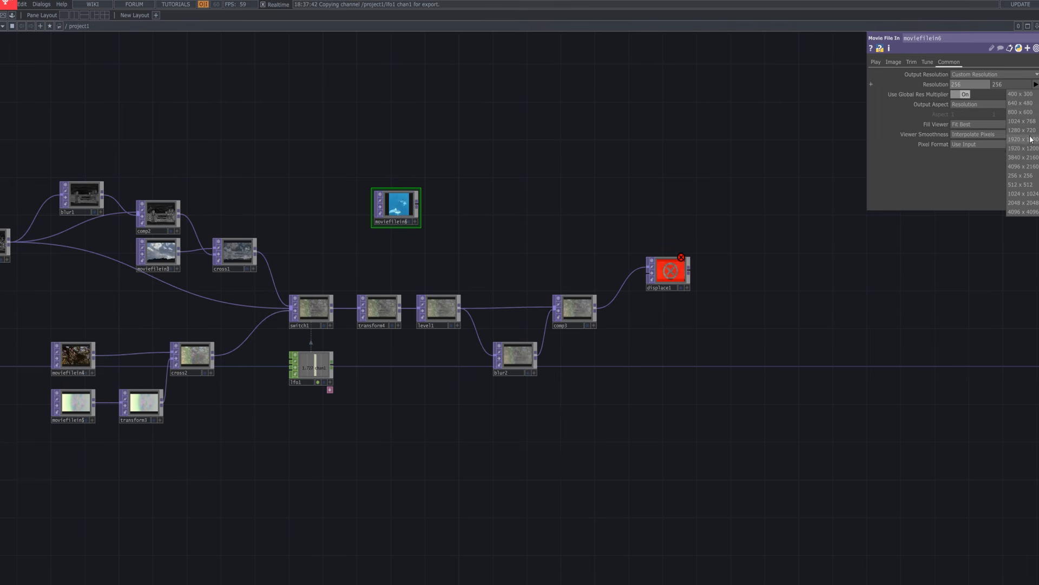
pyautogui.click(1029, 136)
# Add a Level TOP beside moviefilein6 on the same row, fed by moviefilein6's output.
pyautogui.rightClick(417, 207)
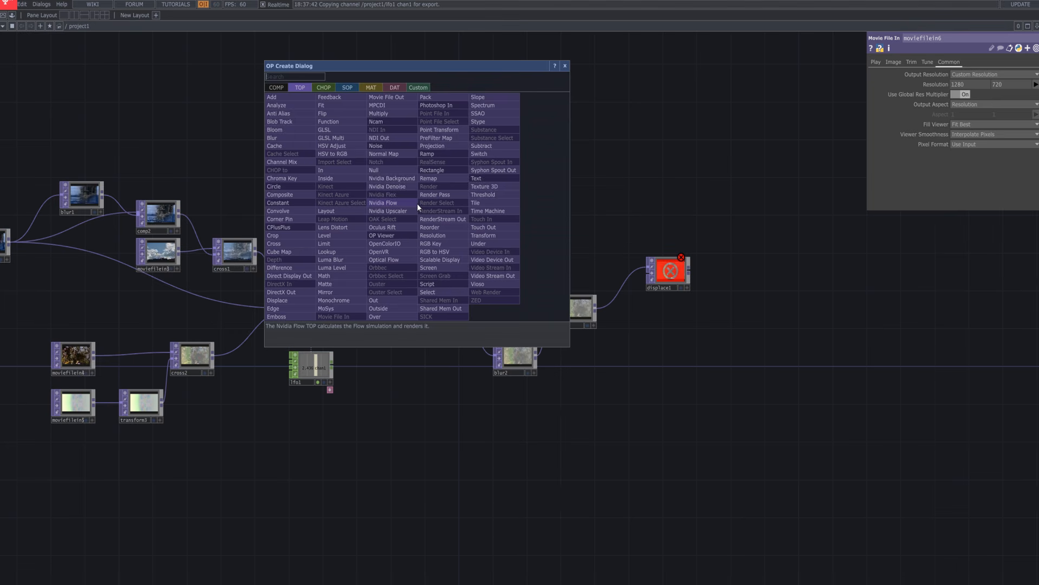
pyautogui.write('level')
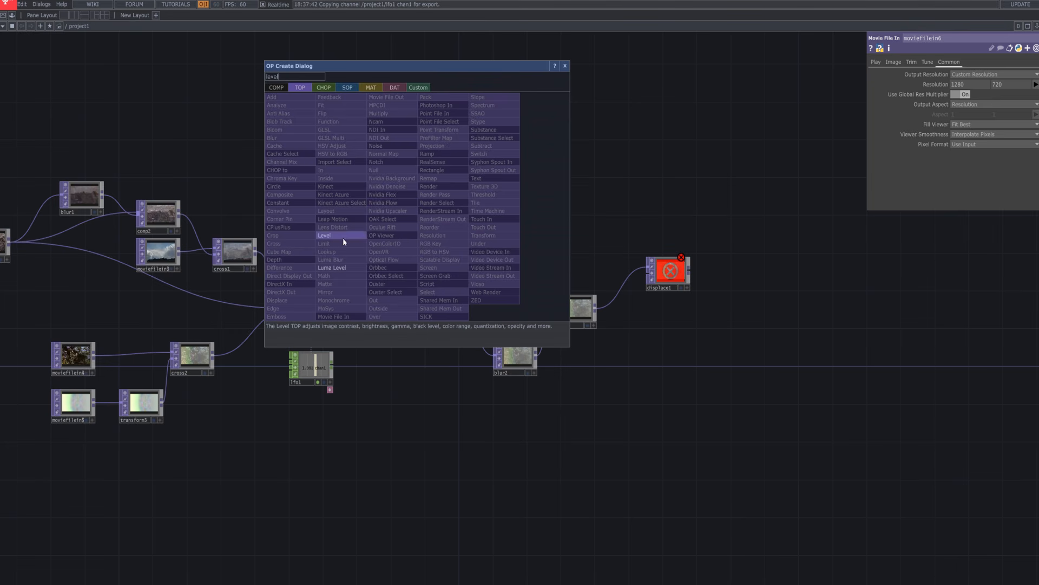
pyautogui.click(341, 235)
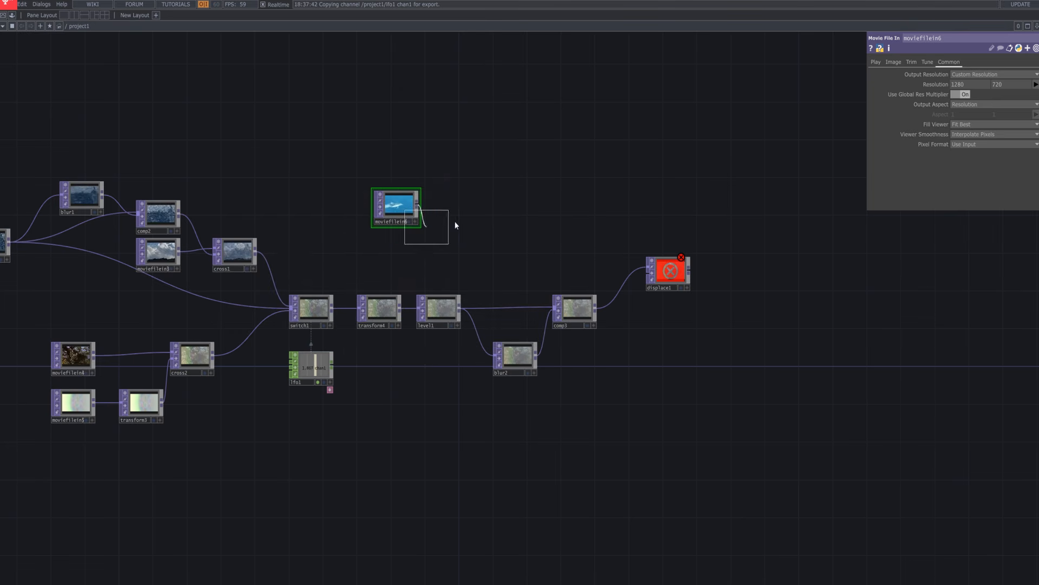
pyautogui.click(483, 208)
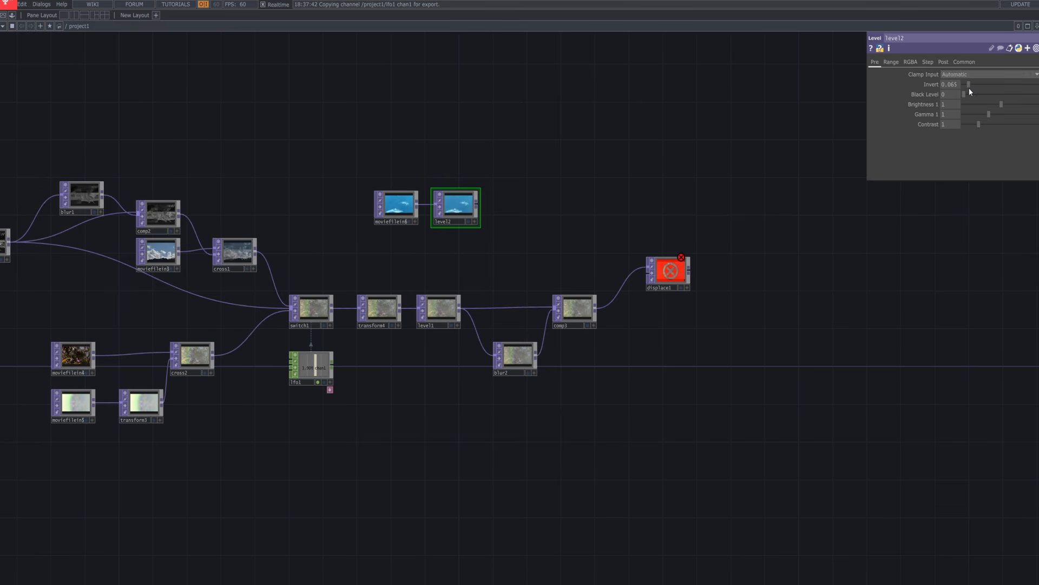
# Adjust level2 to Invert 0.174, Black Level 0.18, Brightness 1.16, Gamma 0.77 and Contrast 0.65.
pyautogui.click(977, 96)
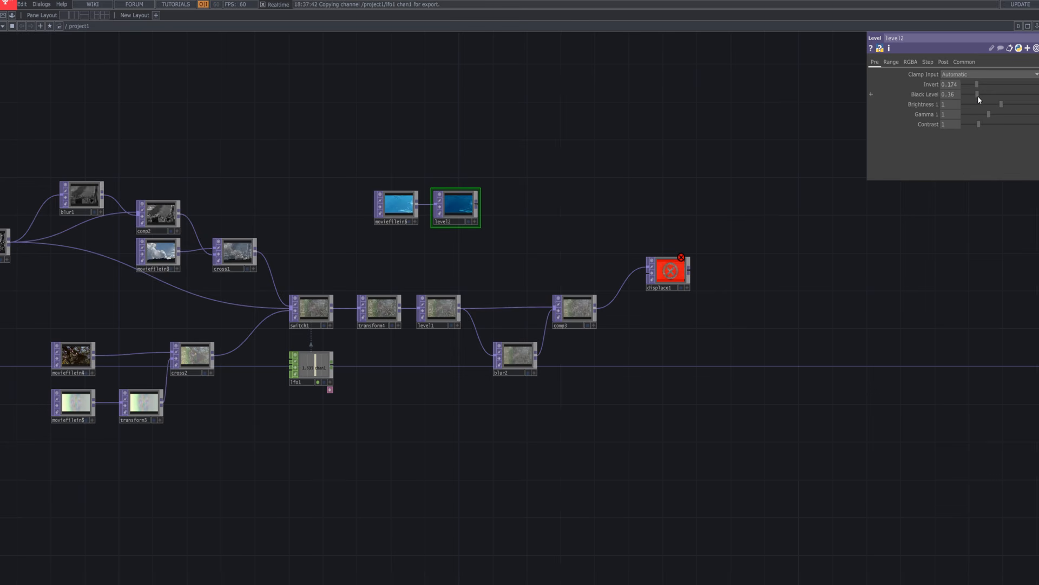
pyautogui.moveTo(1002, 105); pyautogui.dragTo(994, 105)
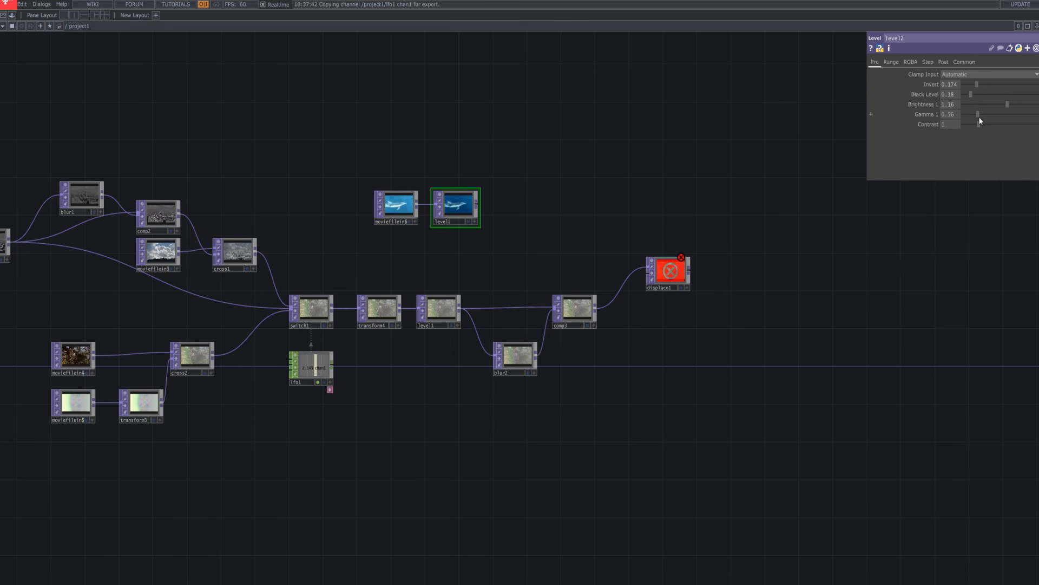
pyautogui.click(983, 116)
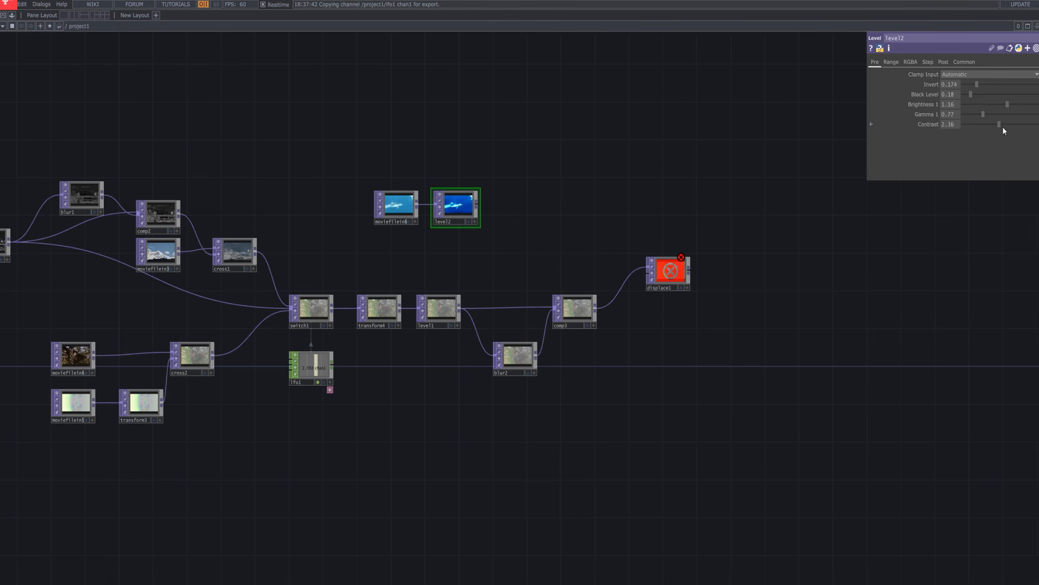
pyautogui.click(1002, 127)
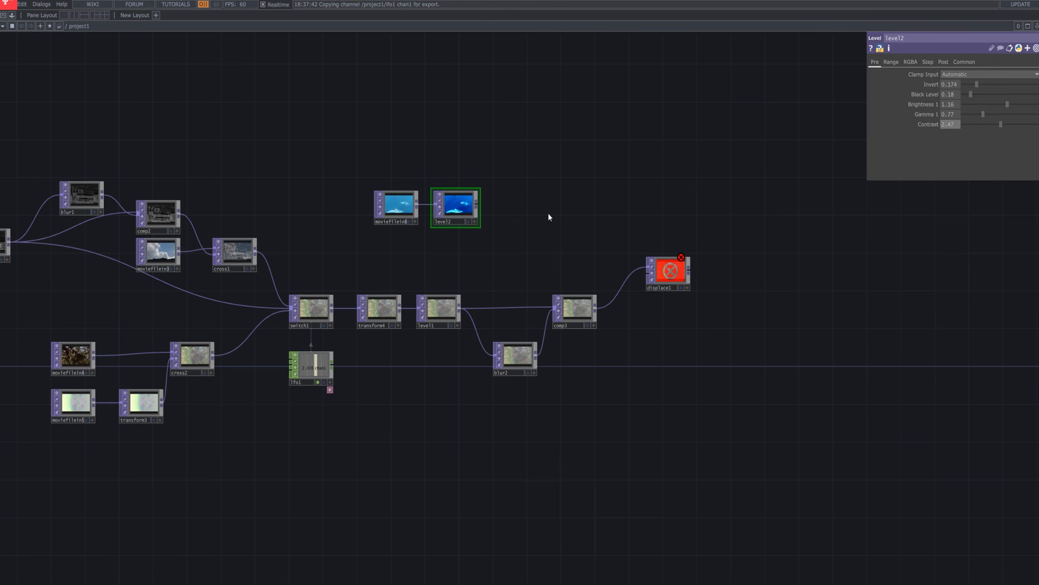
pyautogui.scroll(5, 549, 217)
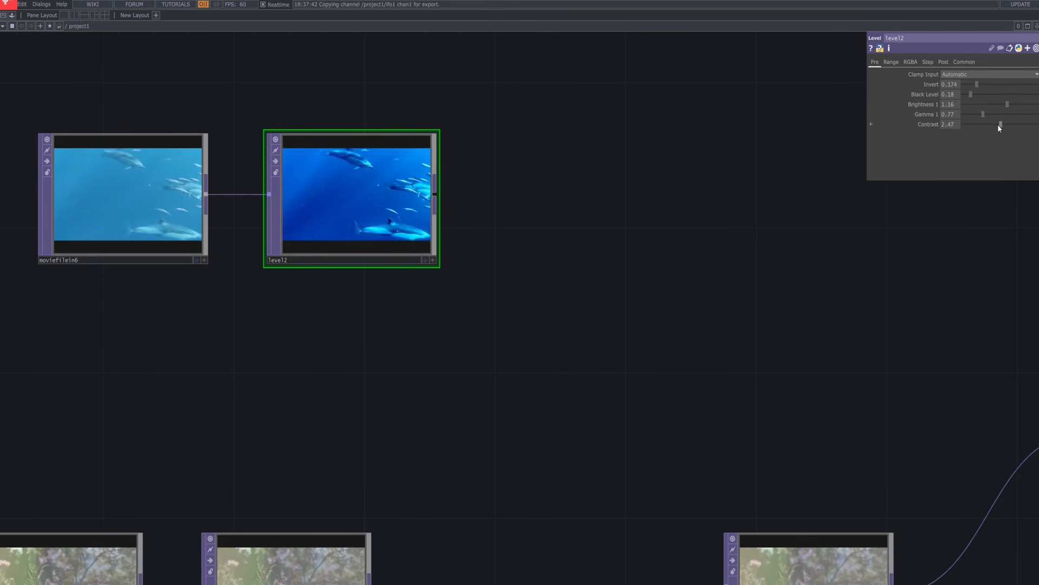
pyautogui.click(977, 126)
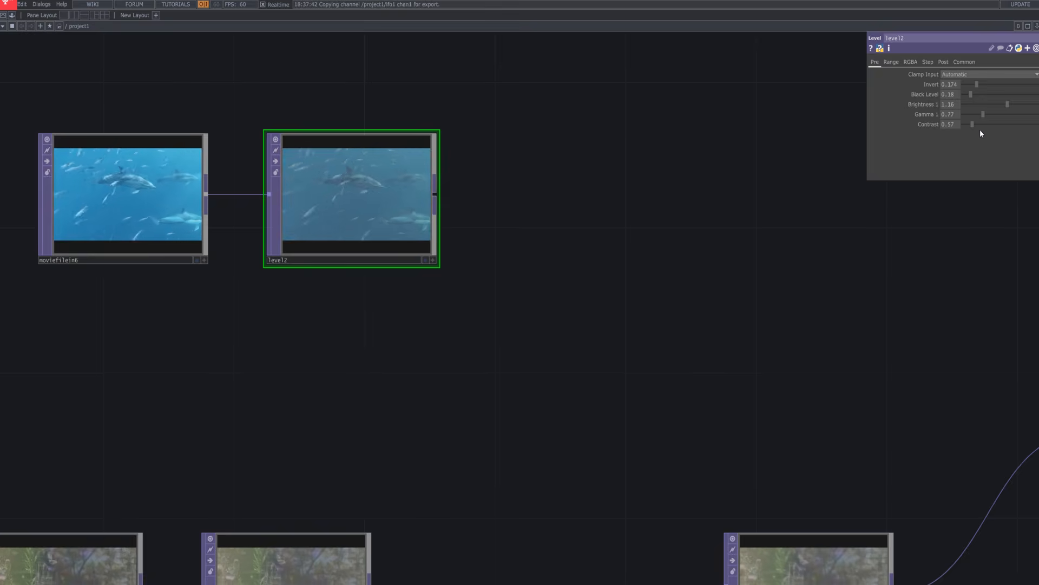
pyautogui.click(974, 127)
pyautogui.scroll(-4, 555, 234)
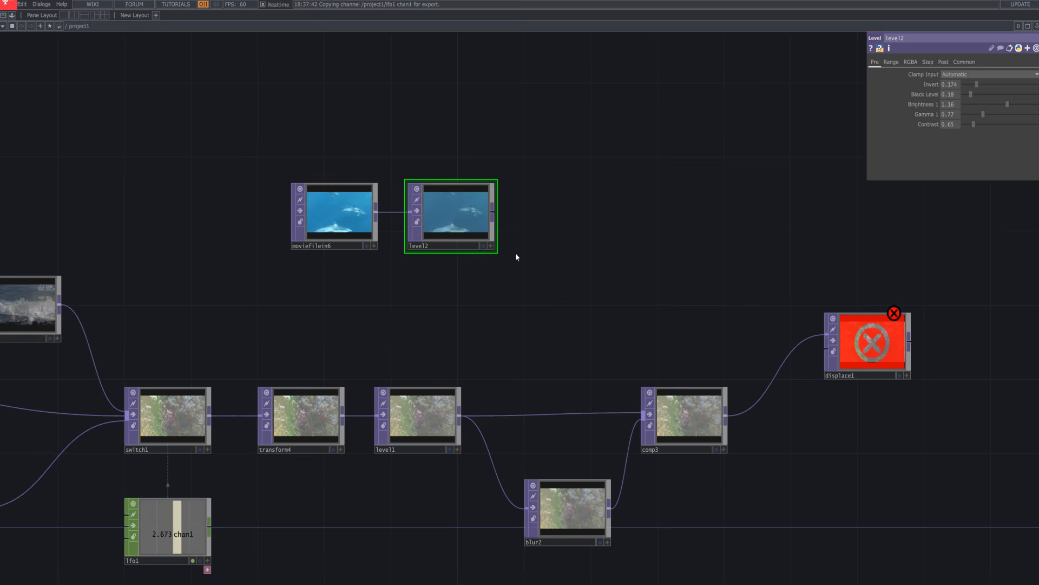
# Add a Blur TOP below and right of level2, and connect level2's output to its input.
pyautogui.press('Tab')
pyautogui.write('b')
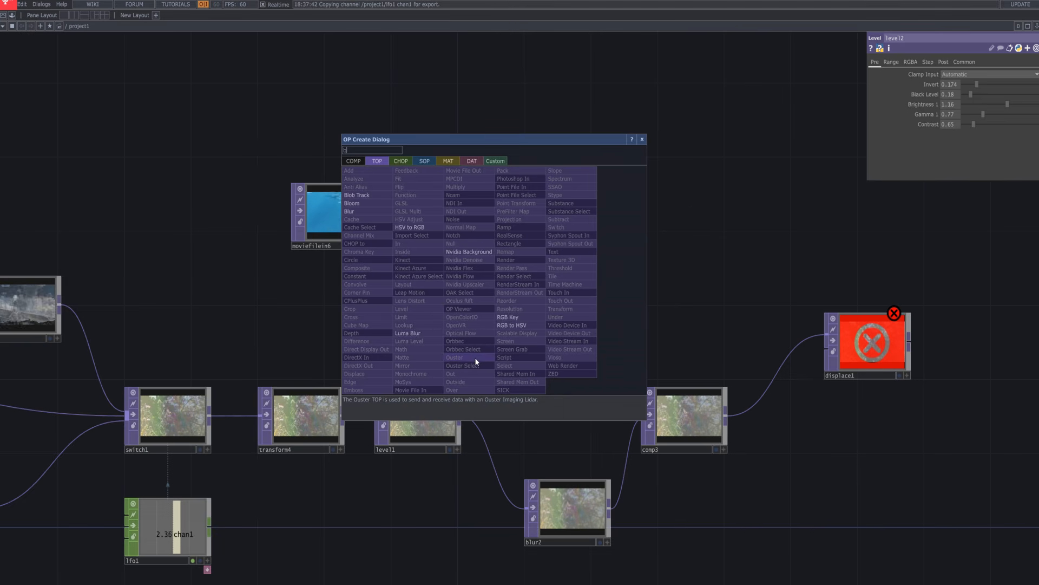
pyautogui.write('lur')
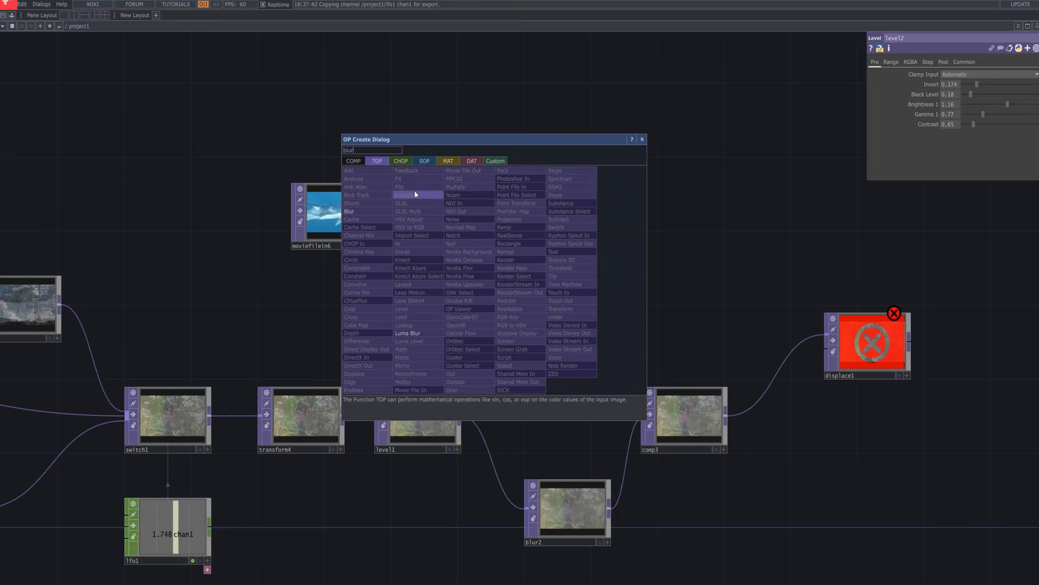
pyautogui.click(366, 211)
pyautogui.click(568, 291)
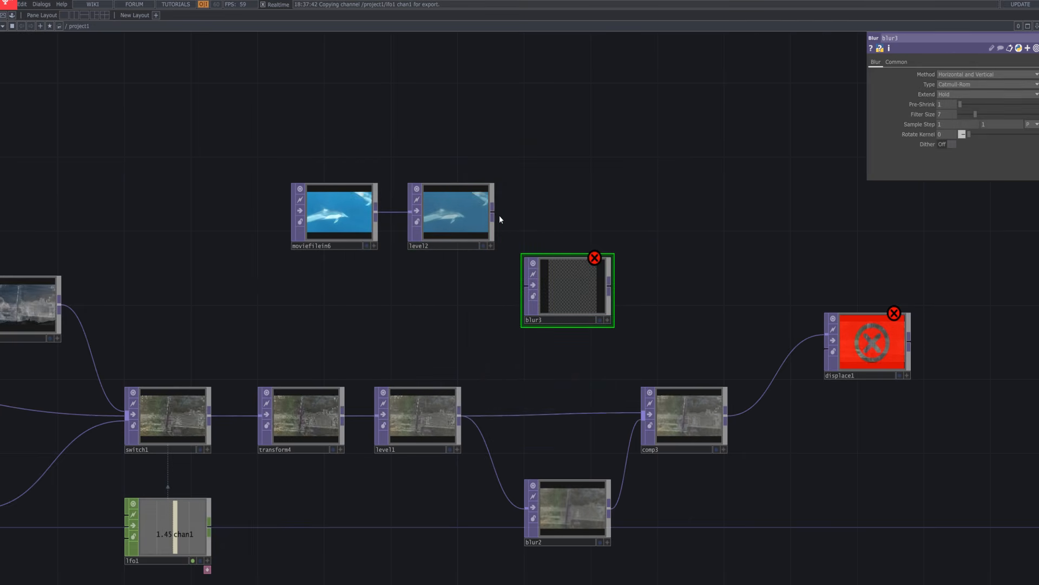
pyautogui.moveTo(500, 216); pyautogui.dragTo(460, 210)
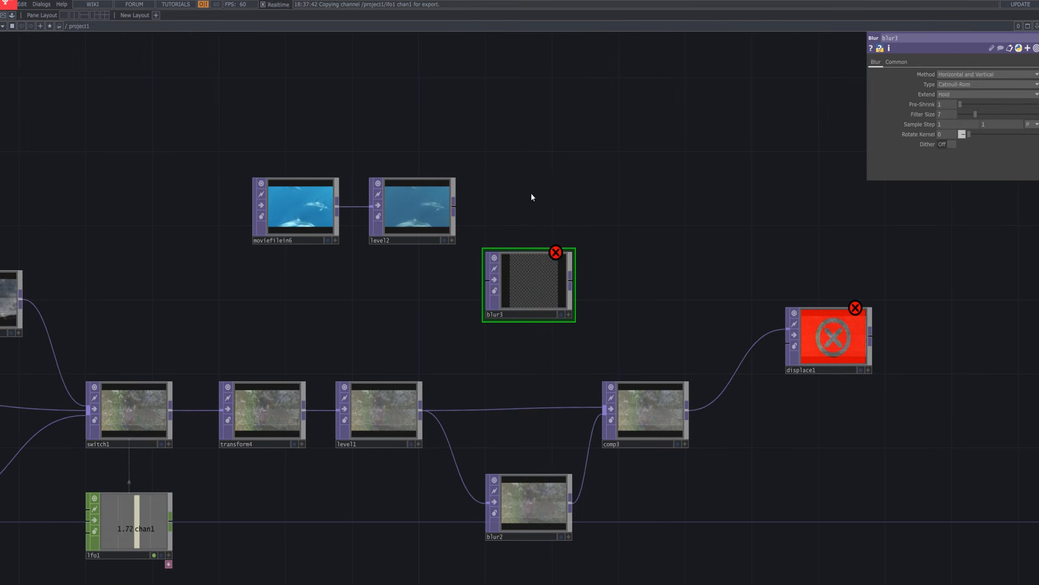
pyautogui.click(485, 286)
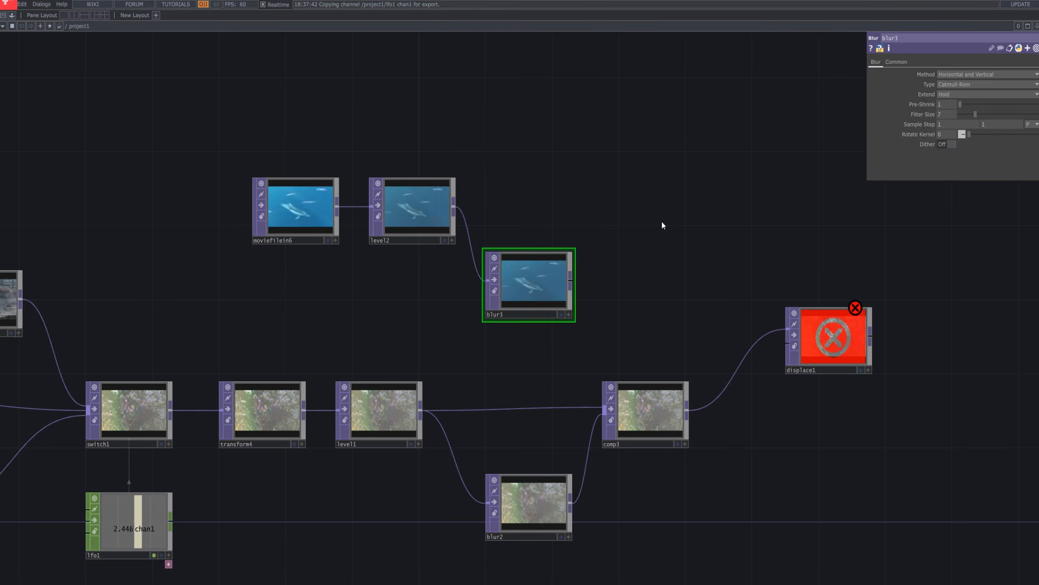
# Add a Composite TOP above and right of blur3, in level2's row, and set its Operation to Maximum.
pyautogui.press('Tab')
pyautogui.write('com')
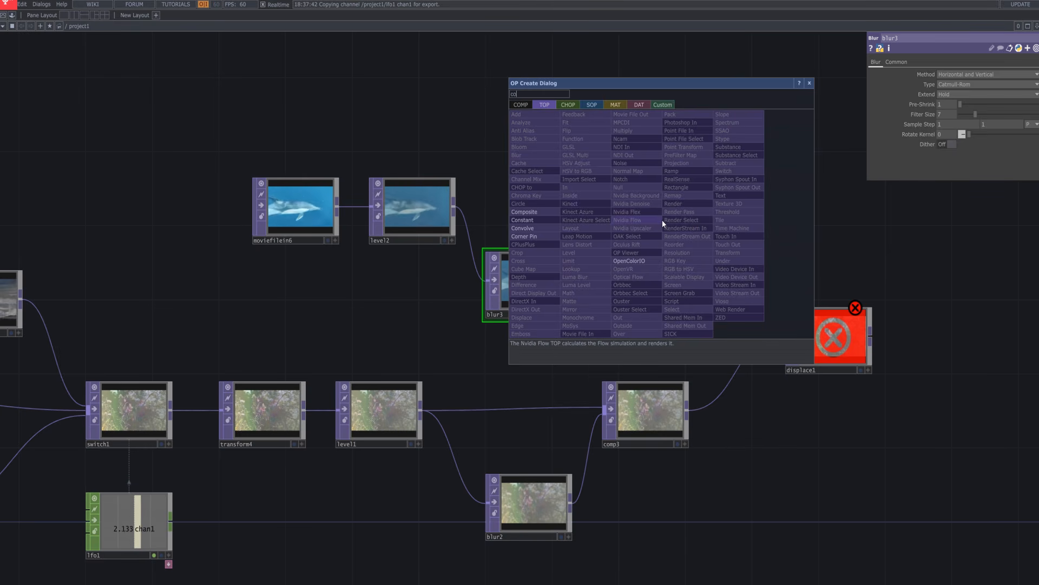
pyautogui.click(547, 211)
pyautogui.click(625, 215)
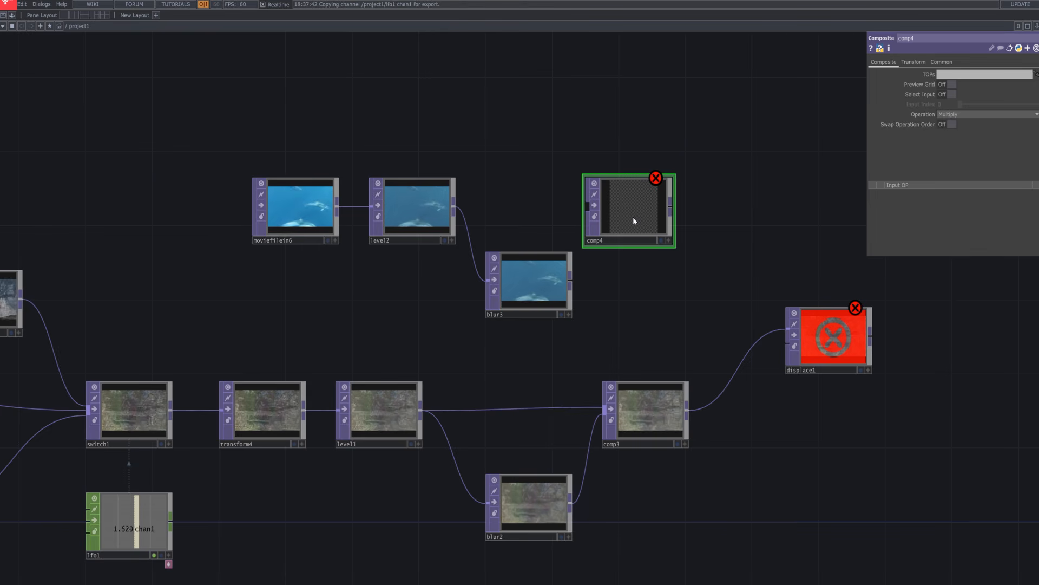
pyautogui.click(970, 115)
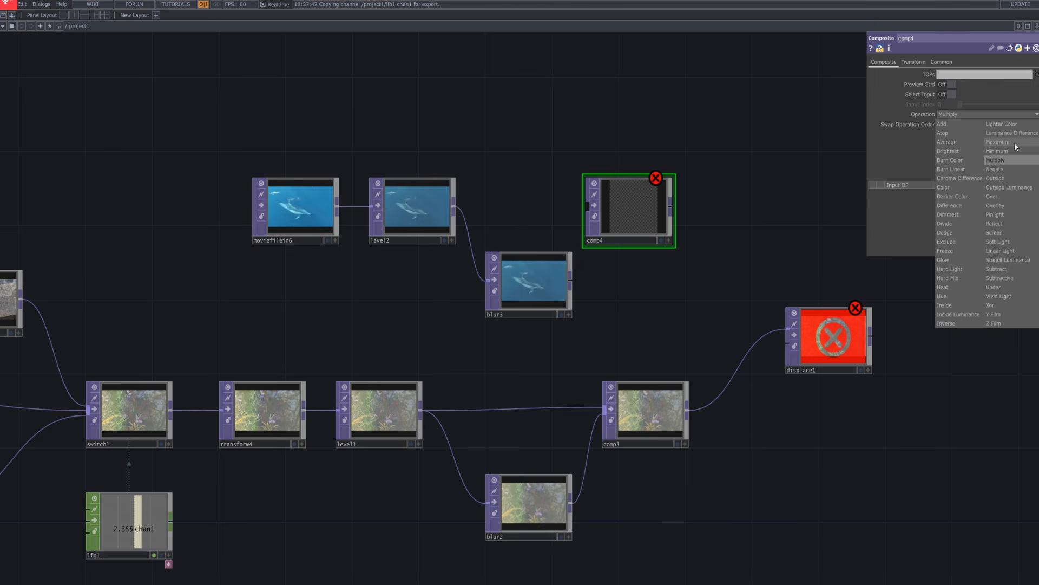
pyautogui.click(1015, 142)
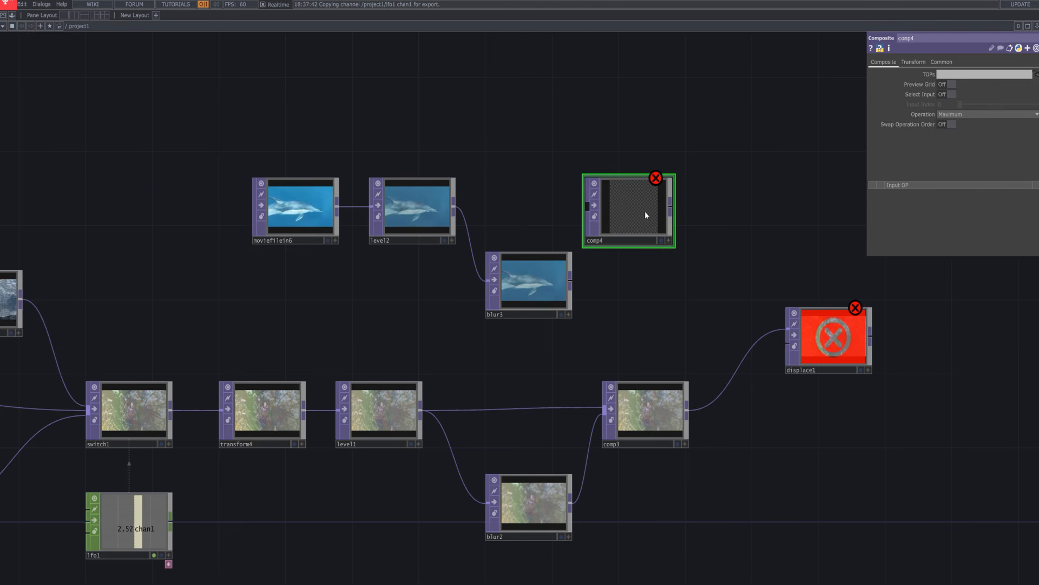
# Move comp4 slightly further from level2 along its row, and connect level2 as its first input and blur3 as its second.
pyautogui.moveTo(648, 211); pyautogui.dragTo(681, 210)
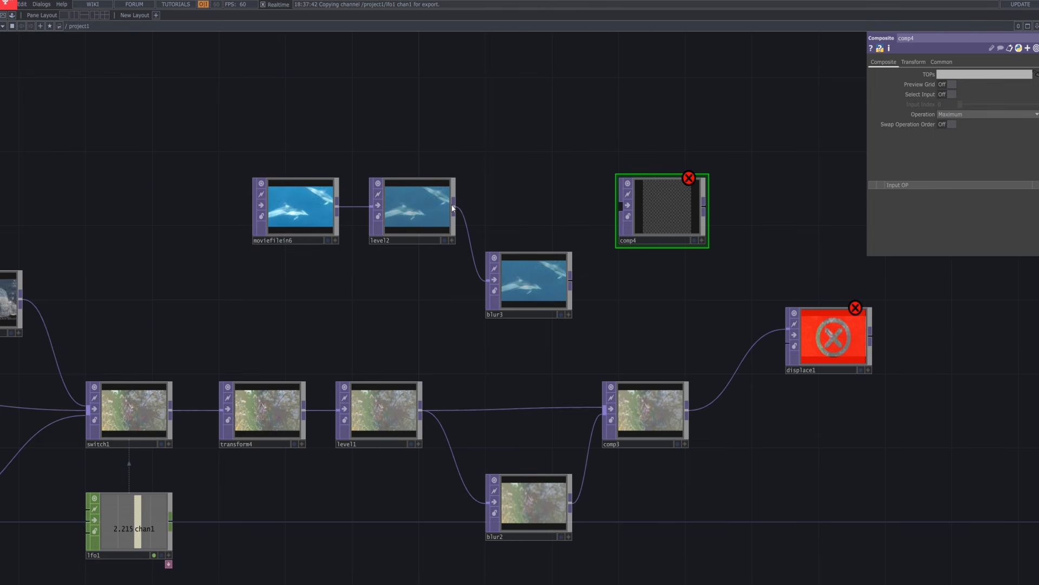
pyautogui.moveTo(454, 205); pyautogui.dragTo(621, 206)
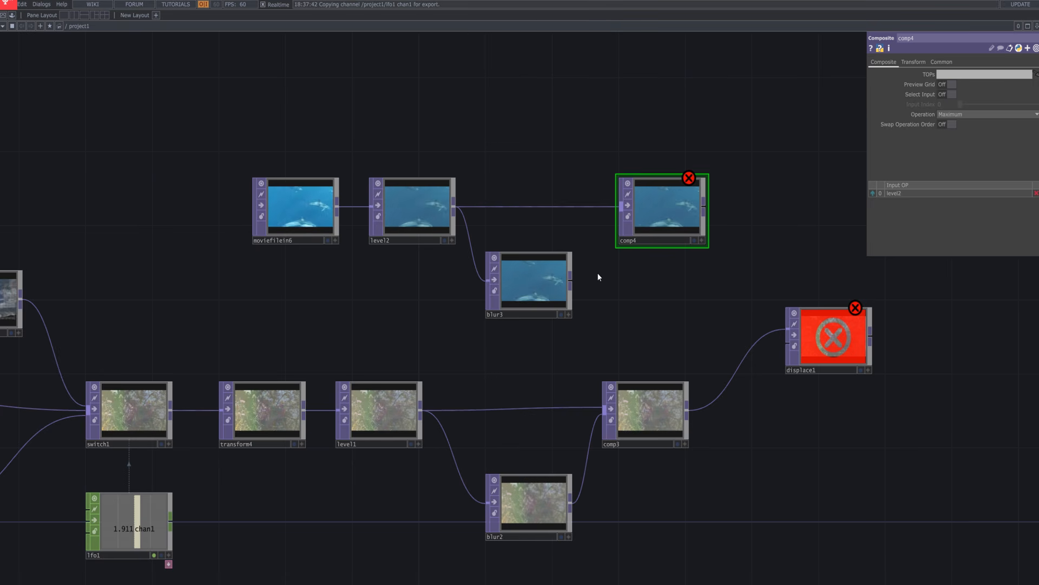
pyautogui.moveTo(571, 277); pyautogui.dragTo(616, 220)
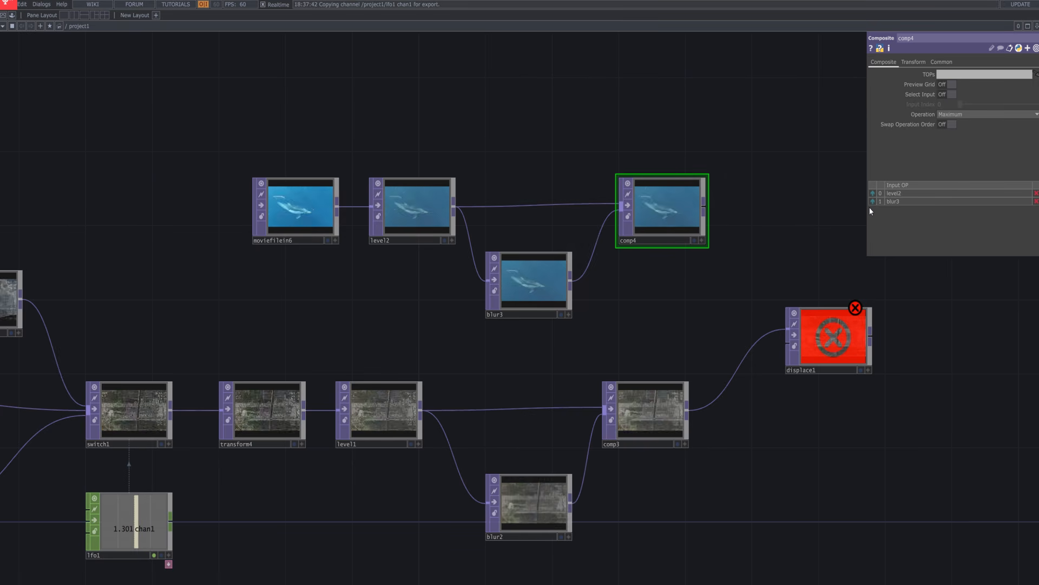
# Connect comp4's output to displace1's second input and check the displaced image.
pyautogui.scroll(-3, 754, 265)
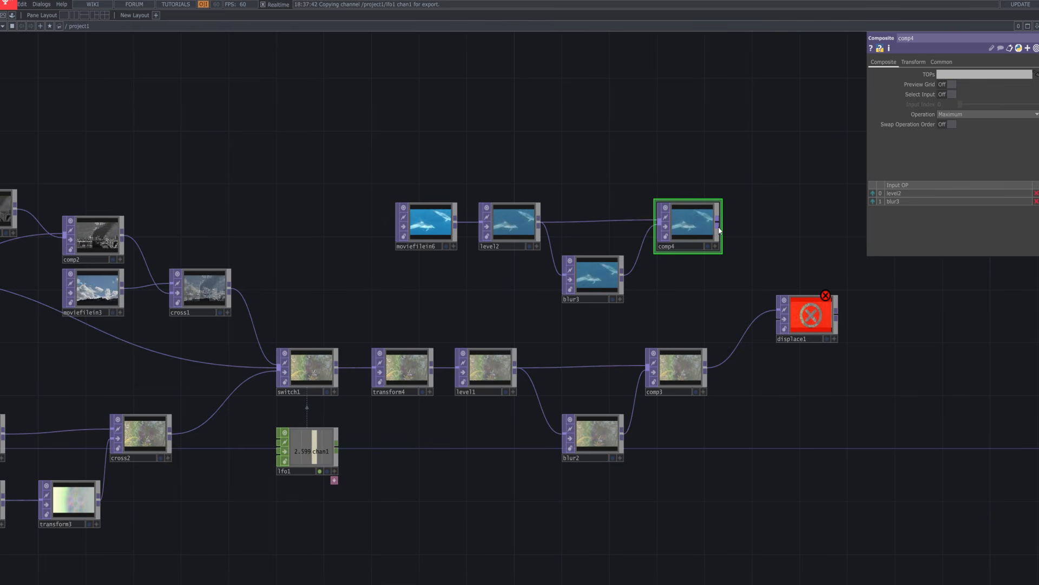
pyautogui.moveTo(721, 228); pyautogui.dragTo(779, 325)
pyautogui.scroll(3, 854, 322)
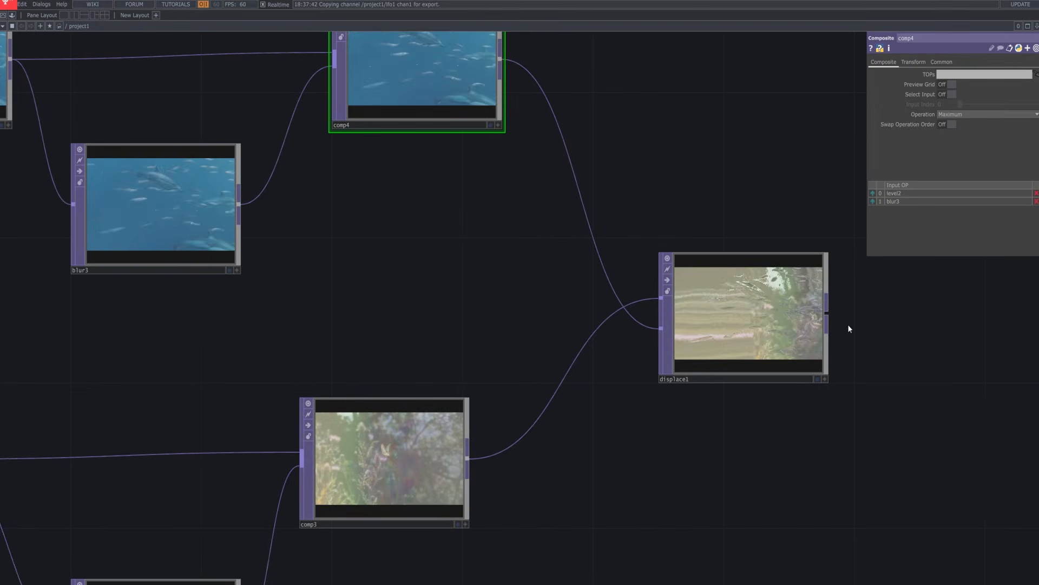
pyautogui.scroll(3, 847, 324)
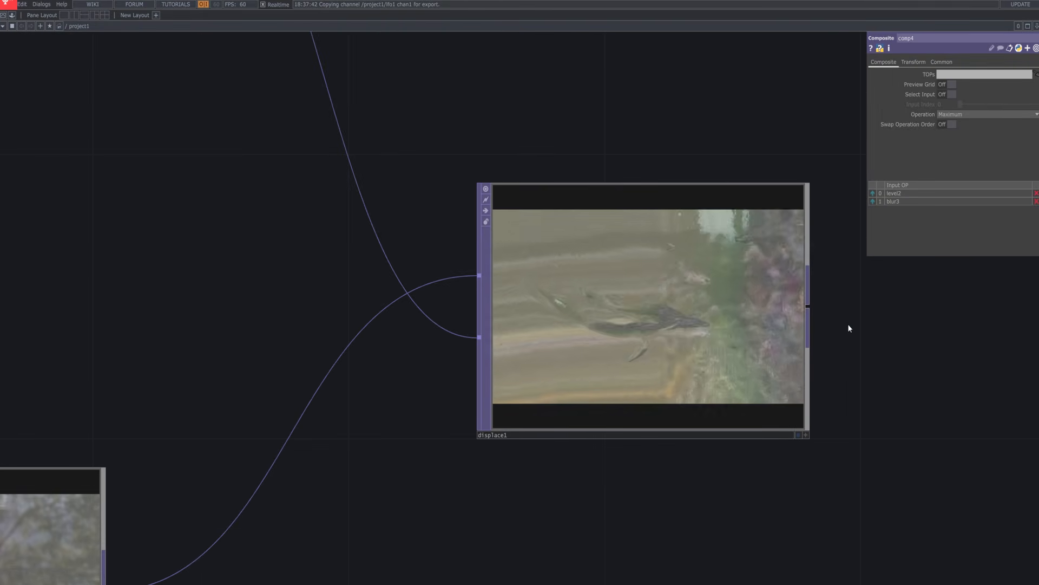
pyautogui.scroll(-2, 847, 324)
pyautogui.scroll(-3, 848, 322)
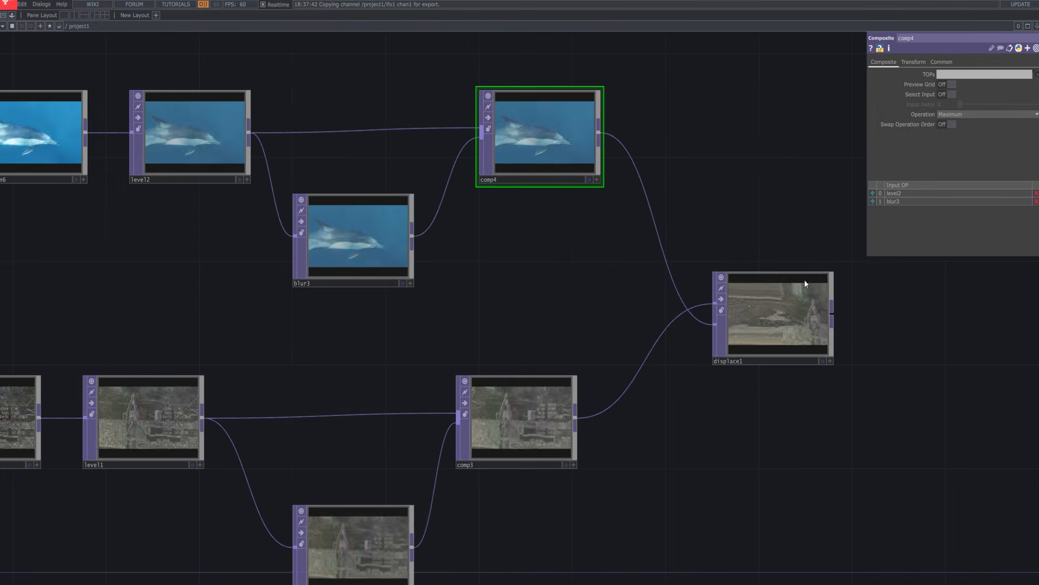
pyautogui.moveTo(727, 153); pyautogui.dragTo(727, 172)
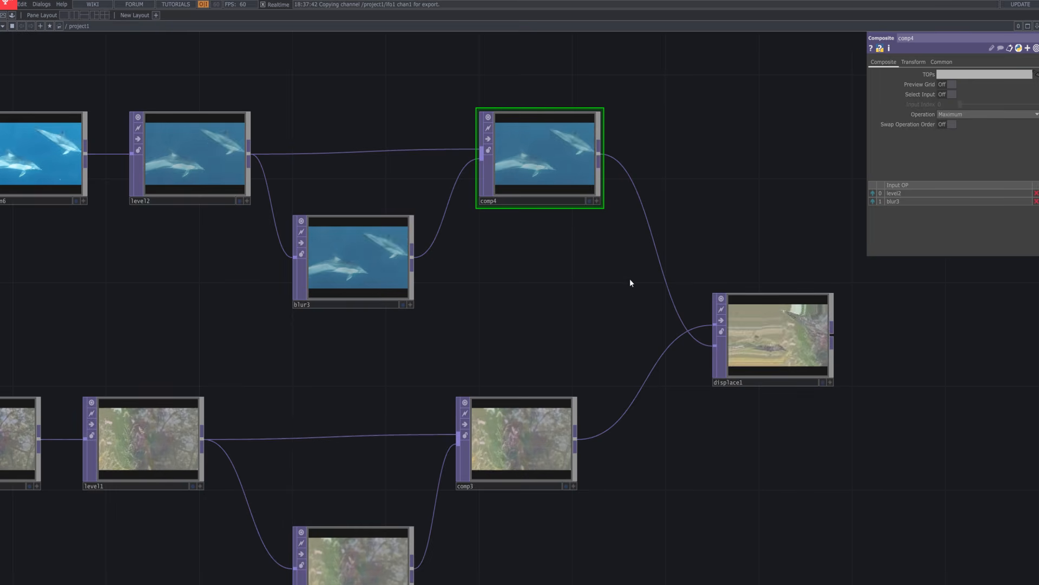
# Soften the displacement by setting level2's Invert to 0.141, Black Level to 0, Brightness to 1.61 and Contrast to 0.08.
pyautogui.click(188, 162)
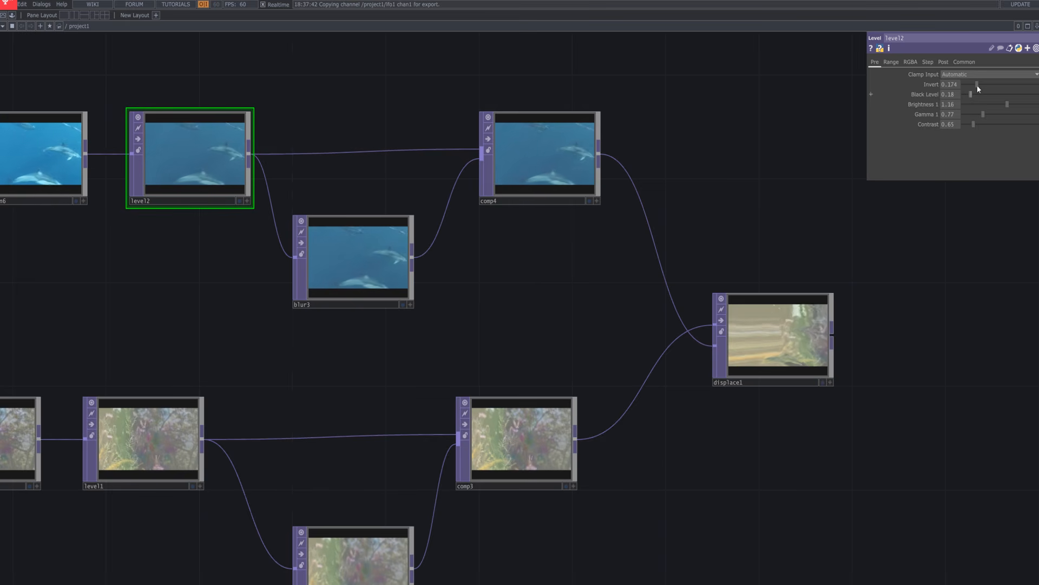
pyautogui.moveTo(976, 86); pyautogui.dragTo(924, 106)
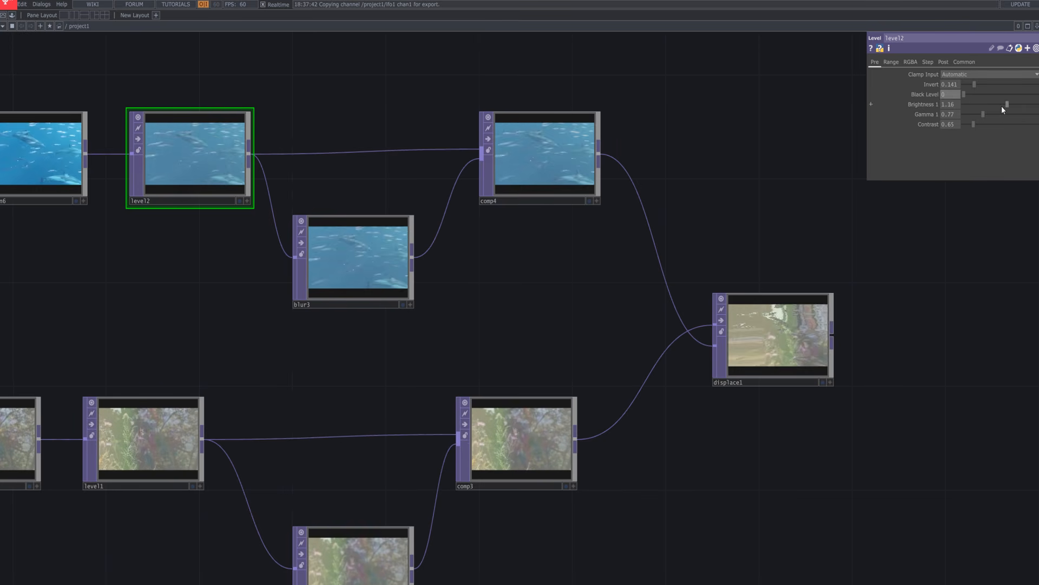
pyautogui.moveTo(1006, 104); pyautogui.dragTo(931, 128)
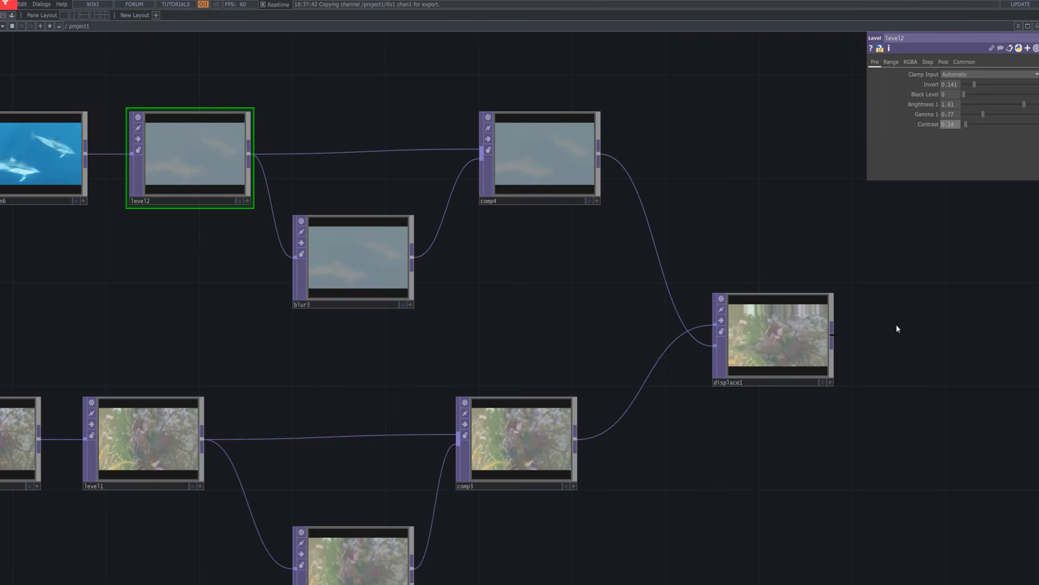
pyautogui.scroll(5, 896, 325)
pyautogui.moveTo(838, 385); pyautogui.dragTo(842, 354)
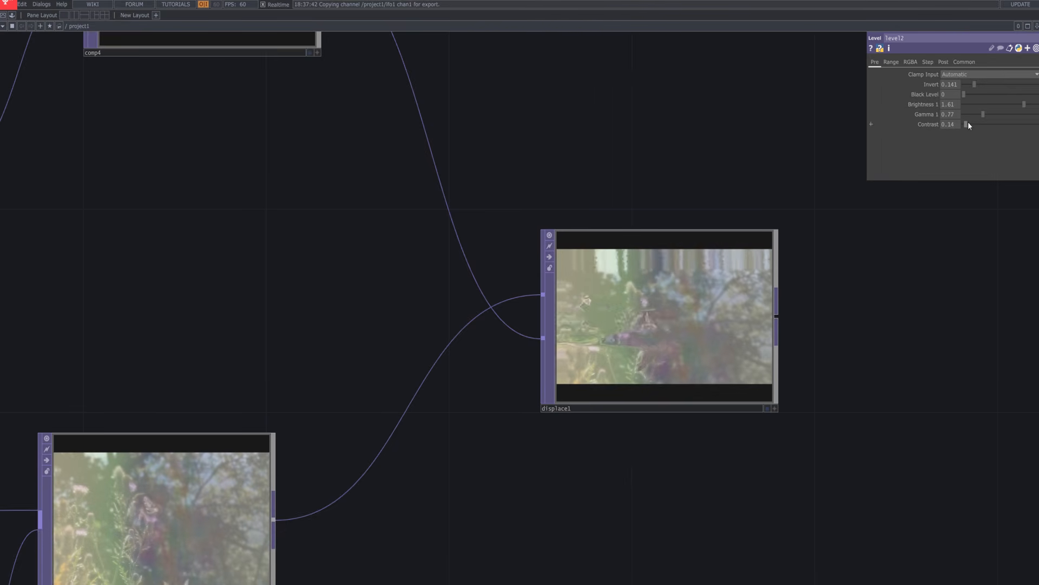
pyautogui.moveTo(968, 128); pyautogui.dragTo(967, 130)
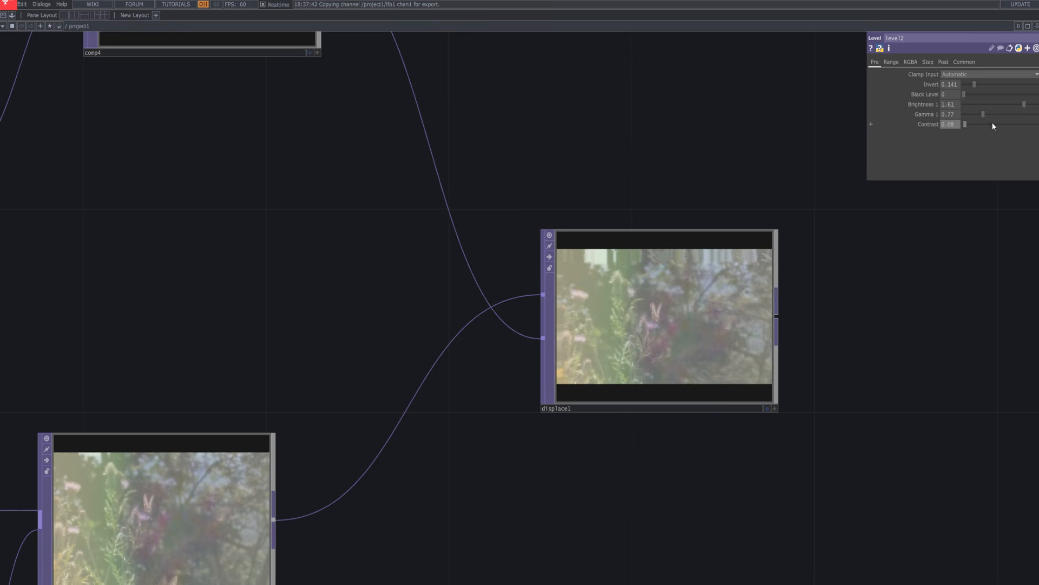
# Check displace1's output up close, and add a Slope TOP below and right of displace1, fed by its output.
pyautogui.scroll(4, 896, 301)
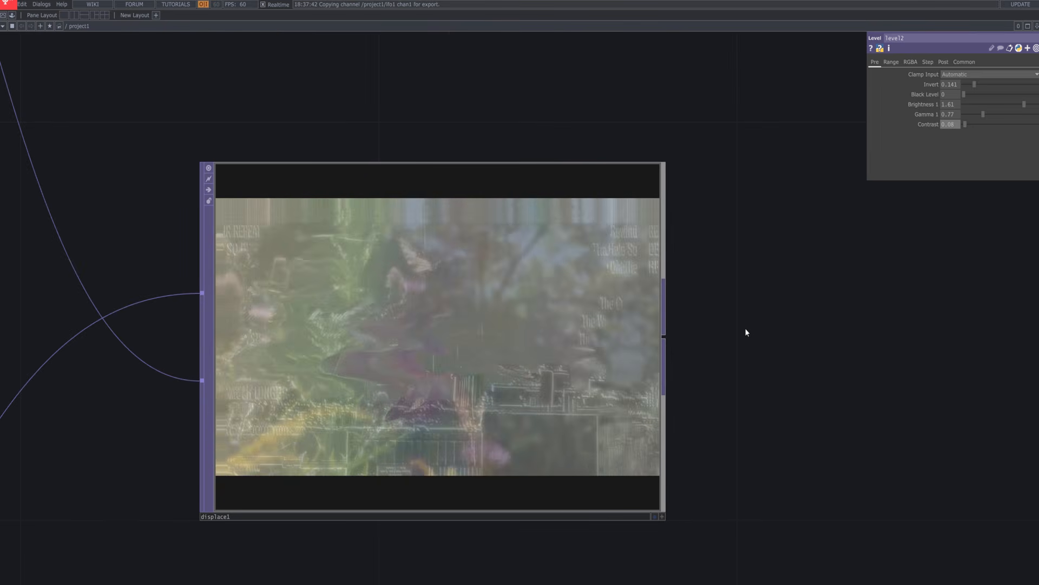
pyautogui.scroll(-8, 745, 332)
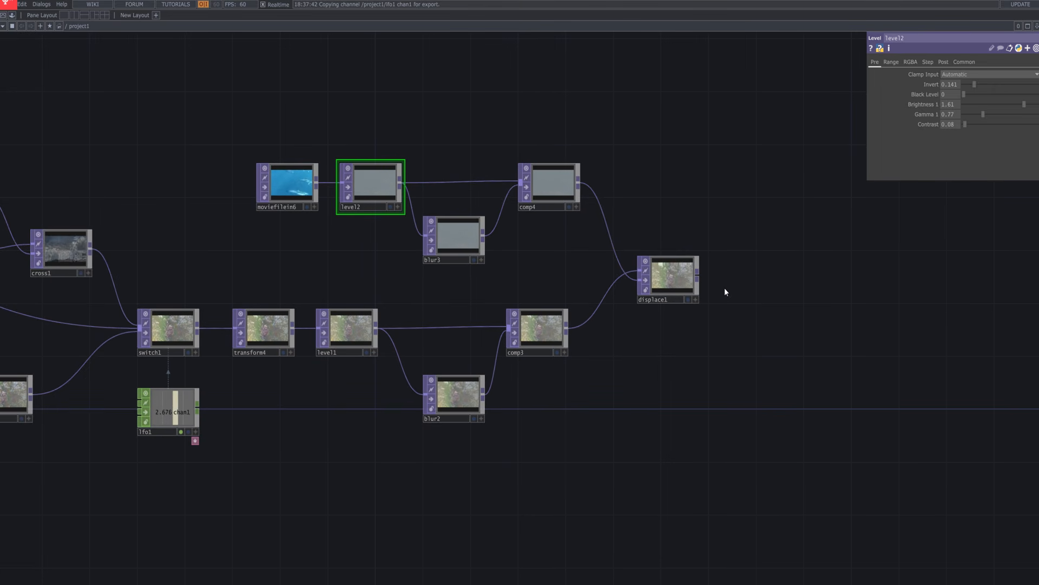
pyautogui.press('Tab')
pyautogui.write('s')
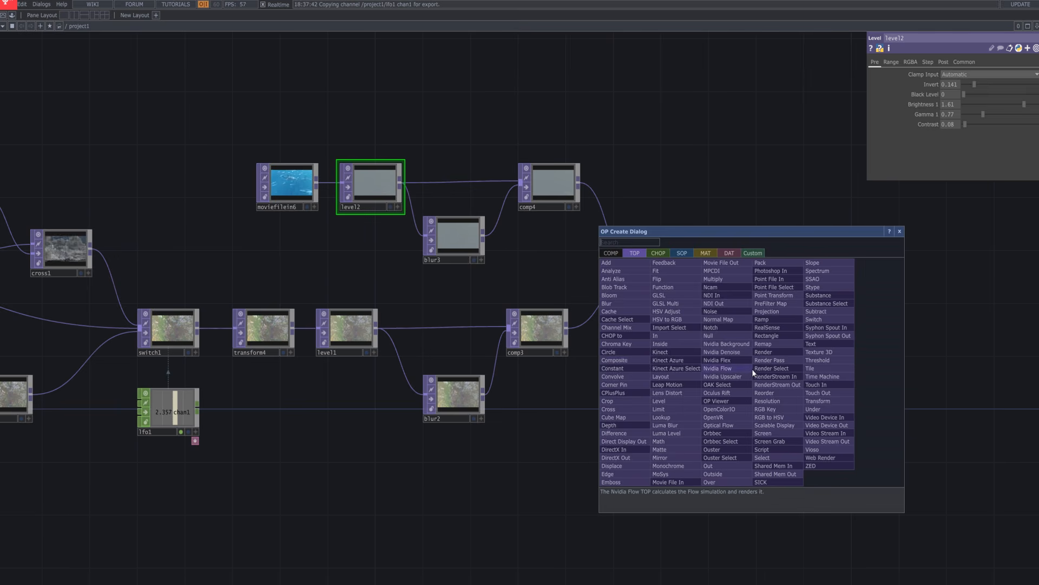
pyautogui.write('lop')
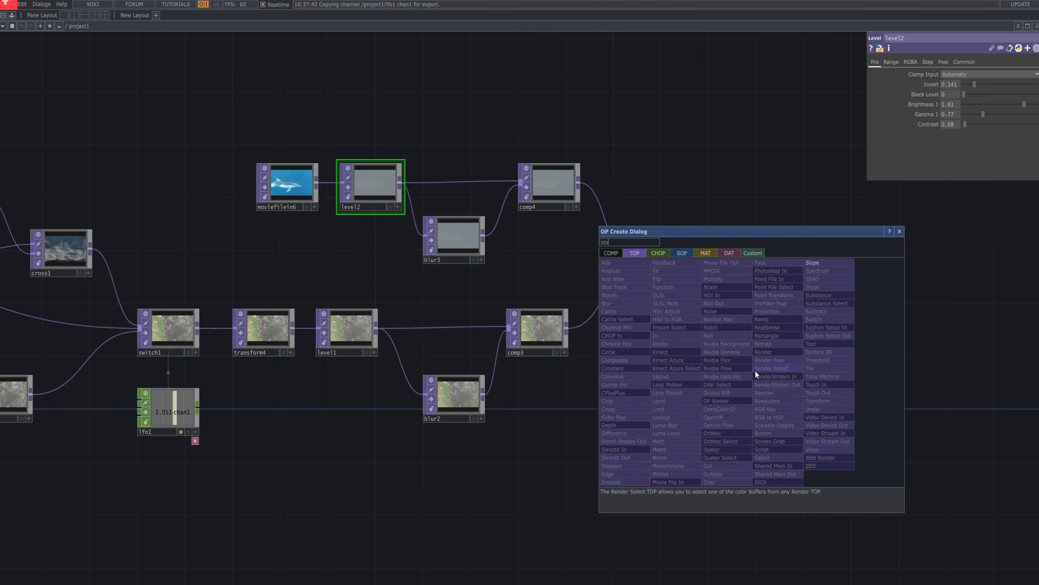
pyautogui.click(836, 268)
pyautogui.click(788, 398)
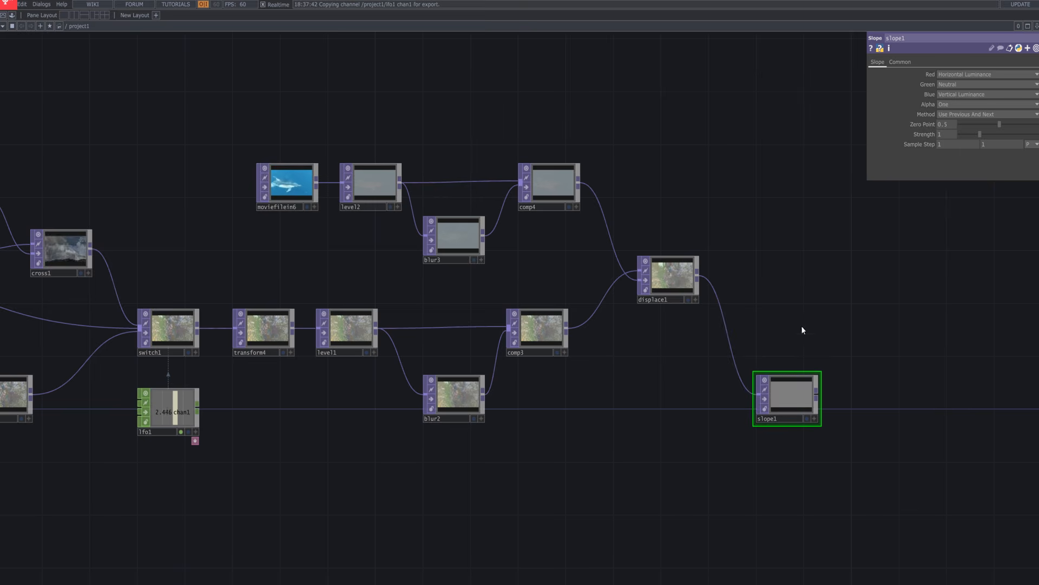
# Set slope1's Zero Point to 1 and Strength to 4, and shift the node slightly up and right.
pyautogui.press('Tab')
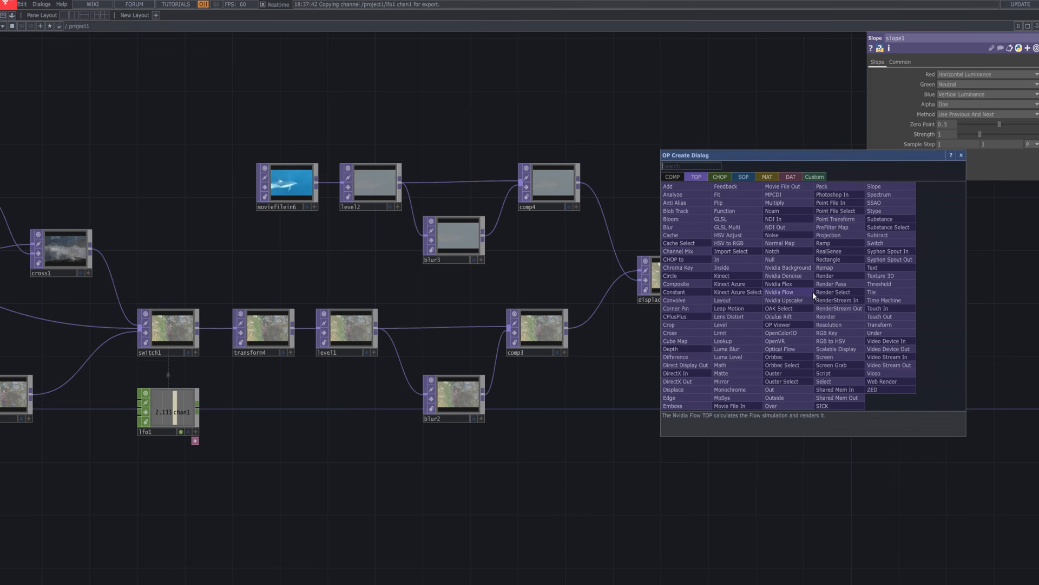
pyautogui.click(962, 156)
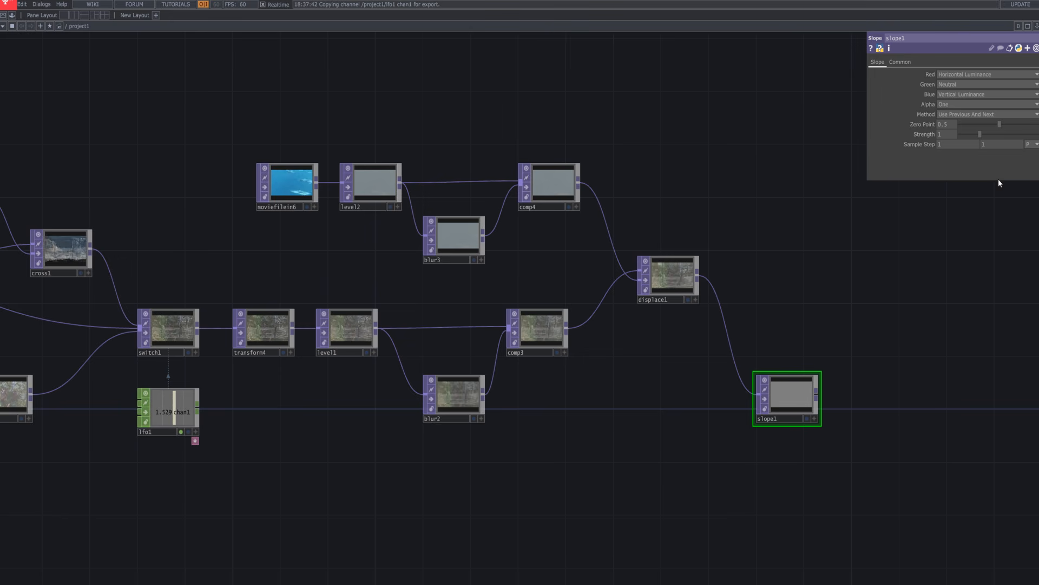
pyautogui.moveTo(1001, 125); pyautogui.dragTo(1011, 124)
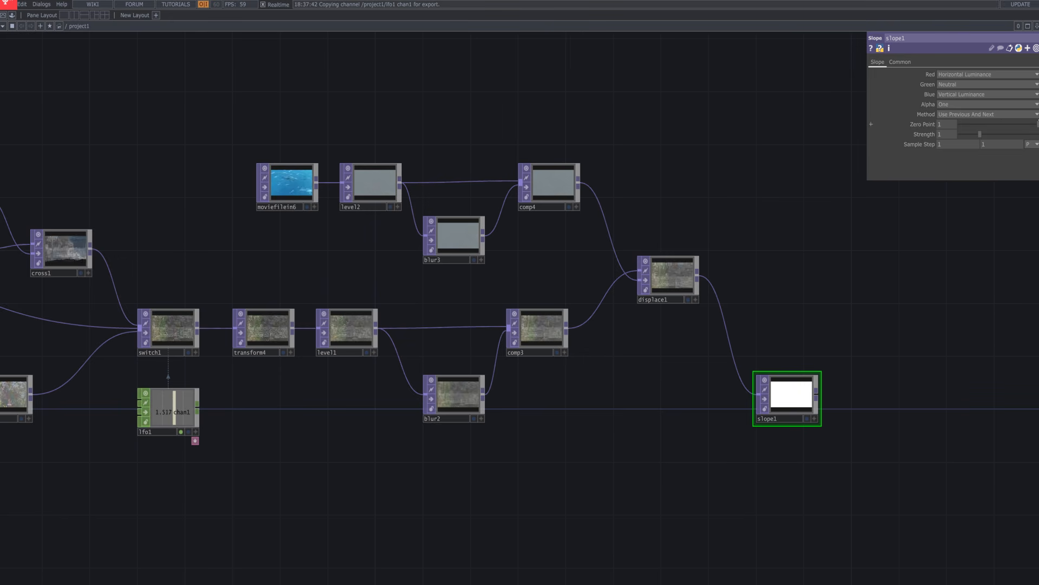
pyautogui.moveTo(980, 134); pyautogui.dragTo(1035, 133)
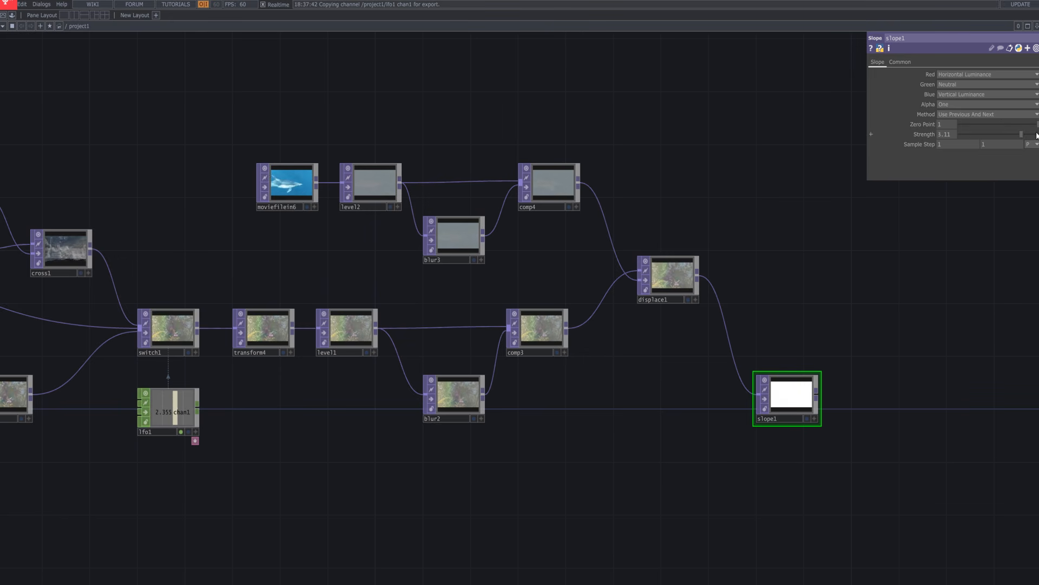
pyautogui.moveTo(799, 407); pyautogui.dragTo(812, 394)
pyautogui.moveTo(806, 351); pyautogui.dragTo(596, 331)
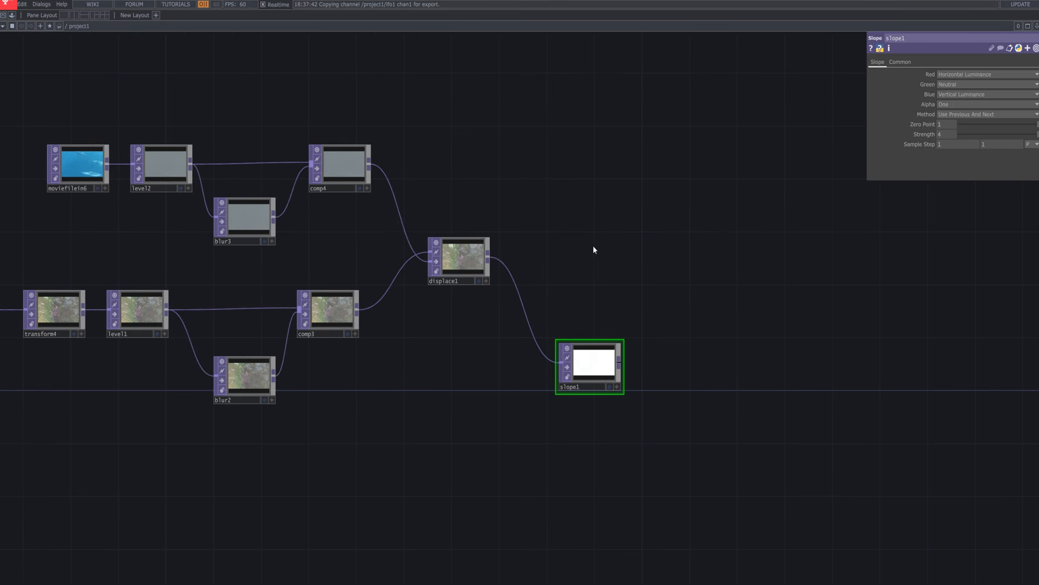
# Add a Composite TOP to the right of displace1, above slope1, and set its Operation to Soft Light.
pyautogui.press('Tab')
pyautogui.write('c')
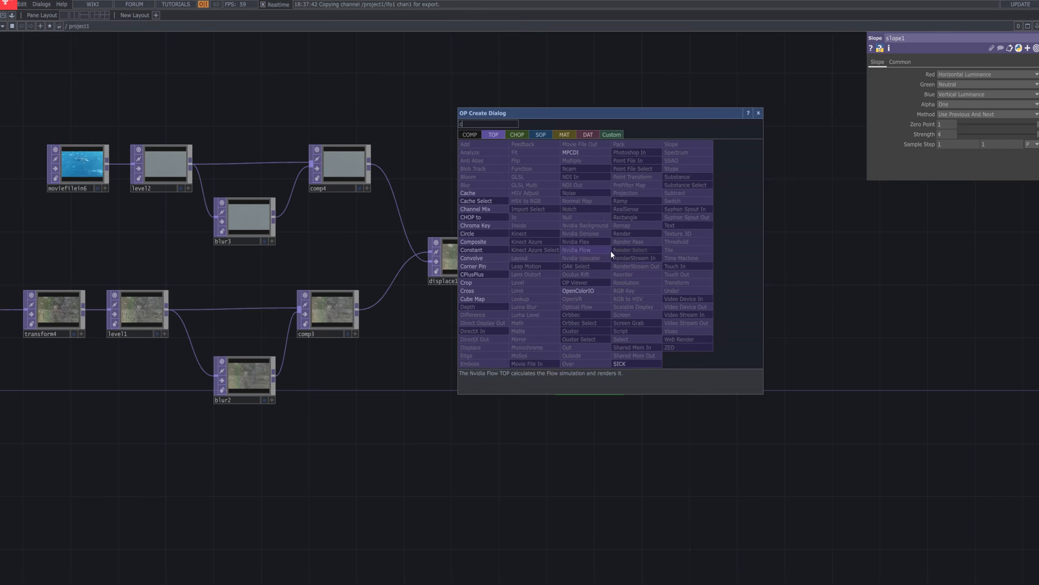
pyautogui.write('omp')
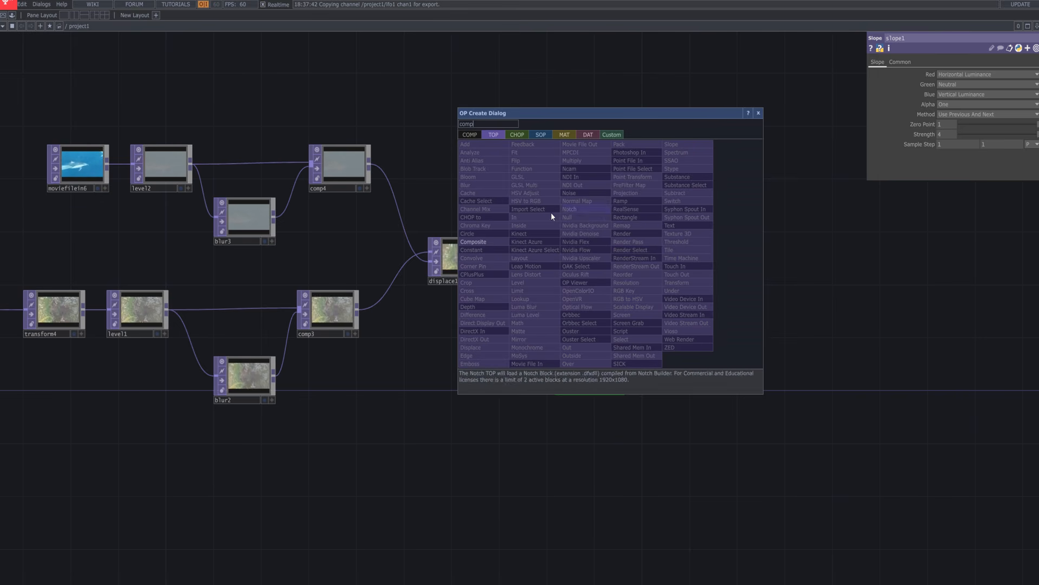
pyautogui.press('Return')
pyautogui.click(622, 259)
pyautogui.click(972, 115)
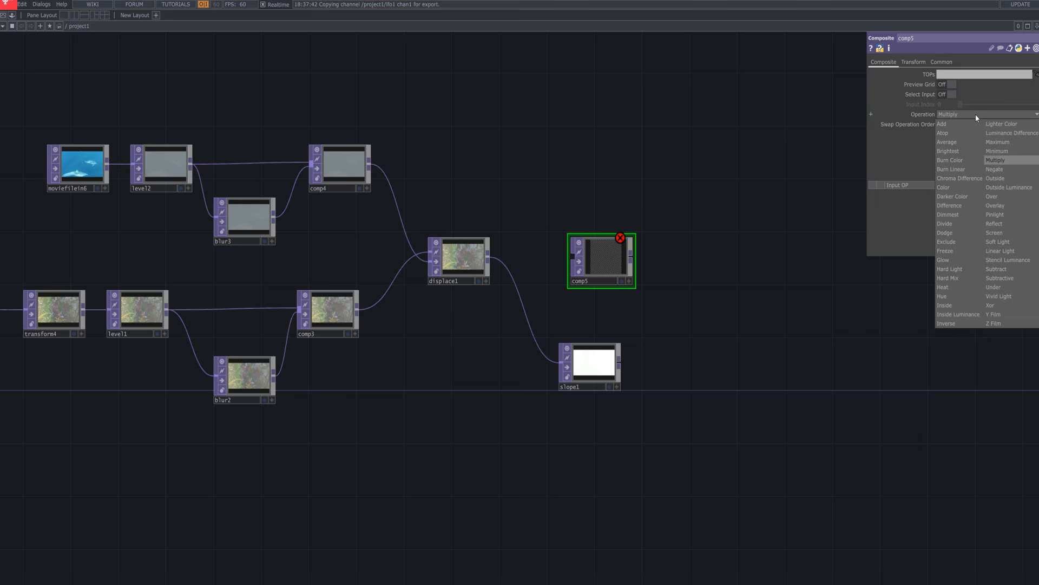
pyautogui.click(995, 244)
pyautogui.moveTo(618, 256); pyautogui.dragTo(641, 242)
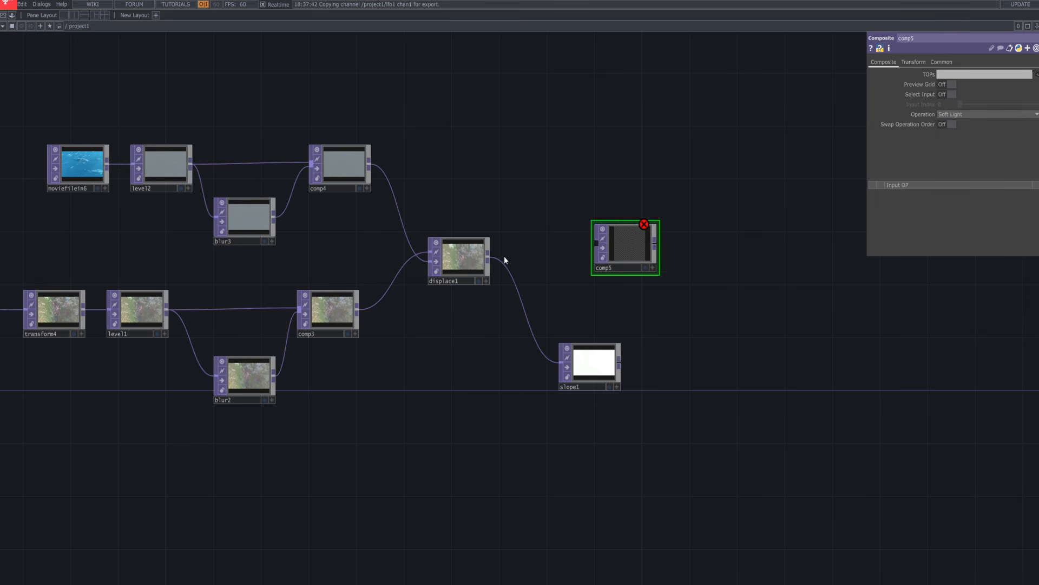
# Connect displace1 as comp5's first input and slope1 as its second, moving slope1 closer to displace1.
pyautogui.click(489, 253)
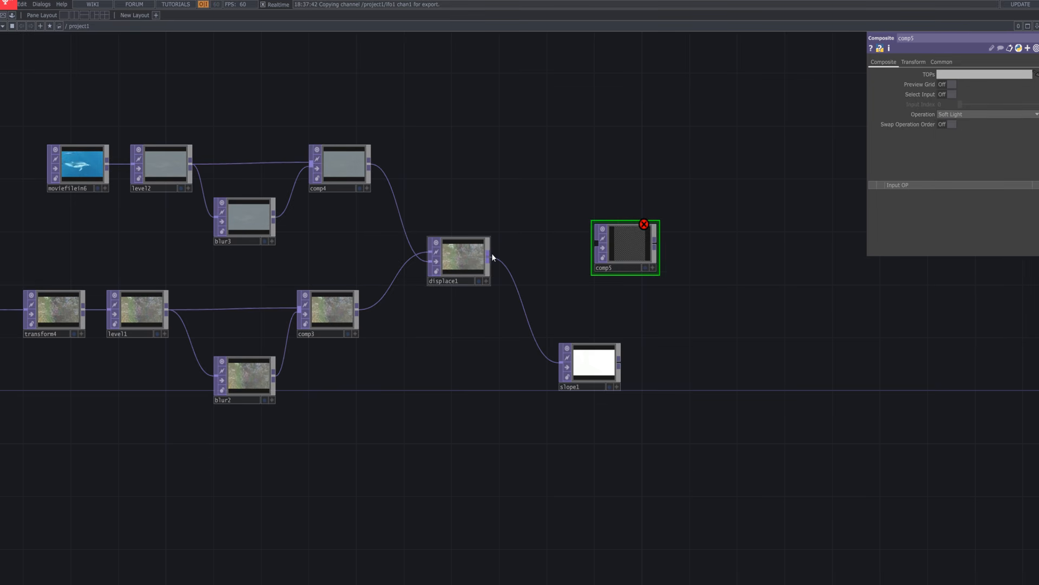
pyautogui.click(590, 246)
pyautogui.moveTo(594, 362); pyautogui.dragTo(534, 349)
pyautogui.click(560, 348)
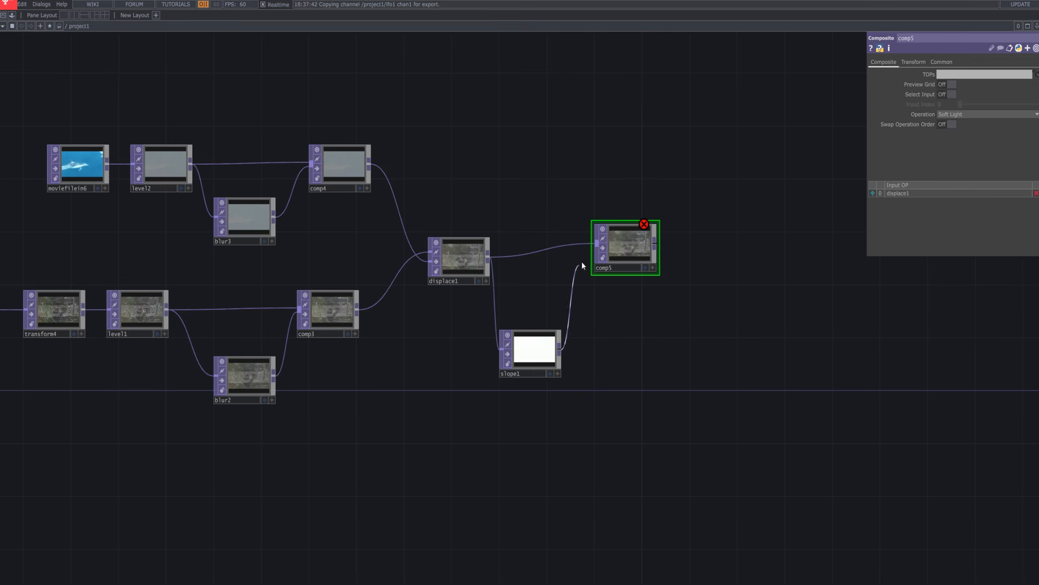
pyautogui.click(617, 259)
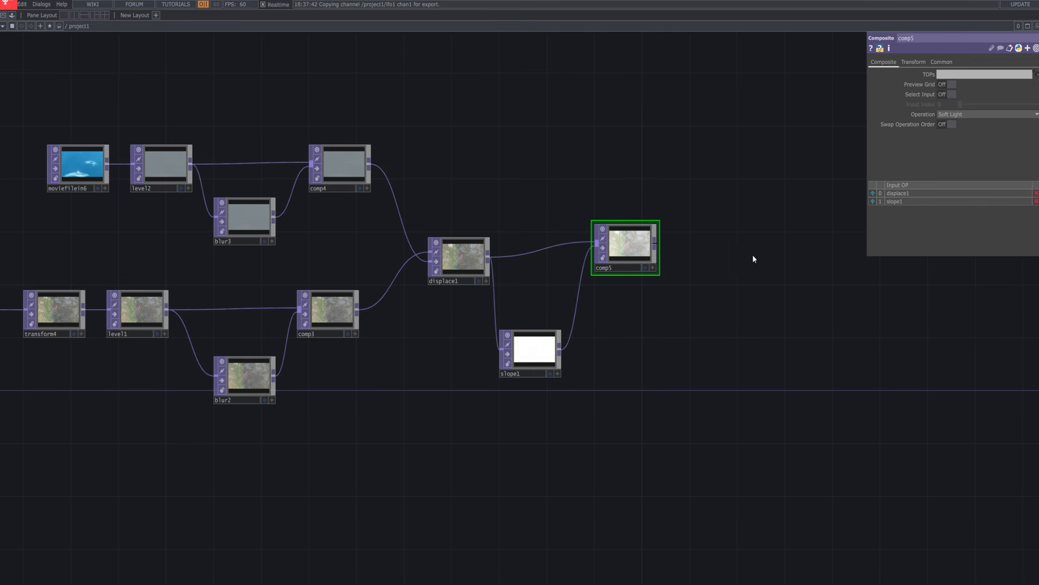
# Check comp5's blended image up close, and move slope1 up so it sits between displace1 and comp5.
pyautogui.scroll(5, 662, 242)
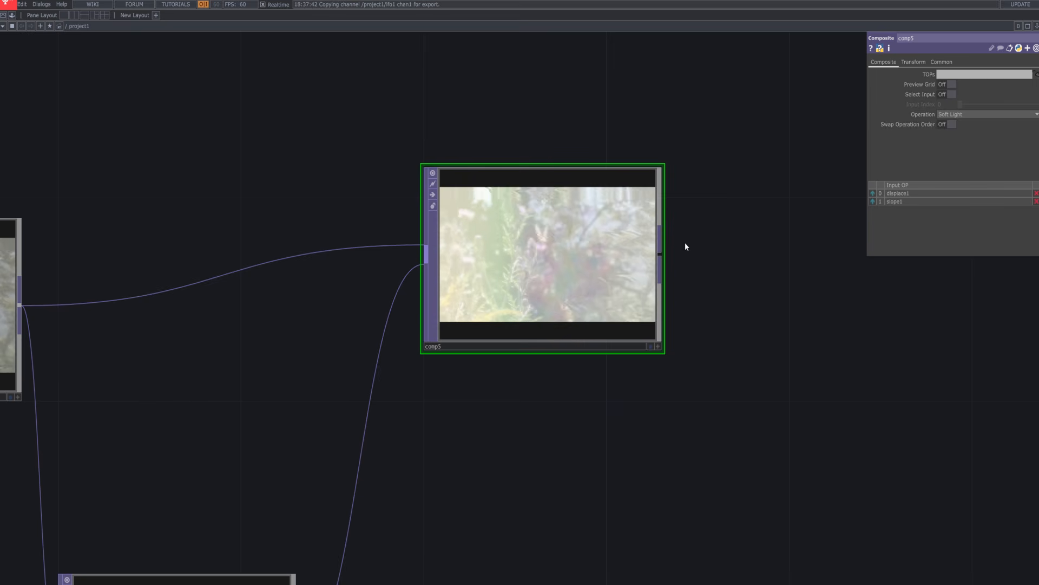
pyautogui.scroll(-3, 716, 249)
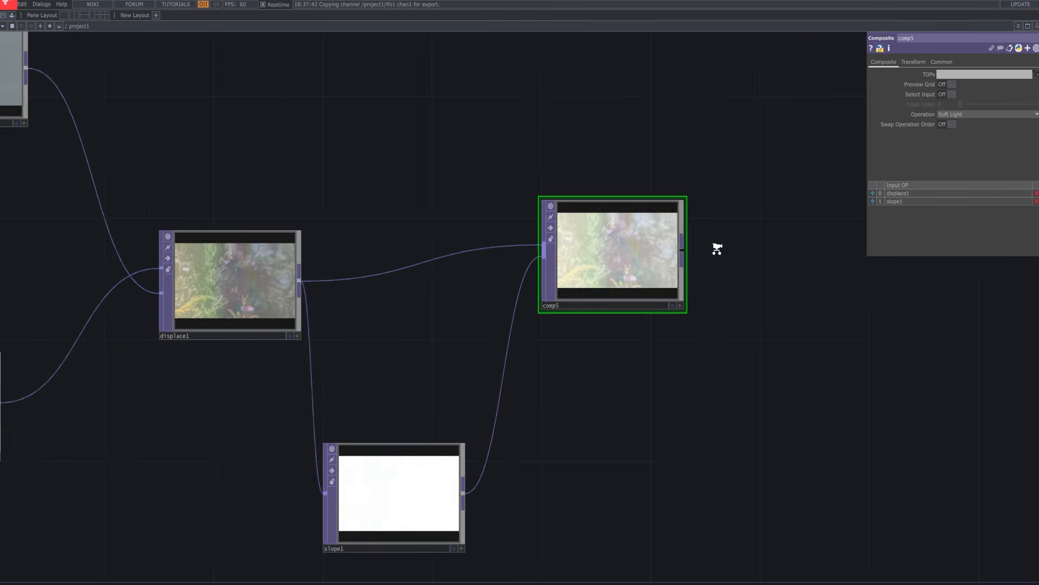
pyautogui.scroll(-3, 717, 249)
pyautogui.moveTo(469, 404); pyautogui.dragTo(482, 333)
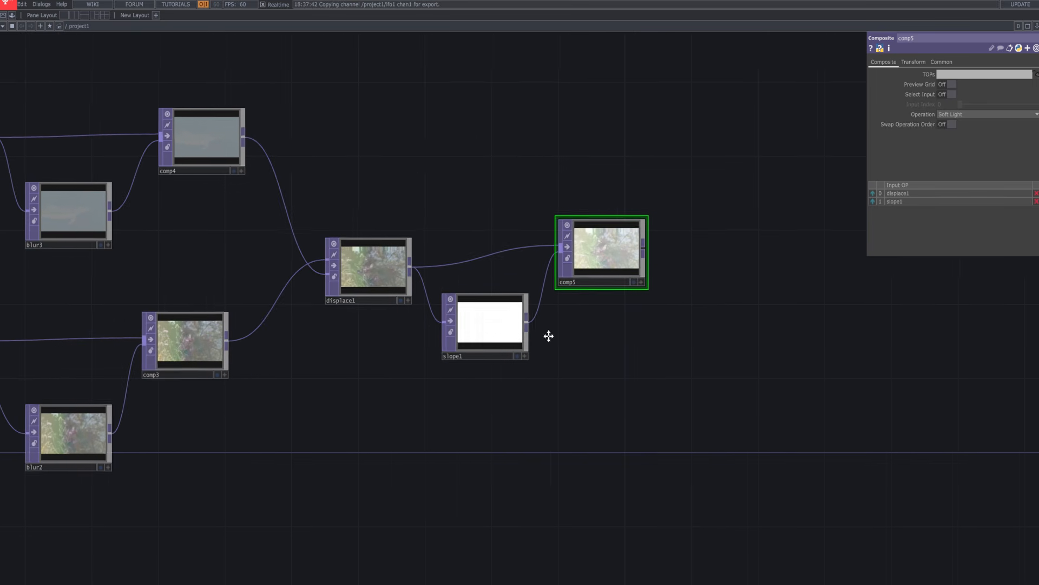
# Add an HSV Adjust TOP after comp5 with Hue Offset -2, Saturation Multiplier 1.06 and Value Multiplier 1.11.
pyautogui.moveTo(549, 336); pyautogui.dragTo(489, 336)
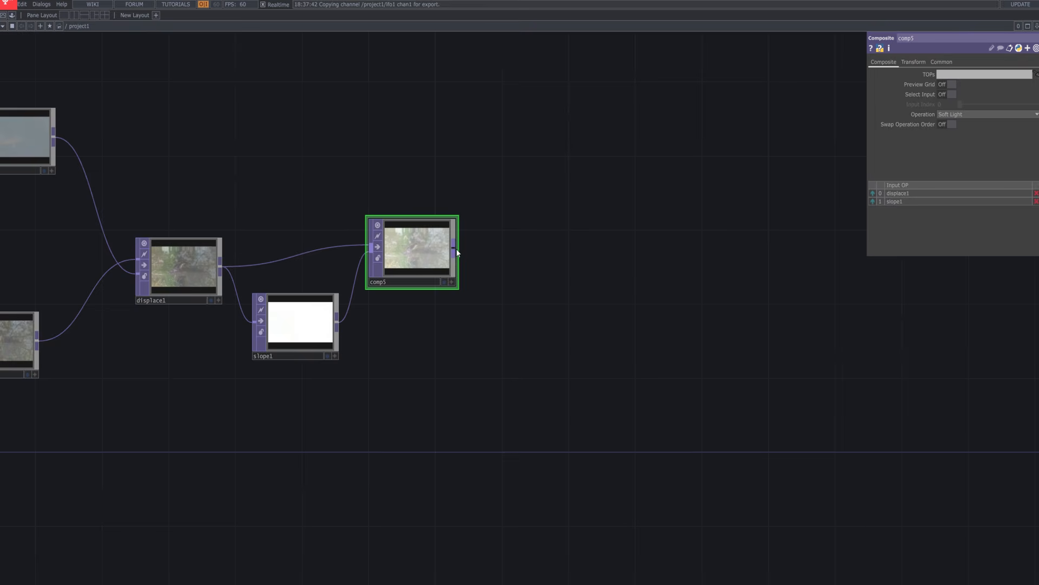
pyautogui.rightClick(456, 252)
pyautogui.write('hs')
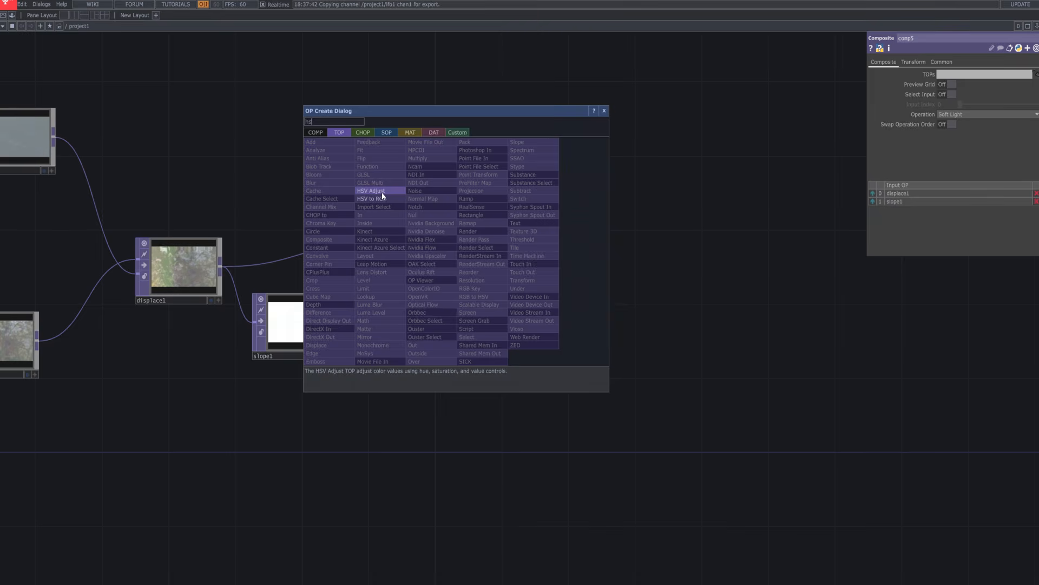
pyautogui.click(382, 193)
pyautogui.click(542, 254)
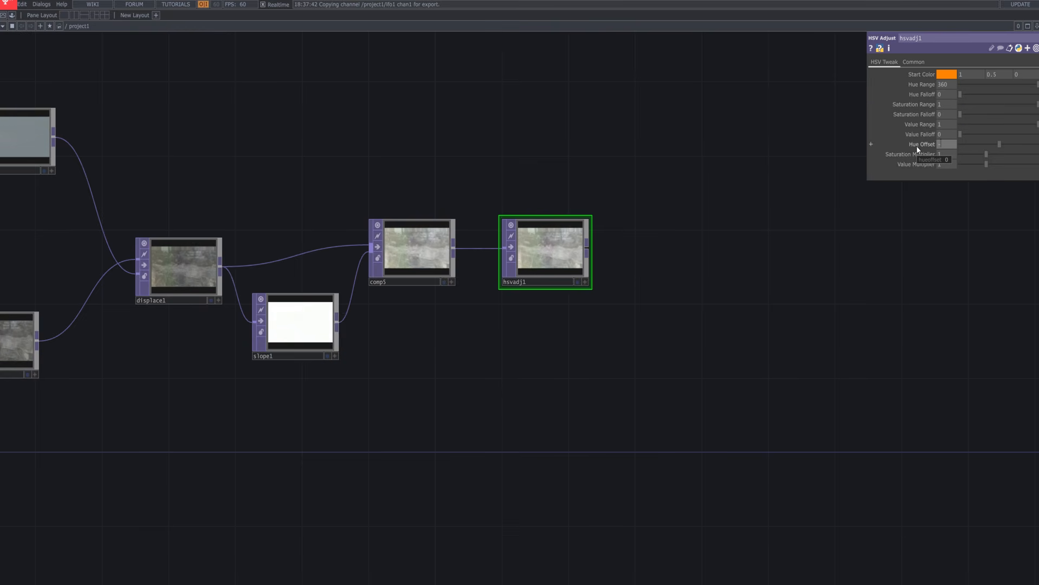
pyautogui.moveTo(917, 149); pyautogui.dragTo(851, 281)
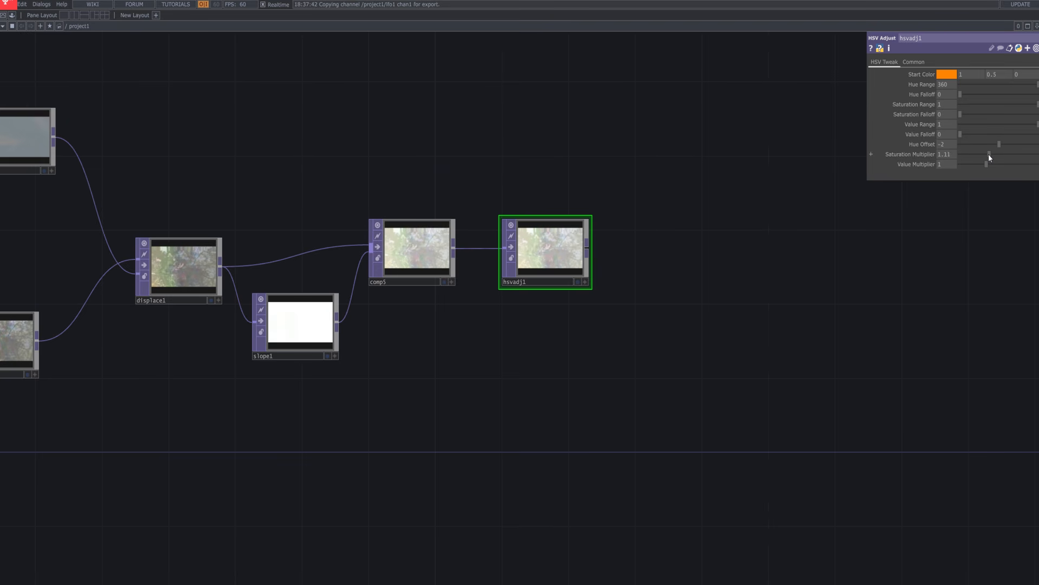
pyautogui.moveTo(989, 157); pyautogui.dragTo(990, 164)
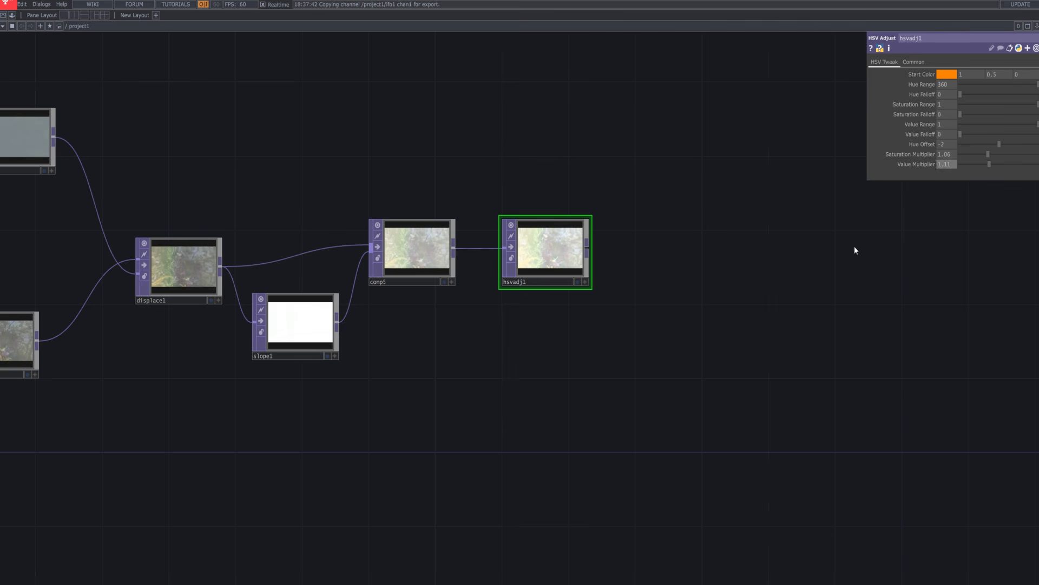
# Add a Level TOP after hsvadj1, set its Clamp Input to Clamp [0-1], and check the image up close.
pyautogui.rightClick(586, 249)
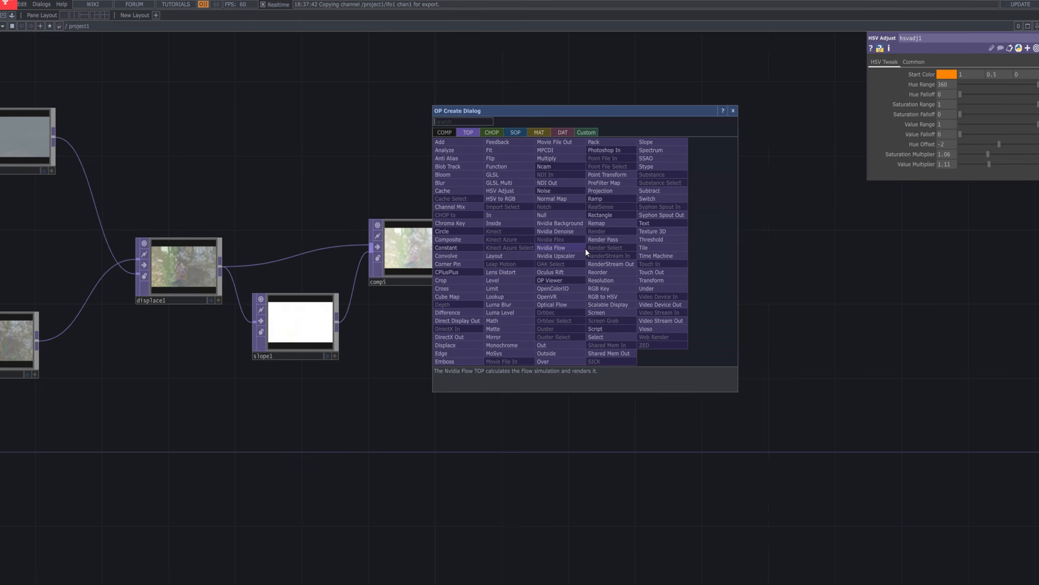
pyautogui.write('level')
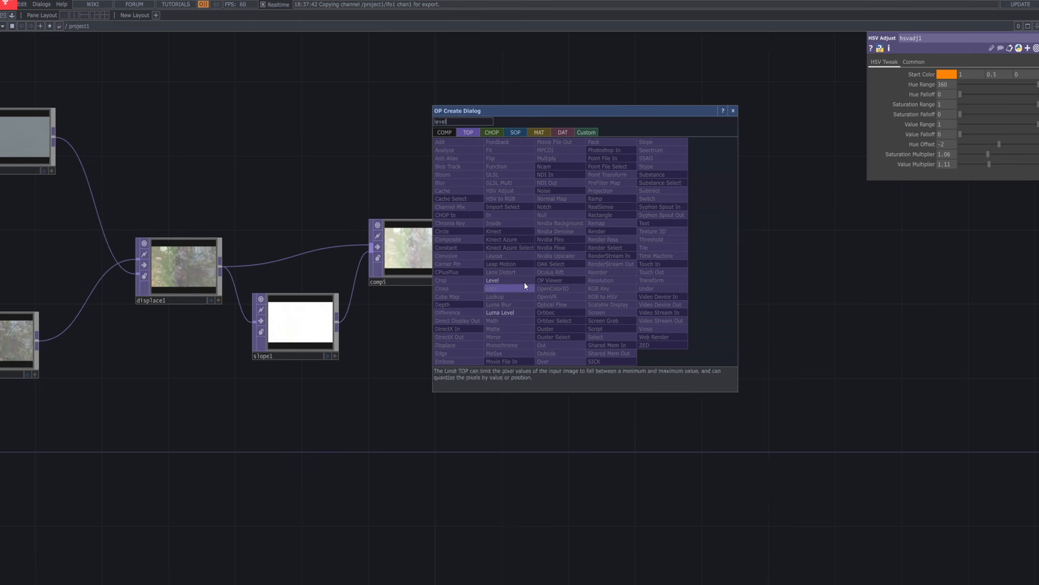
pyautogui.click(524, 281)
pyautogui.click(670, 254)
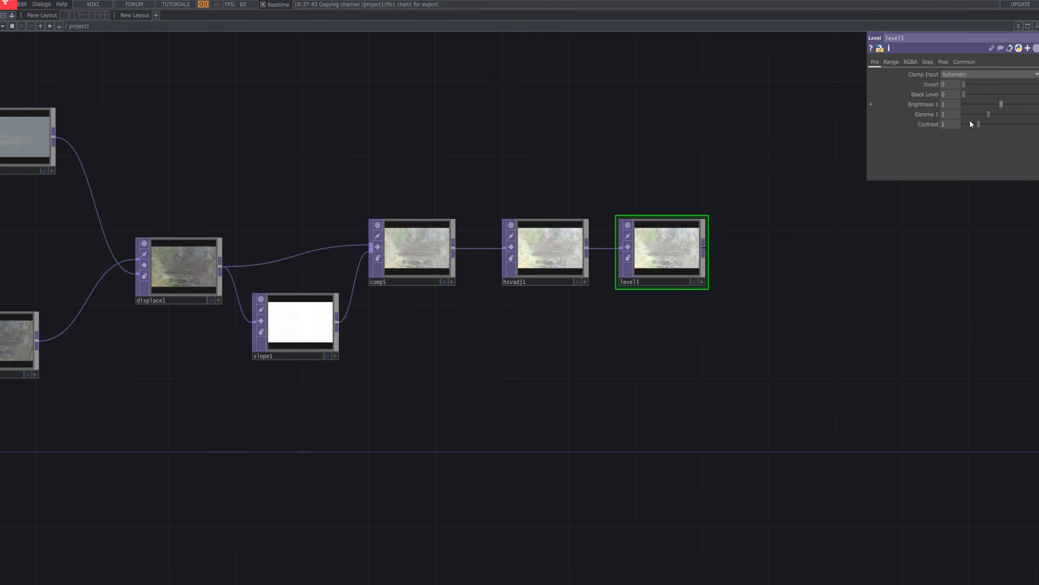
pyautogui.click(986, 75)
pyautogui.click(976, 84)
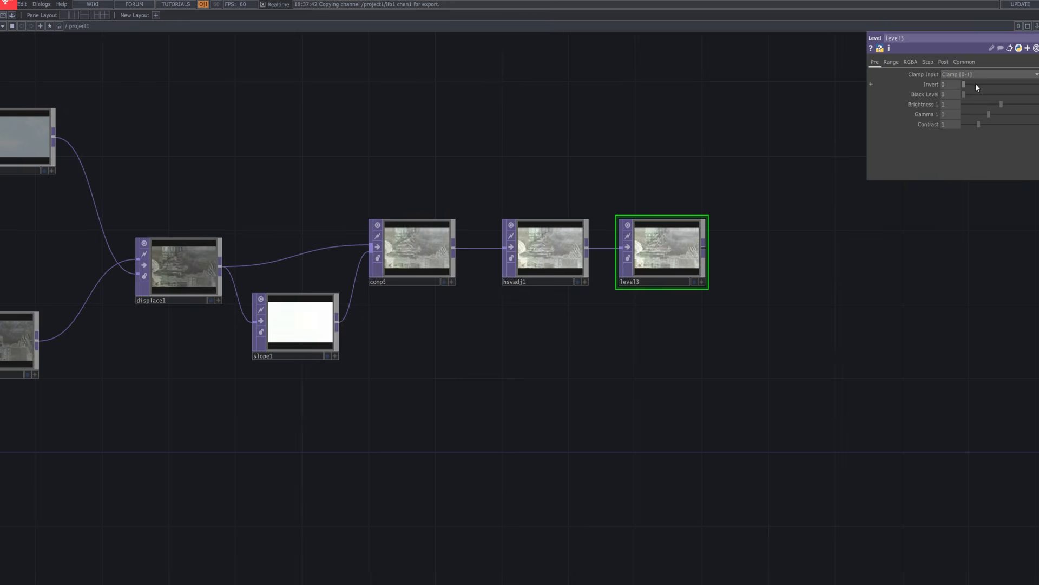
pyautogui.scroll(5, 745, 237)
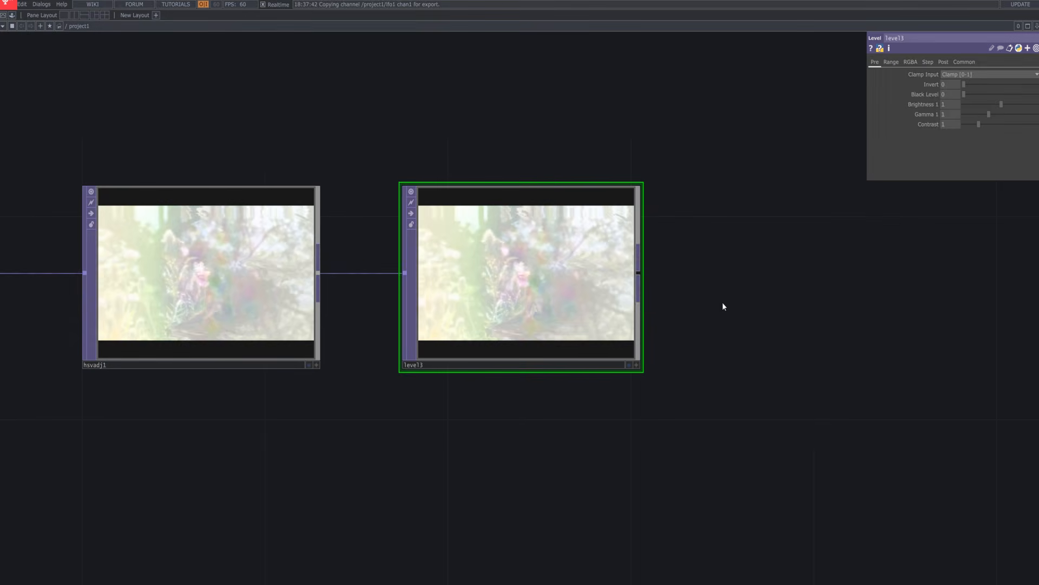
# Set the level3 node's brightness to 0.99 and its gamma to 1.02.
pyautogui.scroll(3, 759, 292)
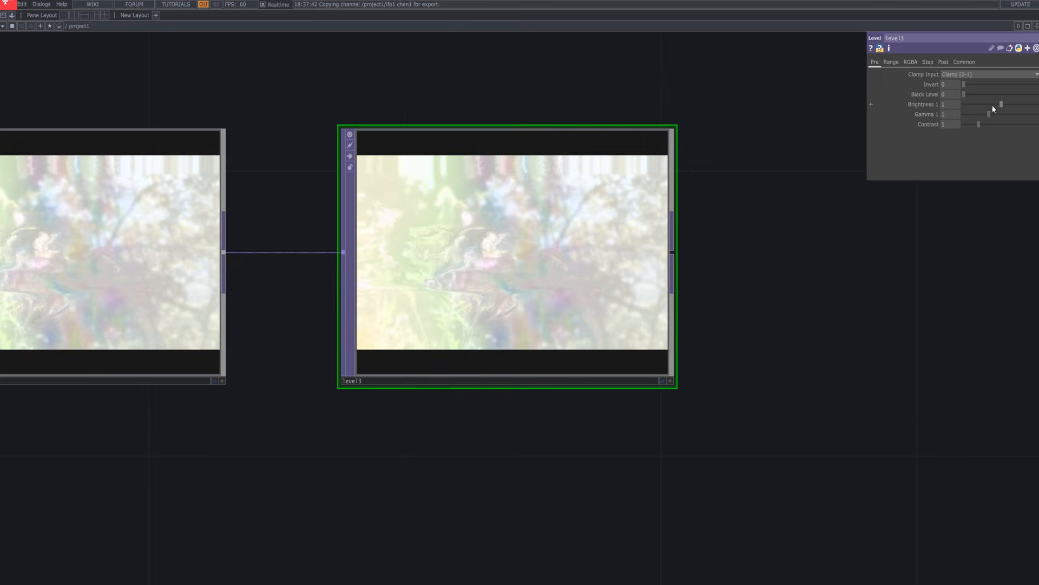
pyautogui.moveTo(954, 106); pyautogui.dragTo(908, 111)
pyautogui.write('0')
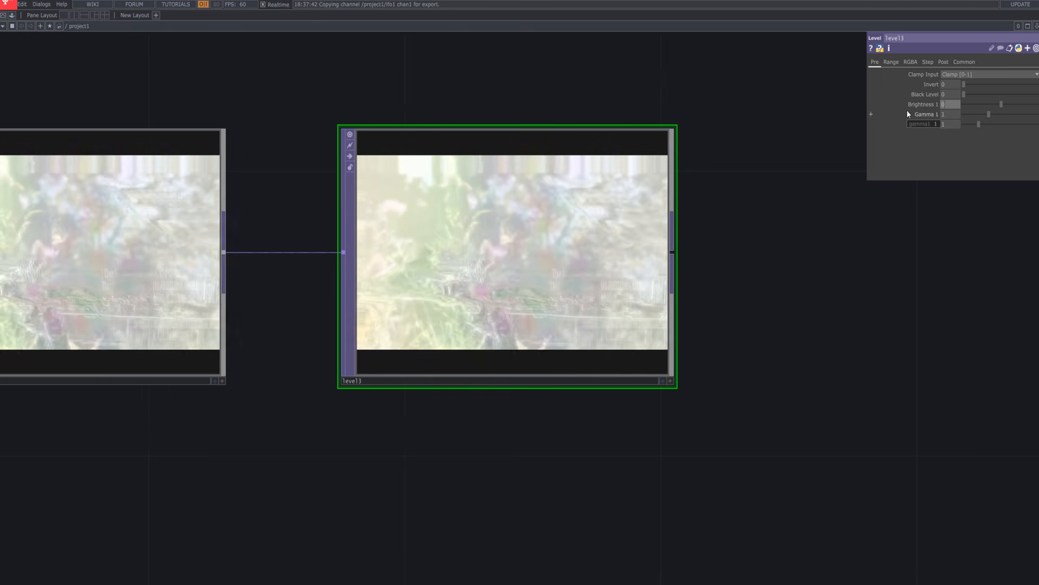
pyautogui.write('.99')
pyautogui.press('Return')
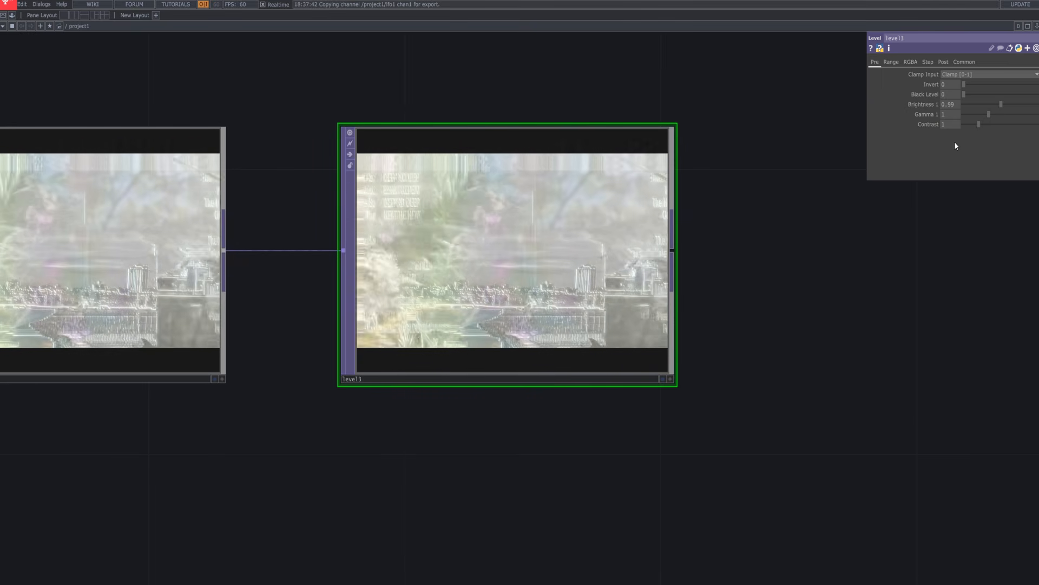
pyautogui.moveTo(957, 117); pyautogui.dragTo(928, 121)
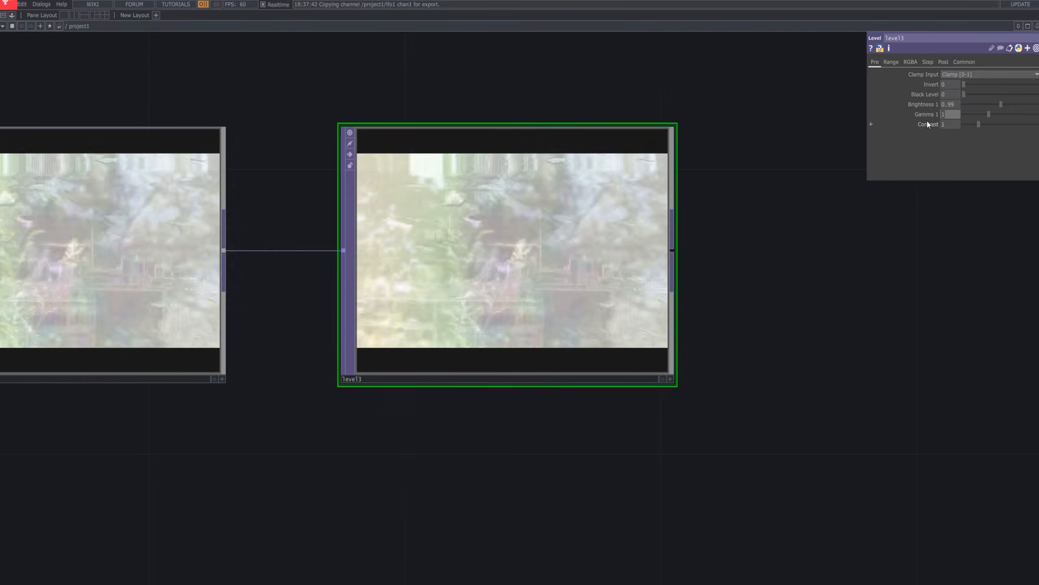
pyautogui.write('1.02')
pyautogui.press('Return')
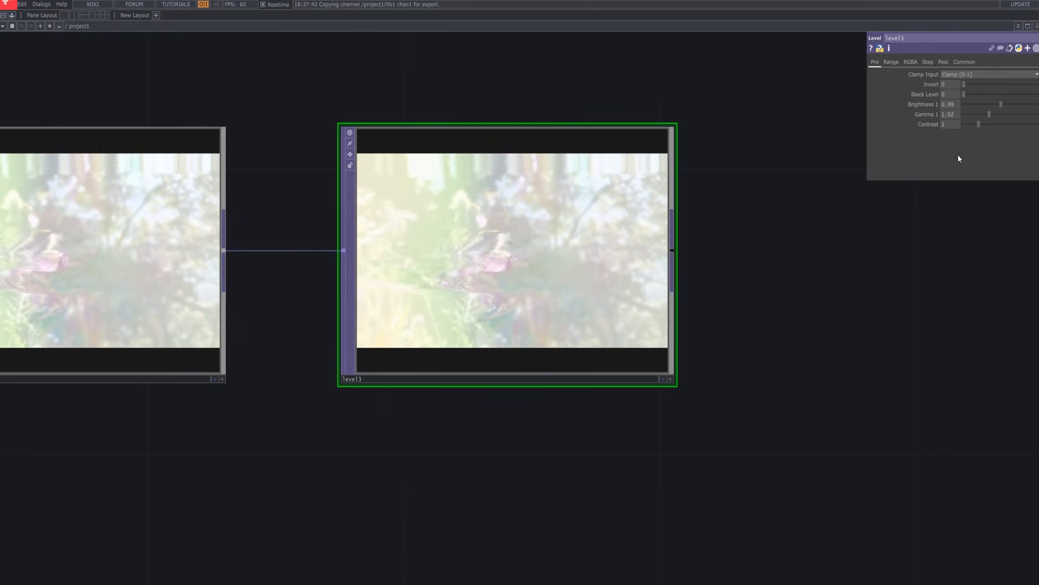
# Add a Transform TOP fed by the level3 output and line it up with the node chain.
pyautogui.scroll(-5, 767, 316)
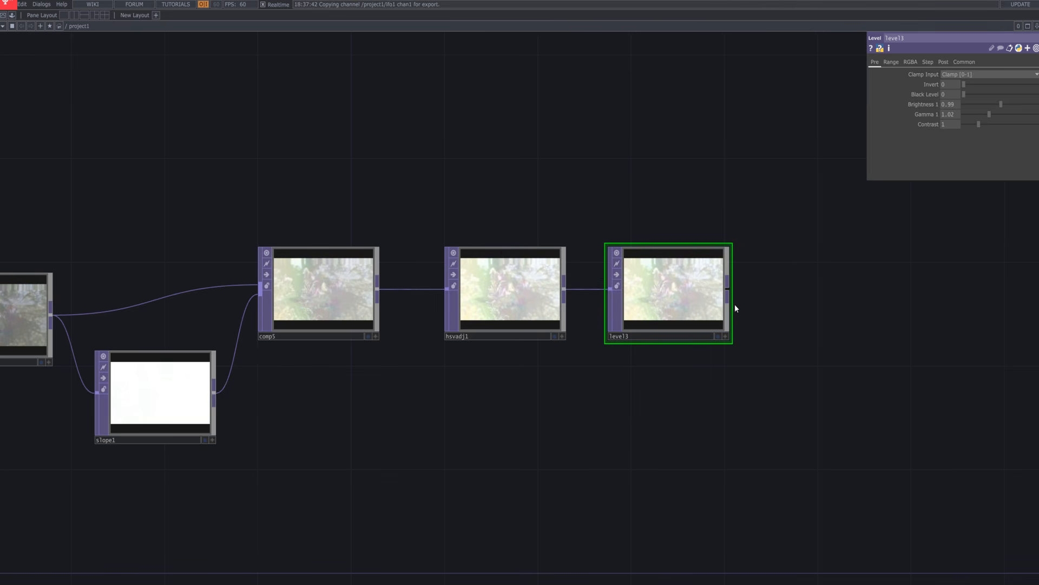
pyautogui.click(728, 294)
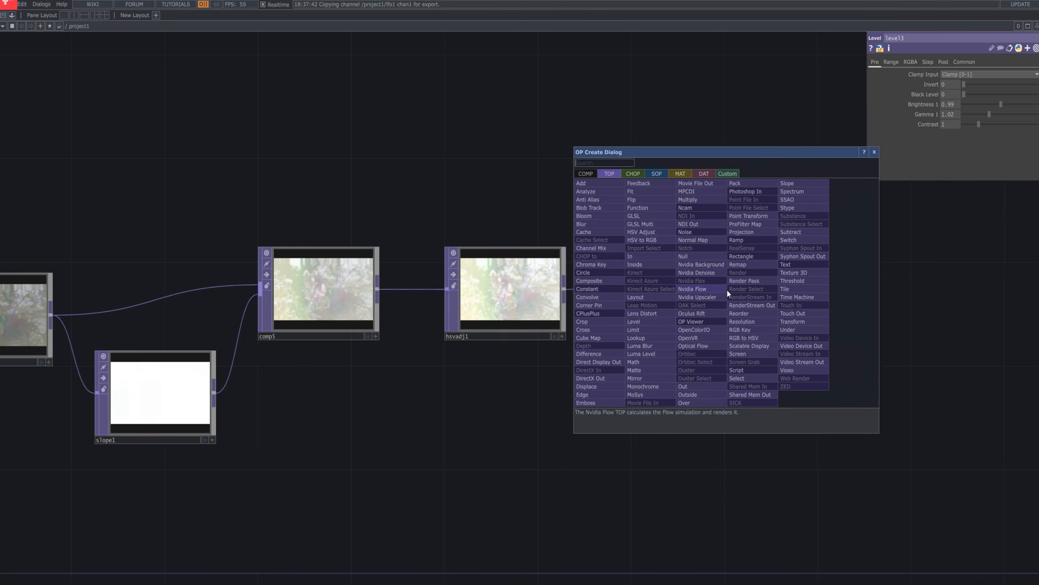
pyautogui.write('tran')
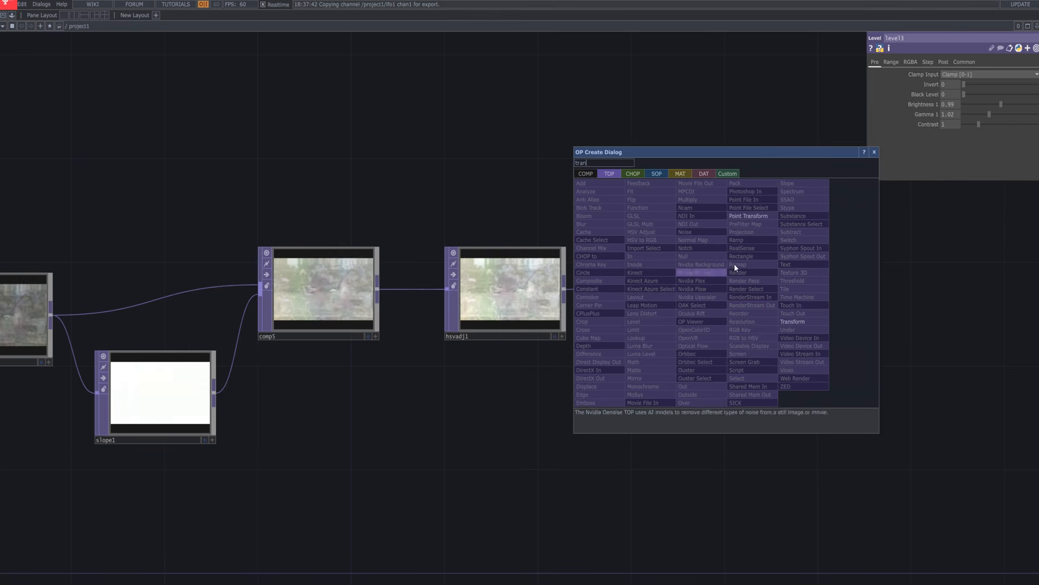
pyautogui.click(801, 321)
pyautogui.click(842, 321)
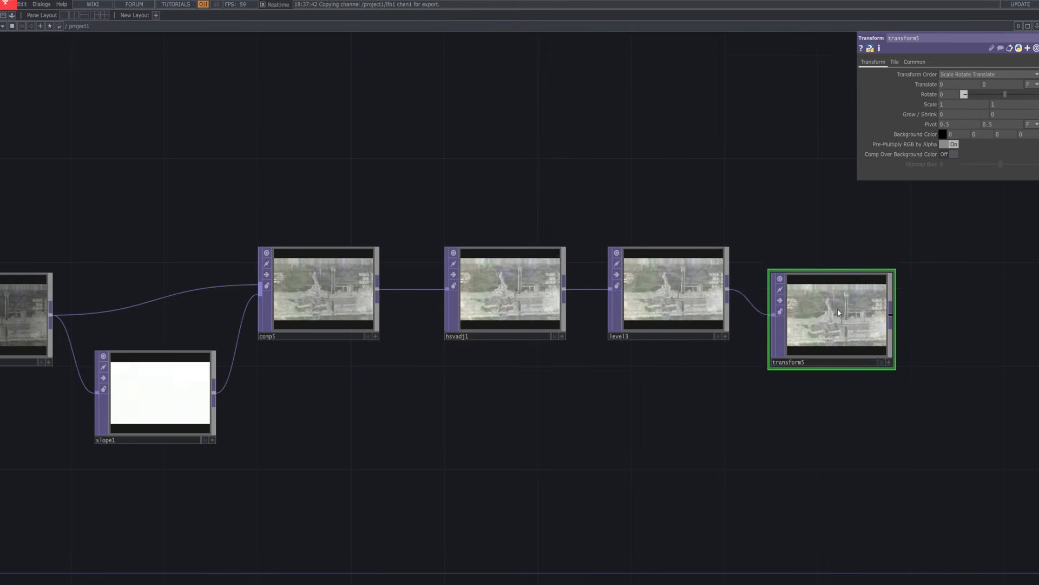
pyautogui.moveTo(910, 309); pyautogui.dragTo(610, 312)
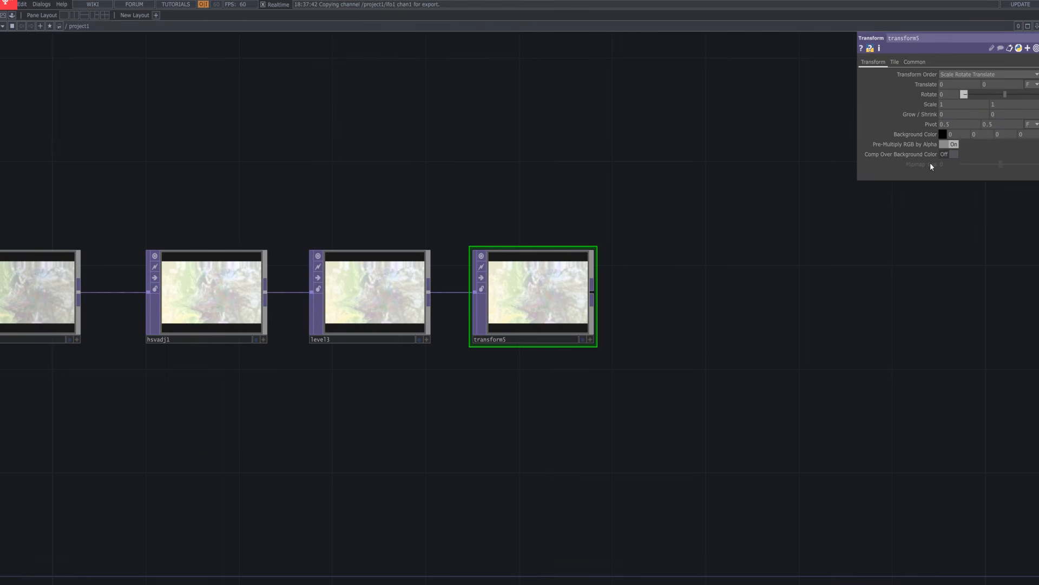
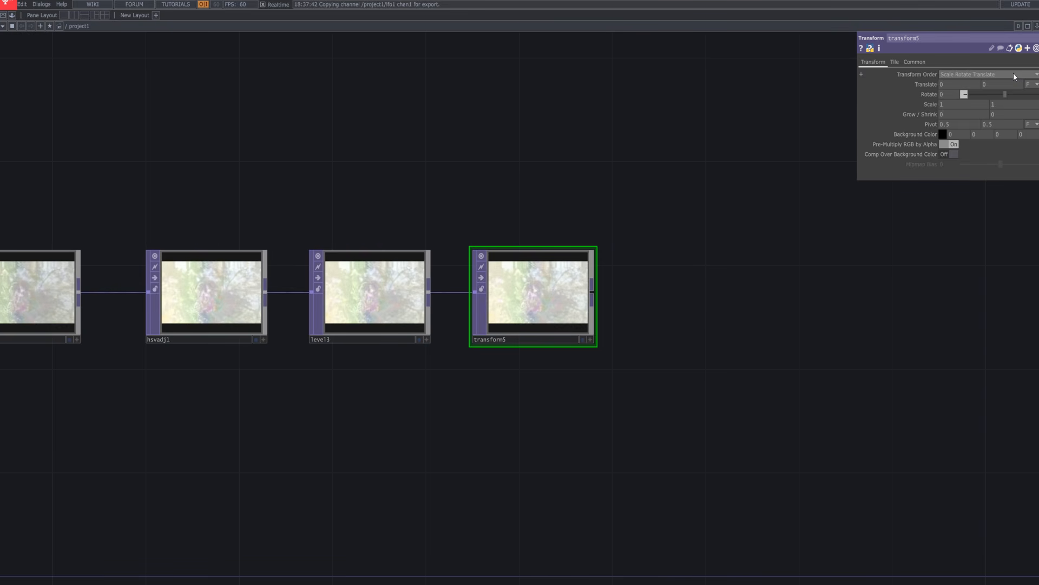
# Set the new Transform node's tile extend mode to Repeat, leaving Limit Tiles off.
pyautogui.click(895, 63)
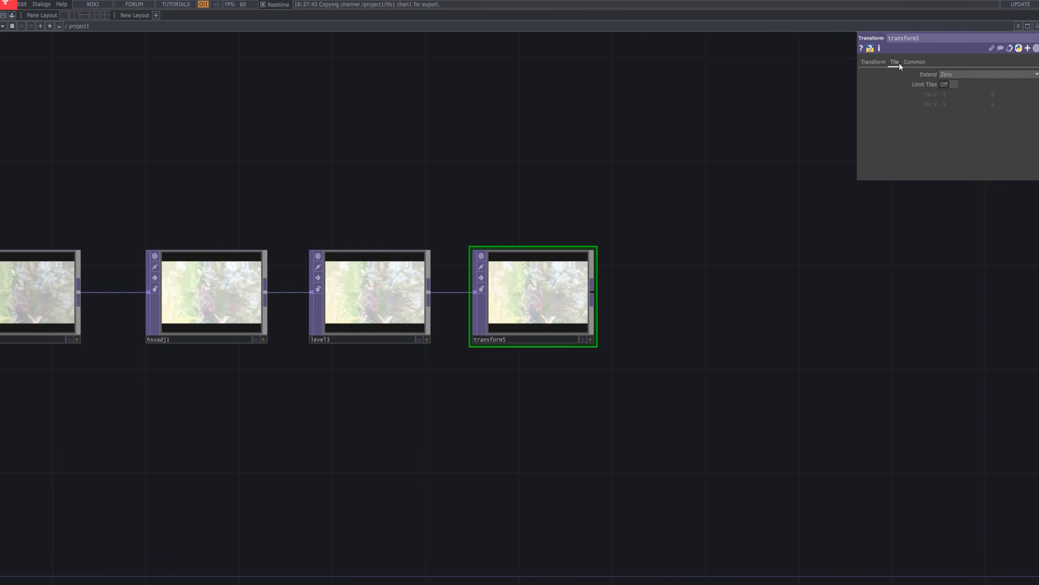
pyautogui.click(950, 85)
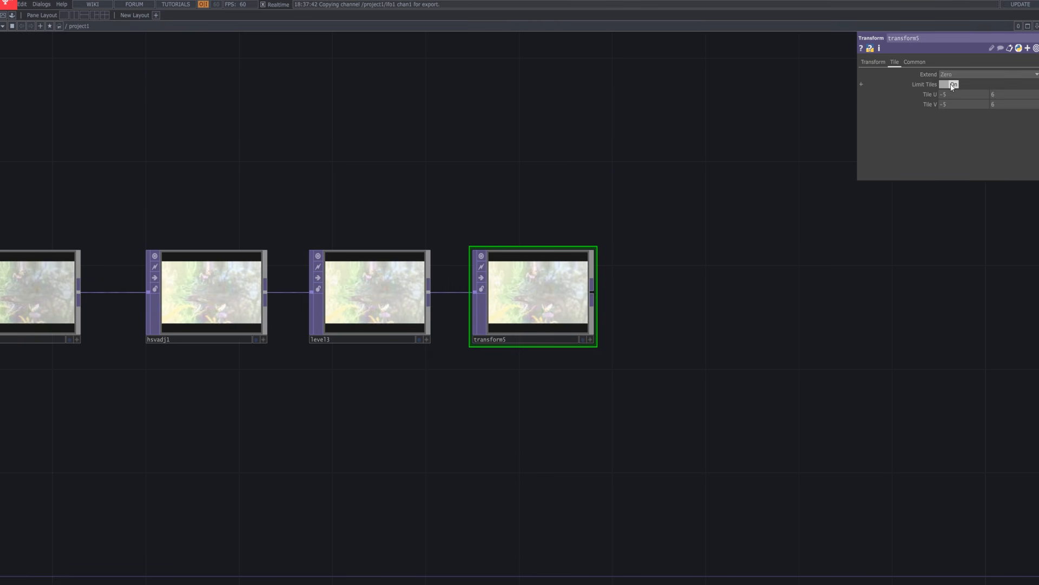
pyautogui.click(960, 76)
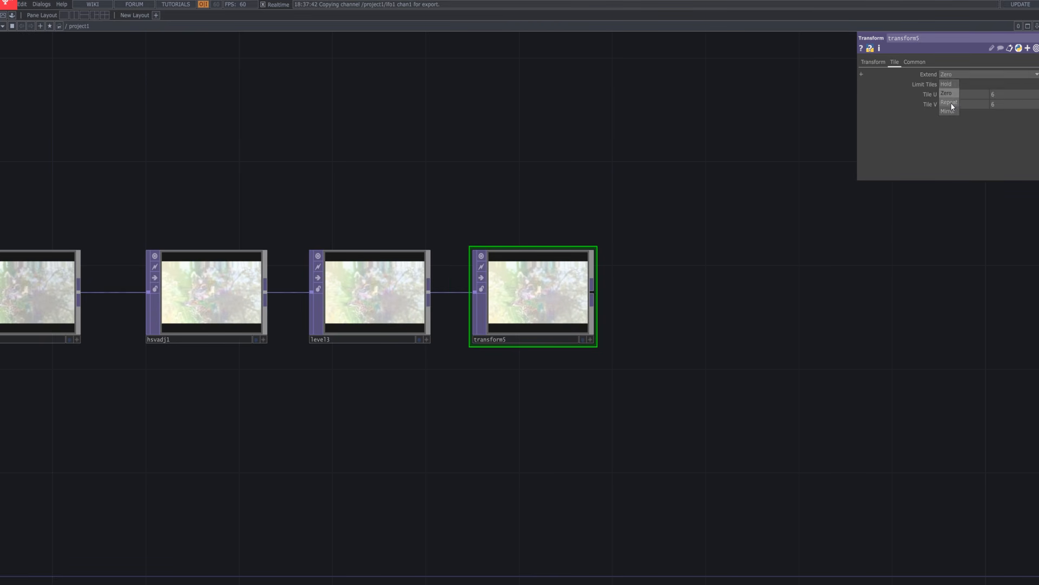
pyautogui.click(953, 85)
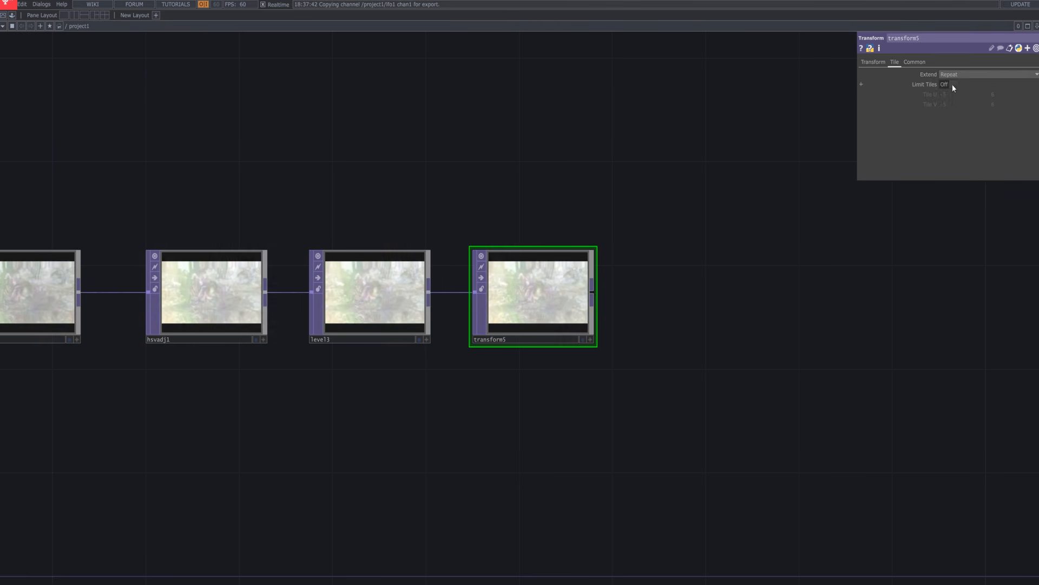
pyautogui.scroll(5, 550, 318)
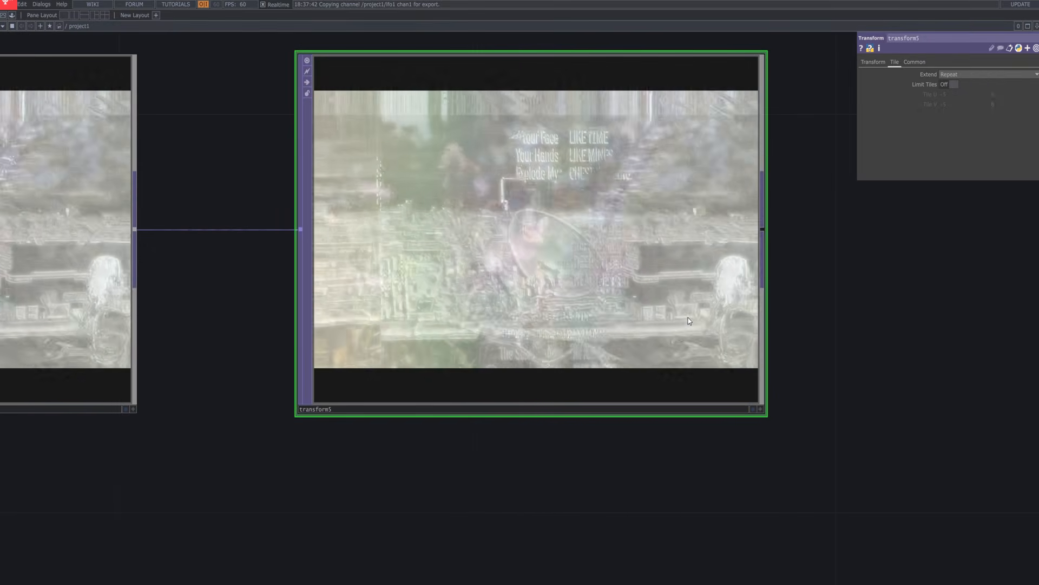
pyautogui.scroll(-4, 689, 320)
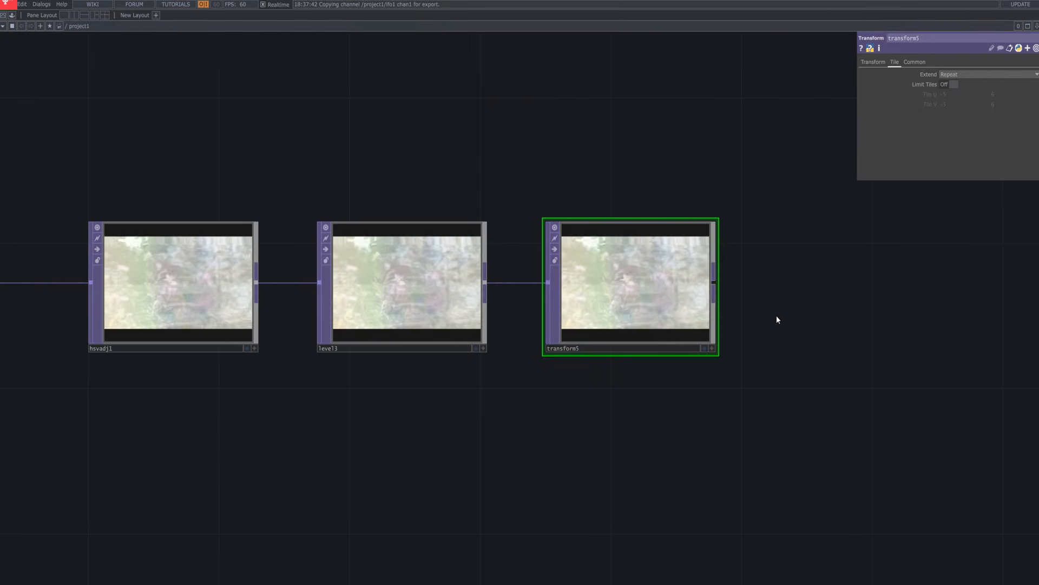
pyautogui.moveTo(763, 312); pyautogui.dragTo(632, 289, button='middle')
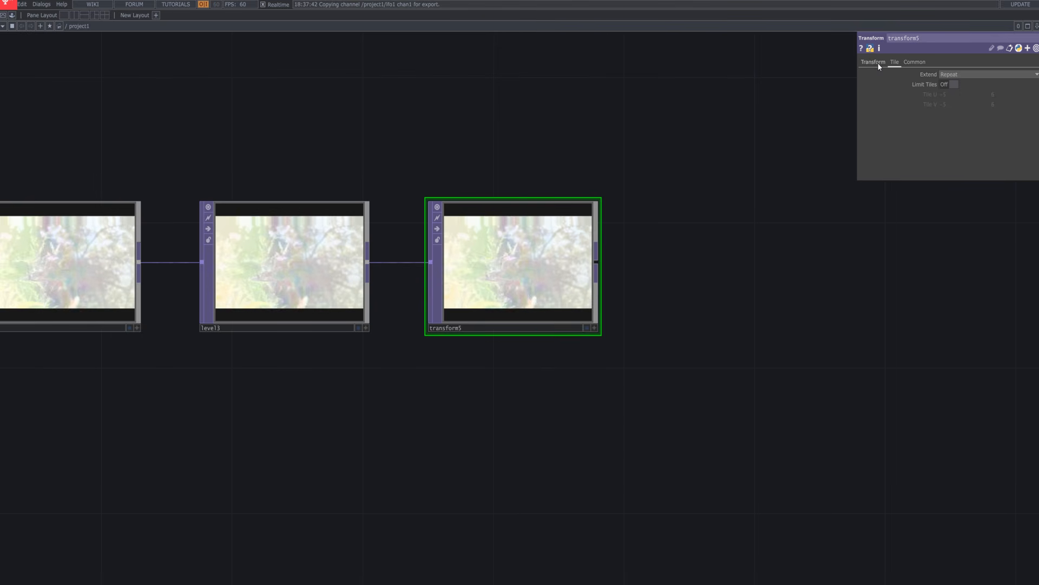
pyautogui.click(954, 84)
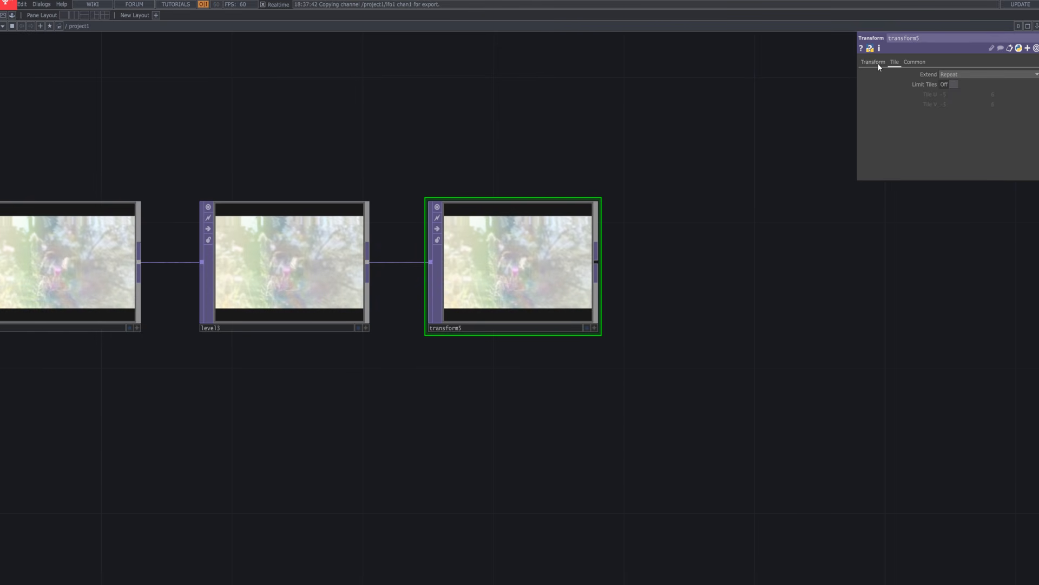
pyautogui.click(874, 61)
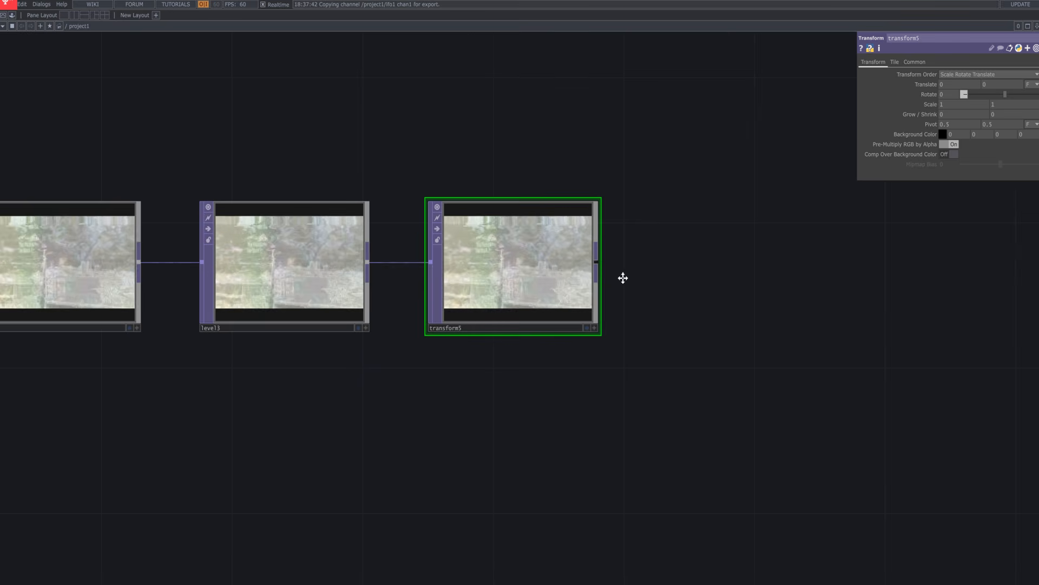
# Add a Composite TOP fed by the transform5 output and set its operation to Average.
pyautogui.moveTo(623, 278); pyautogui.dragTo(596, 271)
pyautogui.moveTo(617, 306); pyautogui.dragTo(564, 299)
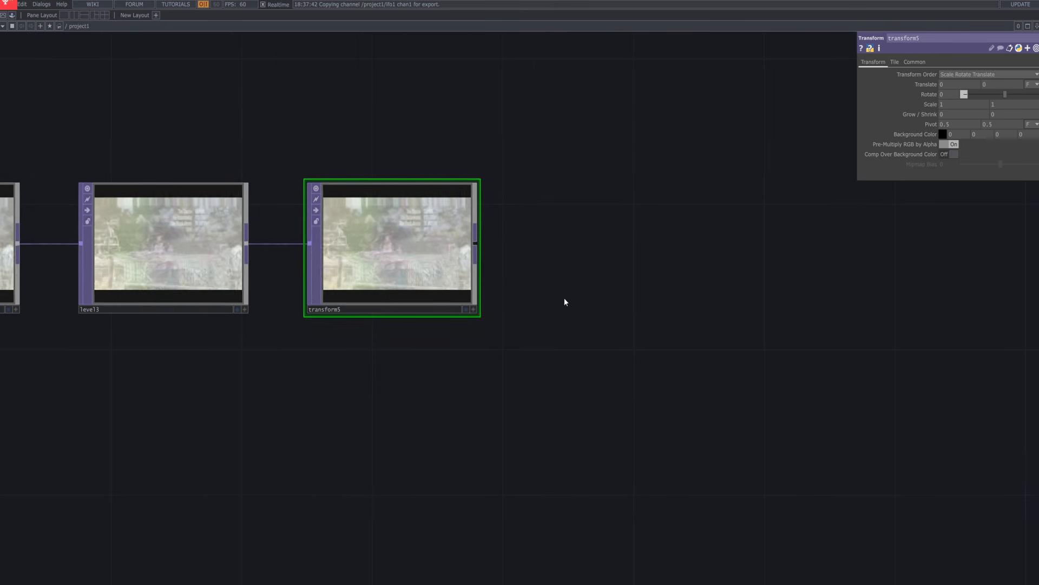
pyautogui.click(474, 242)
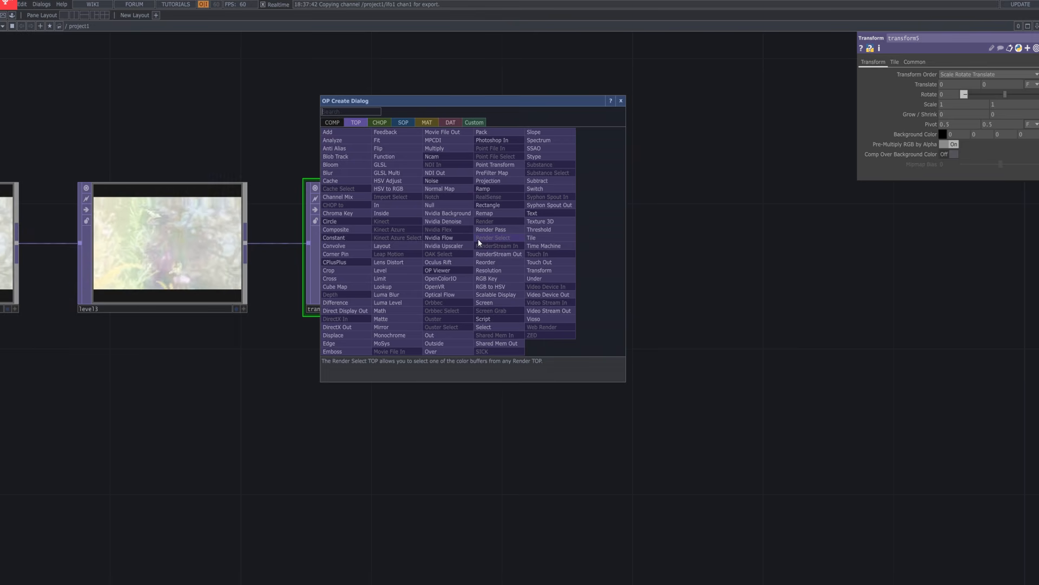
pyautogui.write('com')
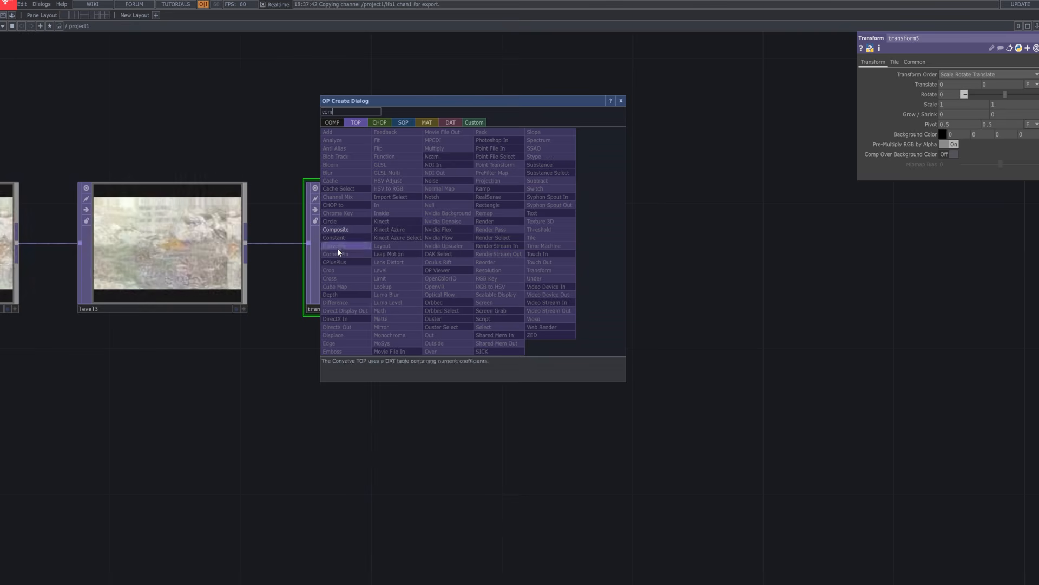
pyautogui.click(335, 230)
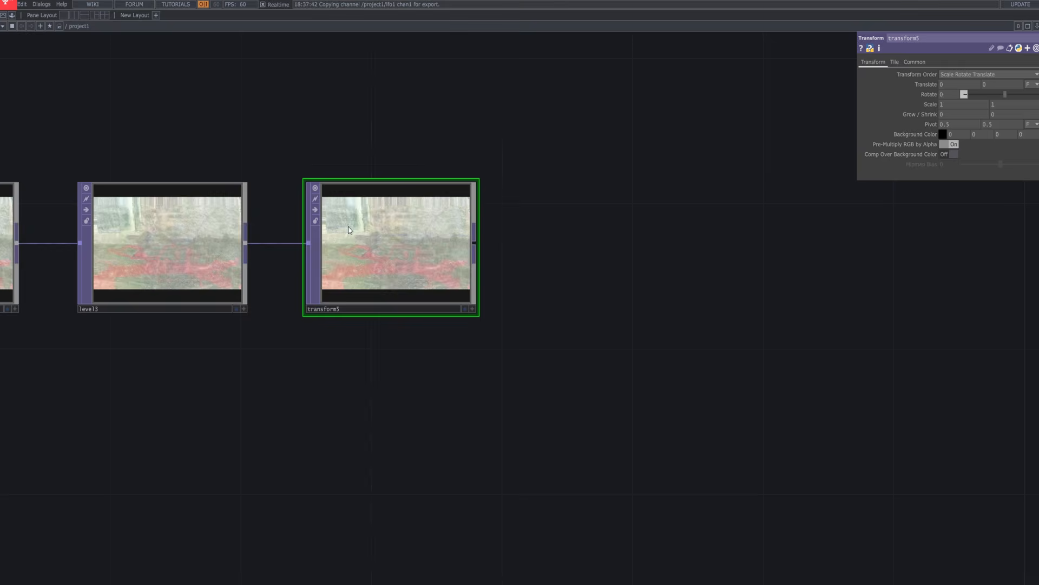
pyautogui.click(647, 311)
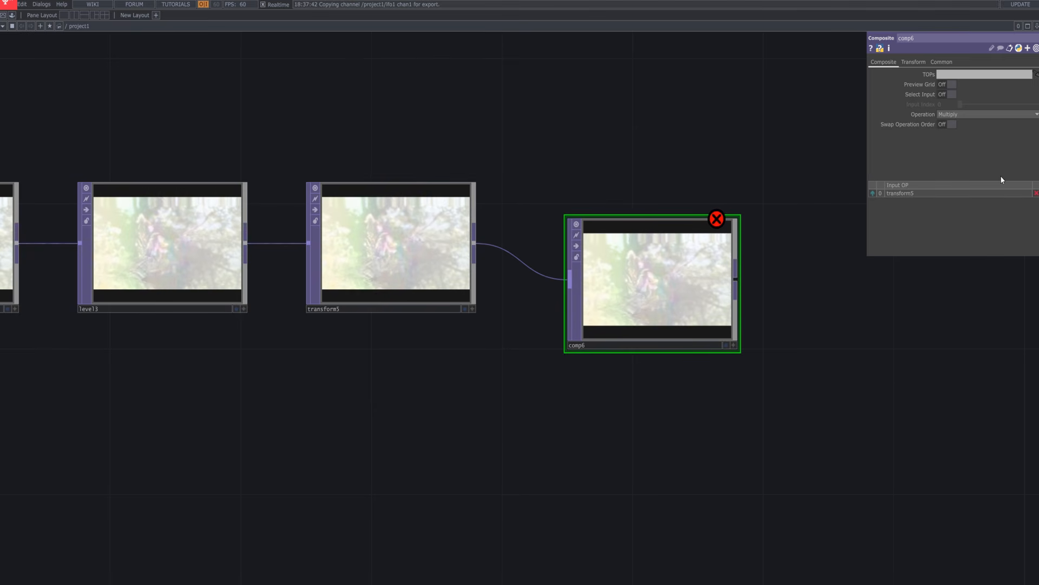
pyautogui.click(996, 113)
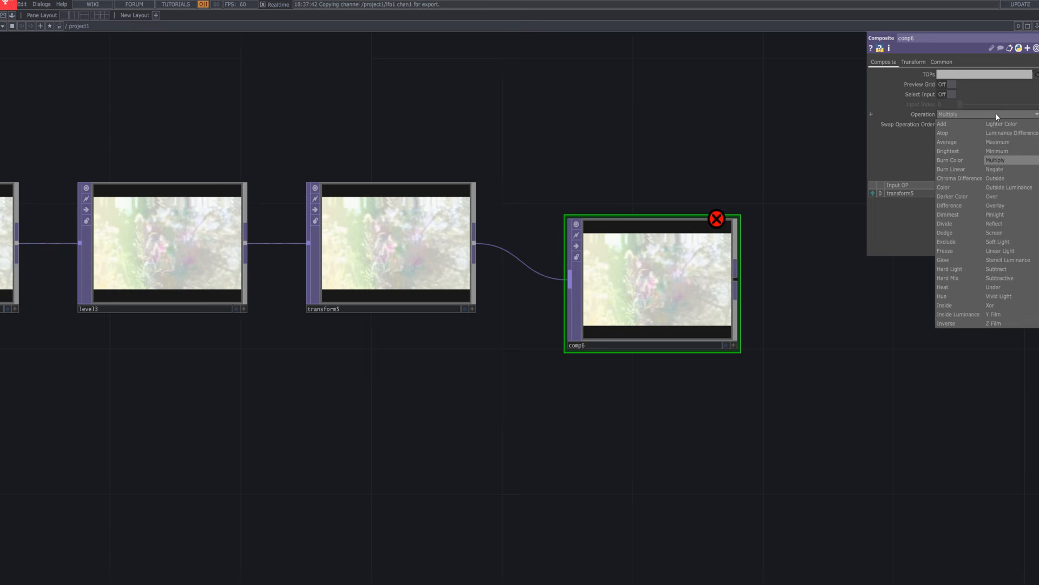
pyautogui.click(965, 140)
# Move the comp6 node below the chain and connect the comp3 output as its second input.
pyautogui.moveTo(691, 306); pyautogui.dragTo(687, 346)
pyautogui.scroll(-5, 598, 412)
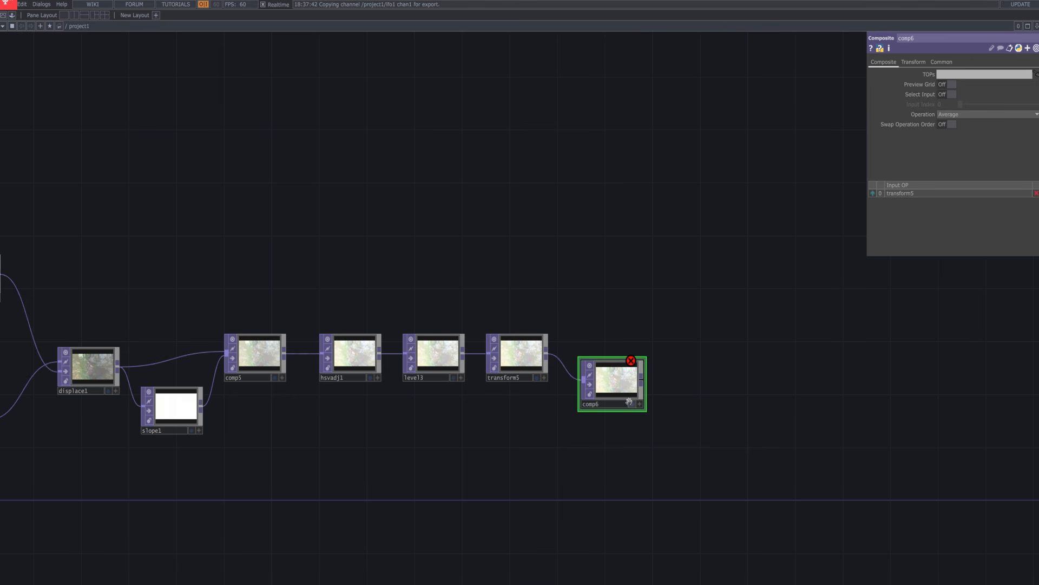
pyautogui.moveTo(604, 470); pyautogui.dragTo(735, 434)
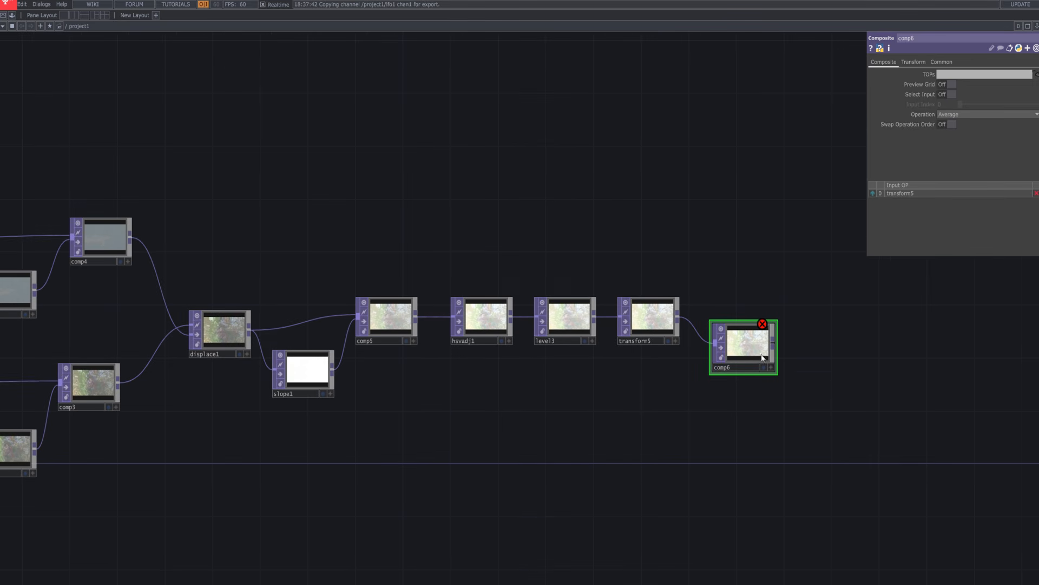
pyautogui.moveTo(761, 350); pyautogui.dragTo(785, 391)
pyautogui.moveTo(605, 447); pyautogui.dragTo(647, 362)
pyautogui.moveTo(640, 378); pyautogui.dragTo(612, 421, button='middle')
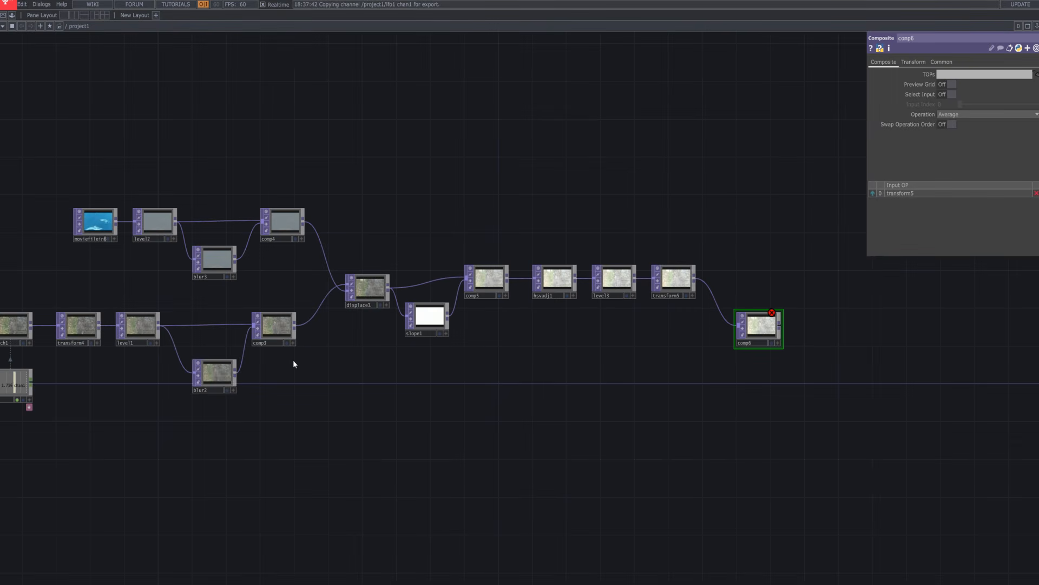
pyautogui.click(299, 327)
pyautogui.click(758, 333)
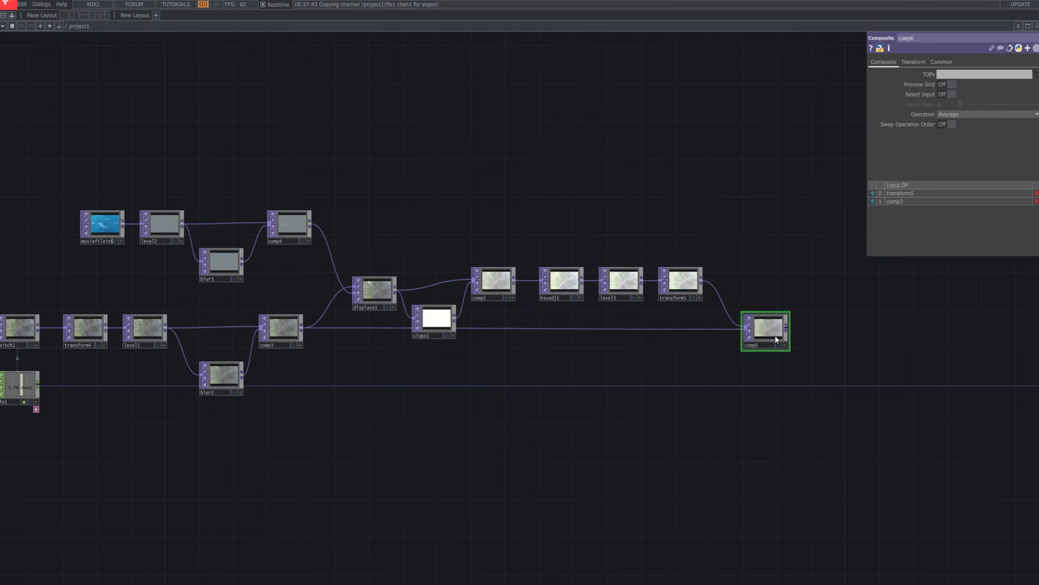
# Move the comp6 node further down, well clear of the chain ending in transform5.
pyautogui.scroll(10, 785, 336)
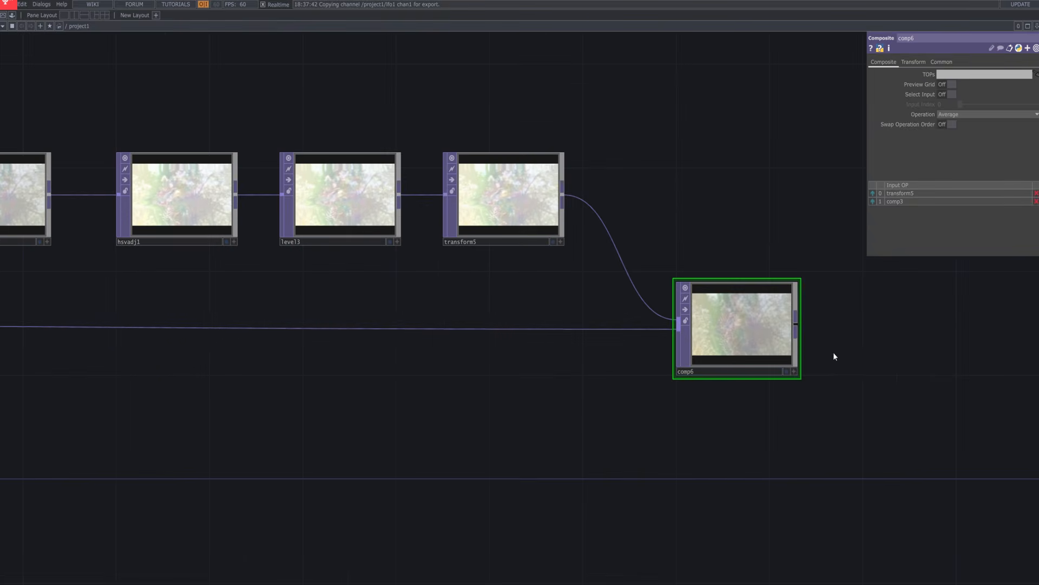
pyautogui.scroll(-5, 823, 341)
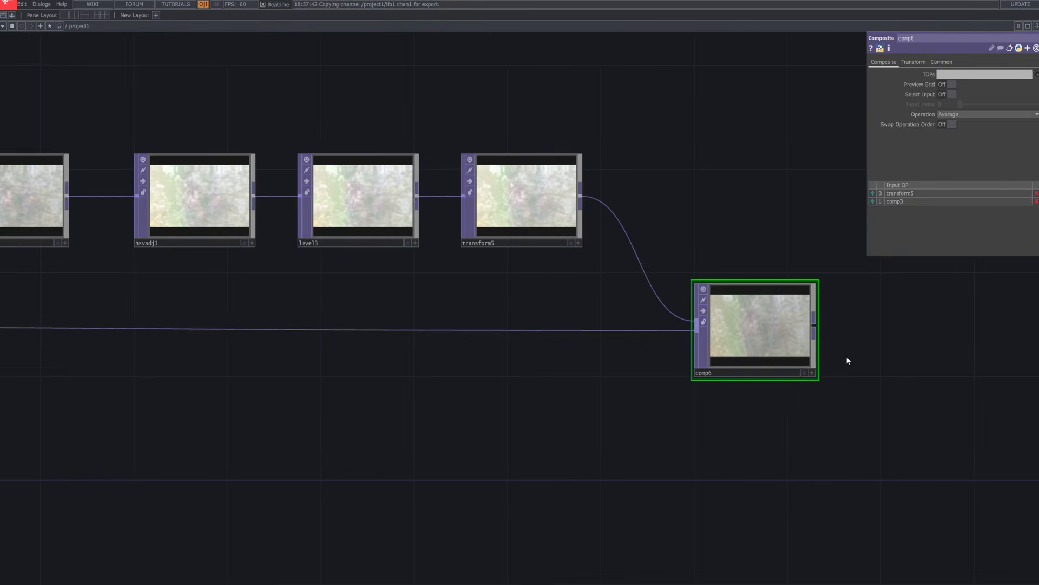
pyautogui.moveTo(846, 357); pyautogui.dragTo(686, 319)
pyautogui.scroll(6, 686, 319)
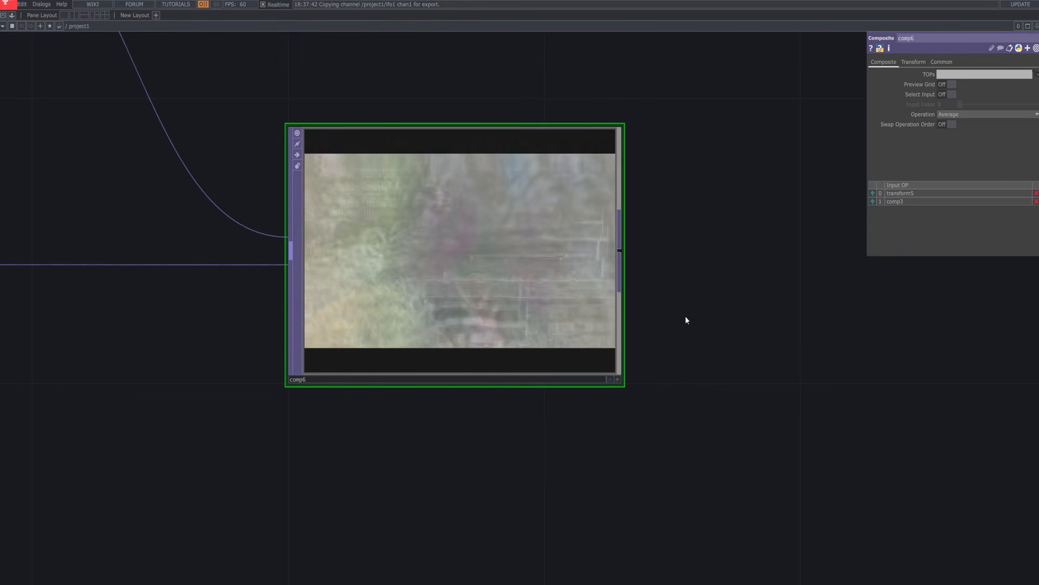
pyautogui.scroll(-6, 643, 298)
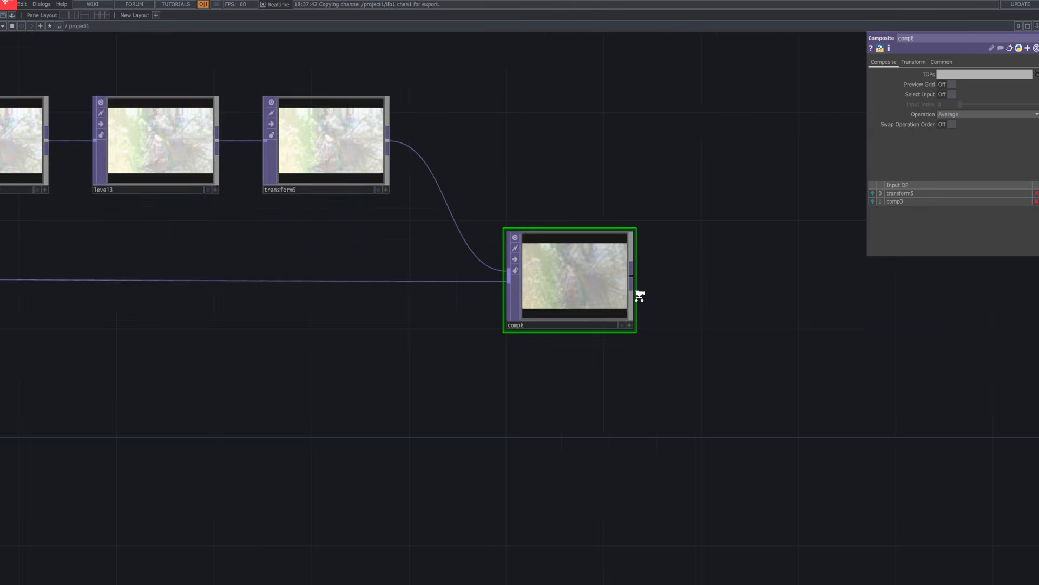
pyautogui.moveTo(680, 323); pyautogui.dragTo(649, 318)
pyautogui.moveTo(587, 308); pyautogui.dragTo(624, 413)
pyautogui.scroll(-5, 587, 387)
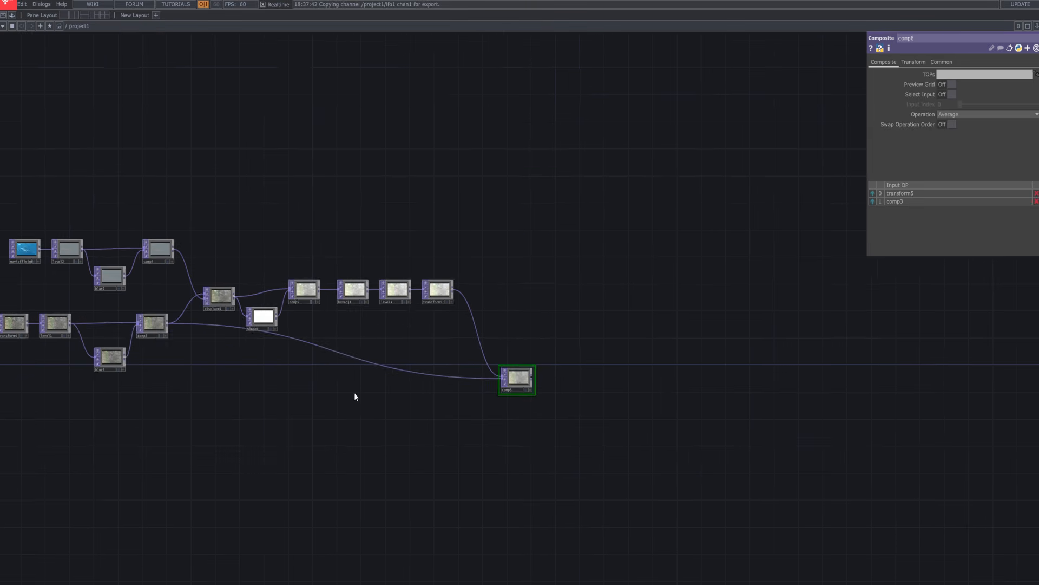
# Move the comp3 node and the blur node feeding it lower in the network.
pyautogui.moveTo(355, 395); pyautogui.dragTo(379, 383)
pyautogui.moveTo(179, 354); pyautogui.dragTo(179, 355)
pyautogui.moveTo(139, 398); pyautogui.dragTo(141, 387)
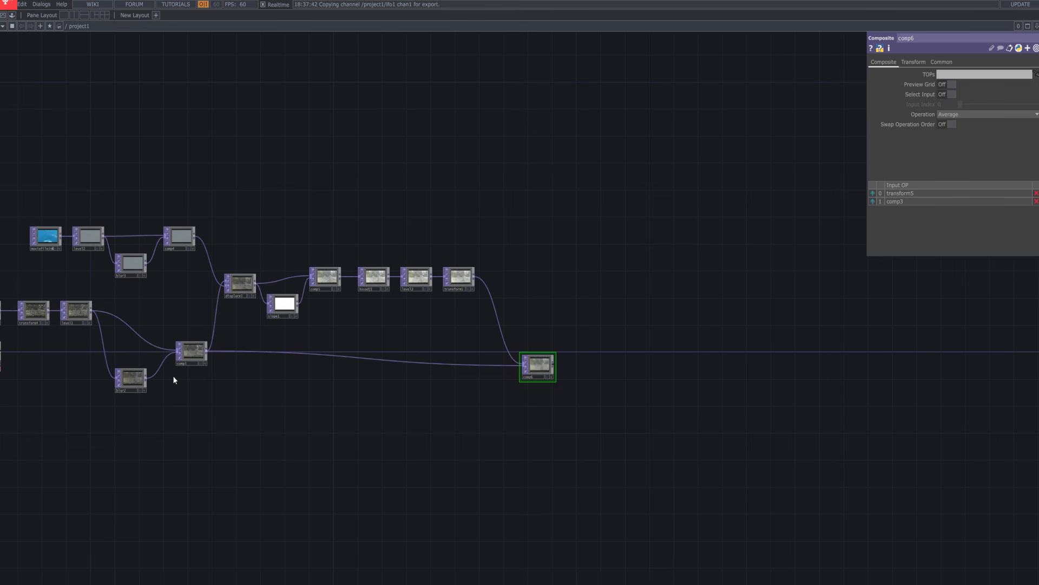
# Add a Level TOP fed by the comp6 output and place it close to comp6, slightly above it.
pyautogui.scroll(4, 585, 368)
pyautogui.press('Tab')
pyautogui.write('lev')
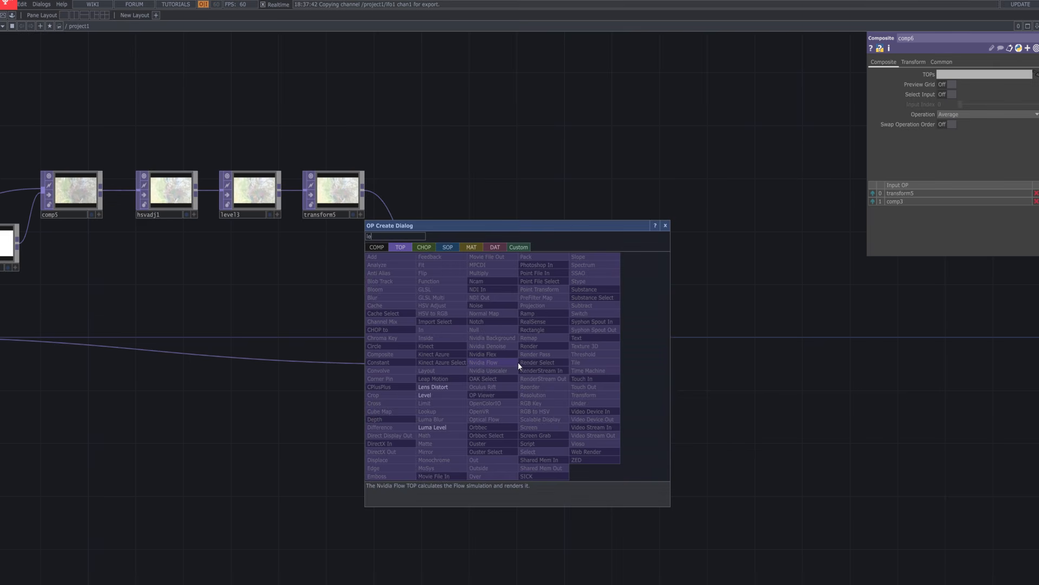
pyautogui.click(443, 394)
pyautogui.click(656, 324)
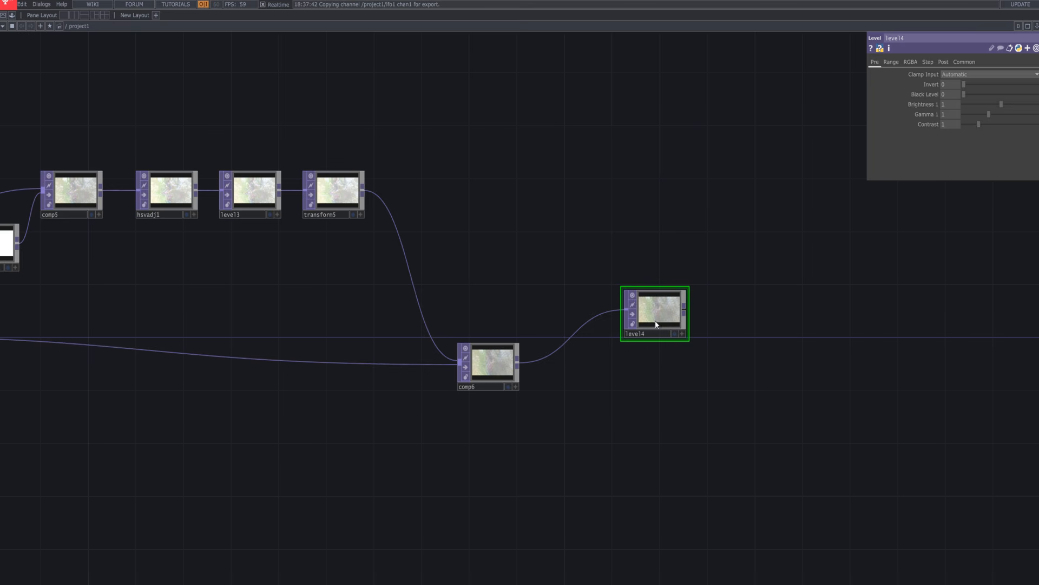
pyautogui.moveTo(644, 324); pyautogui.dragTo(626, 326)
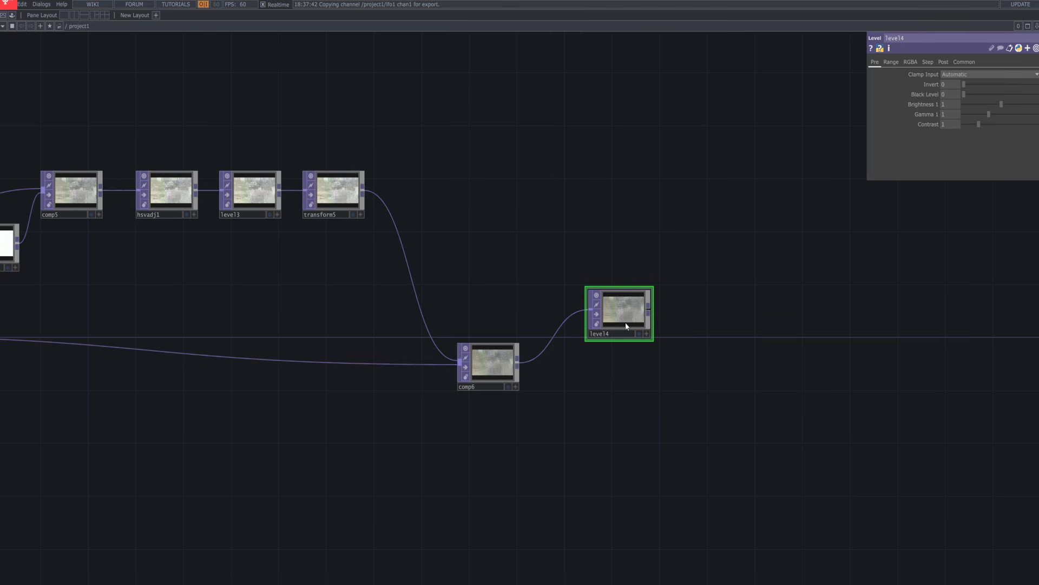
pyautogui.doubleClick(697, 398)
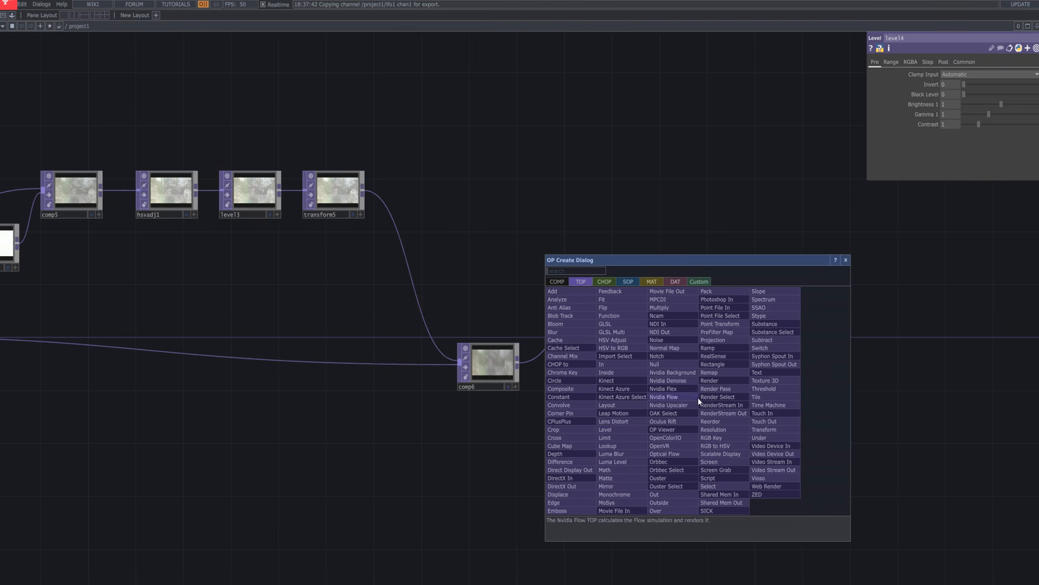
pyautogui.click(844, 263)
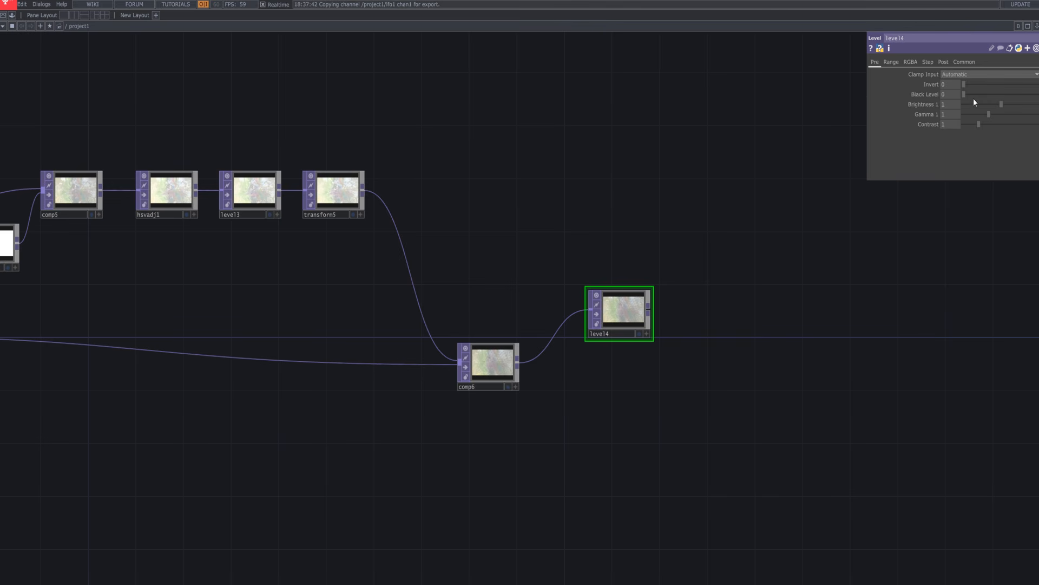
# Set the level4 node's Brightness 1 to 1.09 and Gamma 1 to 1.16.
pyautogui.moveTo(1001, 104); pyautogui.dragTo(1005, 103)
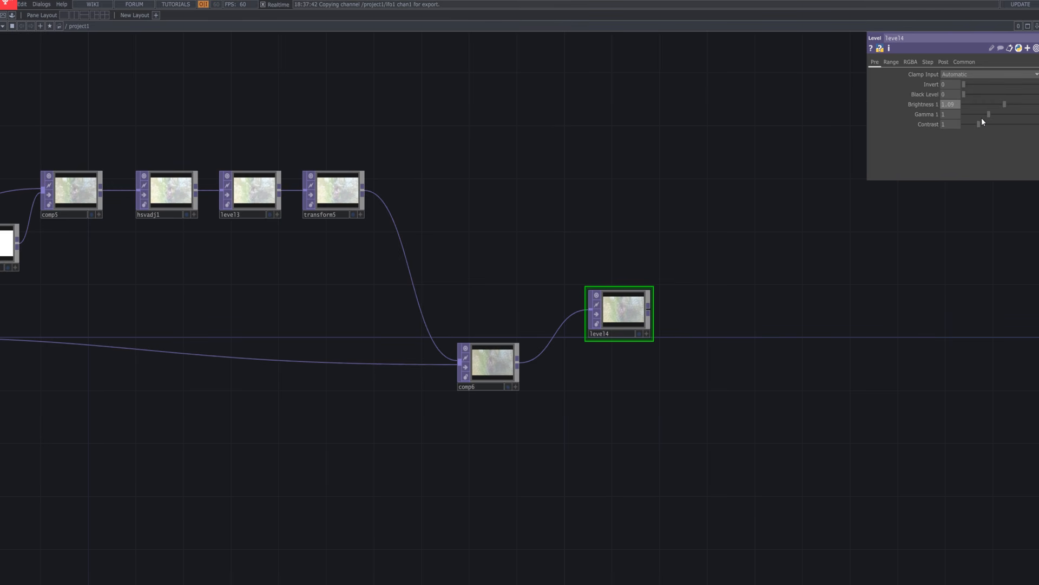
pyautogui.moveTo(988, 115); pyautogui.dragTo(993, 115)
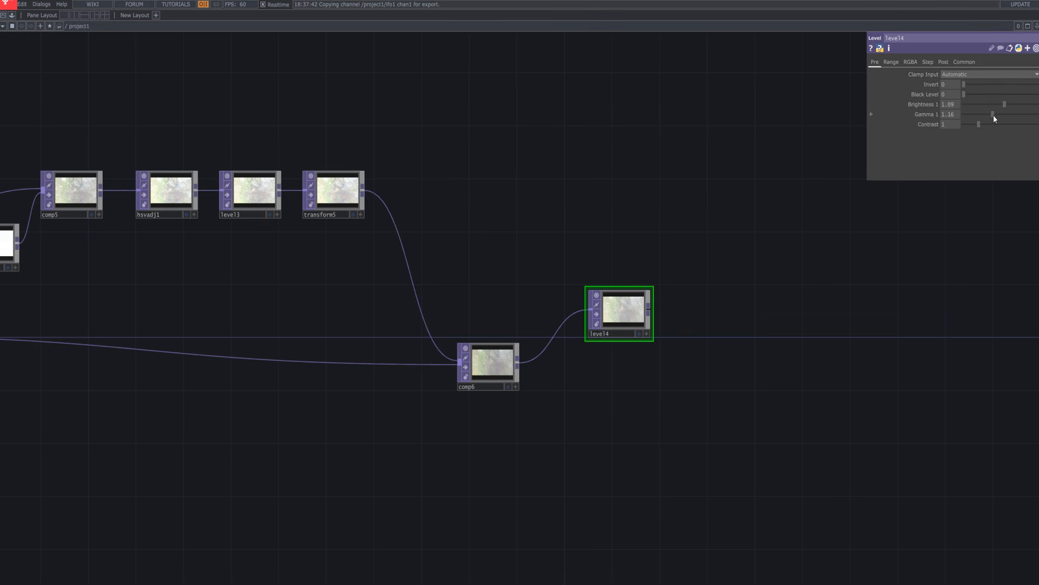
pyautogui.moveTo(993, 115); pyautogui.dragTo(993, 114)
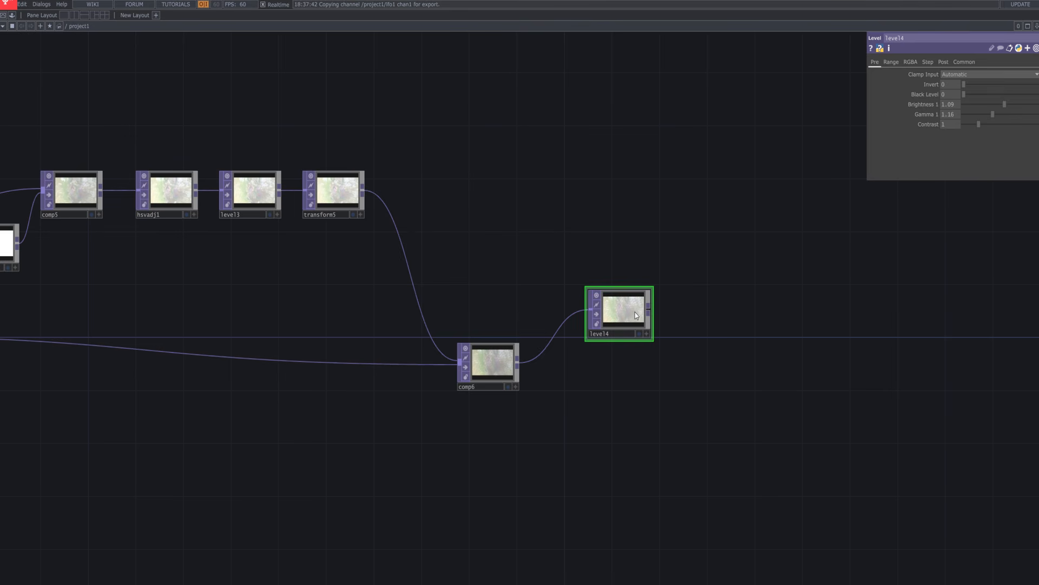
# Add an unconnected Composite TOP beyond level4, a little lower, and set its operation to Soft Light.
pyautogui.press('Tab')
pyautogui.write('com')
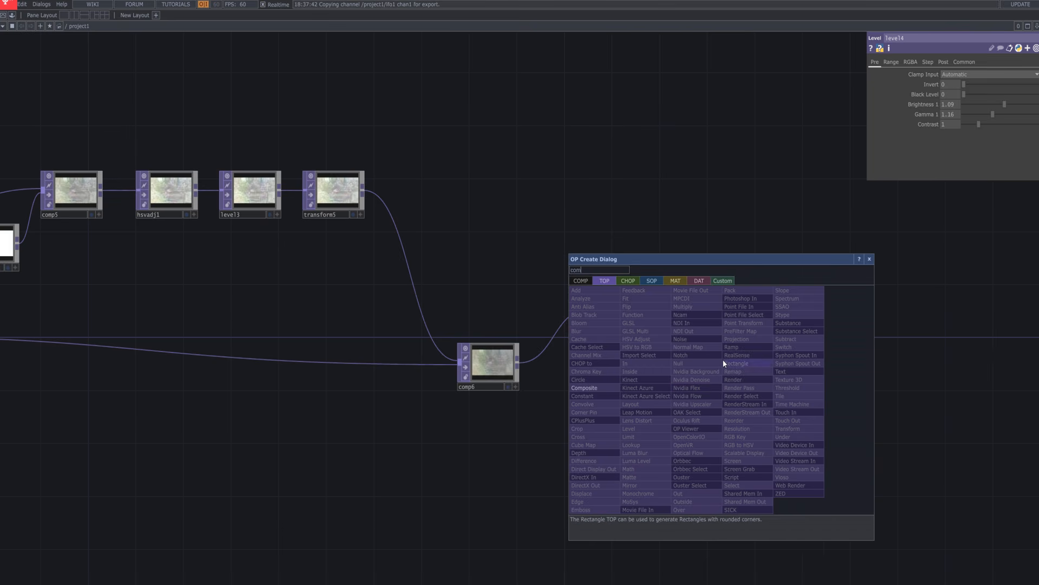
pyautogui.click(599, 388)
pyautogui.click(748, 378)
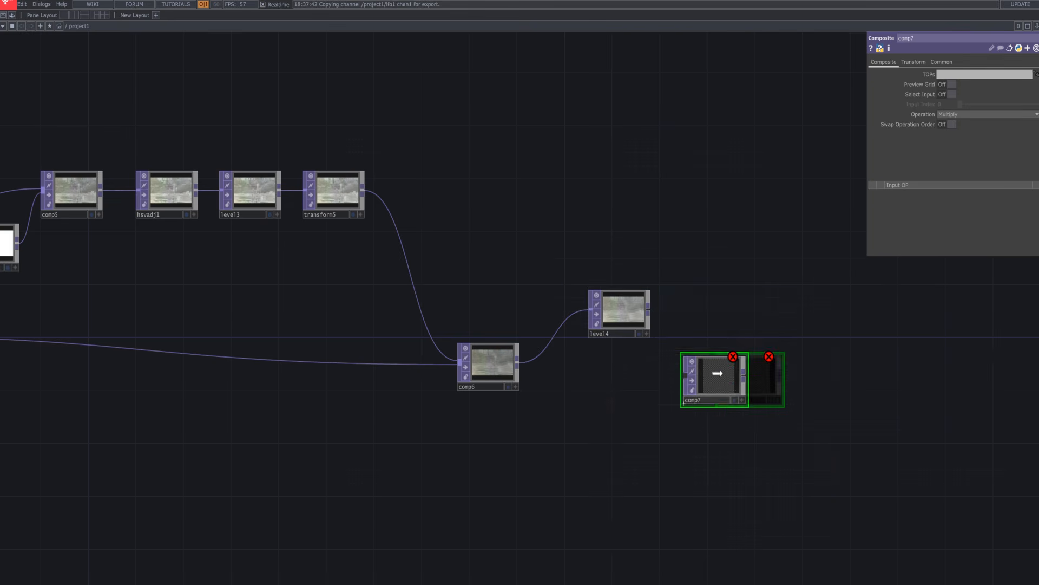
pyautogui.click(1003, 114)
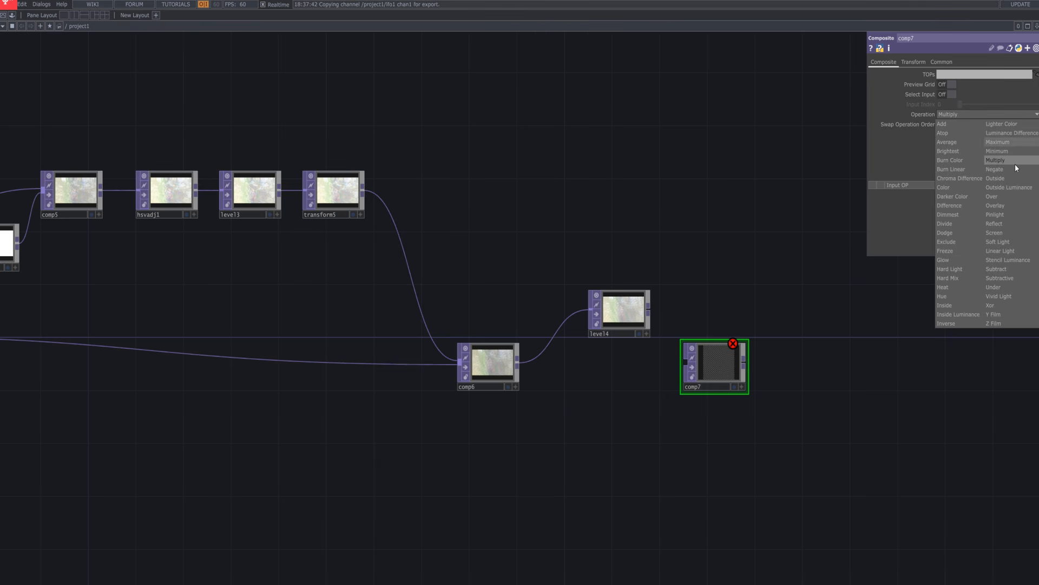
pyautogui.click(1015, 244)
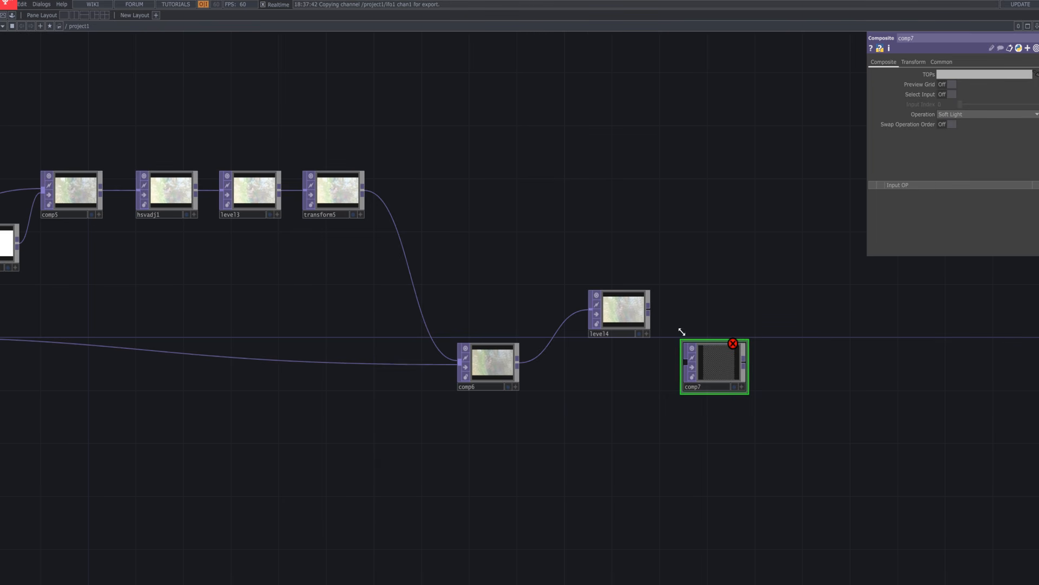
# Connect level4 and comp6 as the first and second inputs of comp7, and turn on Swap Operation Order.
pyautogui.moveTo(649, 312); pyautogui.dragTo(685, 368)
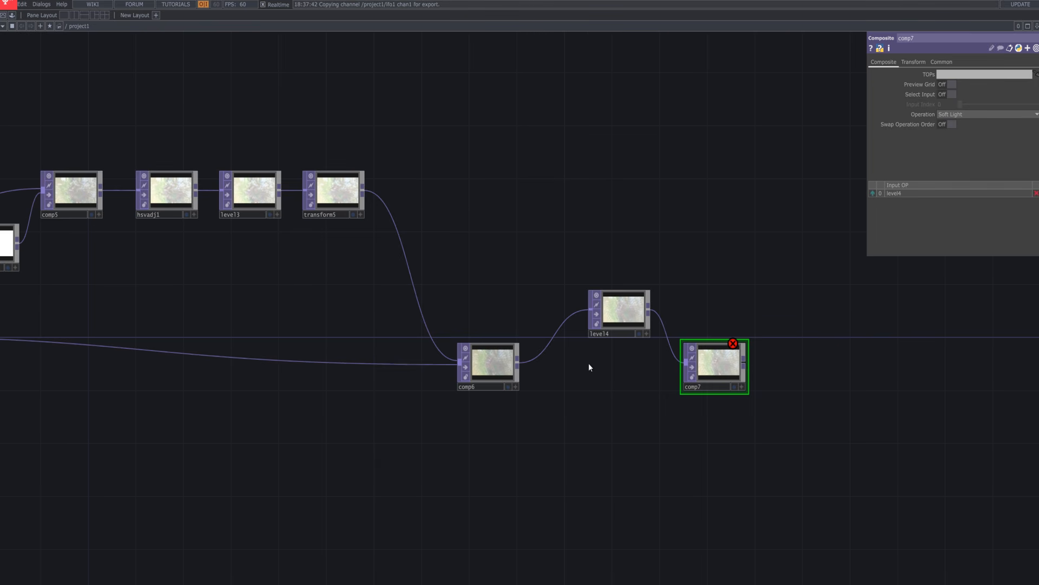
pyautogui.moveTo(517, 362); pyautogui.dragTo(685, 363)
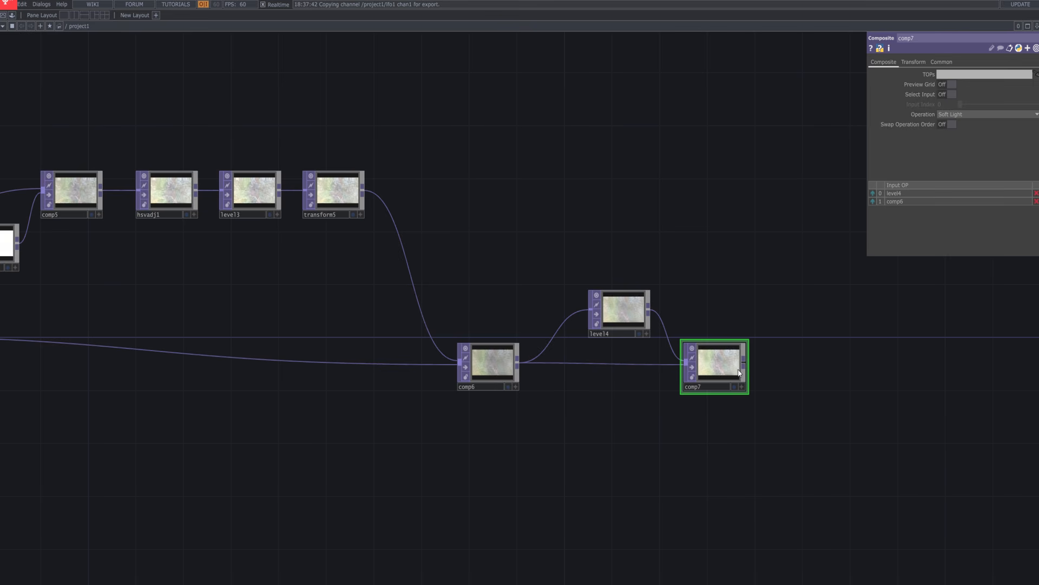
pyautogui.click(947, 125)
# Examine the comp7 blend up close and as the network background, leaving the background display off.
pyautogui.scroll(5, 735, 415)
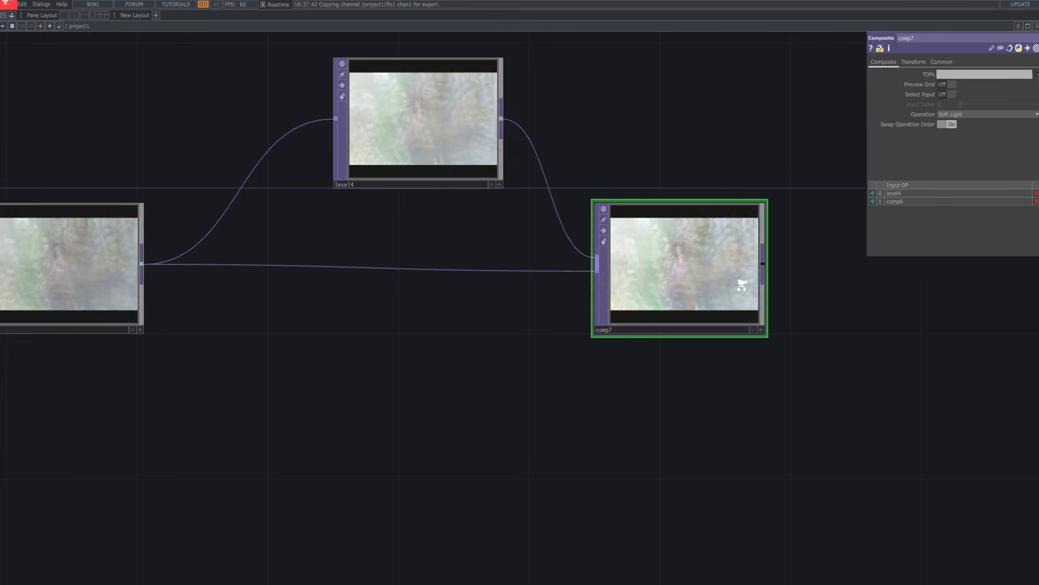
pyautogui.scroll(3, 743, 289)
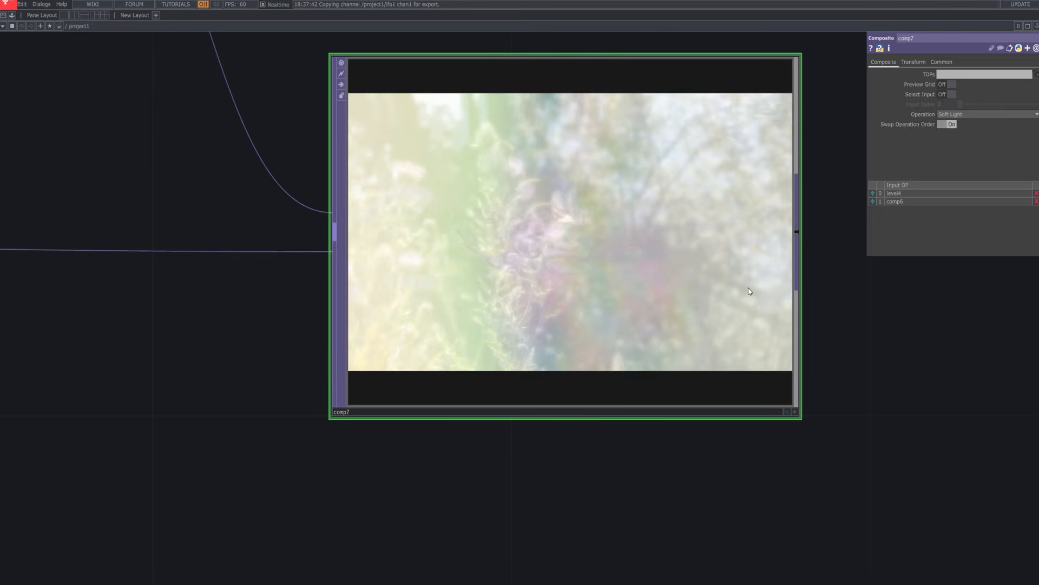
pyautogui.scroll(-8, 748, 289)
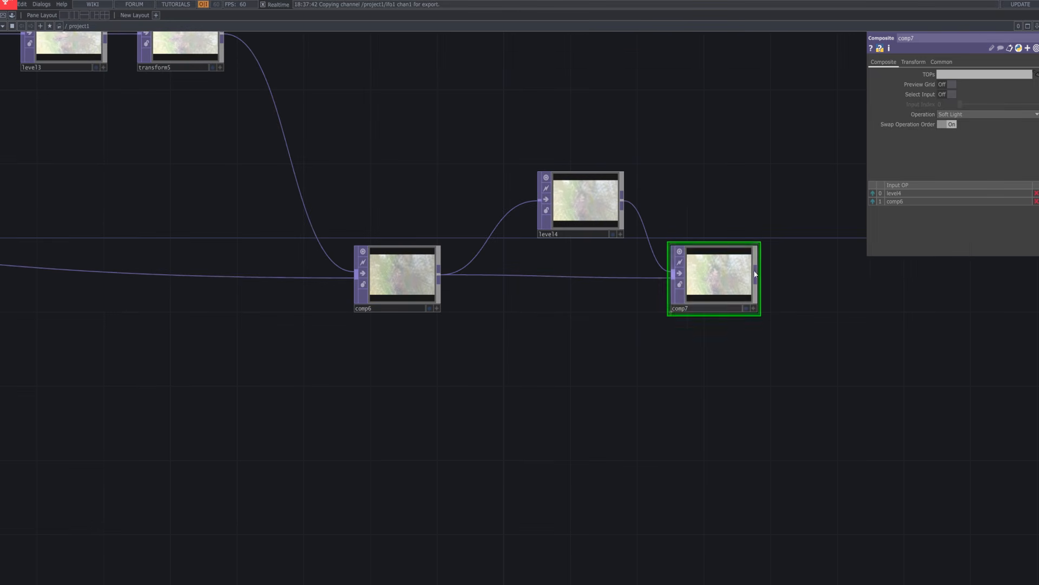
pyautogui.scroll(-3, 634, 375)
pyautogui.moveTo(746, 390); pyautogui.dragTo(659, 395)
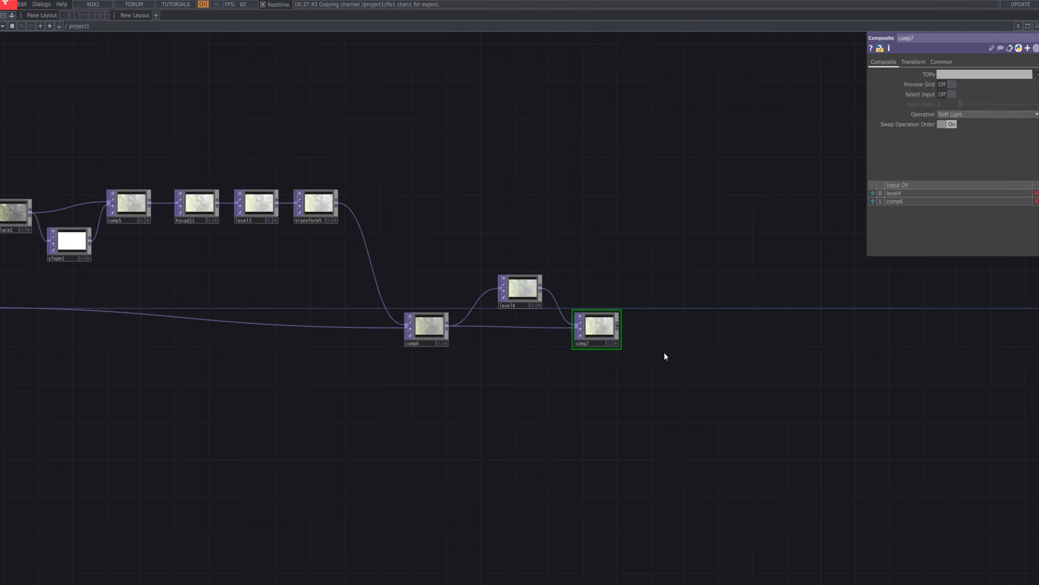
pyautogui.click(610, 343)
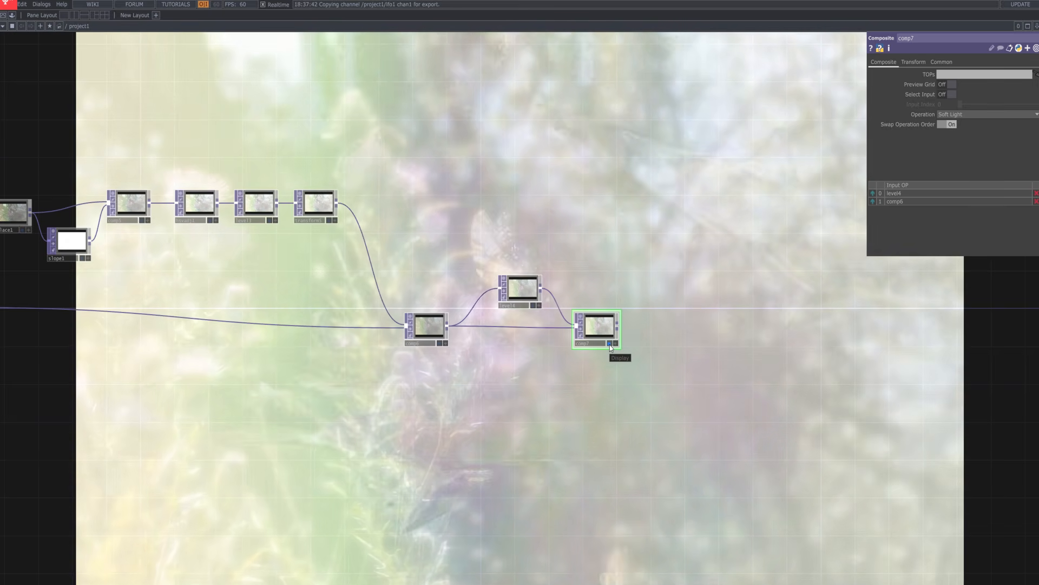
pyautogui.click(609, 346)
# Add an unconnected Cross TOP beyond comp7 and slightly above it.
pyautogui.scroll(3, 673, 376)
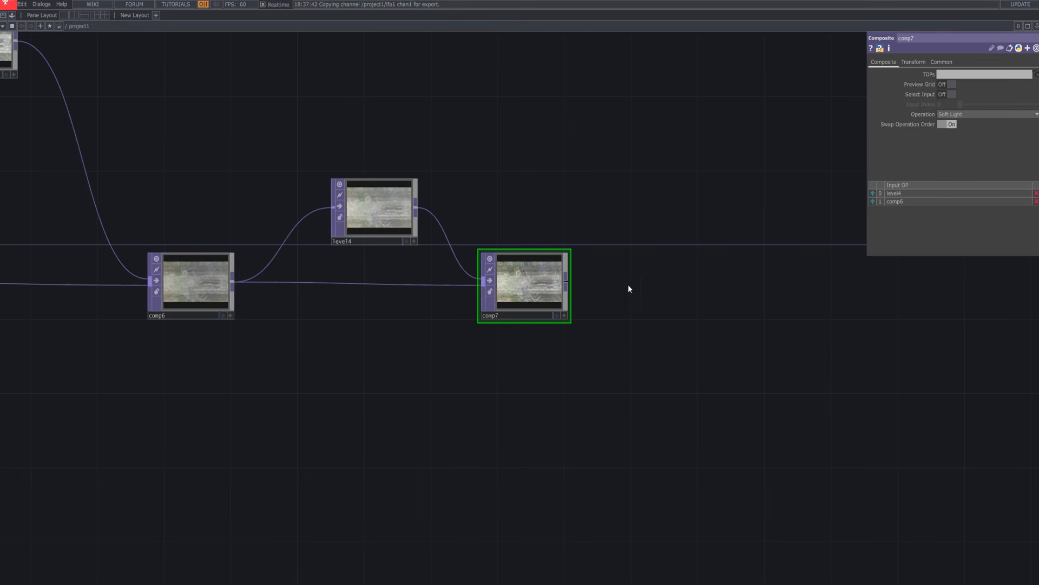
pyautogui.press('Tab')
pyautogui.write('c')
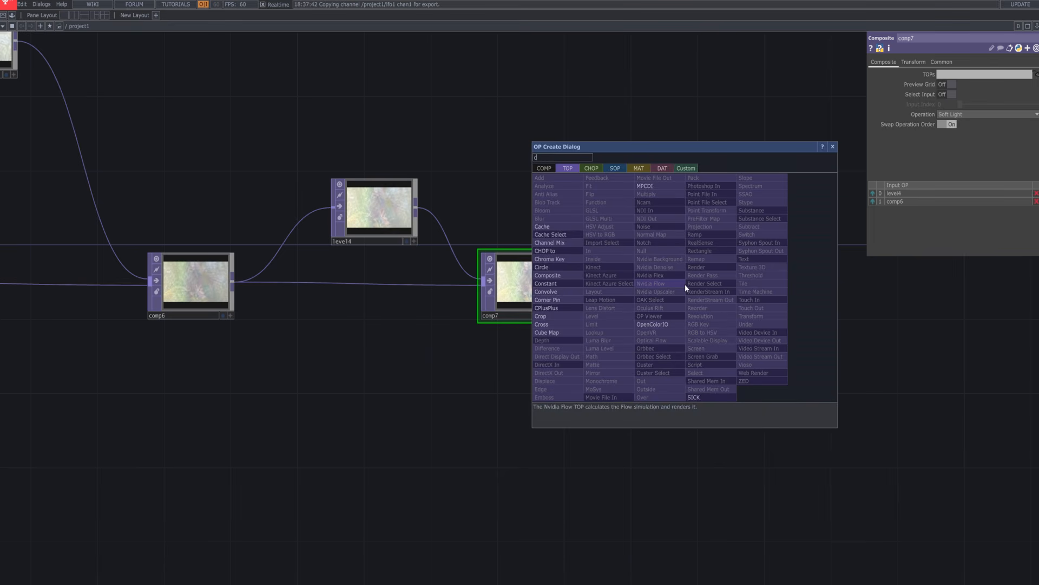
pyautogui.write('ross')
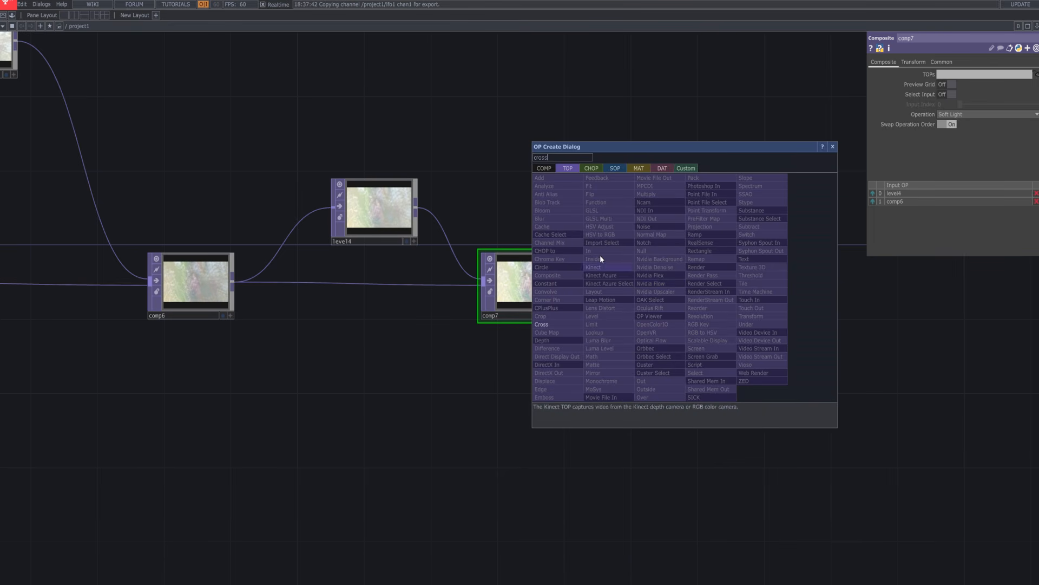
pyautogui.click(557, 324)
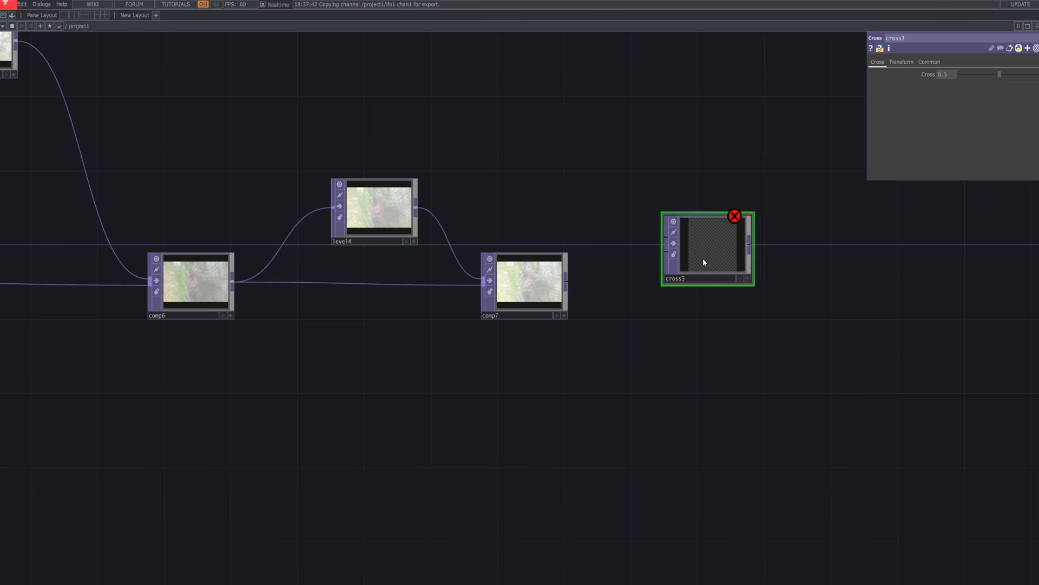
pyautogui.click(703, 257)
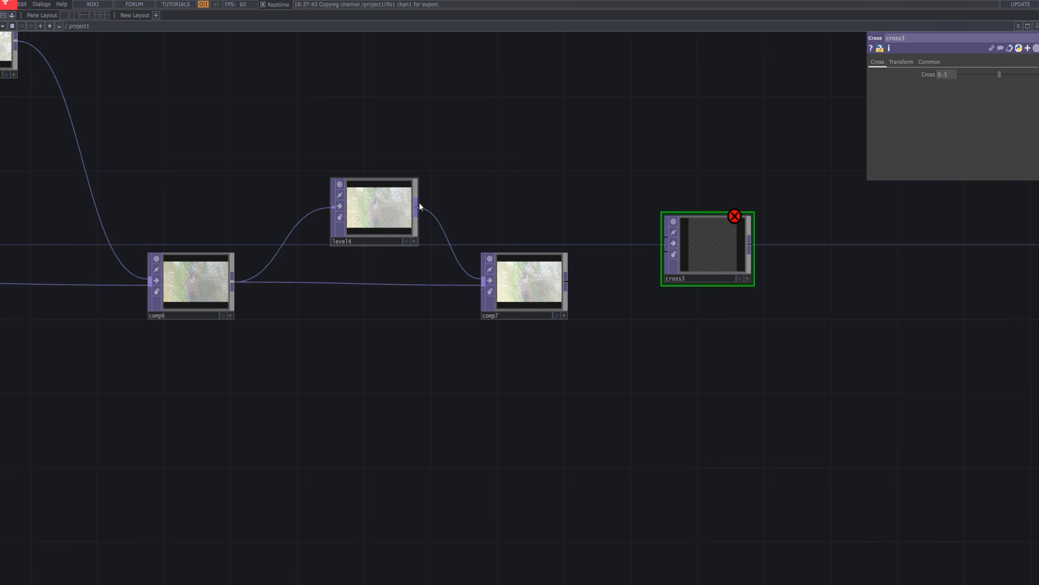
# Wire comp7 into the Cross node's first input and level4 into its second, and move comp7 slightly lower and closer to level4.
pyautogui.click(665, 251)
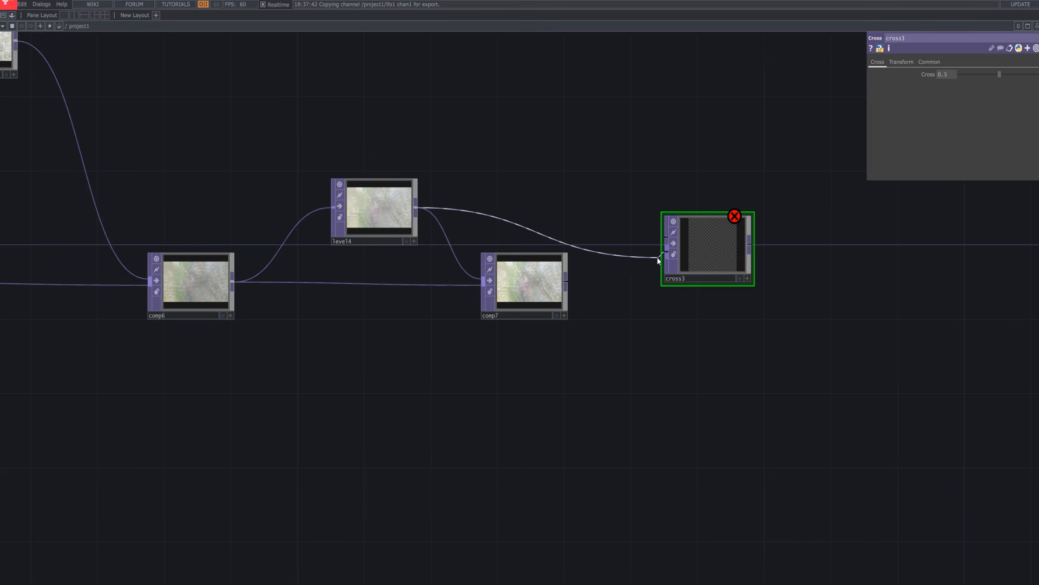
pyautogui.click(572, 279)
pyautogui.click(666, 238)
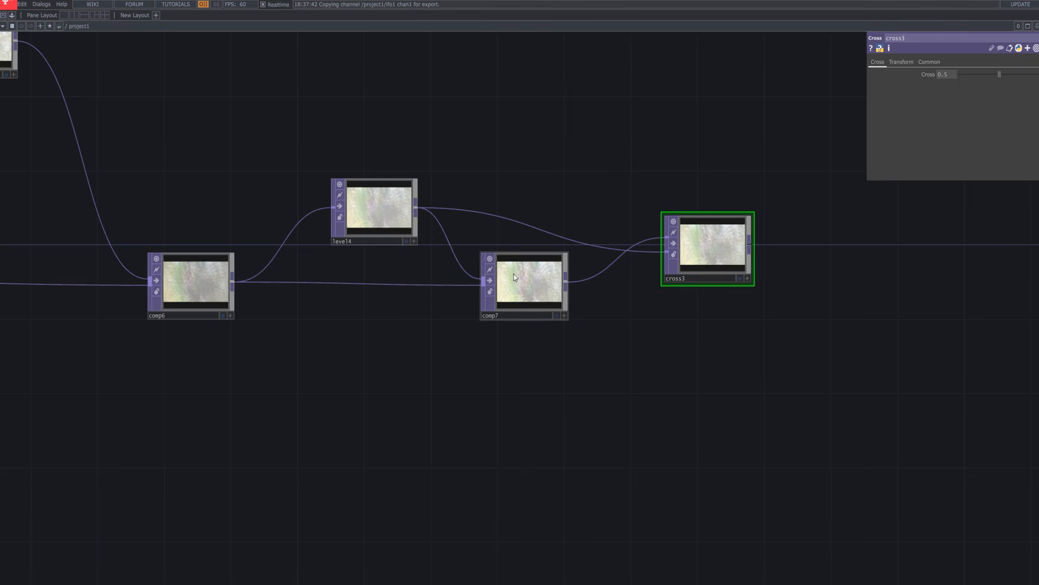
pyautogui.moveTo(514, 274); pyautogui.dragTo(463, 293)
# Add an LFO CHOP just above the Cross node.
pyautogui.scroll(3, 756, 272)
pyautogui.moveTo(814, 255); pyautogui.dragTo(623, 283)
pyautogui.scroll(-3, 666, 254)
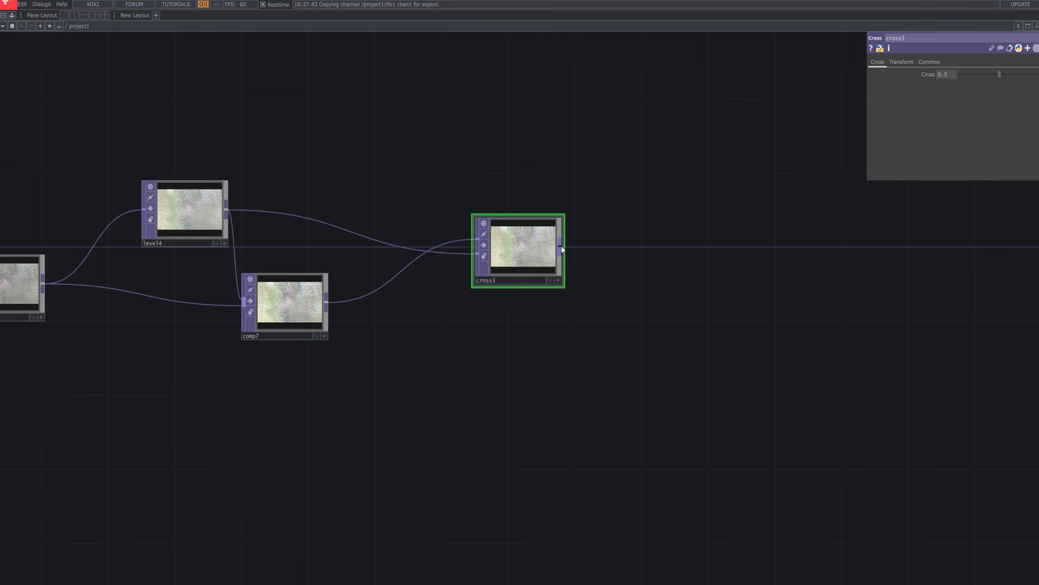
pyautogui.press('Tab')
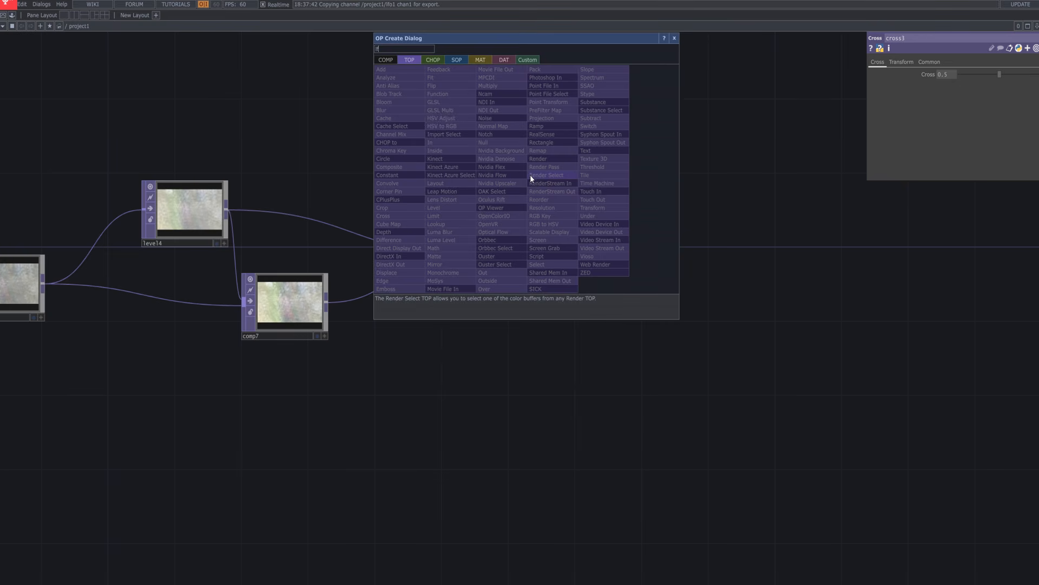
pyautogui.write('lfo')
pyautogui.click(440, 61)
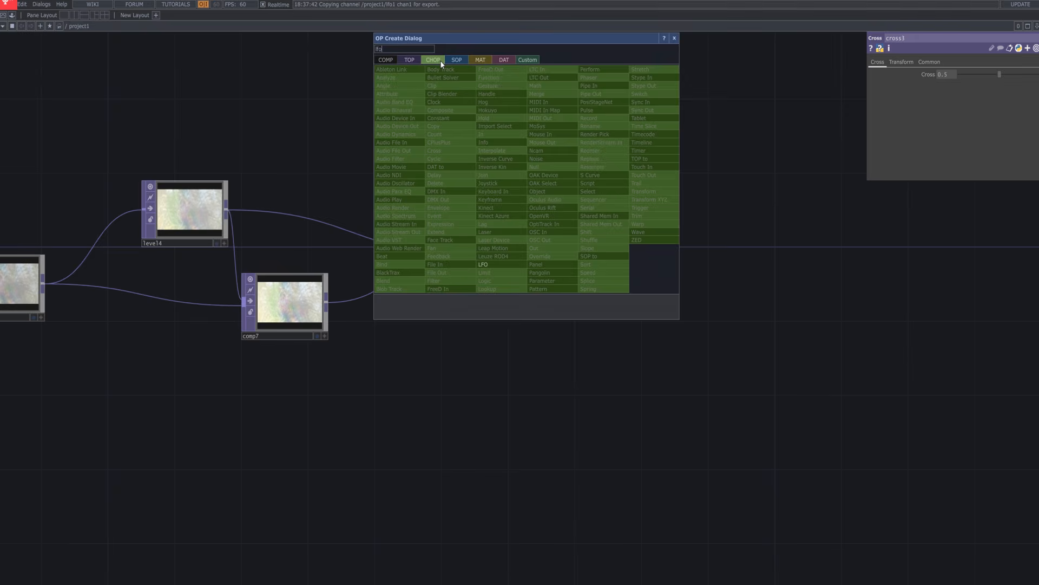
pyautogui.click(522, 277)
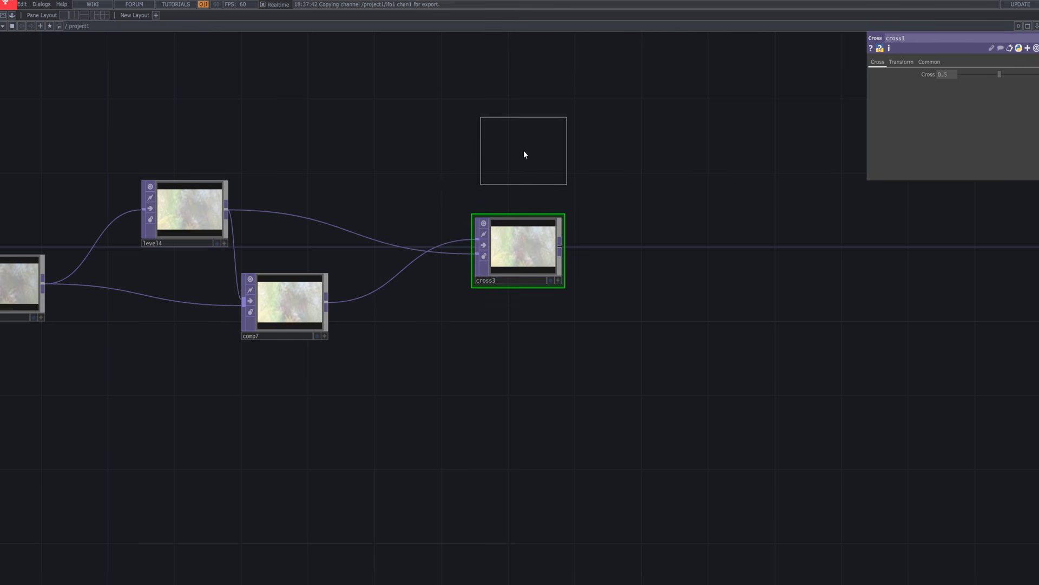
pyautogui.click(524, 151)
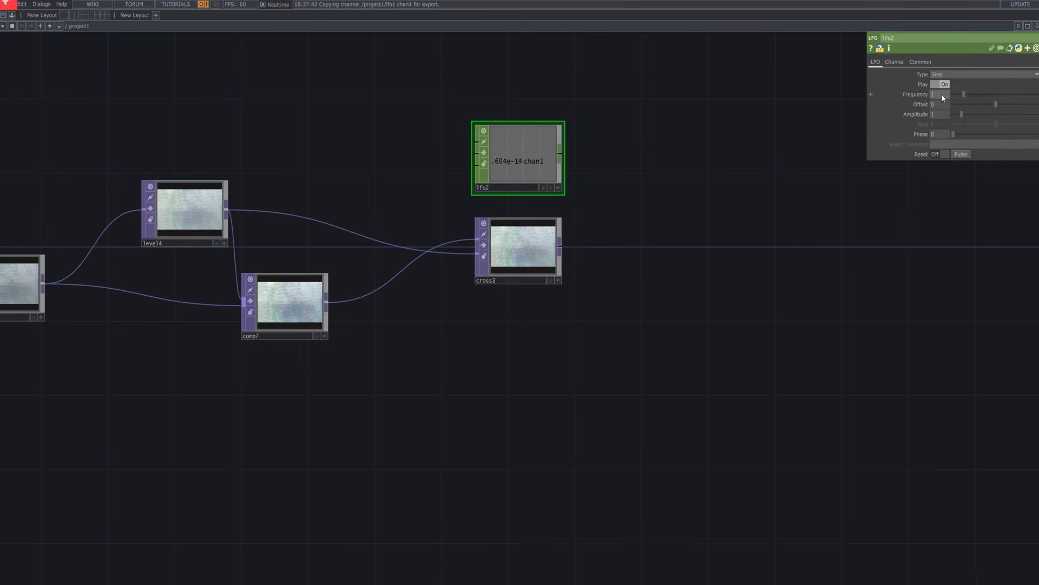
# Set the new LFO to a Triangle wave with frequency 0.15, offset 0.5 and amplitude 0.5.
pyautogui.moveTo(941, 95); pyautogui.dragTo(904, 94)
pyautogui.write('0')
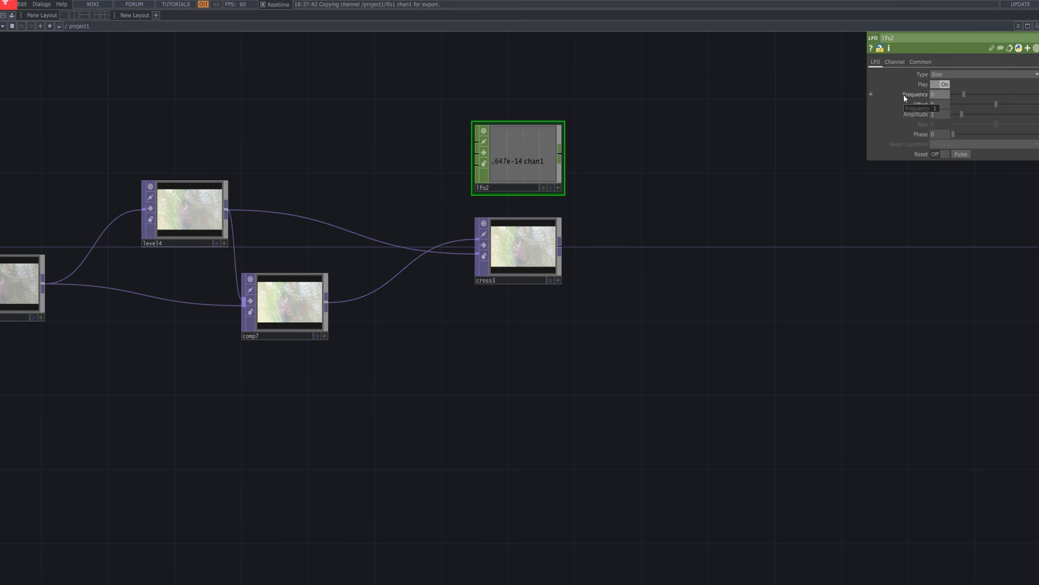
pyautogui.write('.15')
pyautogui.moveTo(894, 216); pyautogui.dragTo(893, 213)
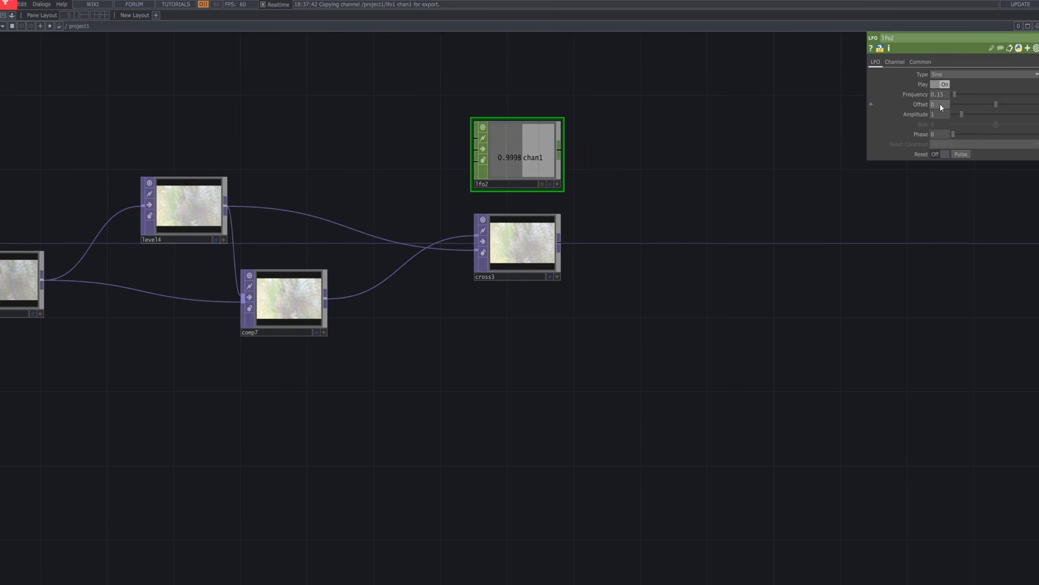
pyautogui.write('.5')
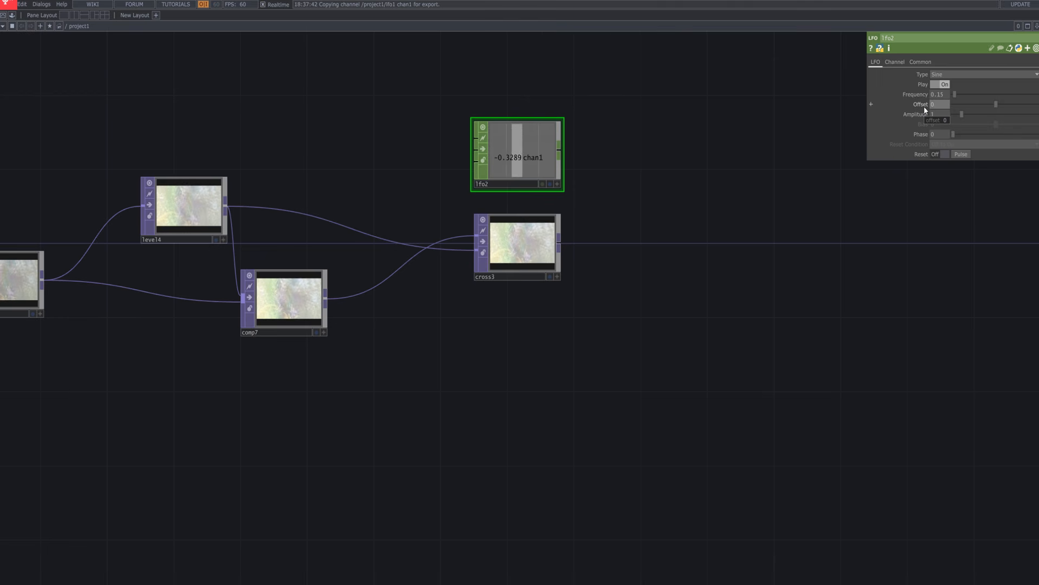
pyautogui.click(947, 174)
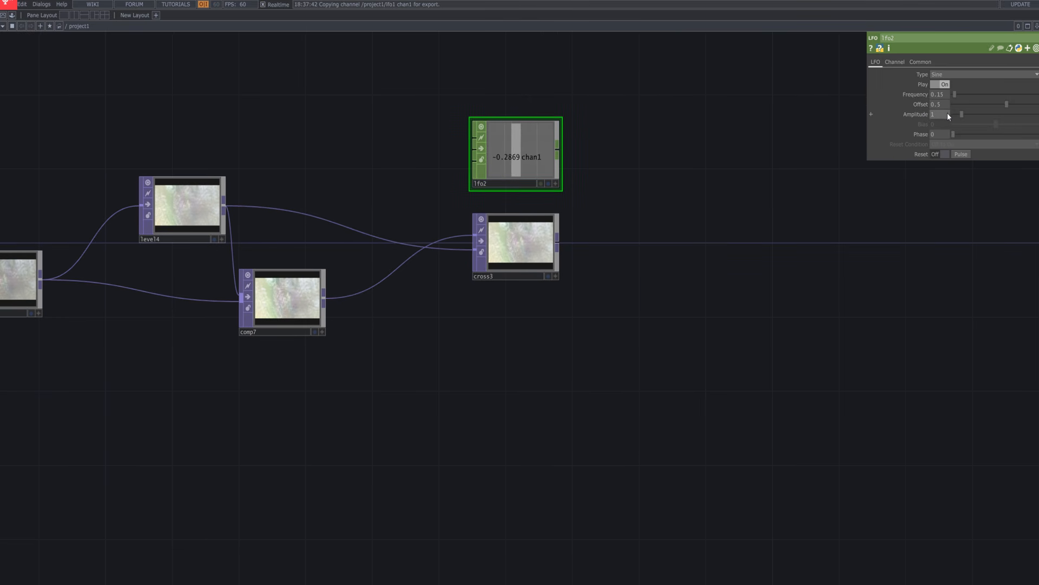
pyautogui.write('0.5')
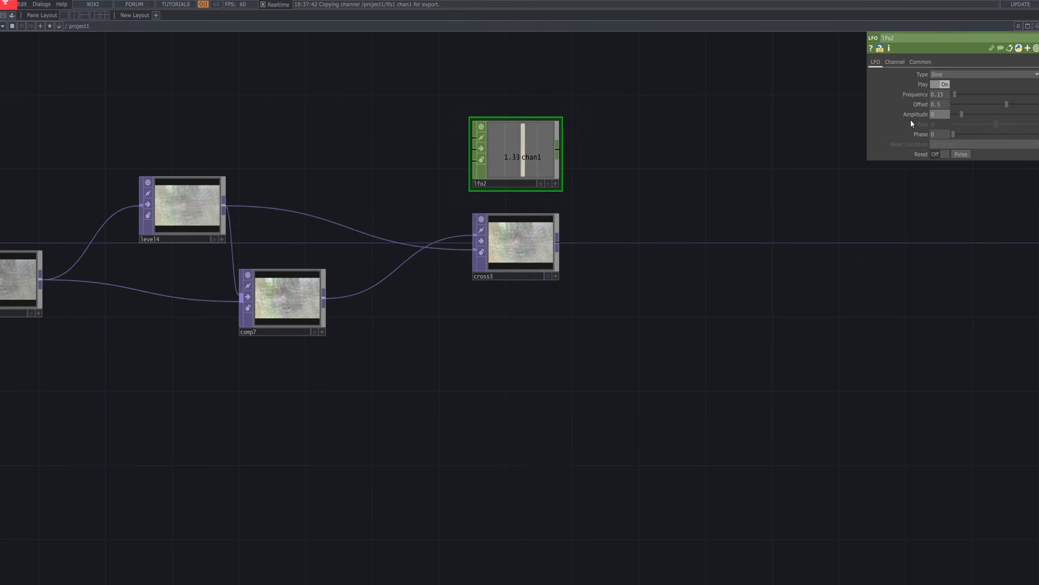
pyautogui.click(888, 257)
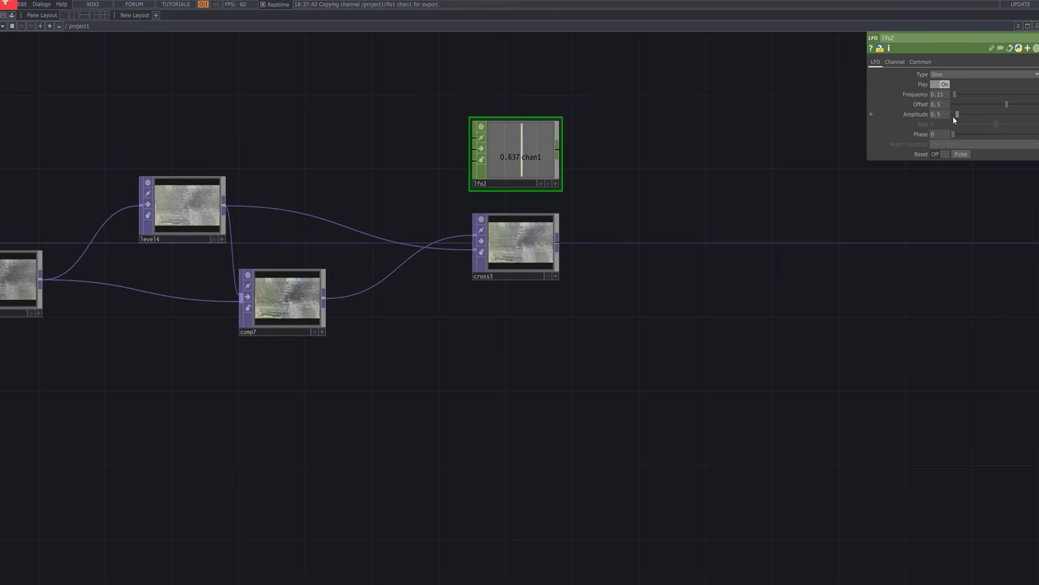
pyautogui.click(950, 75)
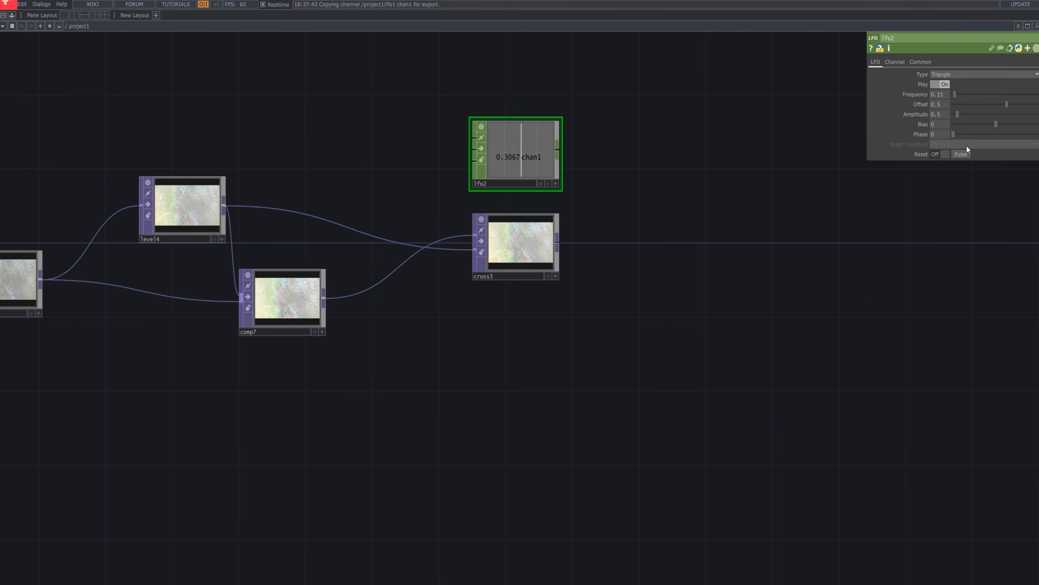
# Export the new LFO's chan1 channel to the Cross parameter of cross3 so it drives the blend.
pyautogui.click(556, 184)
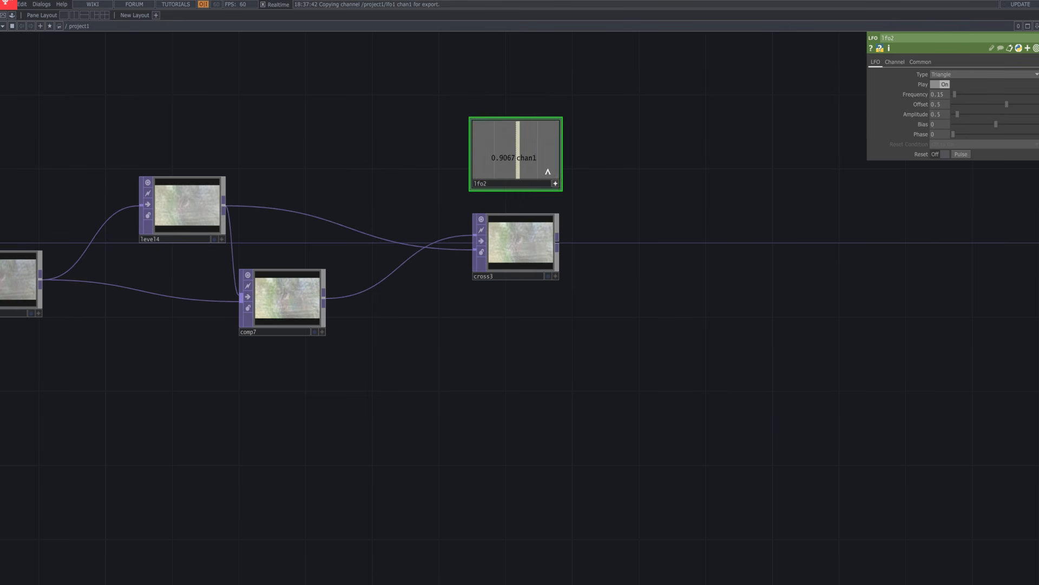
pyautogui.moveTo(548, 171); pyautogui.dragTo(958, 74)
pyautogui.click(940, 71)
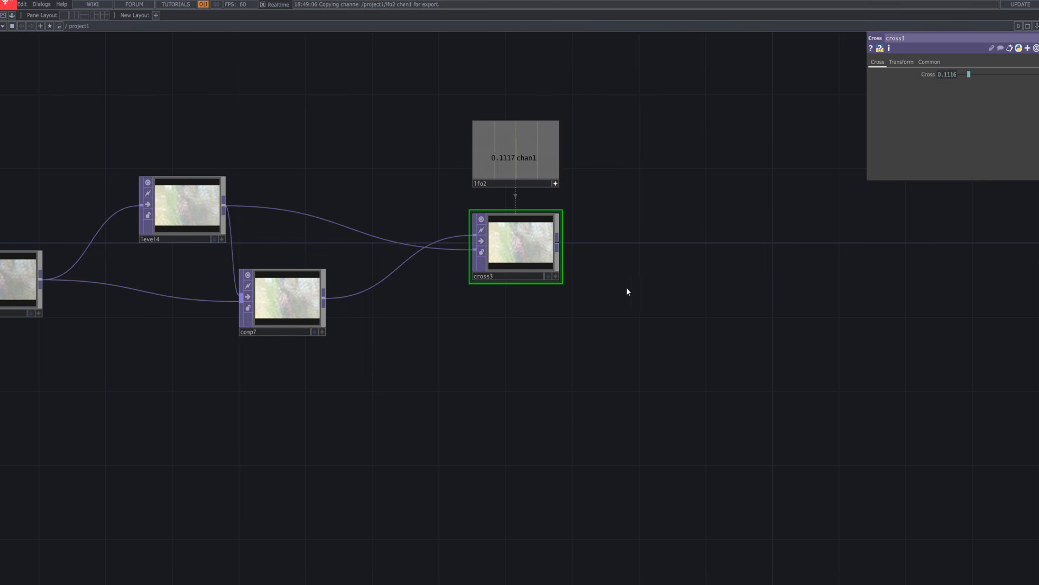
pyautogui.scroll(3, 567, 277)
pyautogui.scroll(-3, 567, 278)
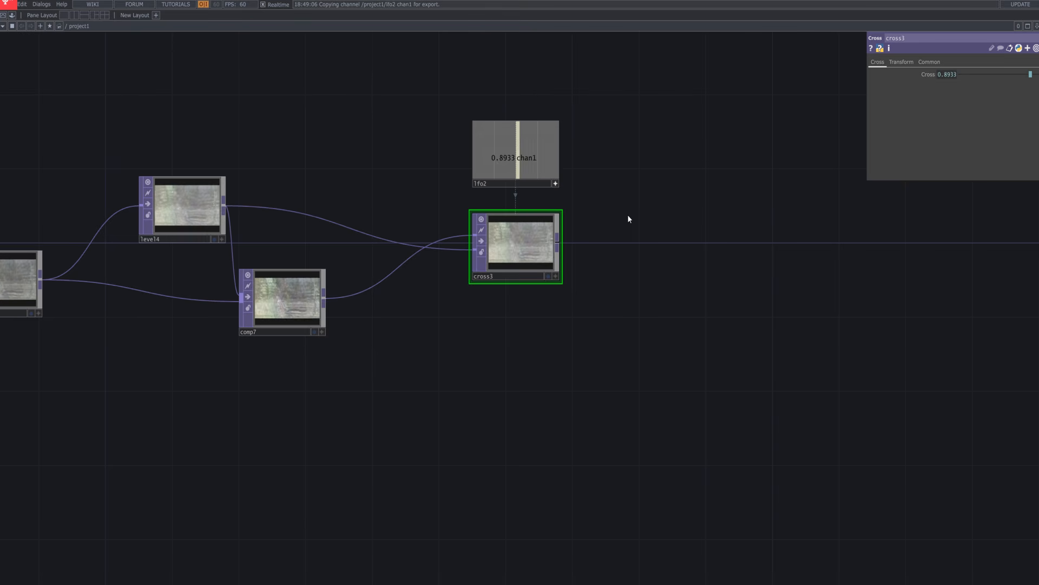
# Add an Out TOP connected to cross3's output, placed to its right.
pyautogui.rightClick(558, 242)
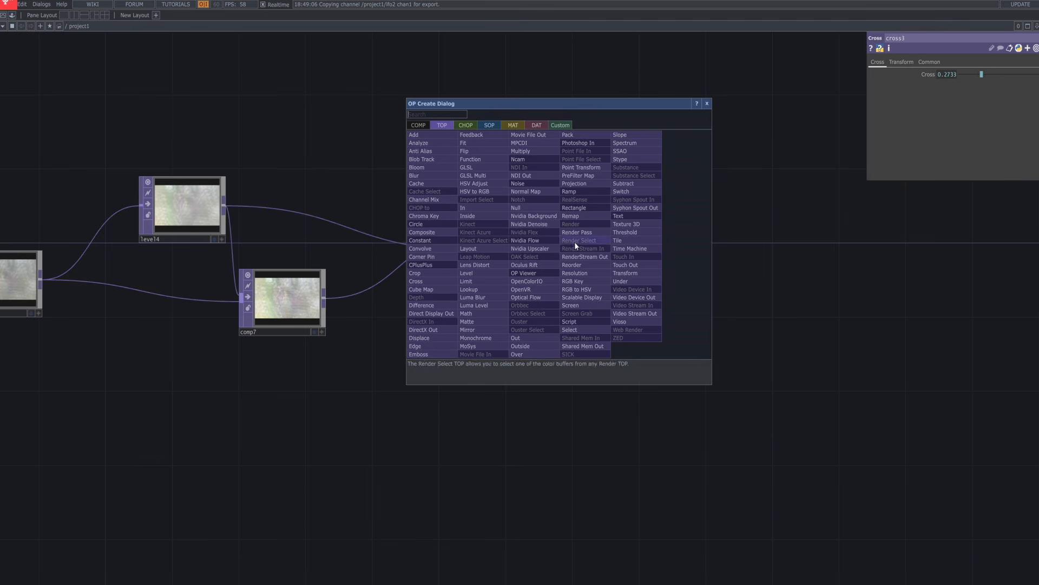
pyautogui.write('out')
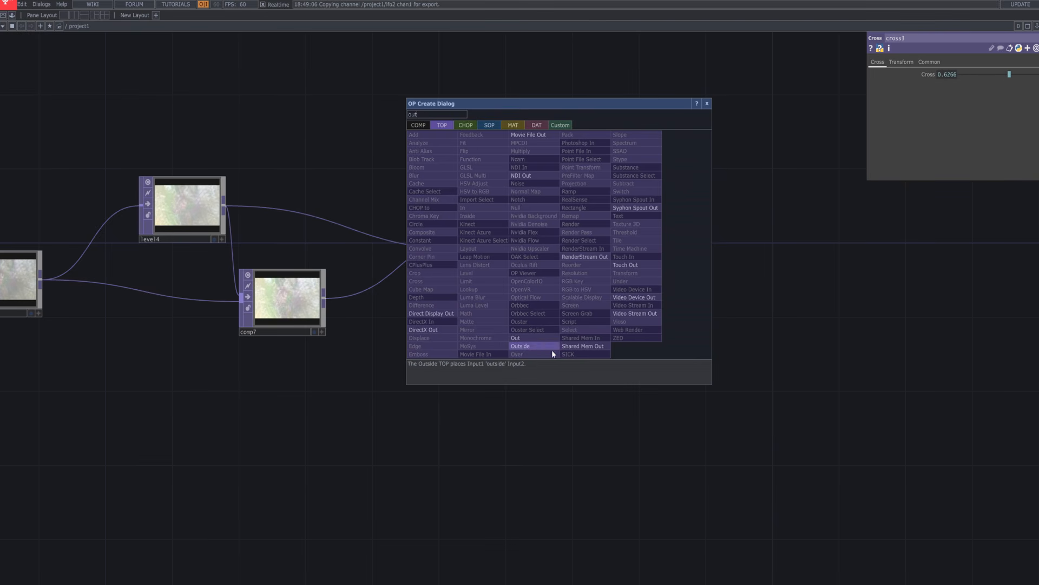
pyautogui.click(538, 339)
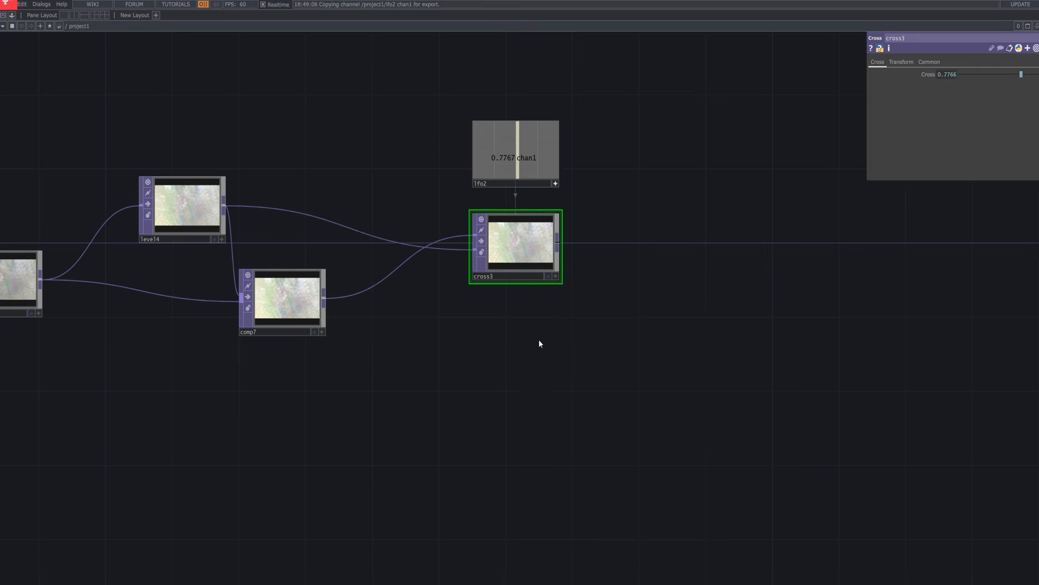
pyautogui.click(661, 247)
# Add a Movie File Out TOP wired after the Out node, placed in line to its right.
pyautogui.press('Tab')
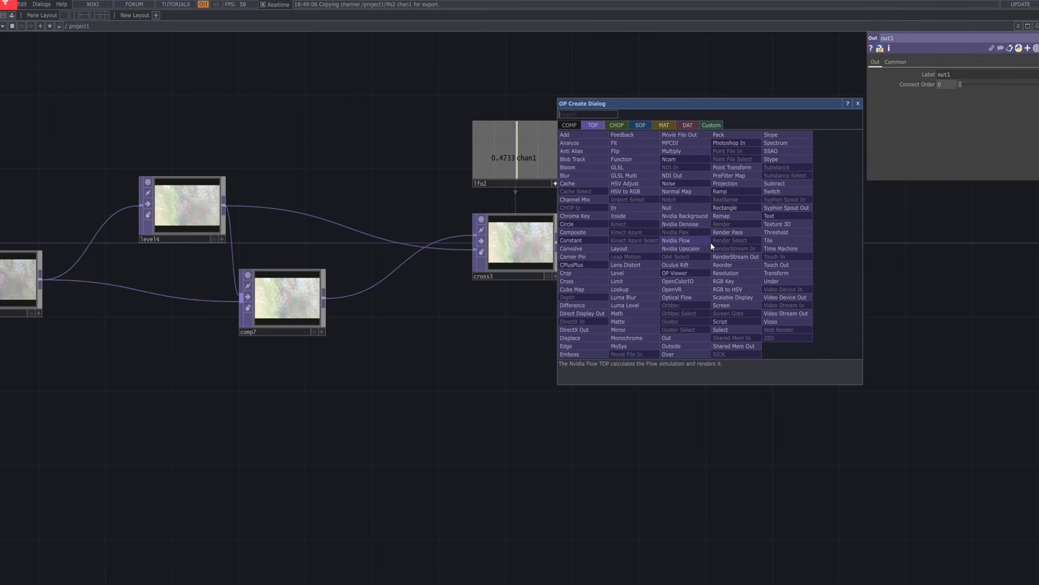
pyautogui.write('mo')
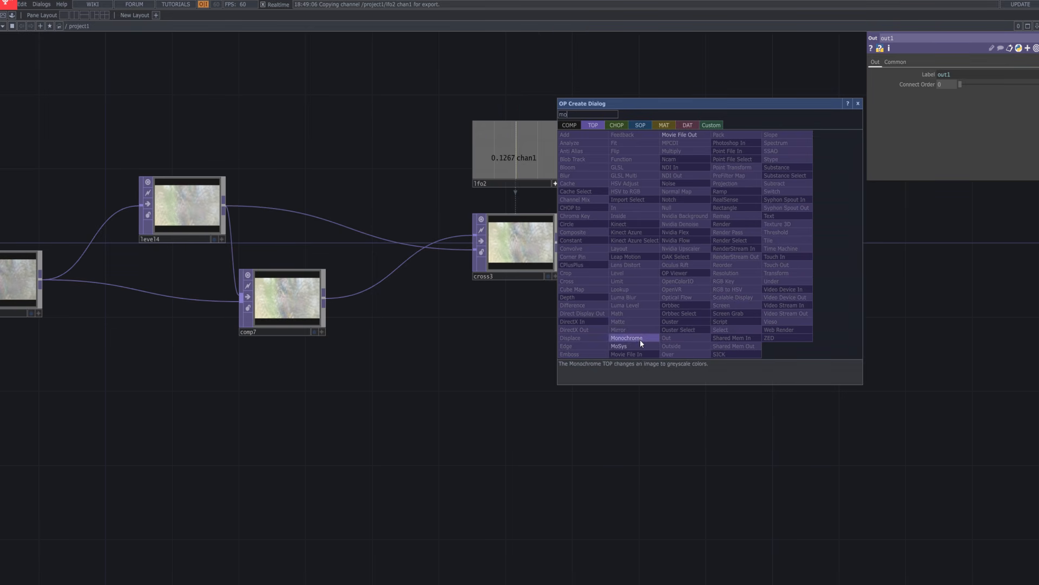
pyautogui.click(679, 135)
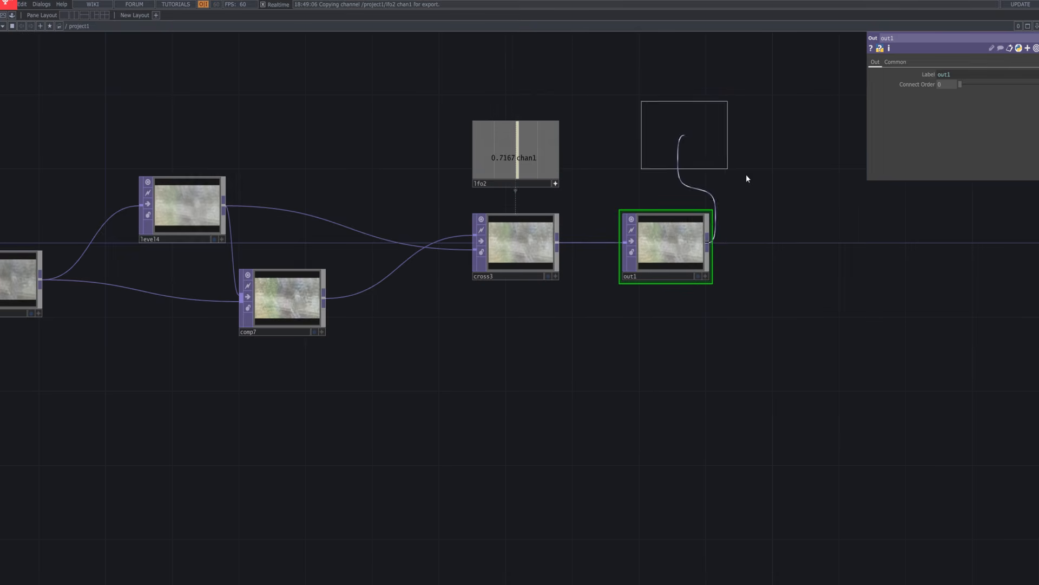
pyautogui.click(837, 250)
pyautogui.moveTo(681, 347); pyautogui.dragTo(605, 366)
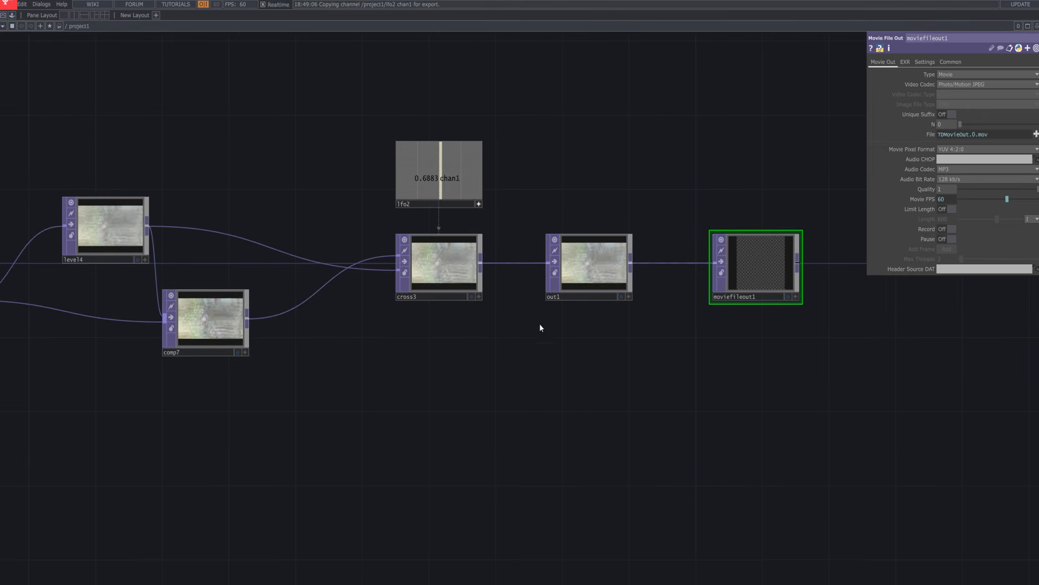
# Display the Out node's image as the network background and view it behind the whole network.
pyautogui.moveTo(481, 314); pyautogui.dragTo(733, 311, button='middle')
pyautogui.moveTo(733, 314); pyautogui.dragTo(617, 315)
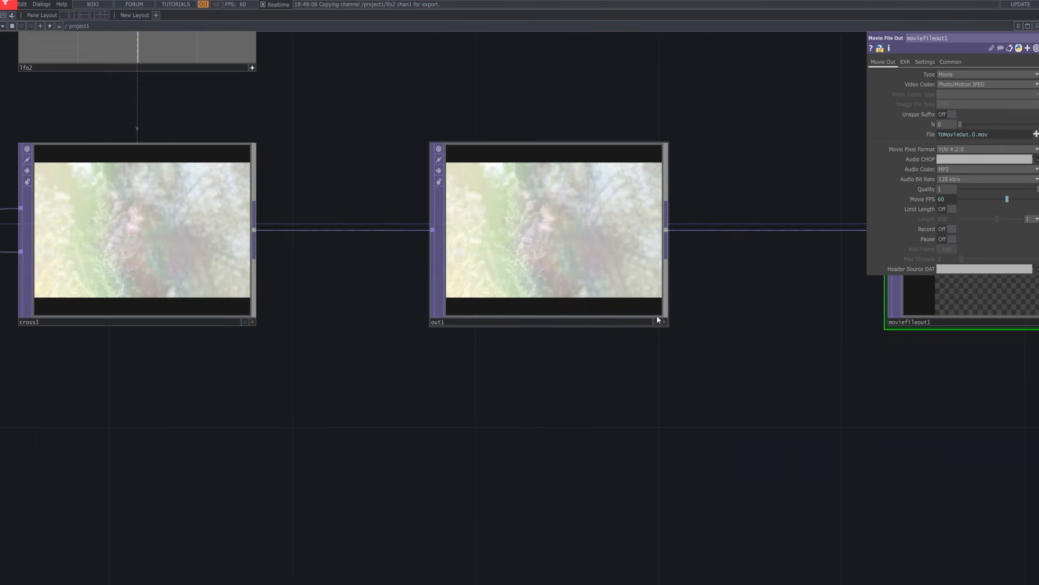
pyautogui.click(657, 321)
pyautogui.scroll(-10, 584, 345)
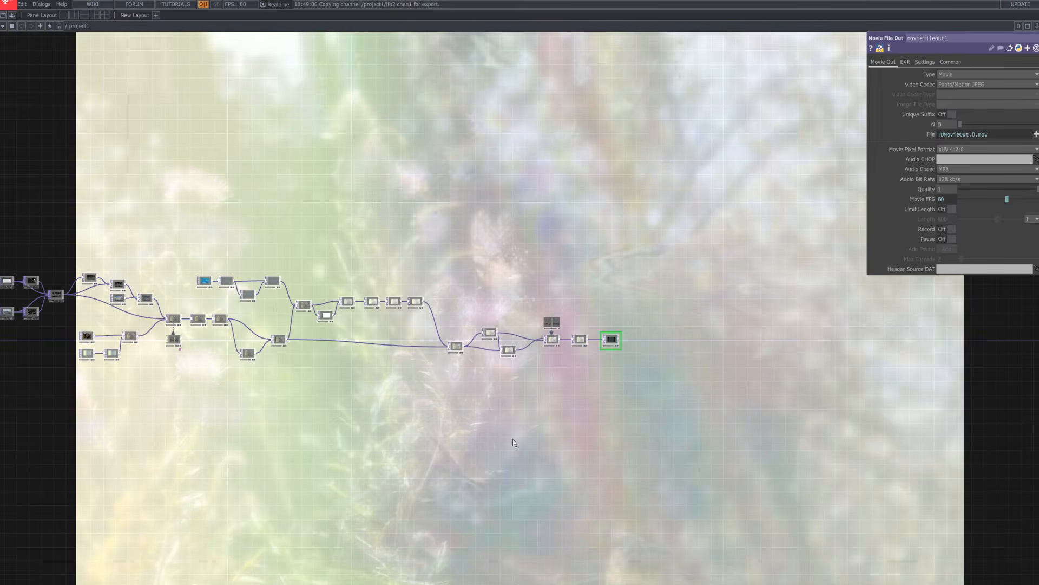
pyautogui.moveTo(382, 376); pyautogui.dragTo(617, 396)
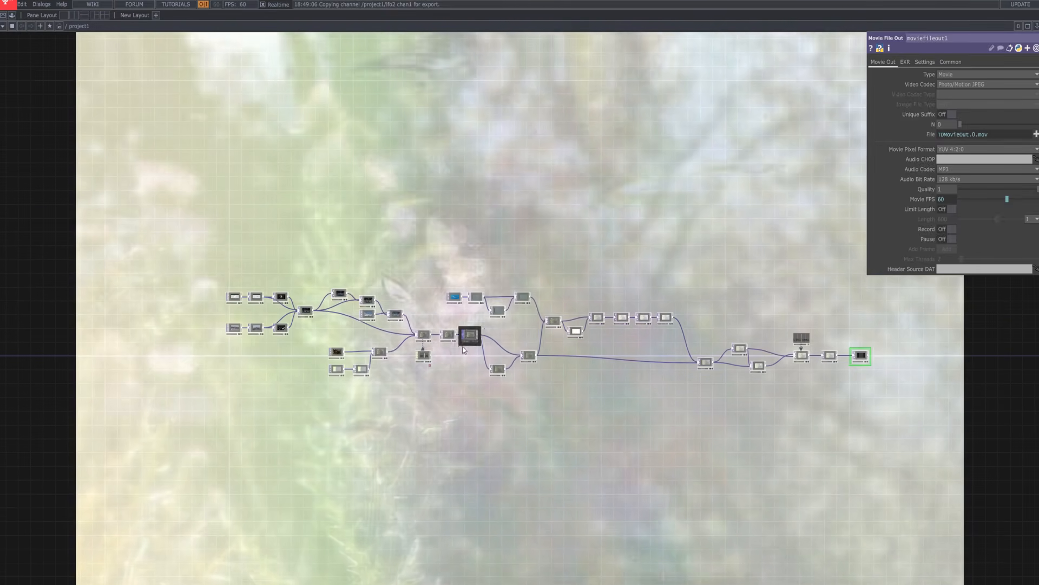
# Tidy the layout by moving the lower middle-branch nodes up and the final composite, level, Cross and output nodes slightly down.
pyautogui.moveTo(500, 370); pyautogui.dragTo(529, 343)
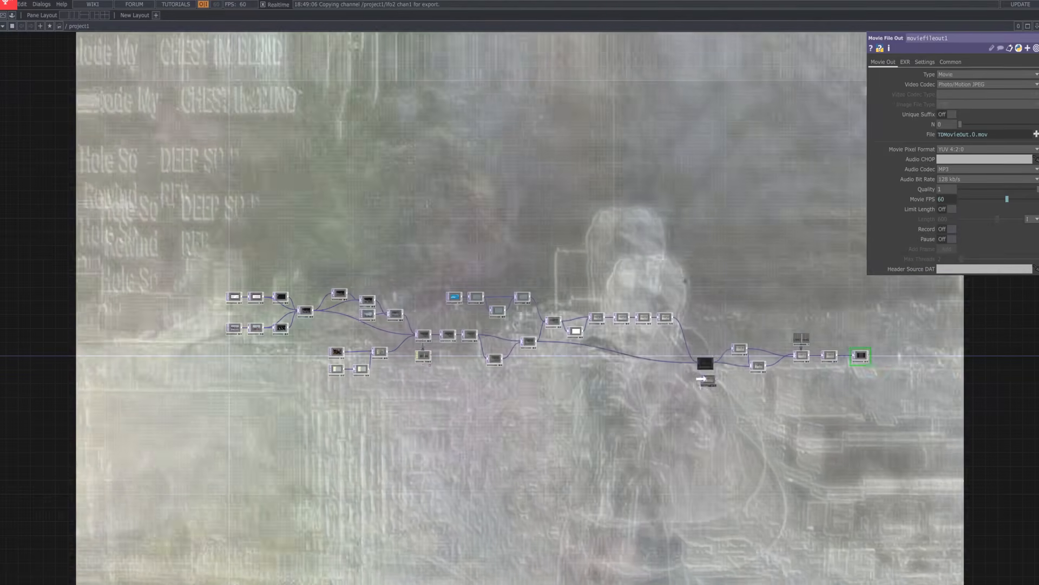
pyautogui.moveTo(705, 361); pyautogui.dragTo(709, 379)
pyautogui.moveTo(742, 348); pyautogui.dragTo(866, 362)
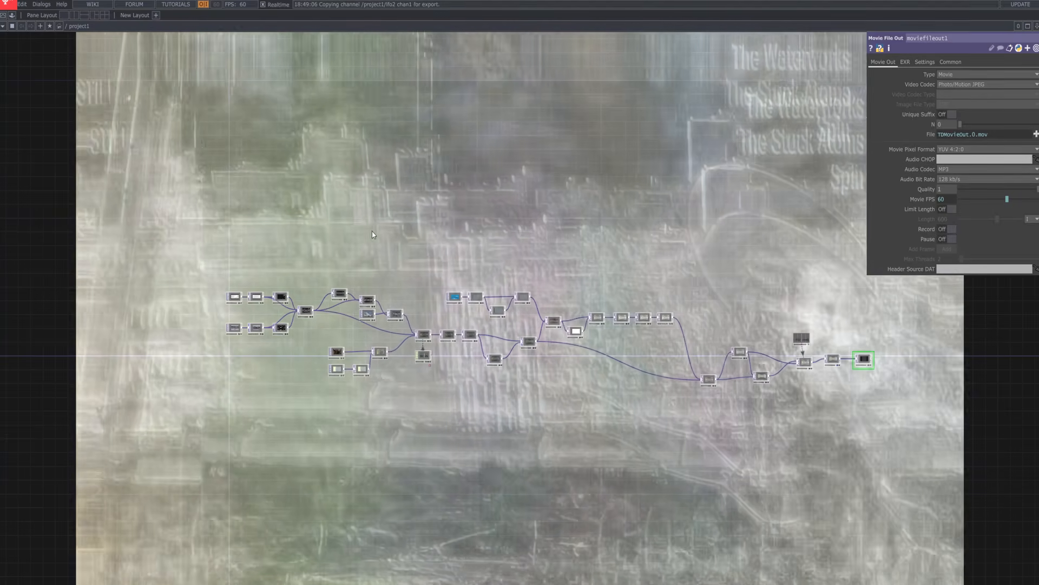
# Review the full node chain from inputs to output, and turn off the Out node's background display.
pyautogui.moveTo(907, 424); pyautogui.dragTo(928, 482)
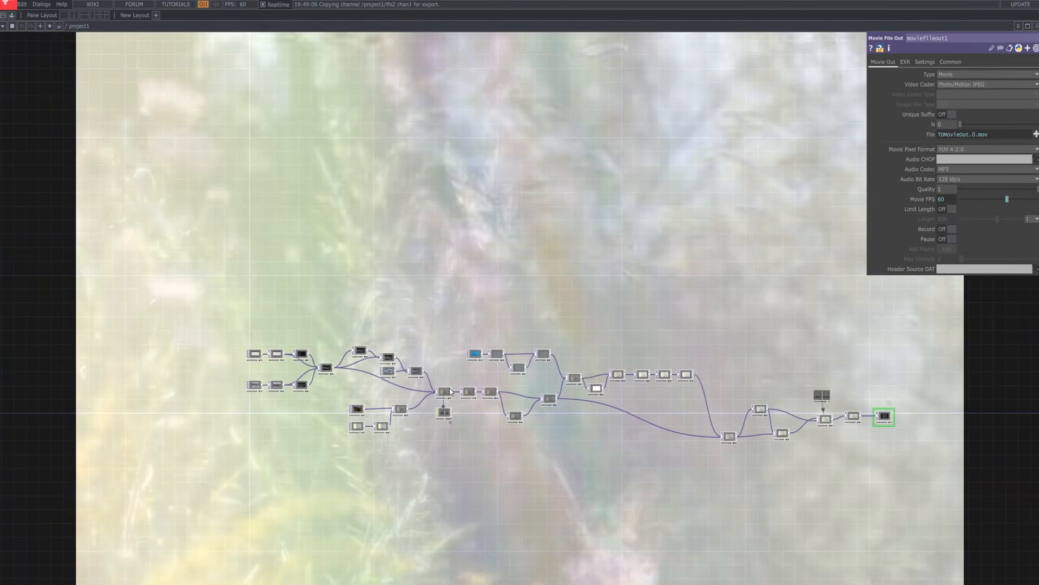
pyautogui.scroll(5, 390, 379)
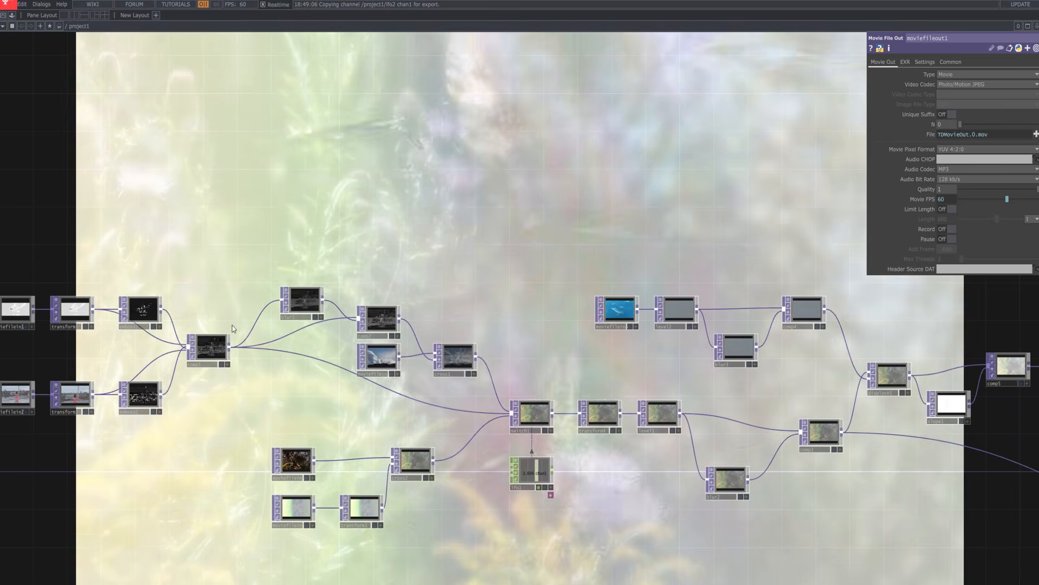
pyautogui.scroll(-2, 790, 398)
pyautogui.moveTo(821, 514); pyautogui.dragTo(350, 467)
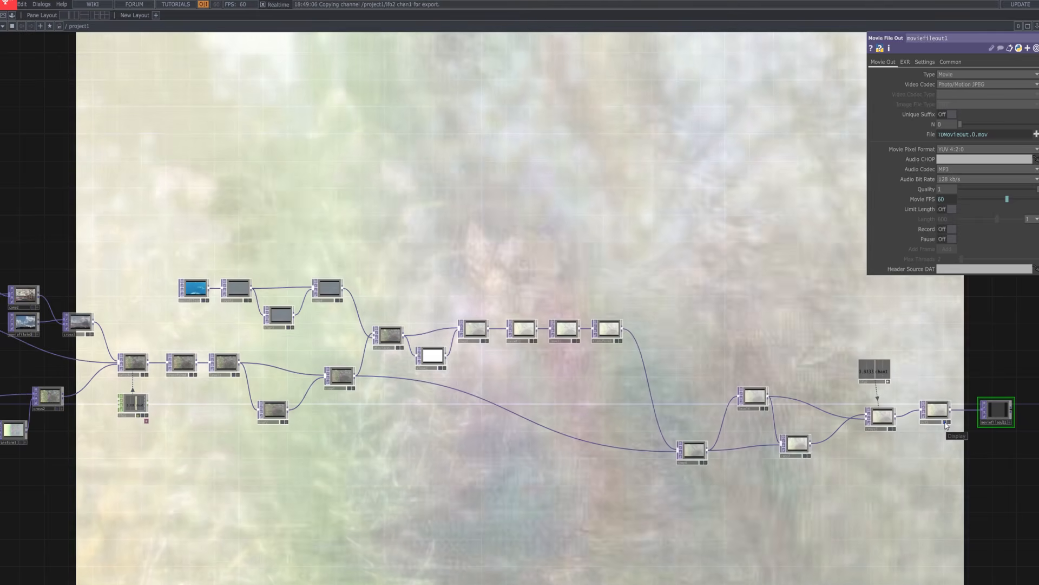
pyautogui.click(946, 423)
pyautogui.moveTo(413, 195); pyautogui.dragTo(675, 264)
pyautogui.scroll(-4, 676, 267)
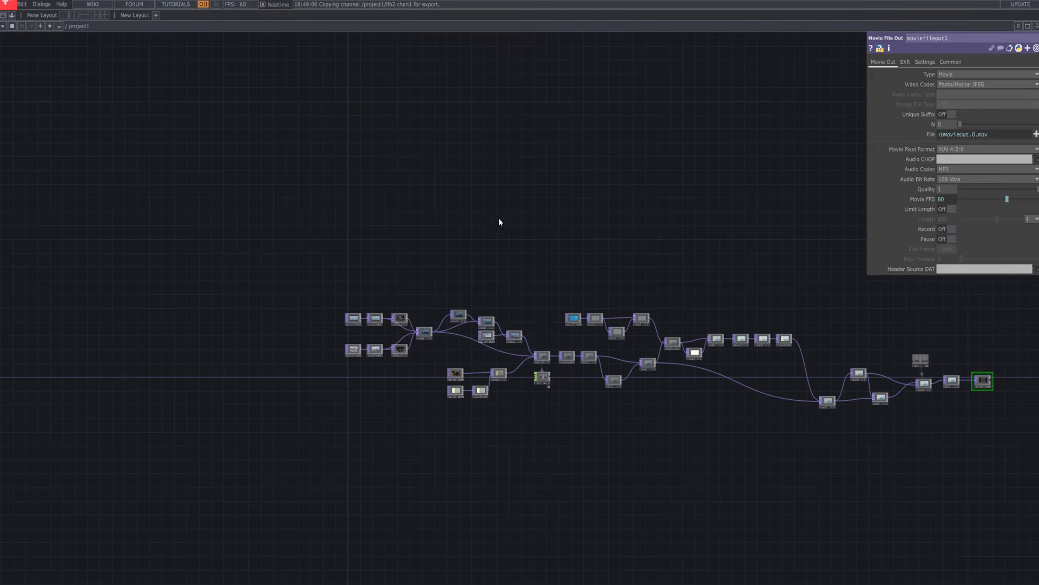
# Add a Movie File In TOP in the empty area well above the start of the network.
pyautogui.press('Tab')
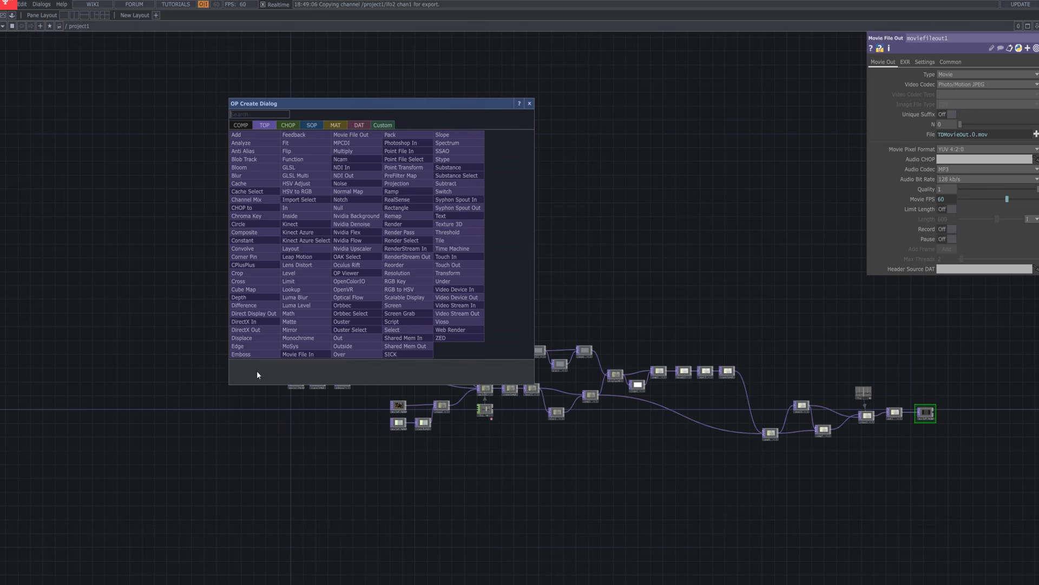
pyautogui.click(299, 354)
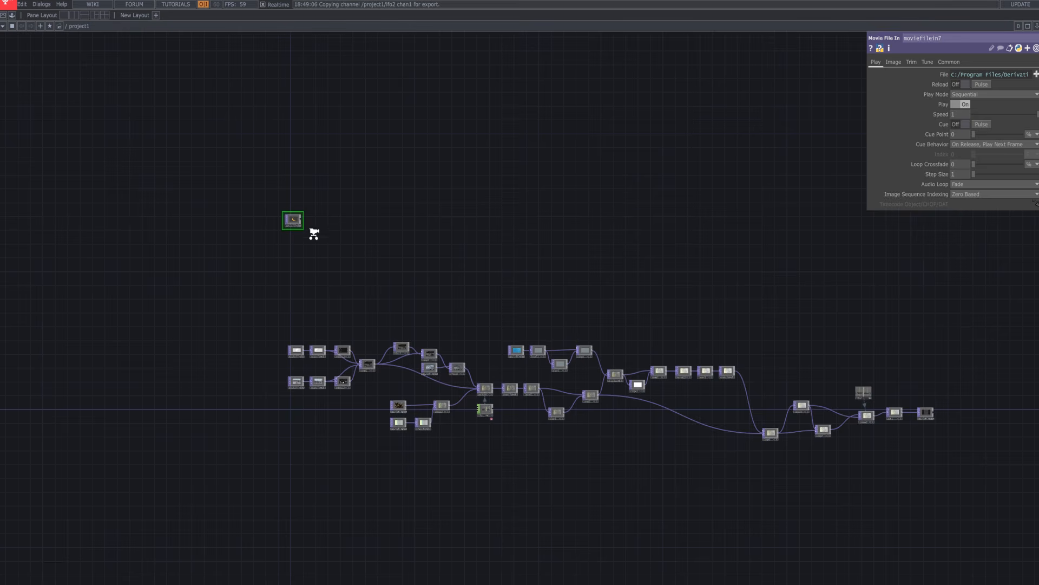
pyautogui.scroll(3, 314, 233)
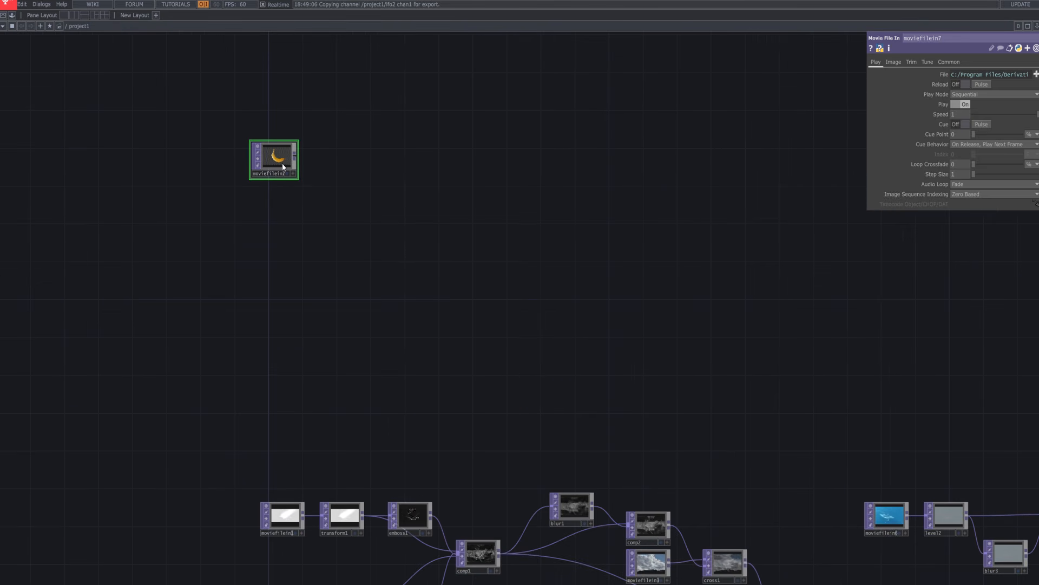
# Duplicate the new Movie File In node repeatedly to build a vertical column of nine.
pyautogui.hotkey('ctrl', 'c')
pyautogui.hotkey('ctrl', 'v')
pyautogui.hotkey('ctrl', 'v')
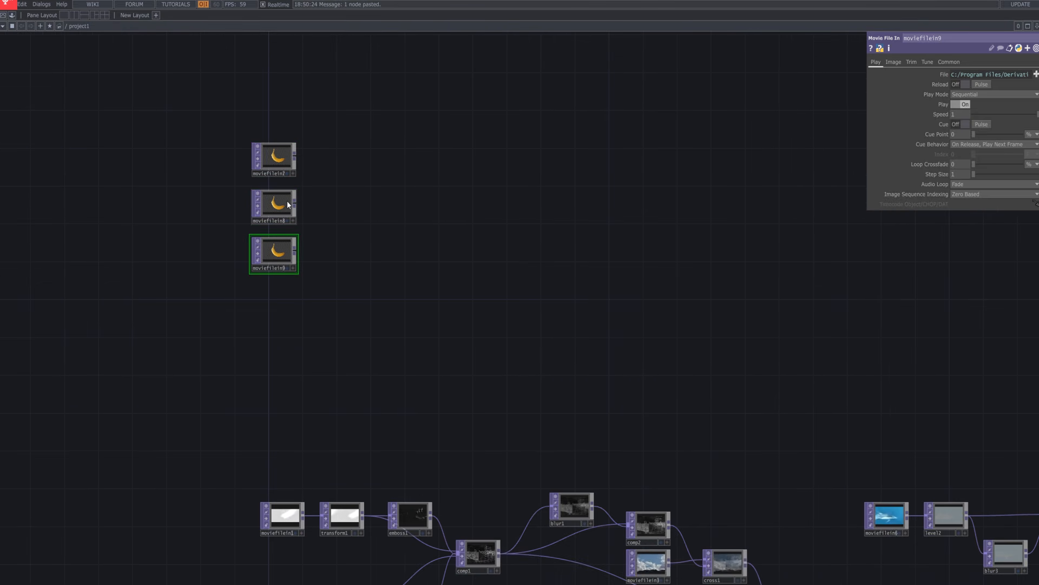
pyautogui.hotkey('ctrl', 'v')
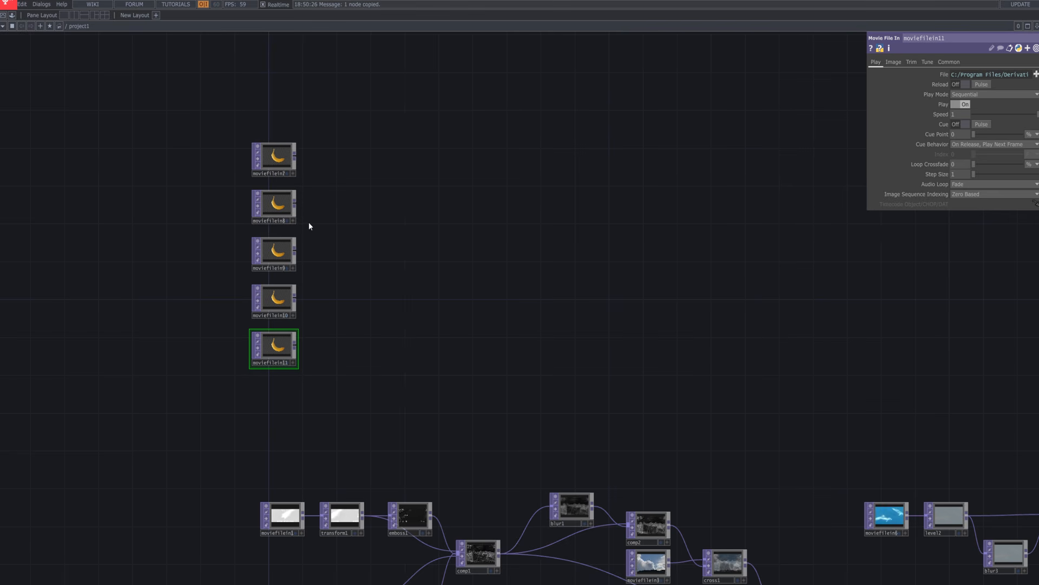
pyautogui.hotkey('ctrl', 'v')
pyautogui.hotkey('ctrl', 'v')
pyautogui.moveTo(398, 279); pyautogui.dragTo(400, 220)
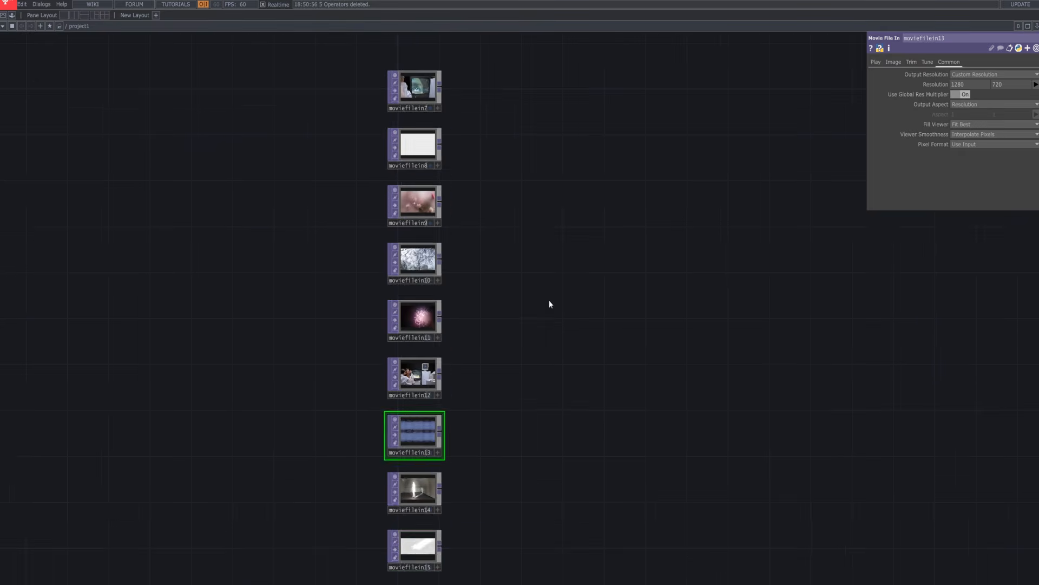
pyautogui.scroll(-2, 557, 325)
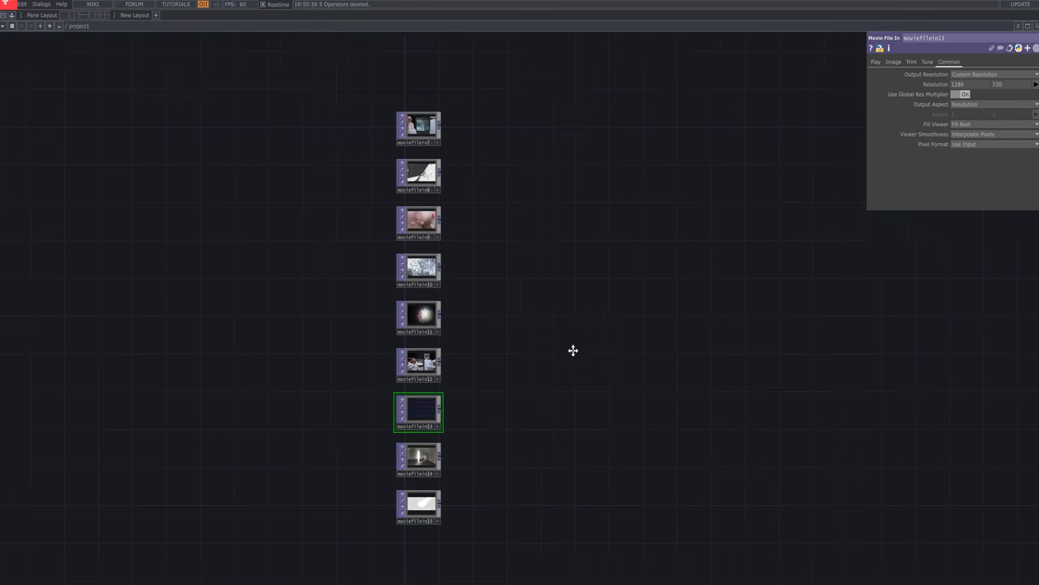
pyautogui.moveTo(713, 307); pyautogui.dragTo(546, 318)
pyautogui.moveTo(393, 326); pyautogui.dragTo(287, 294)
pyautogui.moveTo(378, 320)
pyautogui.mouseDown()
pyautogui.moveTo(356, 312)
pyautogui.moveTo(360, 323)
pyautogui.mouseUp()
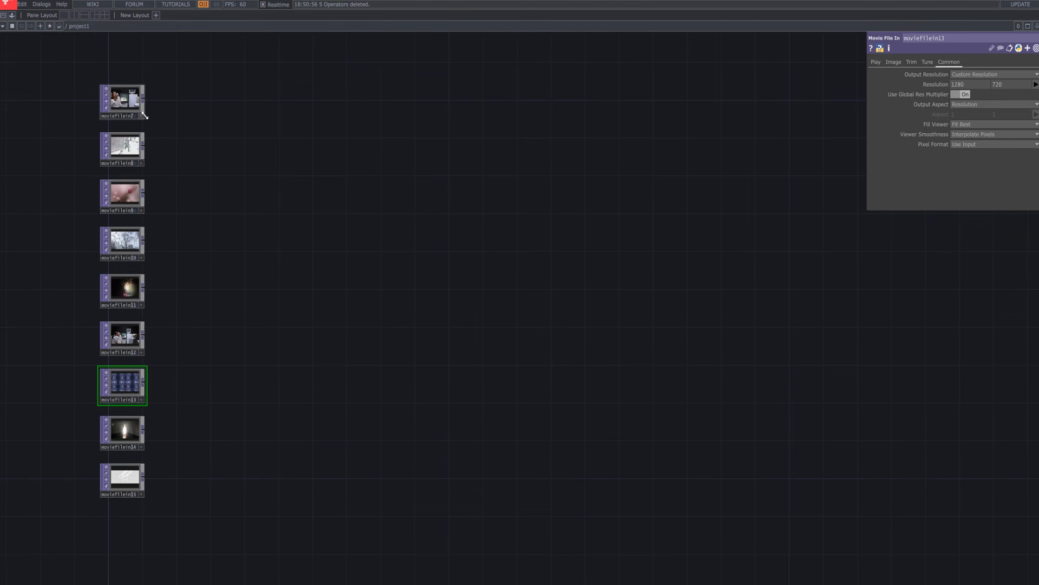
pyautogui.scroll(2, 152, 127)
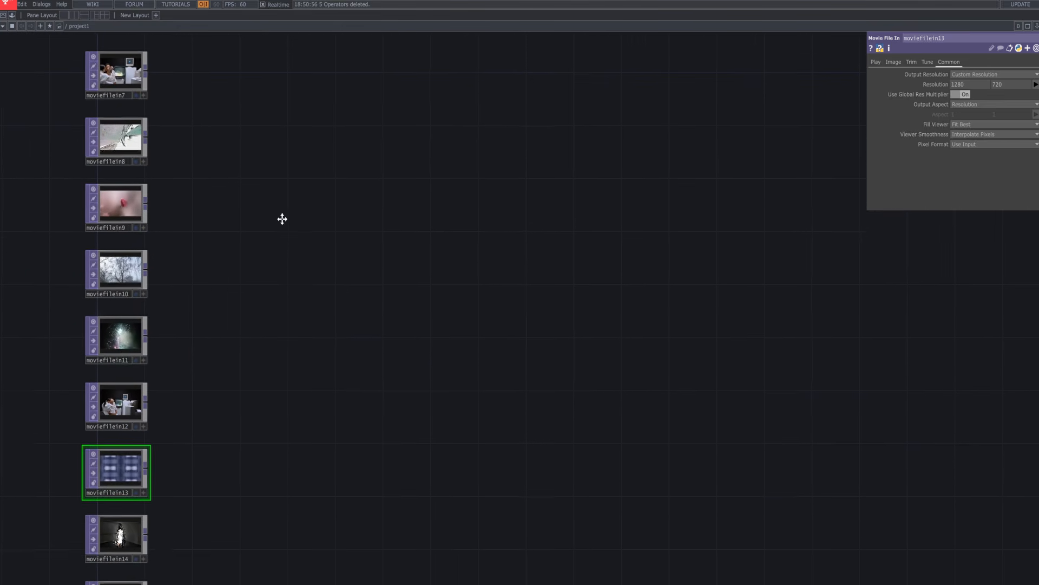
# Add a Switch TOP beside the Movie File In column and wire all nine movie nodes into it.
pyautogui.scroll(-2, 273, 223)
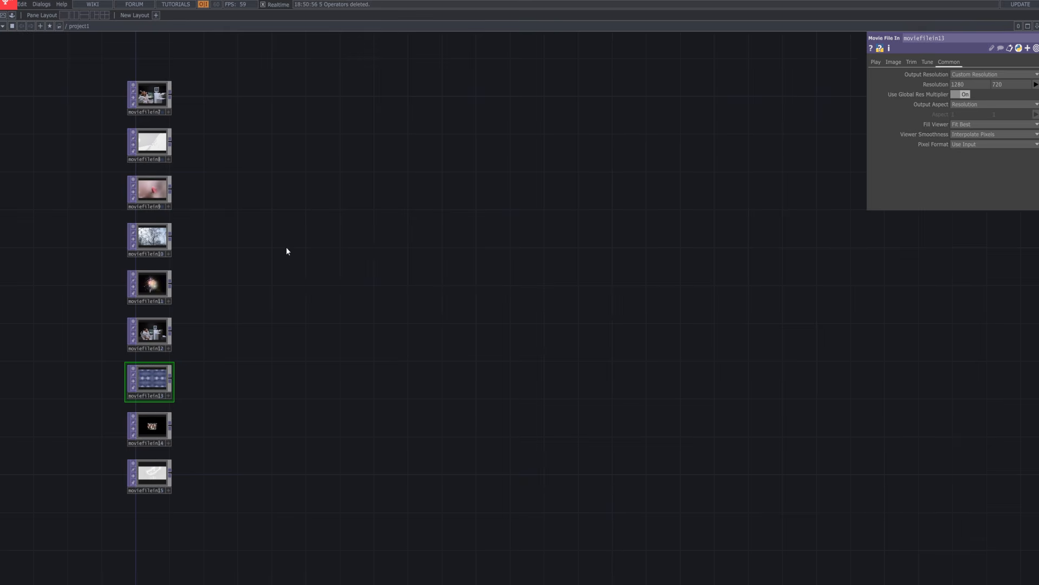
pyautogui.scroll(2, 286, 246)
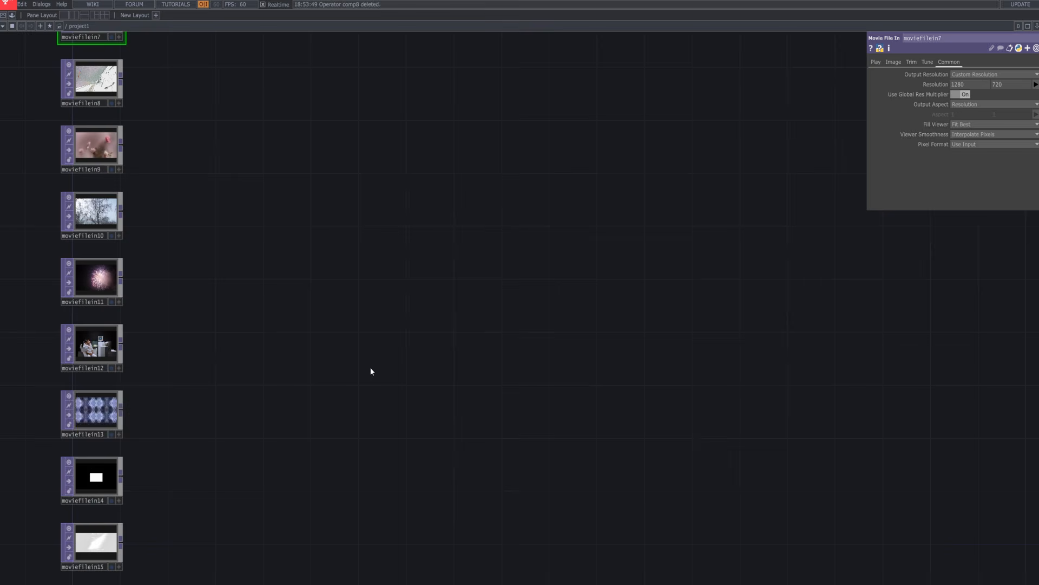
pyautogui.moveTo(371, 369); pyautogui.dragTo(363, 378)
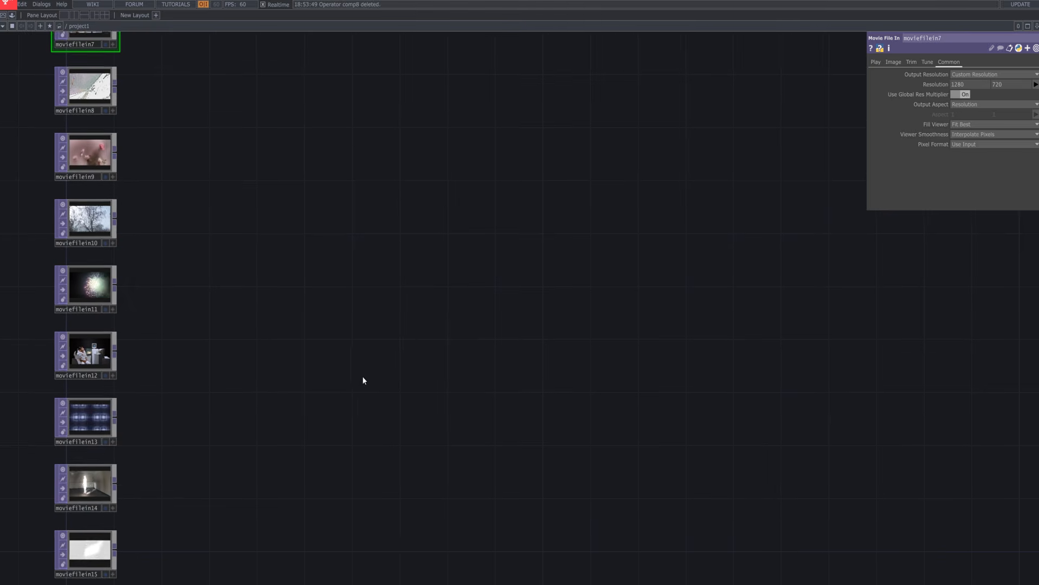
pyautogui.doubleClick(287, 301)
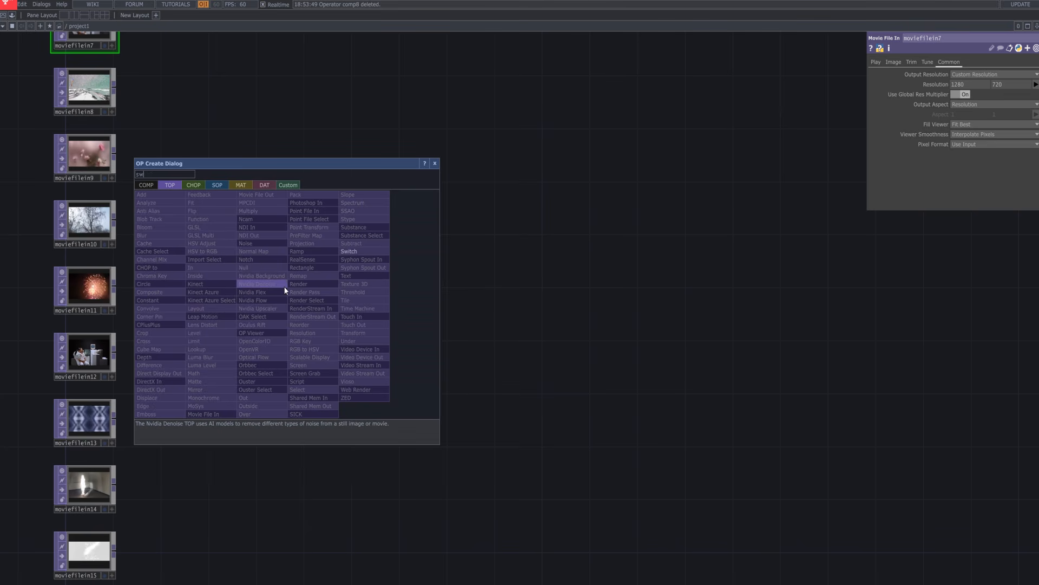
pyautogui.write('sw')
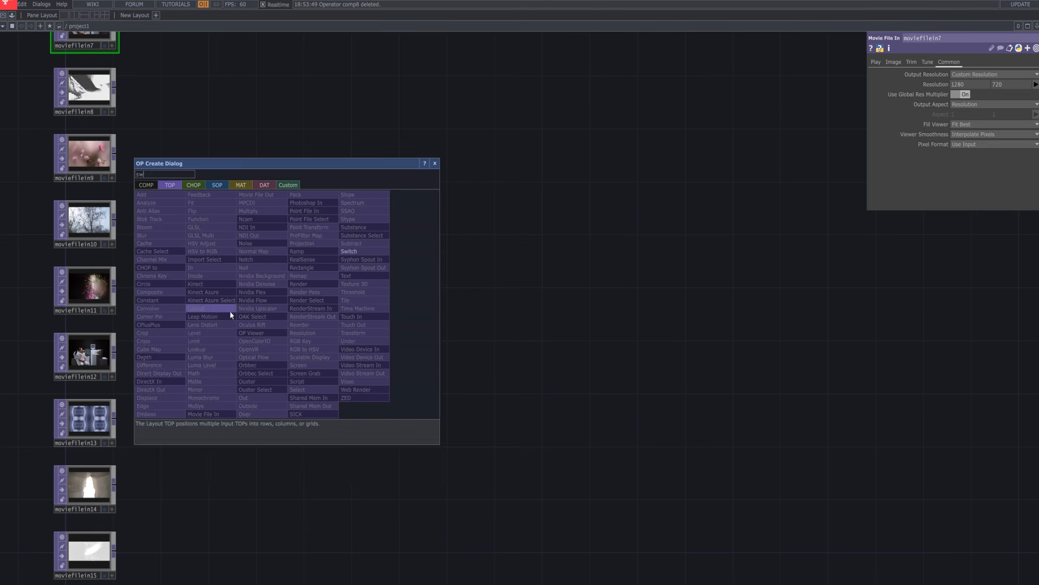
pyautogui.click(354, 251)
pyautogui.moveTo(322, 271); pyautogui.dragTo(308, 307)
pyautogui.scroll(-5, 308, 307)
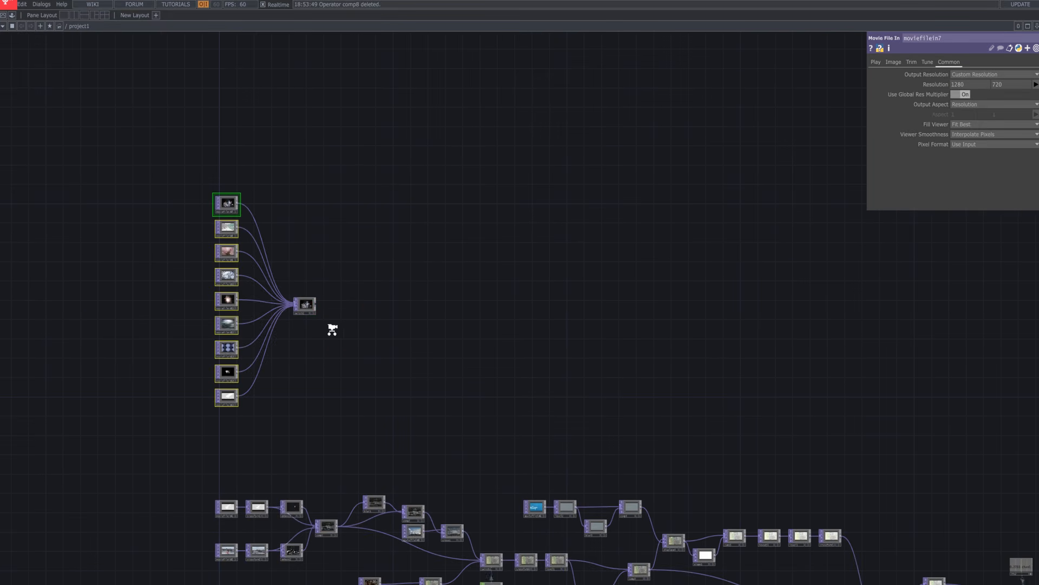
pyautogui.scroll(5, 332, 328)
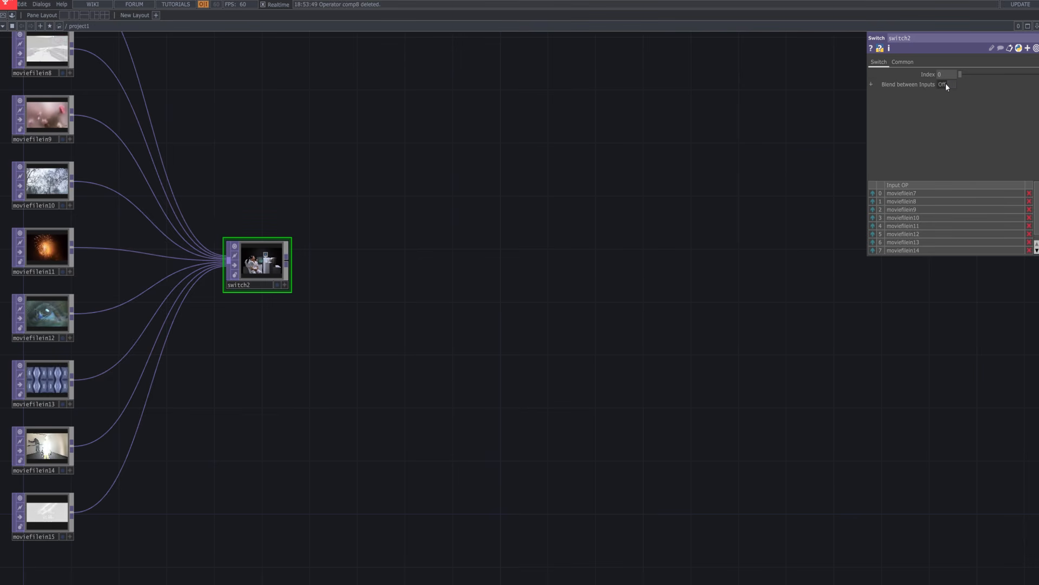
# Turn on Blend between Inputs for the new Switch and add an LFO CHOP directly above it.
pyautogui.press('Tab')
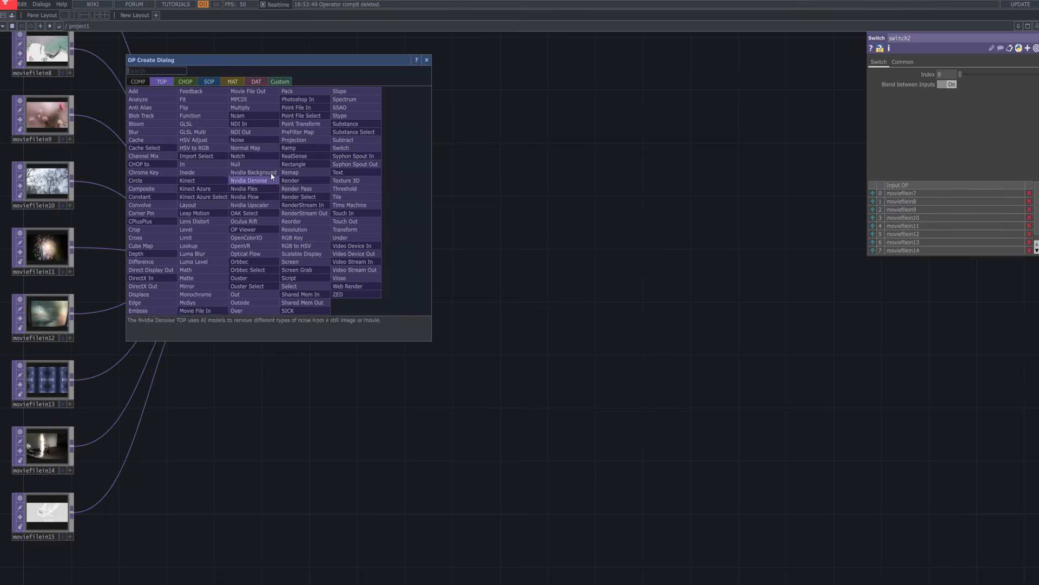
pyautogui.click(181, 82)
pyautogui.write('lfo')
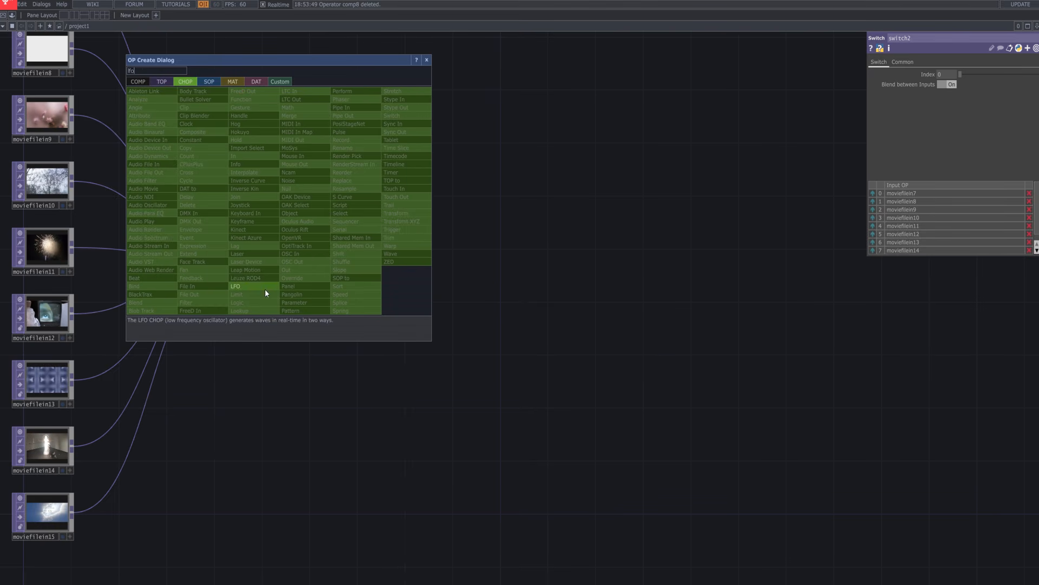
pyautogui.click(265, 287)
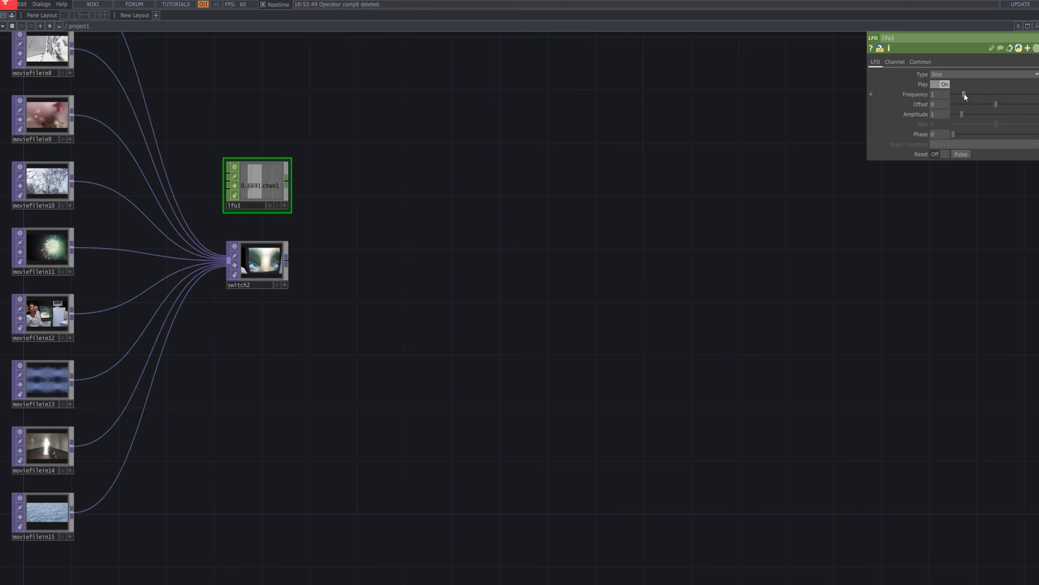
# Set the new LFO's frequency to 0.15 and its waveform type to Triangle.
pyautogui.click(937, 94)
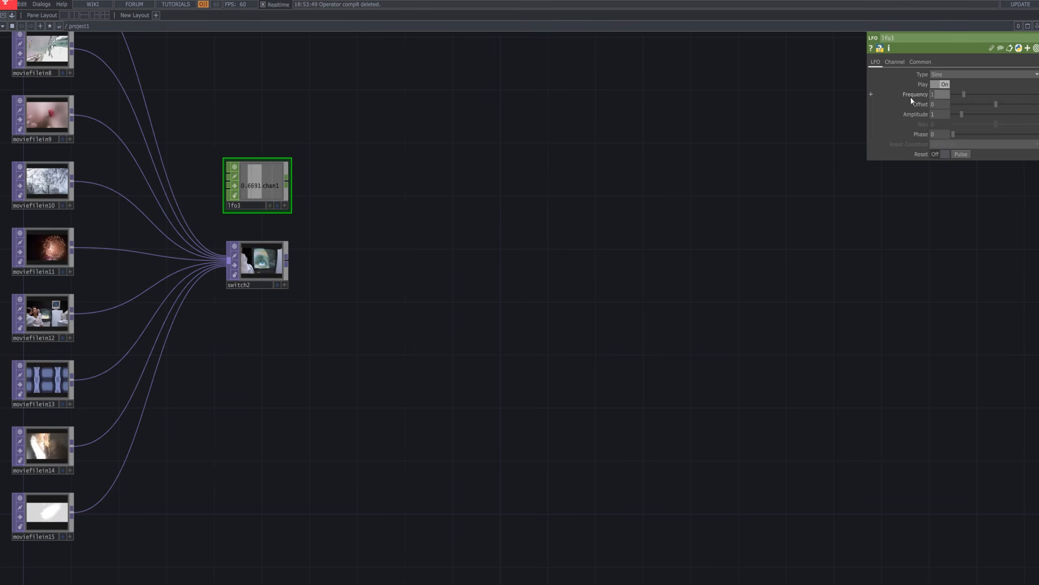
pyautogui.write('0.15')
pyautogui.press('Return')
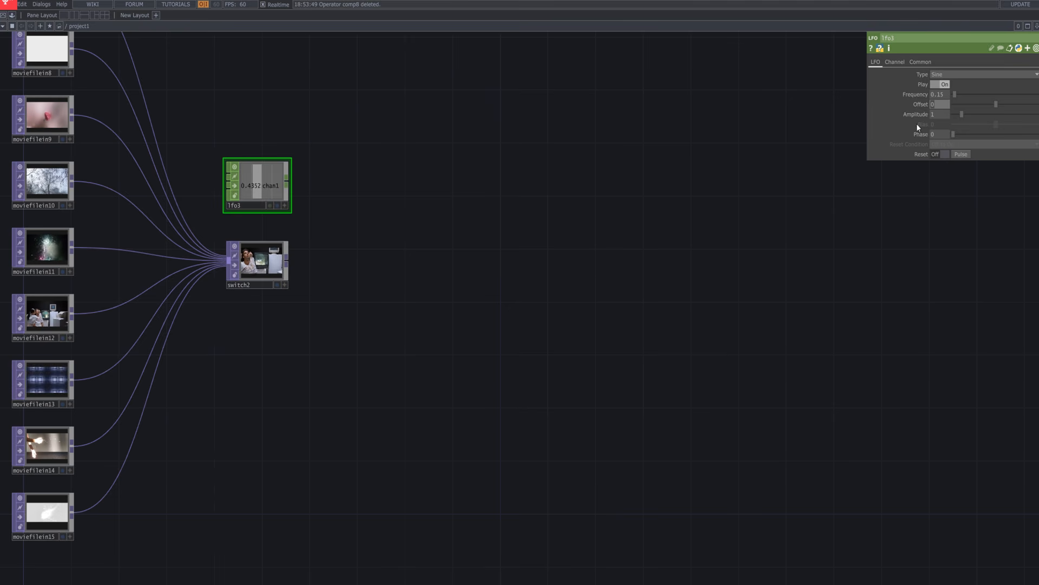
pyautogui.click(958, 74)
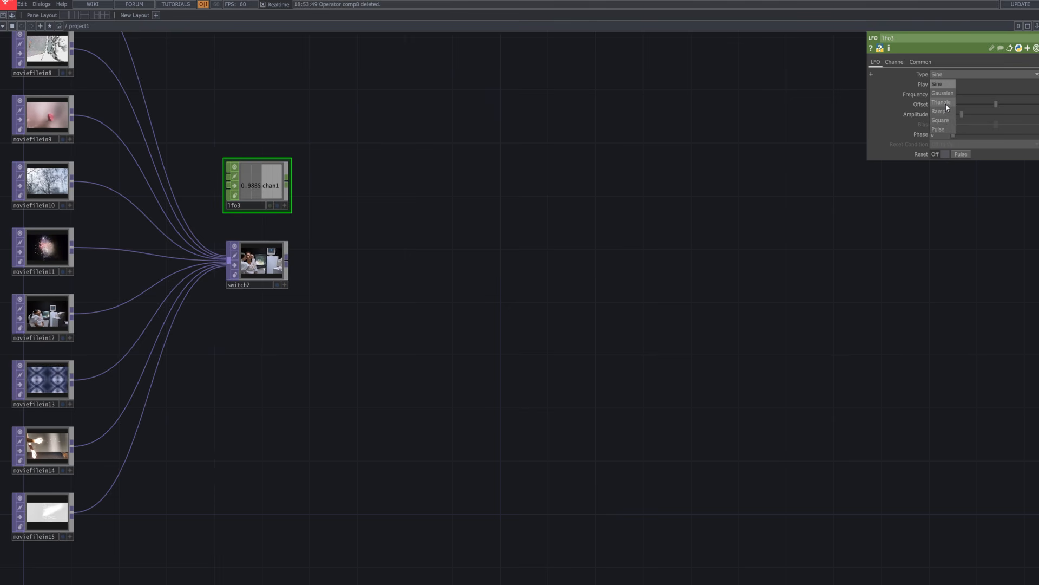
pyautogui.click(947, 103)
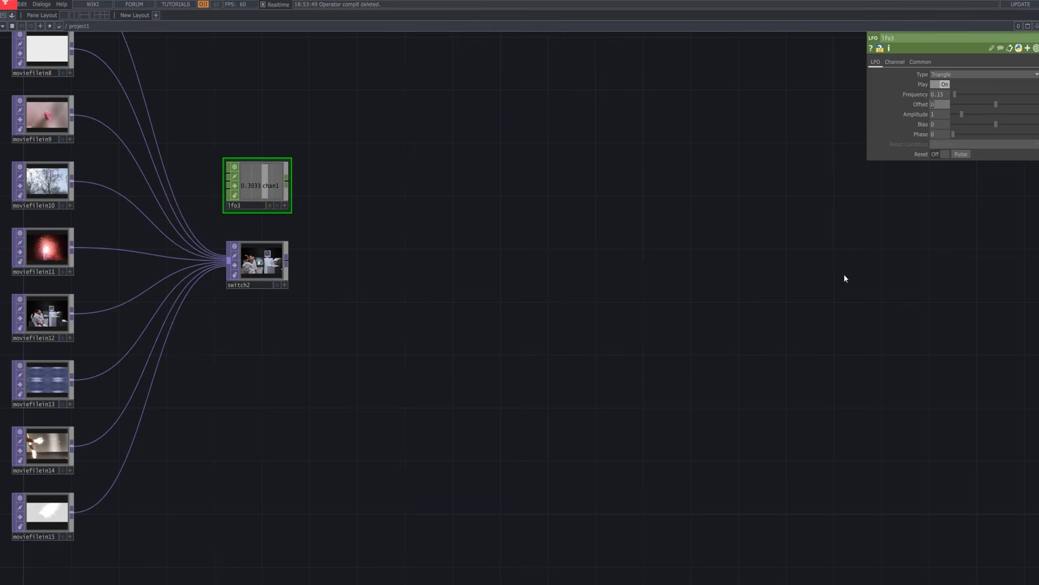
# Set both the Offset and the Amplitude of the LFO to 4.
pyautogui.write('4')
pyautogui.press('Return')
pyautogui.click(937, 114)
pyautogui.write('4')
pyautogui.press('Return')
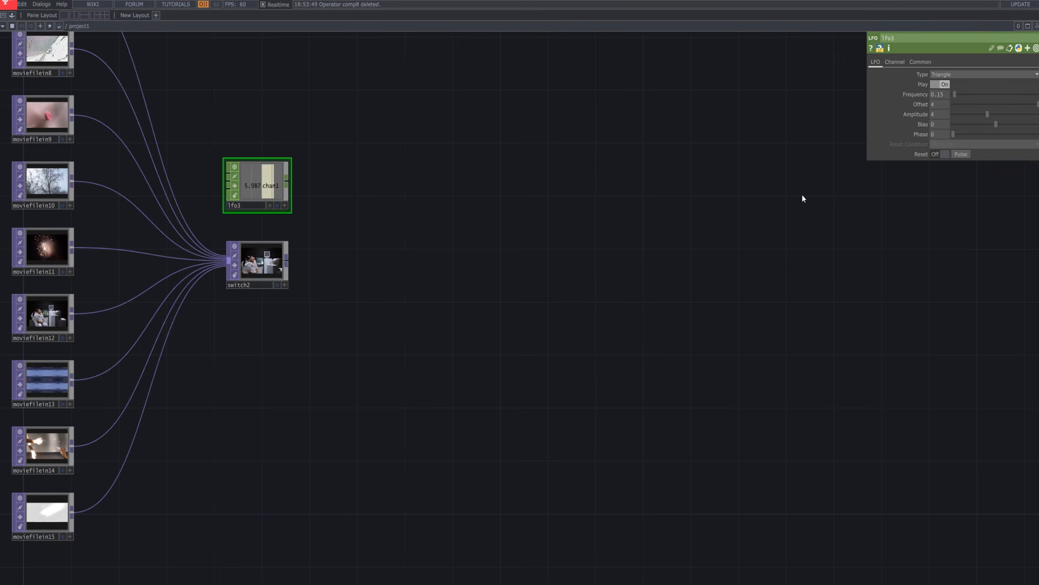
# Export the LFO channel to the Switch's Index and inspect the blended clips in the Switch's viewer.
pyautogui.scroll(-5, 516, 252)
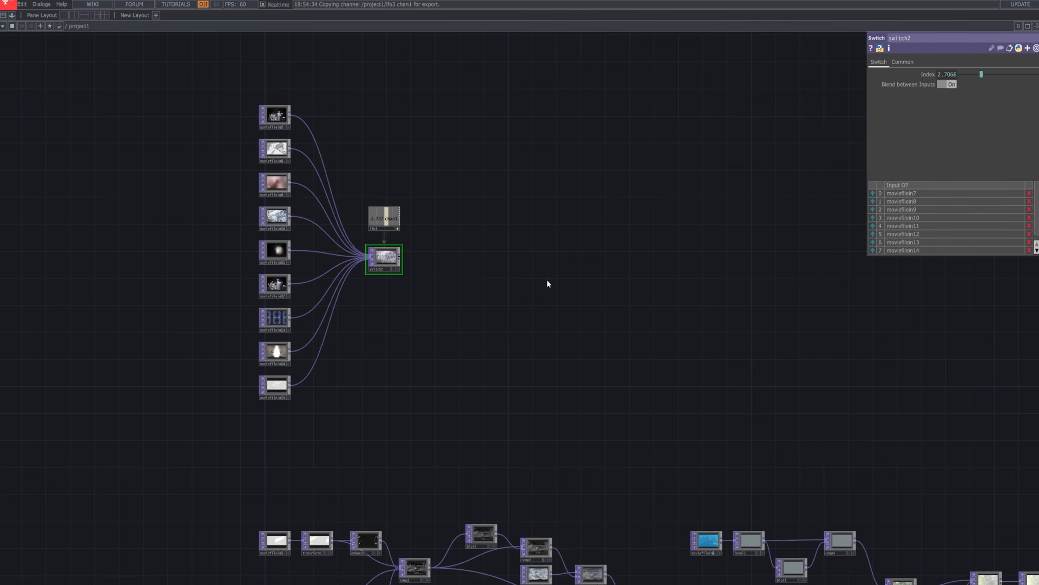
pyautogui.scroll(5, 547, 283)
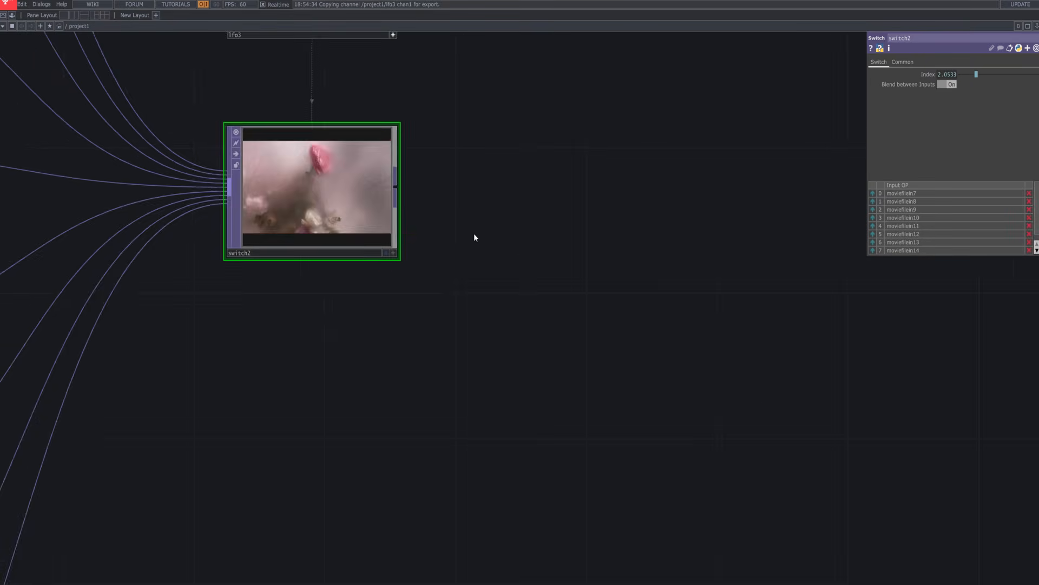
pyautogui.scroll(3, 476, 233)
pyautogui.moveTo(476, 225); pyautogui.dragTo(696, 294)
pyautogui.scroll(4, 505, 262)
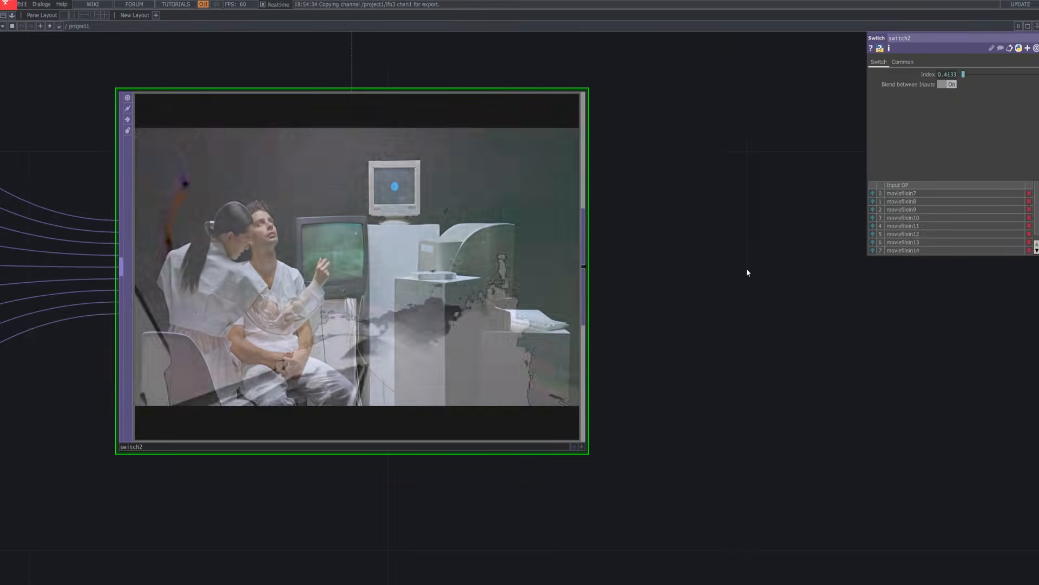
pyautogui.scroll(-5, 746, 268)
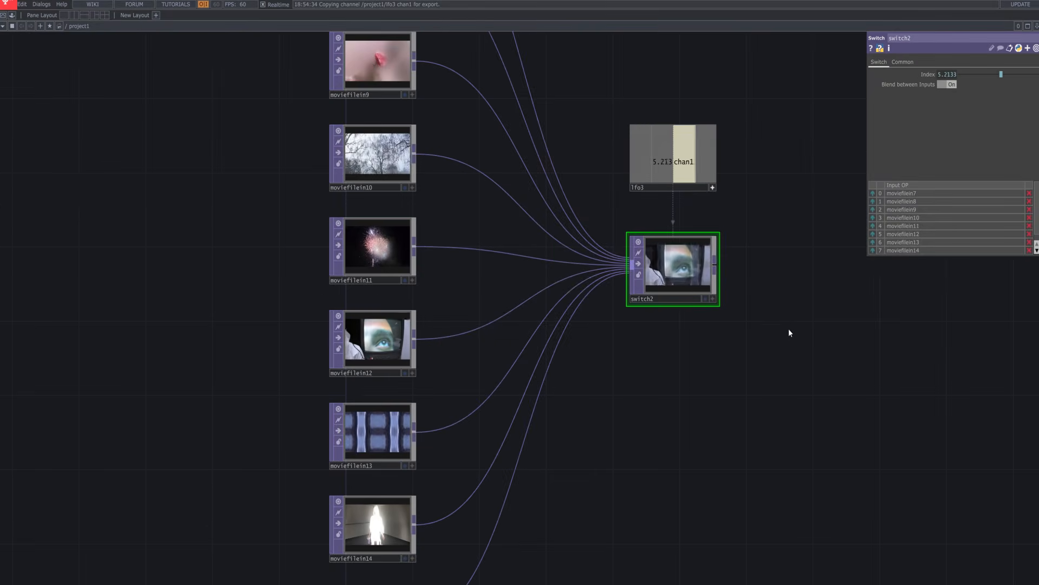
pyautogui.scroll(-3, 791, 331)
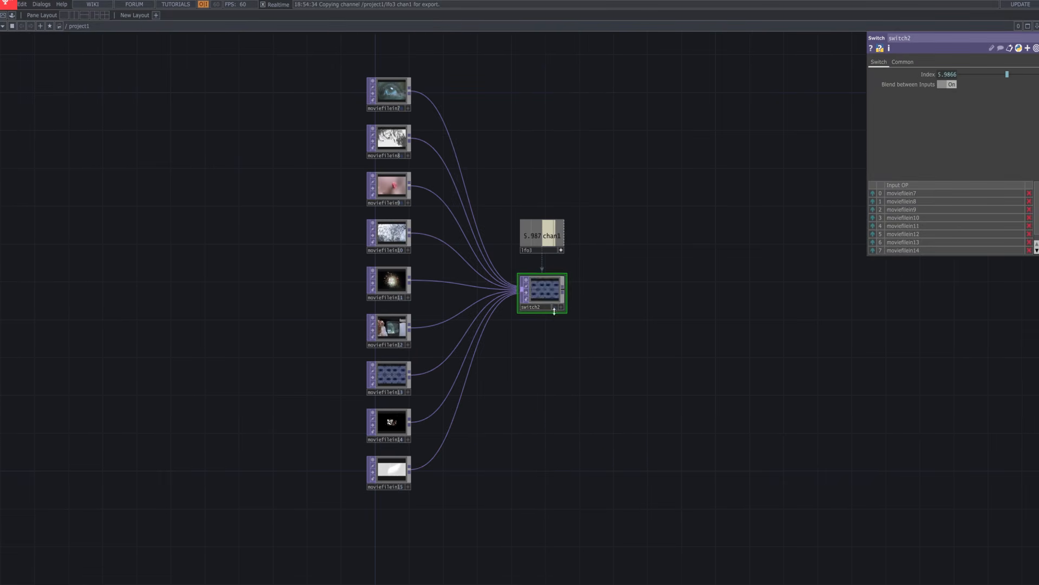
# Turn on background display for the new Switch and for the level node just before the first network's output.
pyautogui.click(555, 307)
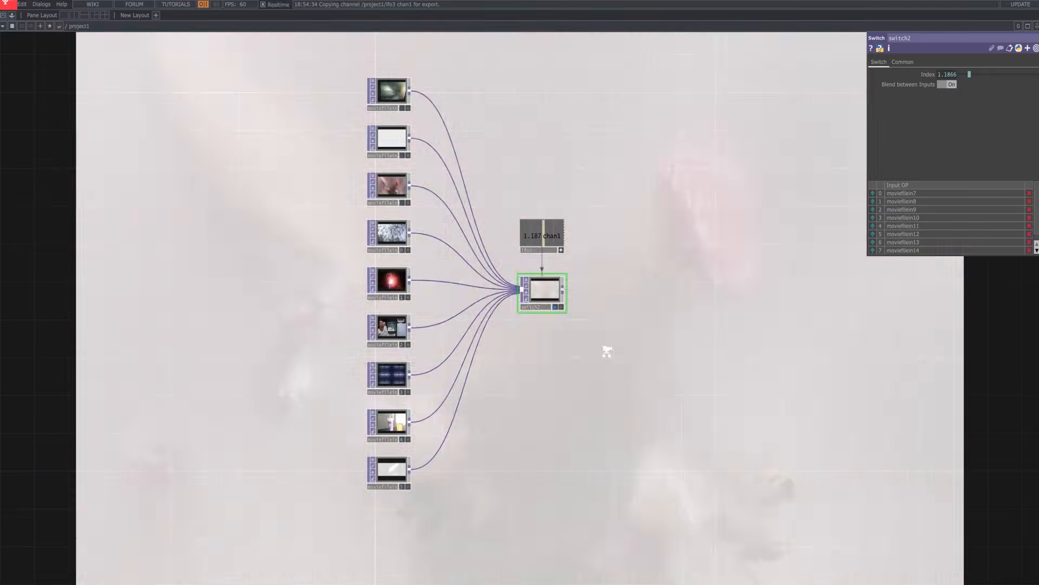
pyautogui.scroll(-3, 608, 350)
pyautogui.moveTo(838, 428); pyautogui.dragTo(406, 331)
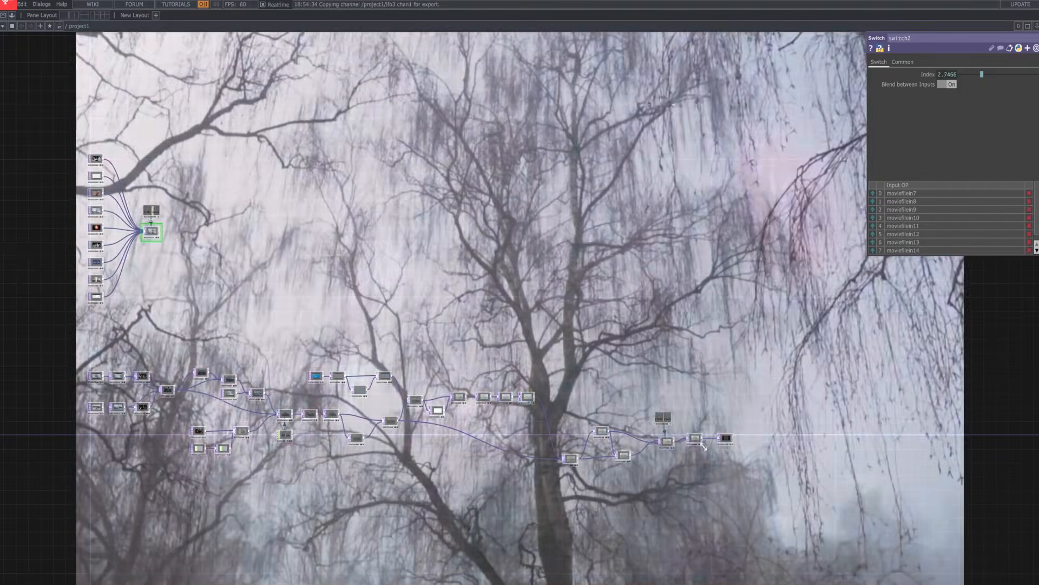
pyautogui.scroll(3, 703, 448)
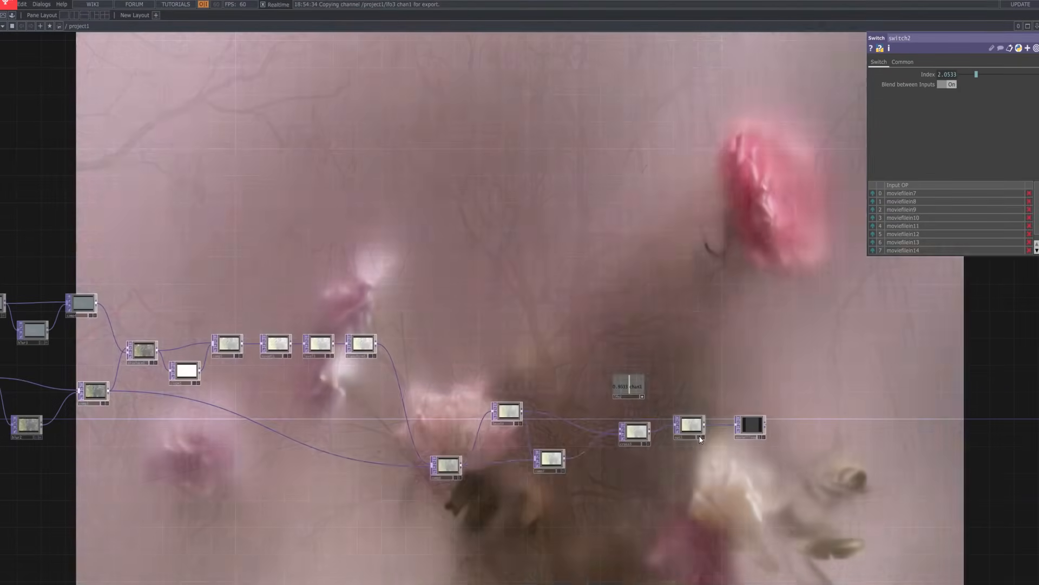
pyautogui.scroll(-3, 380, 219)
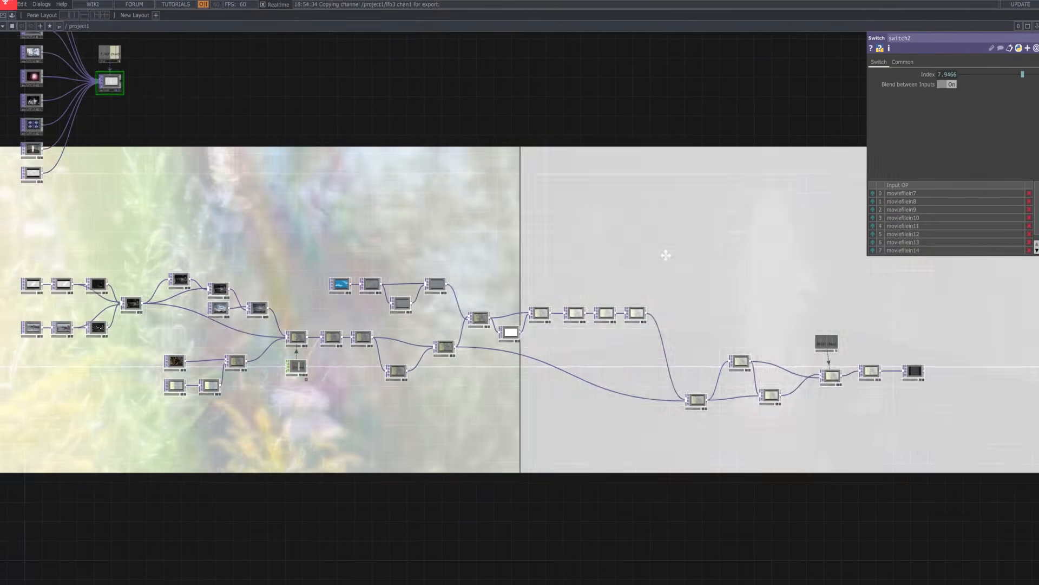
# Add an HSV Adjust TOP connected to the output of the new Switch.
pyautogui.moveTo(666, 255); pyautogui.dragTo(836, 317)
pyautogui.moveTo(373, 169); pyautogui.dragTo(366, 256)
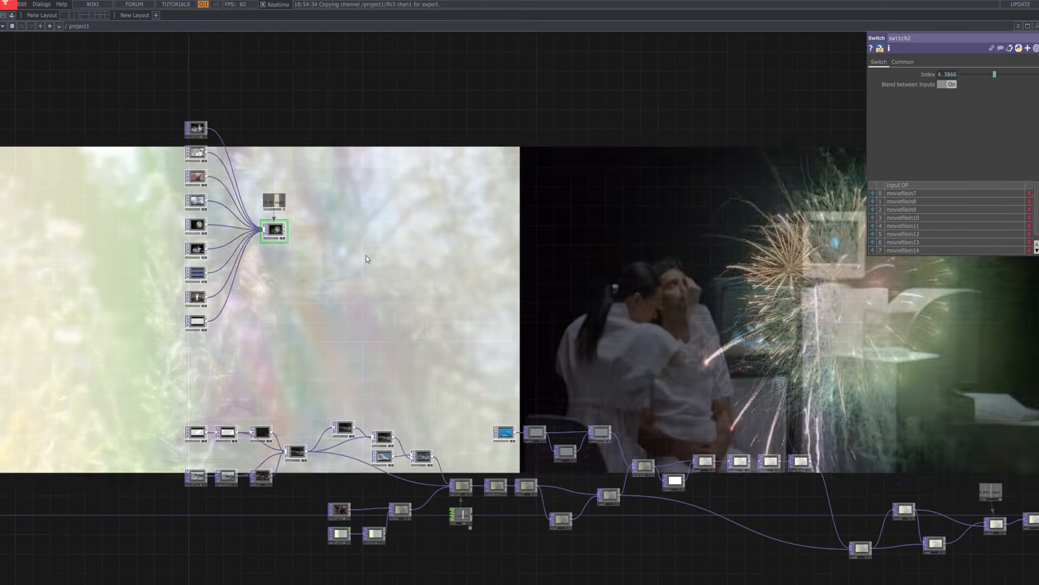
pyautogui.moveTo(314, 221); pyautogui.dragTo(313, 292, button='middle')
pyautogui.moveTo(296, 237); pyautogui.dragTo(358, 295)
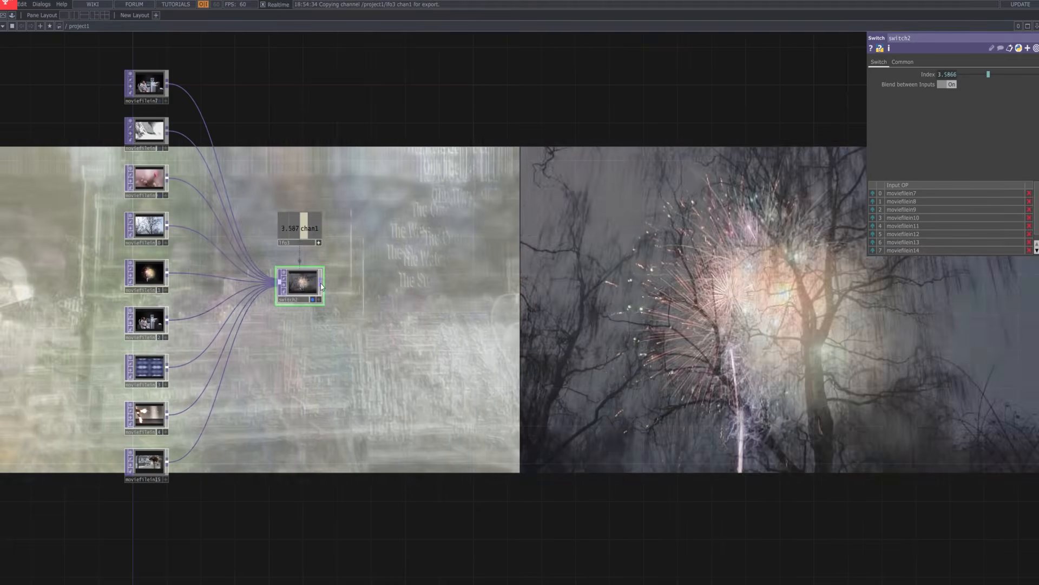
pyautogui.rightClick(322, 286)
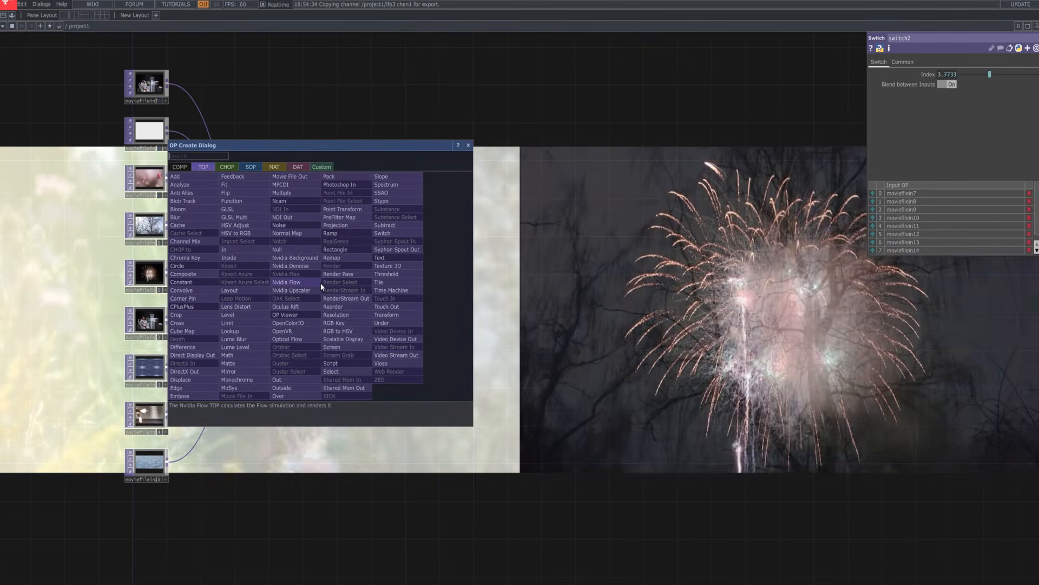
pyautogui.write('hs')
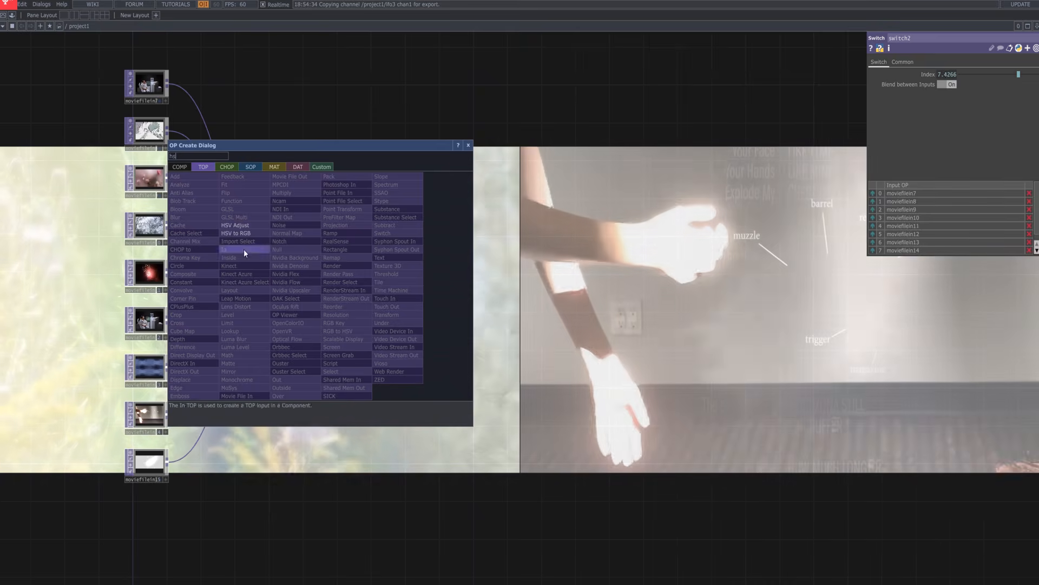
pyautogui.click(244, 226)
pyautogui.click(391, 295)
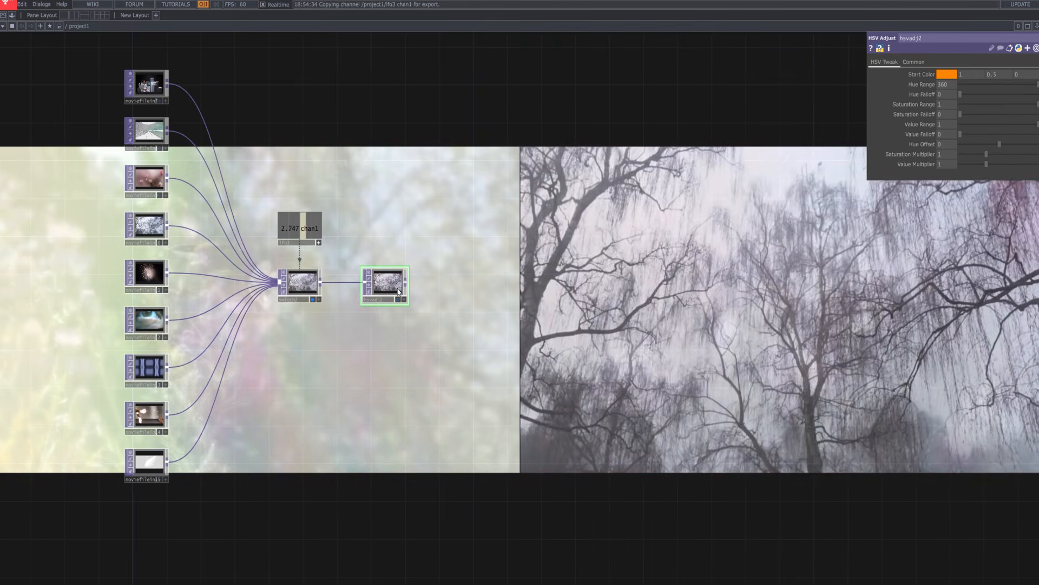
# Set the HSV Adjust's Hue Range to 1, lower its Hue Offset slightly below zero, and set its Value Multiplier to 0.85.
pyautogui.moveTo(955, 83); pyautogui.dragTo(763, 132)
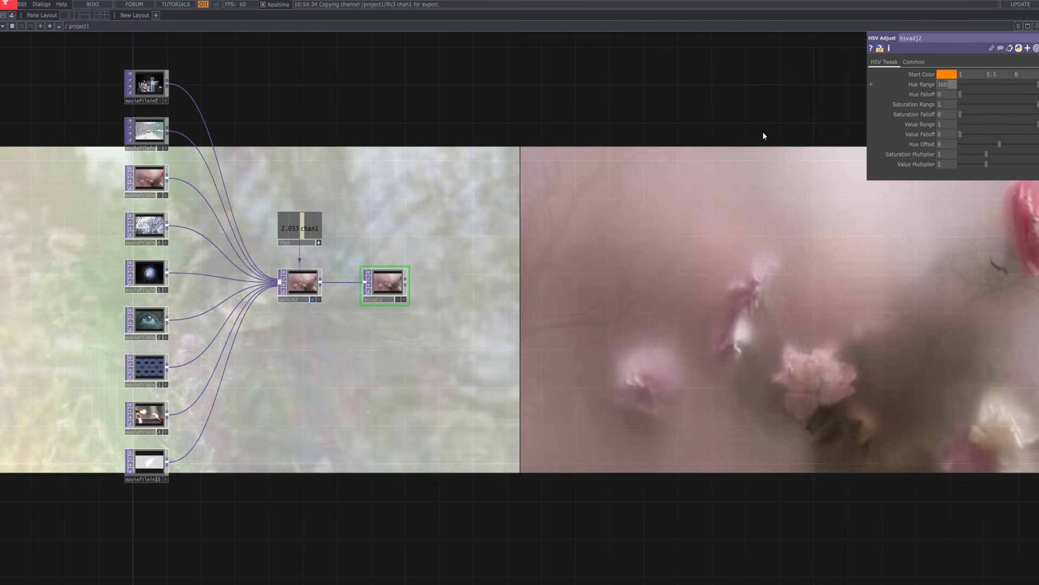
pyautogui.write('1')
pyautogui.press('Return')
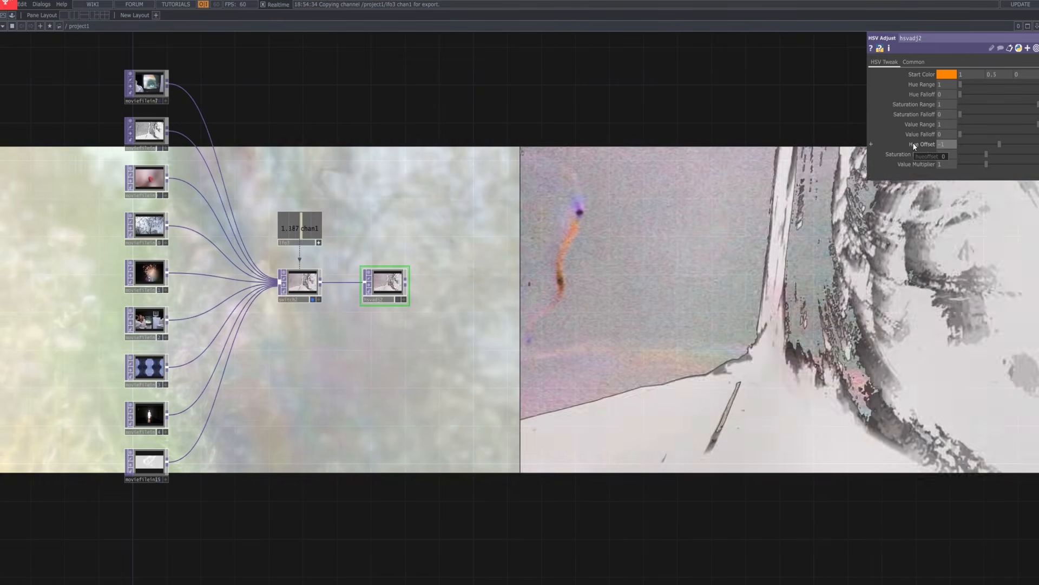
pyautogui.moveTo(913, 144); pyautogui.dragTo(782, 321)
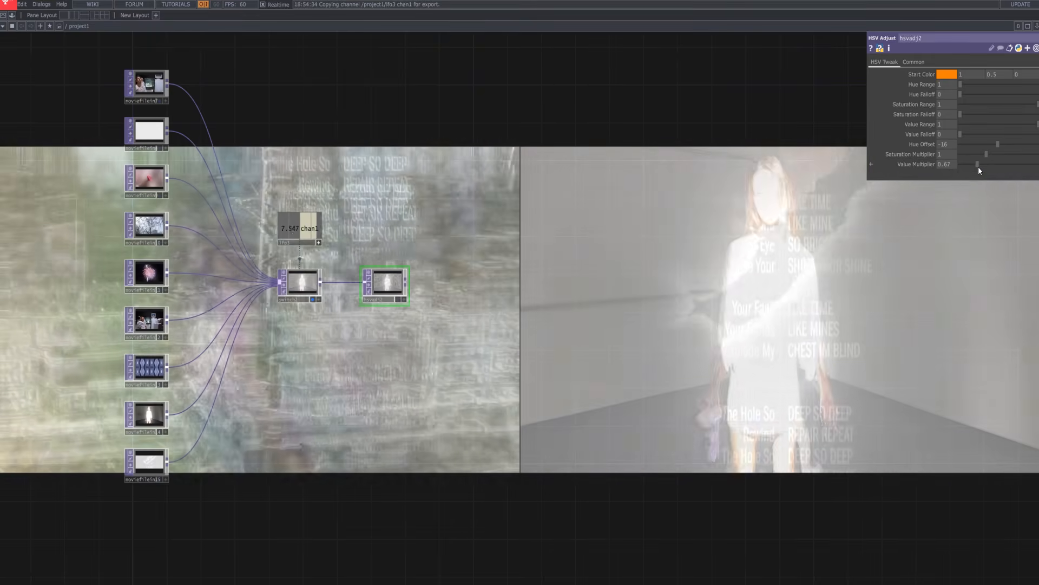
pyautogui.click(980, 165)
pyautogui.moveTo(980, 168); pyautogui.dragTo(983, 167)
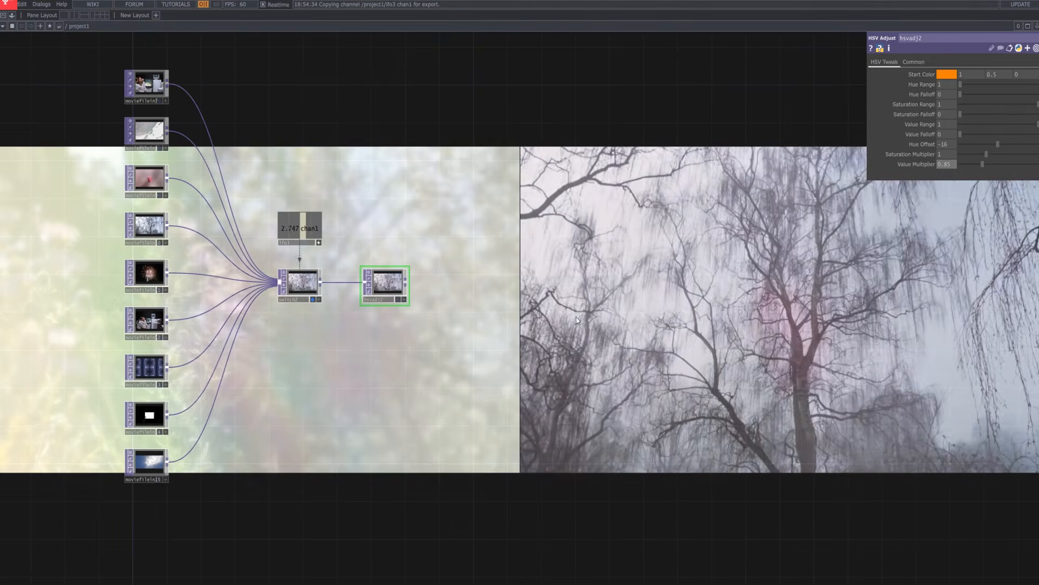
# Add a Level TOP connected to the output of the HSV Adjust node.
pyautogui.rightClick(402, 284)
pyautogui.write('level')
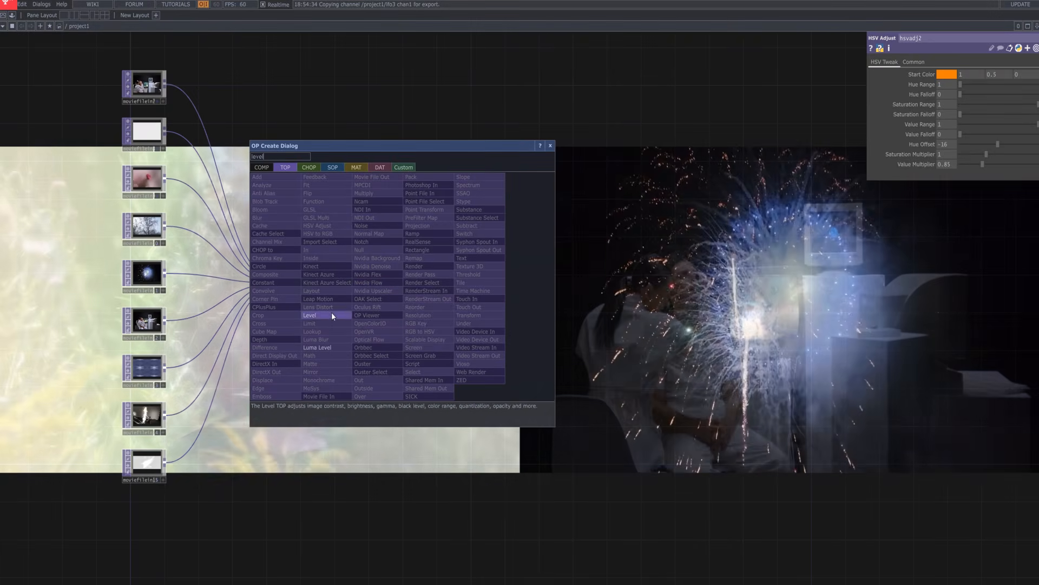
pyautogui.click(332, 314)
pyautogui.click(483, 309)
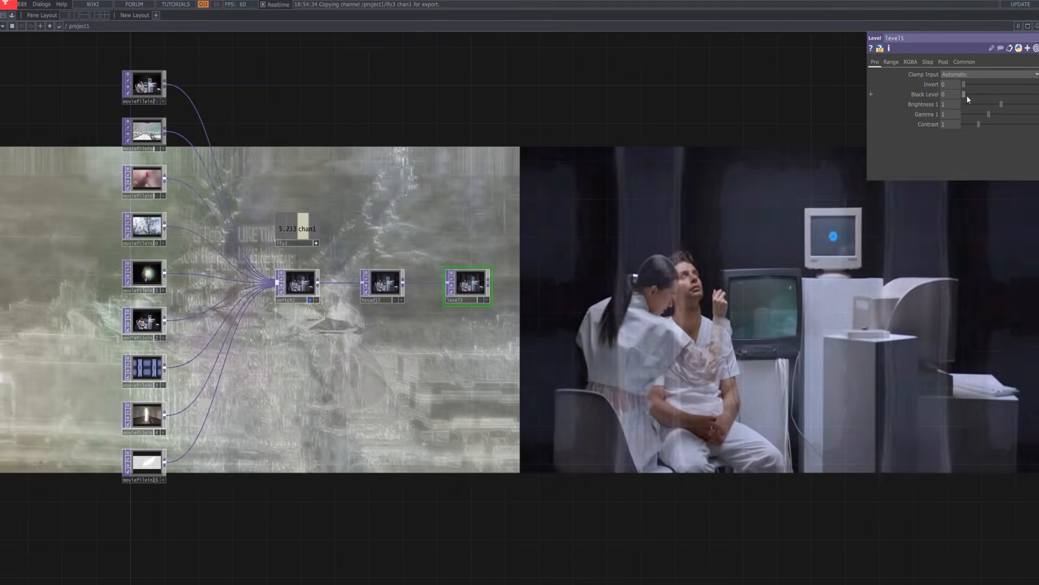
# Set the Level node's Black Level to 0.08, Brightness to 1.16, Gamma to 0.95 and Contrast to 1.08.
pyautogui.moveTo(967, 95); pyautogui.dragTo(1003, 108)
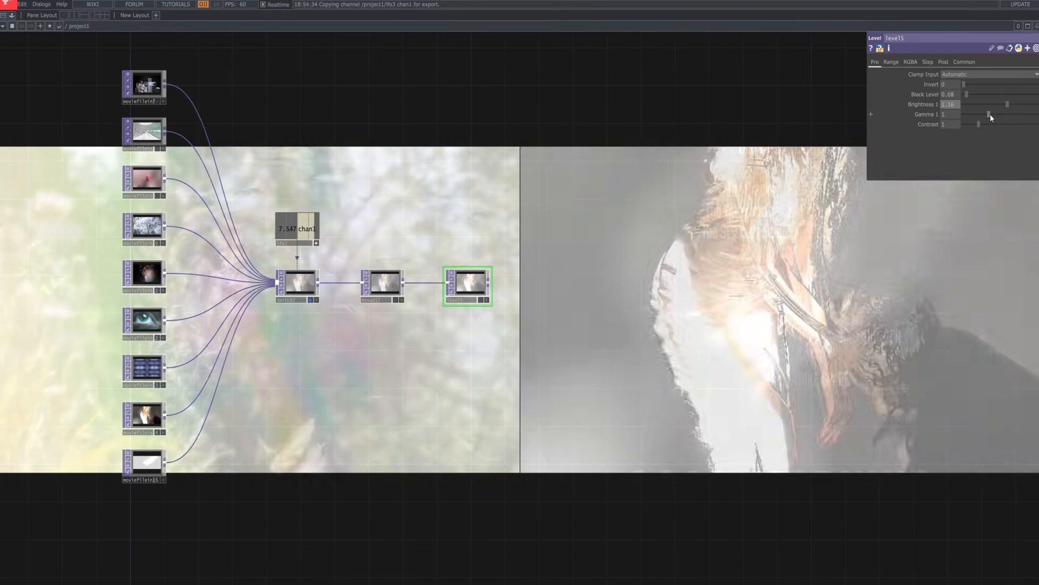
pyautogui.click(986, 112)
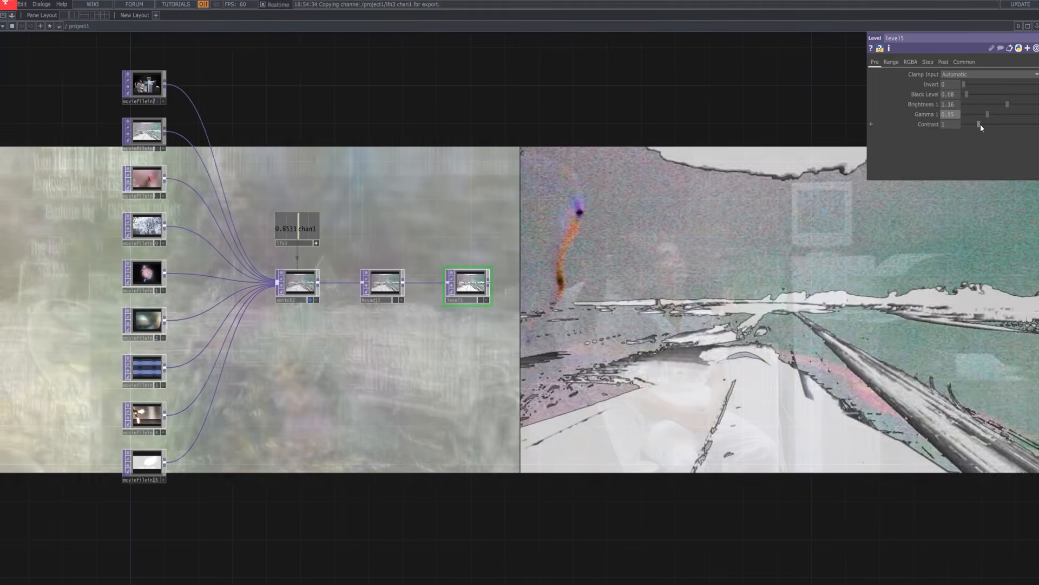
pyautogui.moveTo(980, 124); pyautogui.dragTo(986, 125)
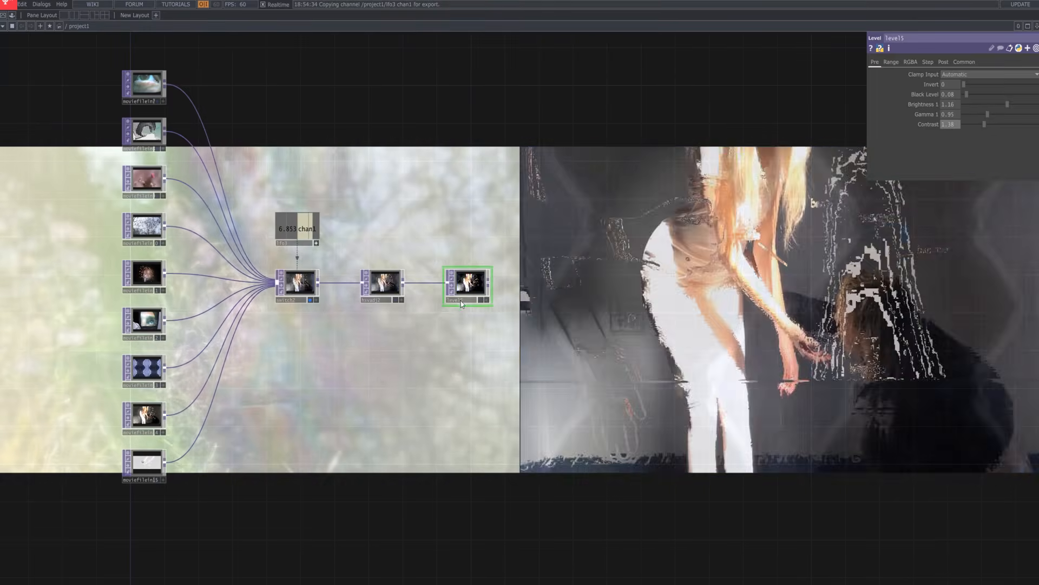
pyautogui.scroll(3, 481, 306)
pyautogui.scroll(5, 481, 306)
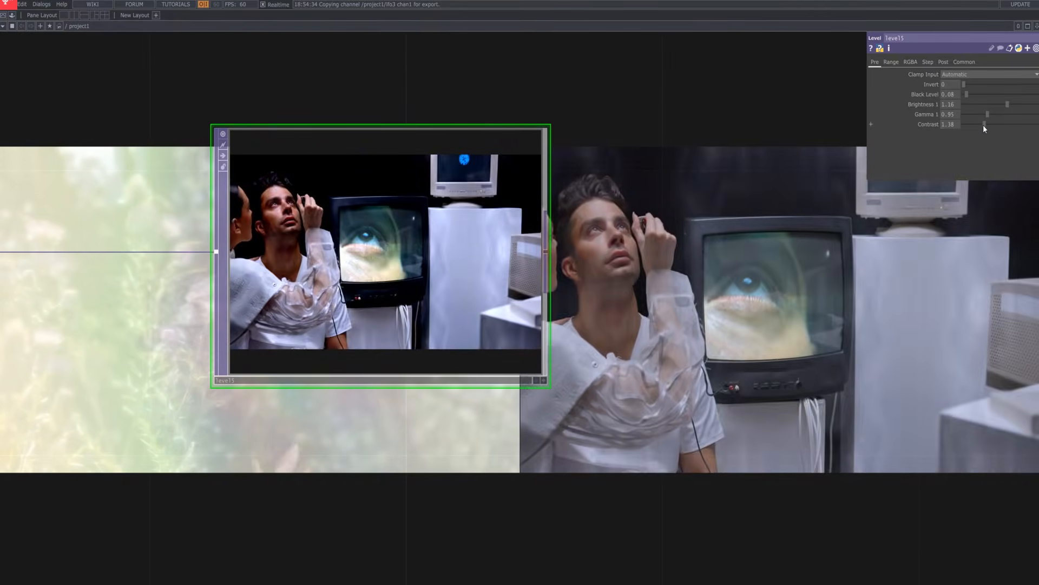
pyautogui.moveTo(983, 124)
pyautogui.mouseDown()
pyautogui.moveTo(1004, 128)
pyautogui.moveTo(979, 128)
pyautogui.mouseUp()
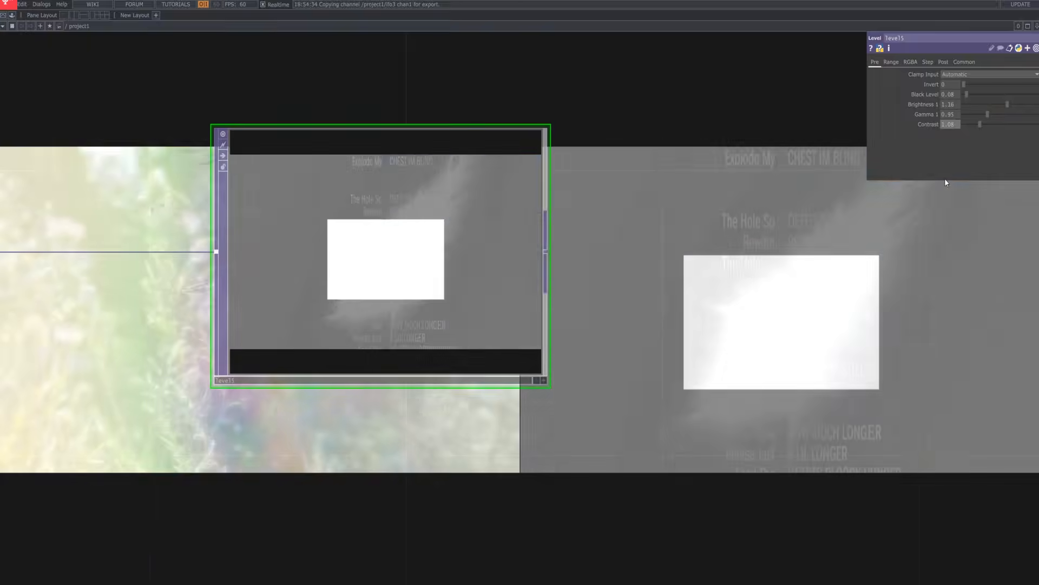
# Add a Transform TOP connected to the Level node's output and turn off its Pre-Multiply RGB by Alpha option.
pyautogui.scroll(-5, 593, 281)
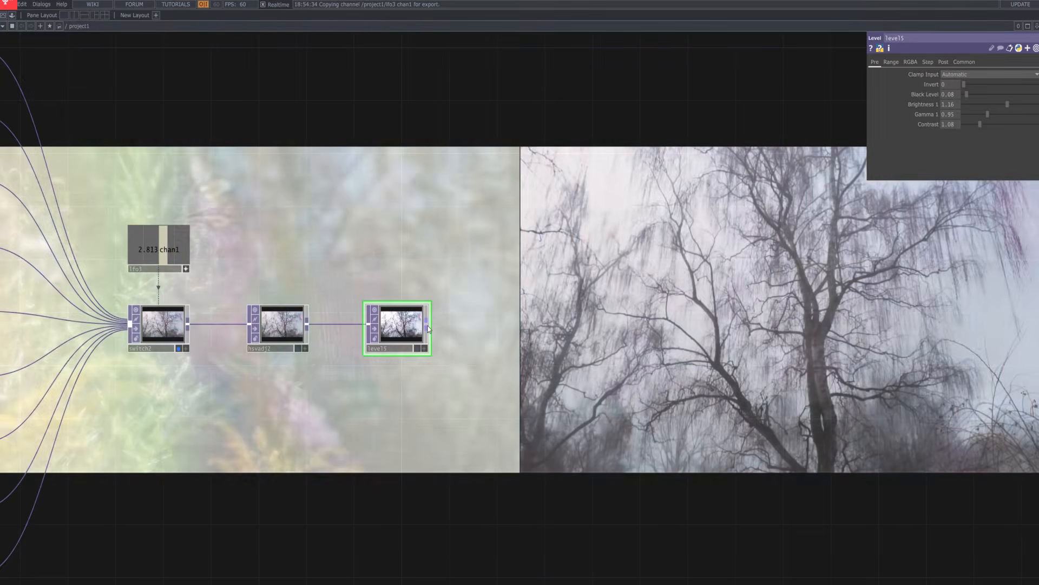
pyautogui.rightClick(428, 328)
pyautogui.write('tr')
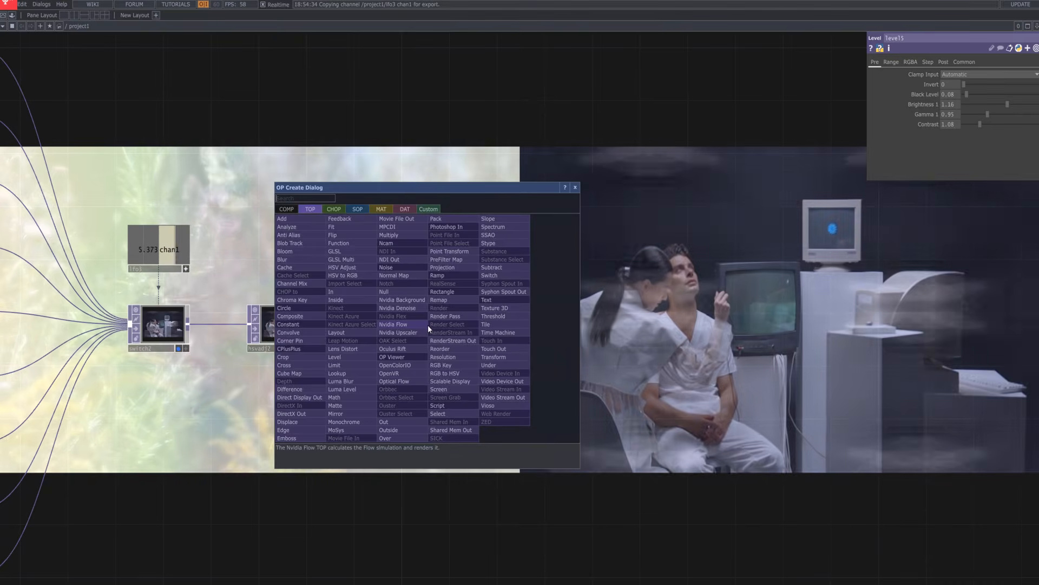
pyautogui.write('an')
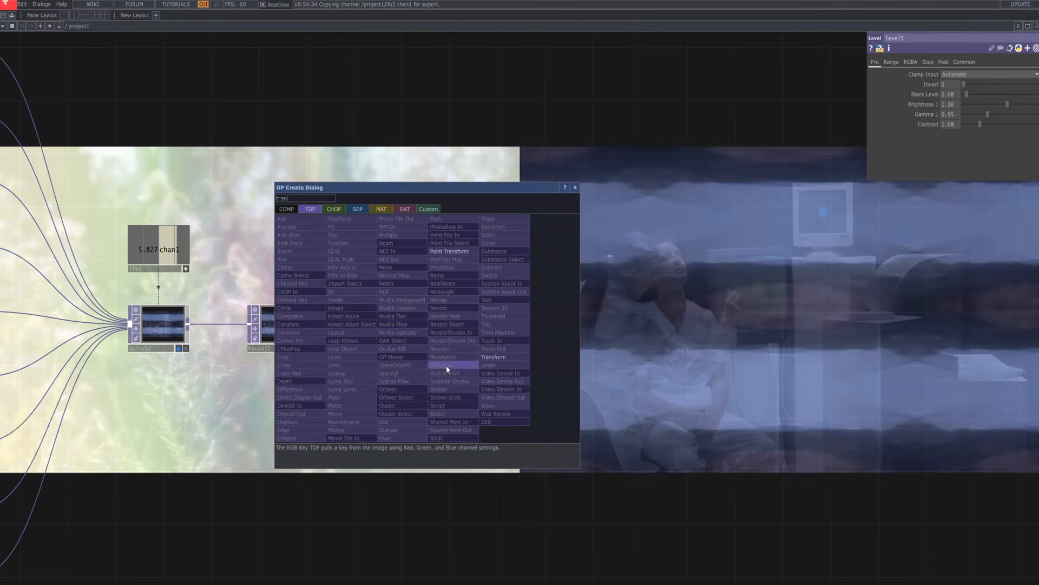
pyautogui.click(501, 357)
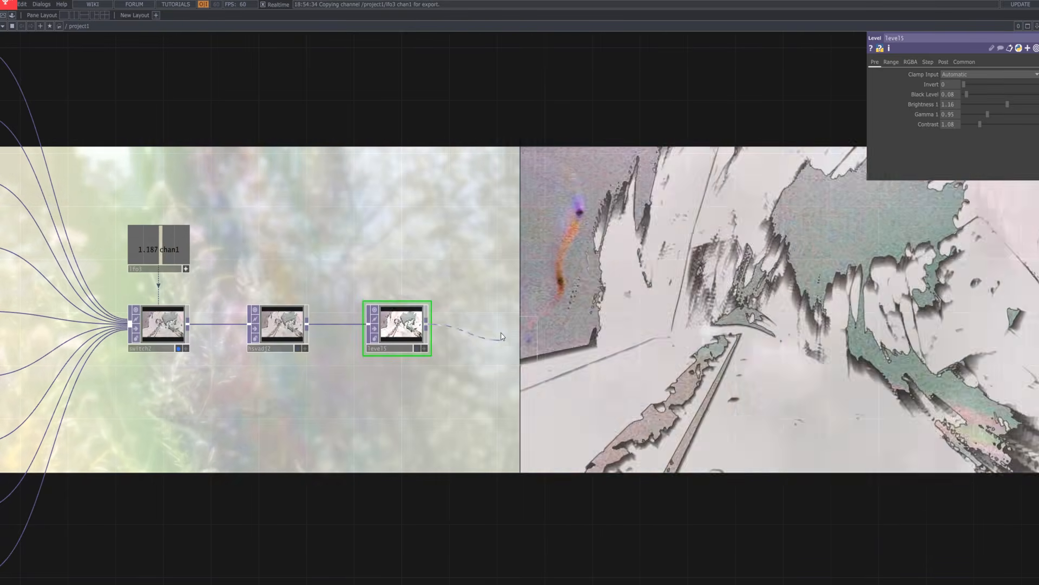
pyautogui.click(546, 339)
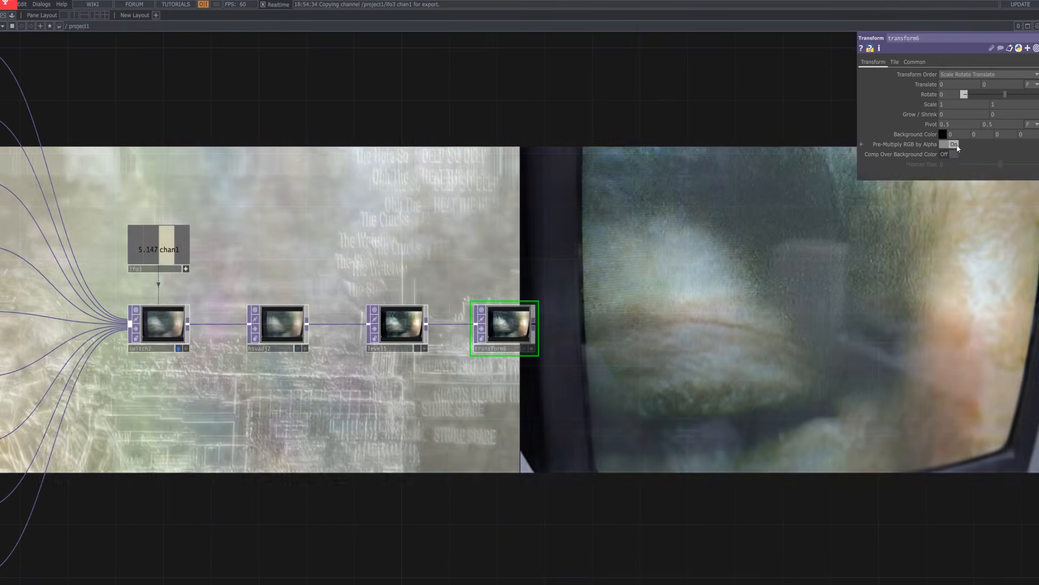
pyautogui.click(955, 144)
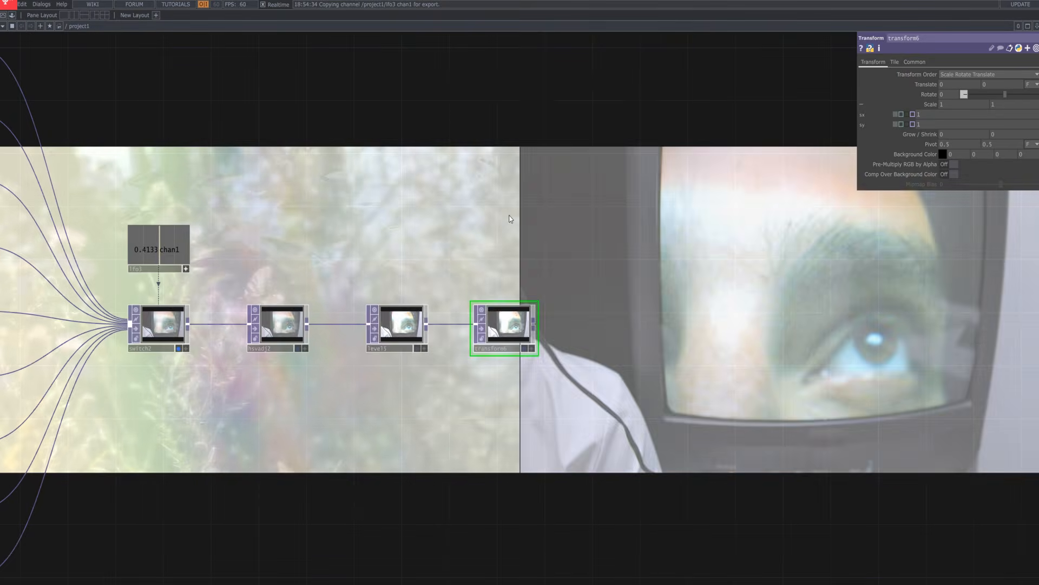
# Add an LFO CHOP directly above the new Transform node.
pyautogui.press('Tab')
pyautogui.click(416, 99)
pyautogui.write('l')
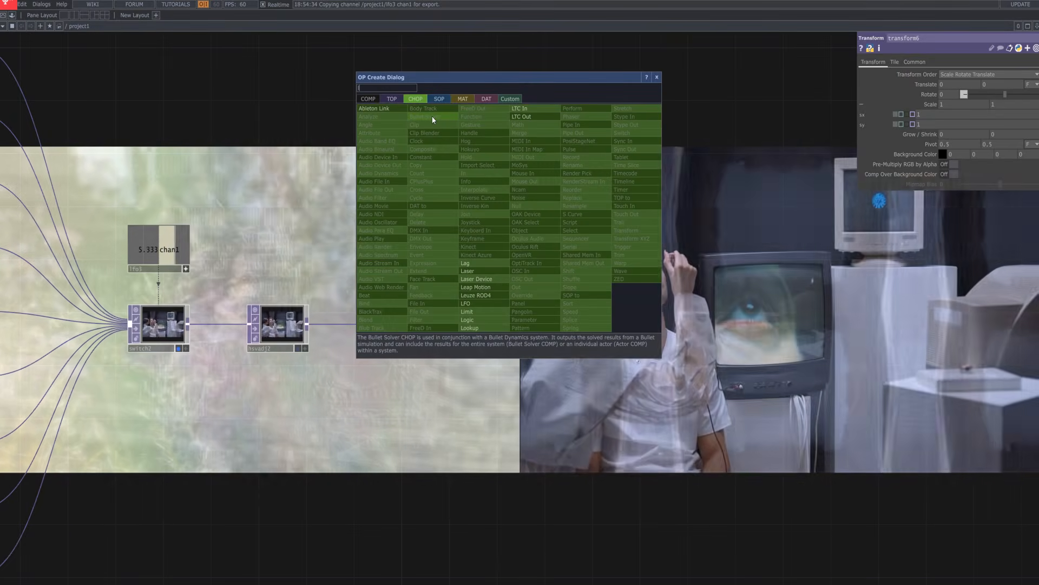
pyautogui.write('fo')
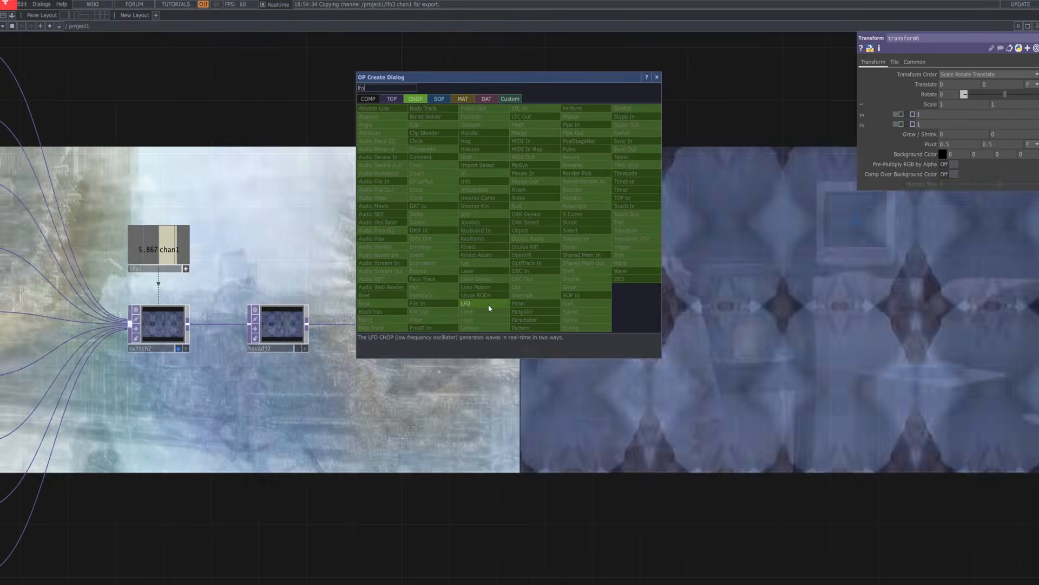
pyautogui.click(489, 308)
pyautogui.click(505, 250)
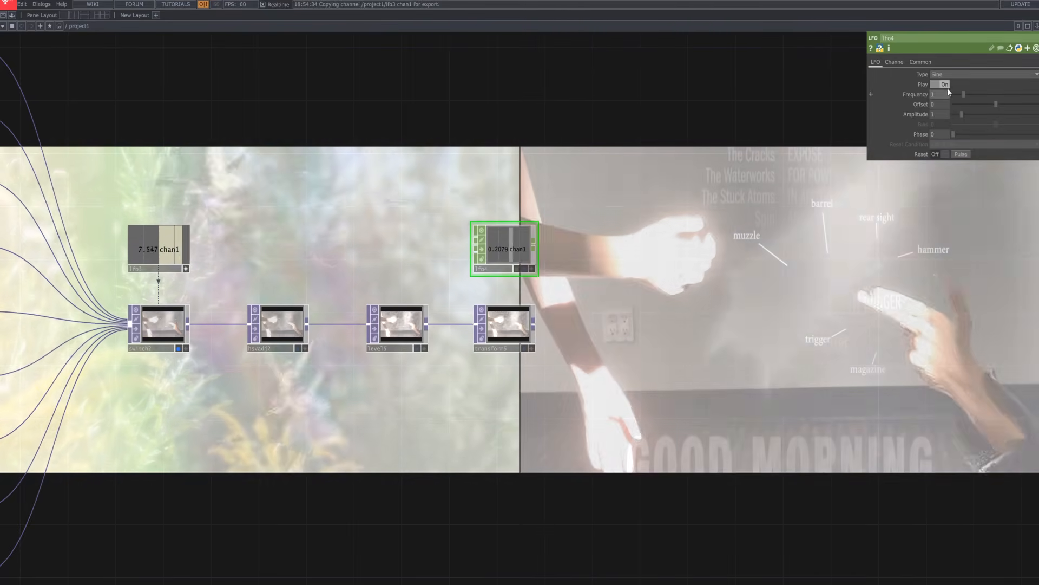
# Set the new LFO to Triangle type with Frequency 0.08, Offset 0.9 and Amplitude 0.15.
pyautogui.click(950, 75)
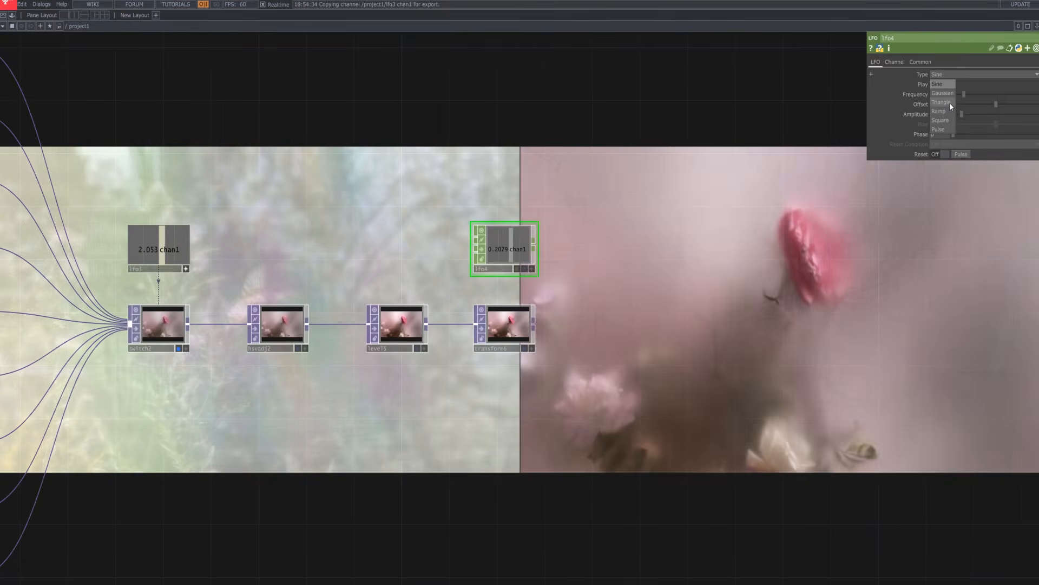
pyautogui.click(950, 102)
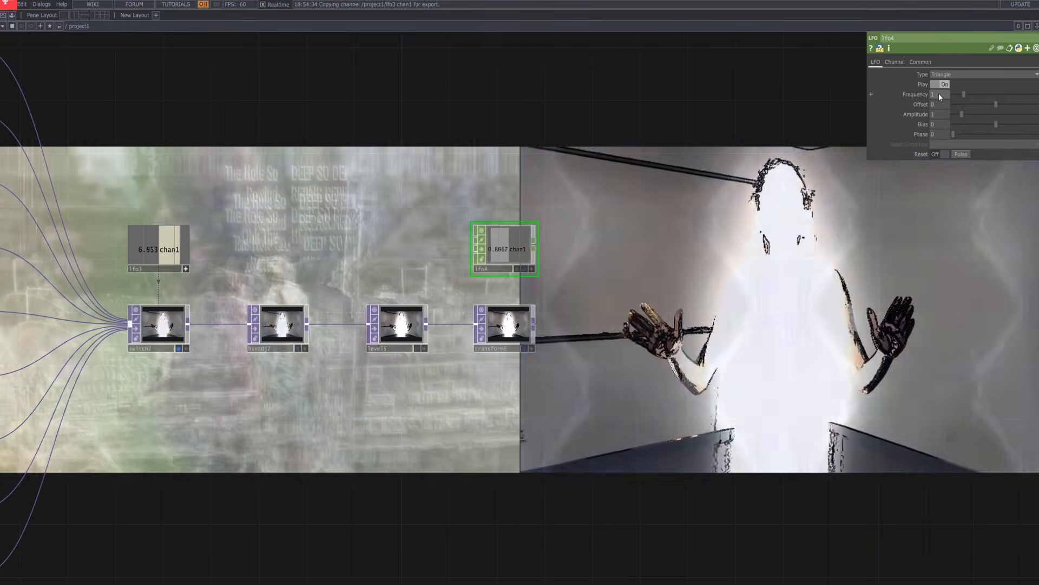
pyautogui.moveTo(938, 95); pyautogui.dragTo(899, 100)
pyautogui.write('0.0')
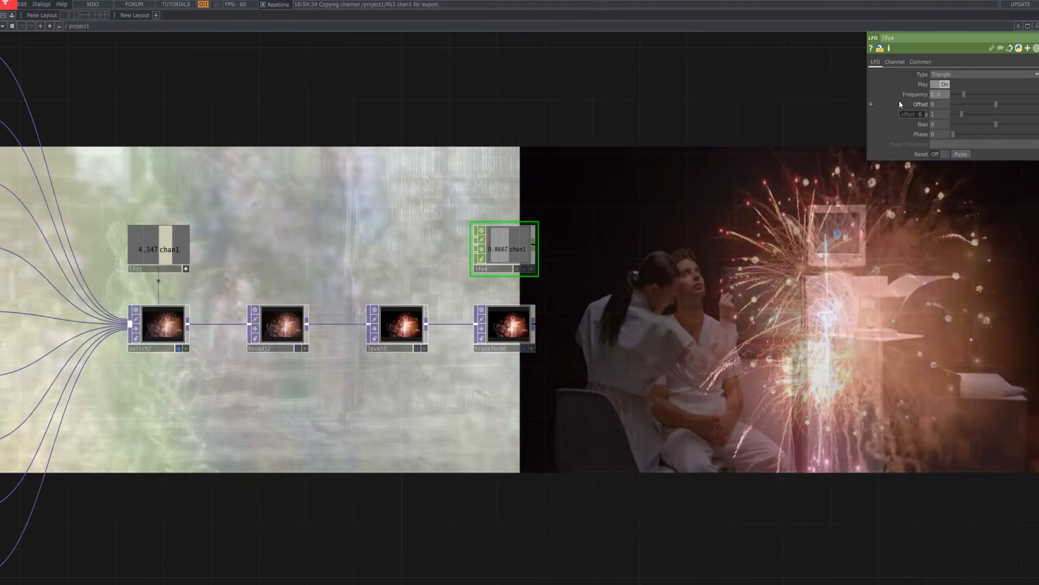
pyautogui.write('8')
pyautogui.press('Return')
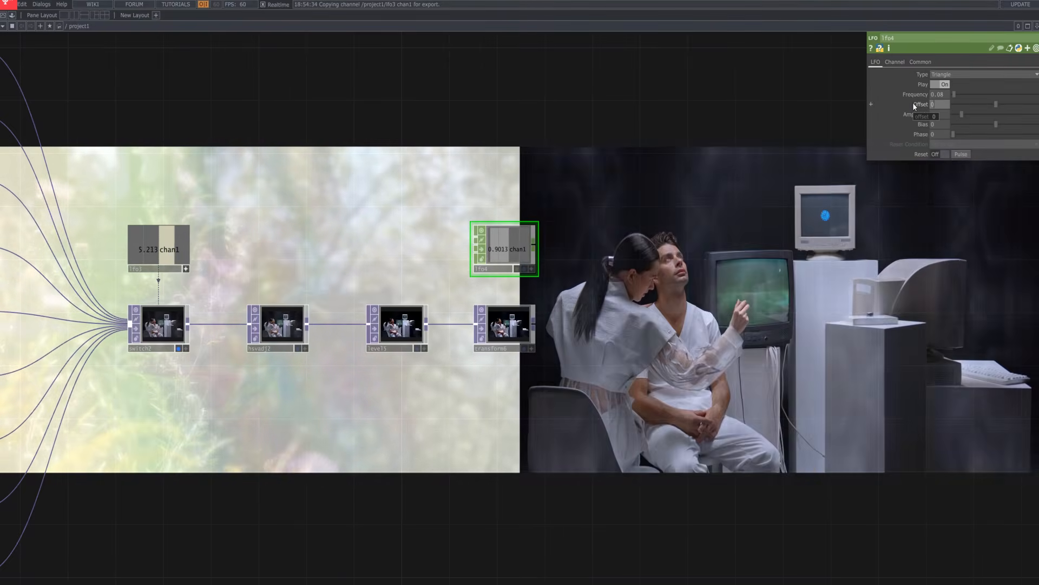
pyautogui.write('0.9')
pyautogui.press('Return')
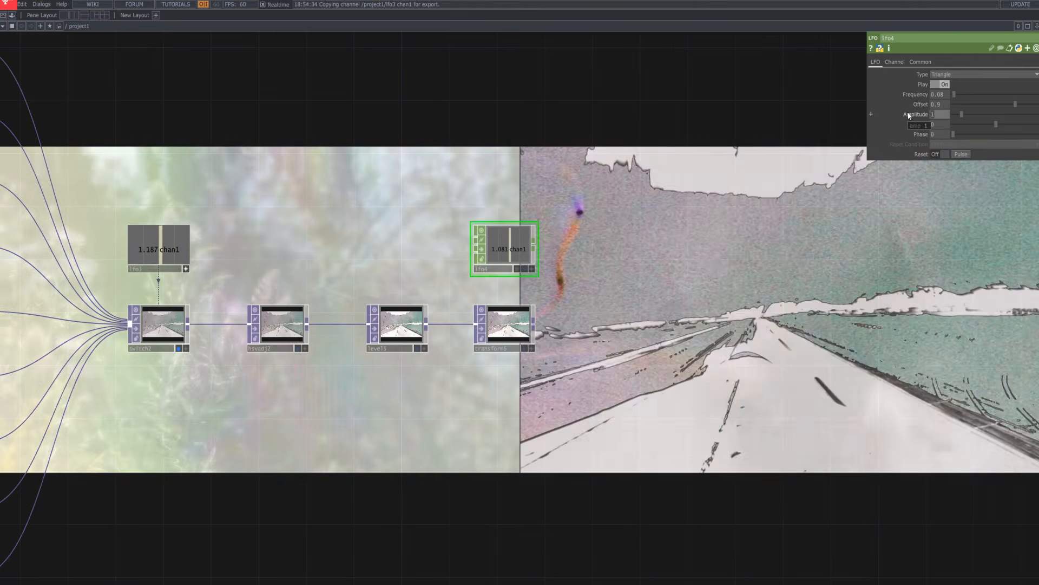
pyautogui.write('0.15')
pyautogui.press('Return')
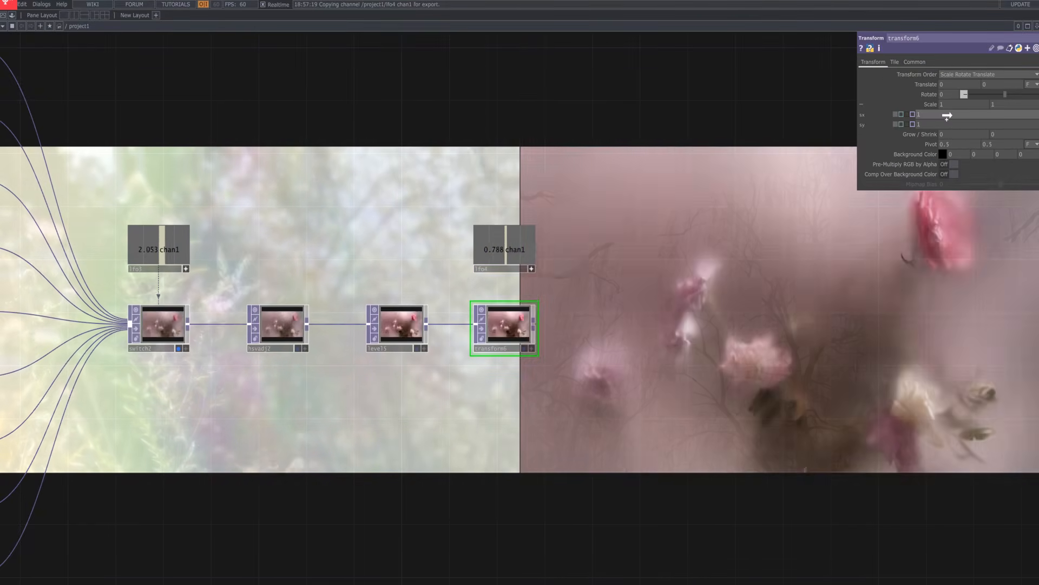
# Link the Transform's X and Y Scale to the new LFO's chan1 channel as CHOP references.
pyautogui.moveTo(947, 115); pyautogui.dragTo(958, 112)
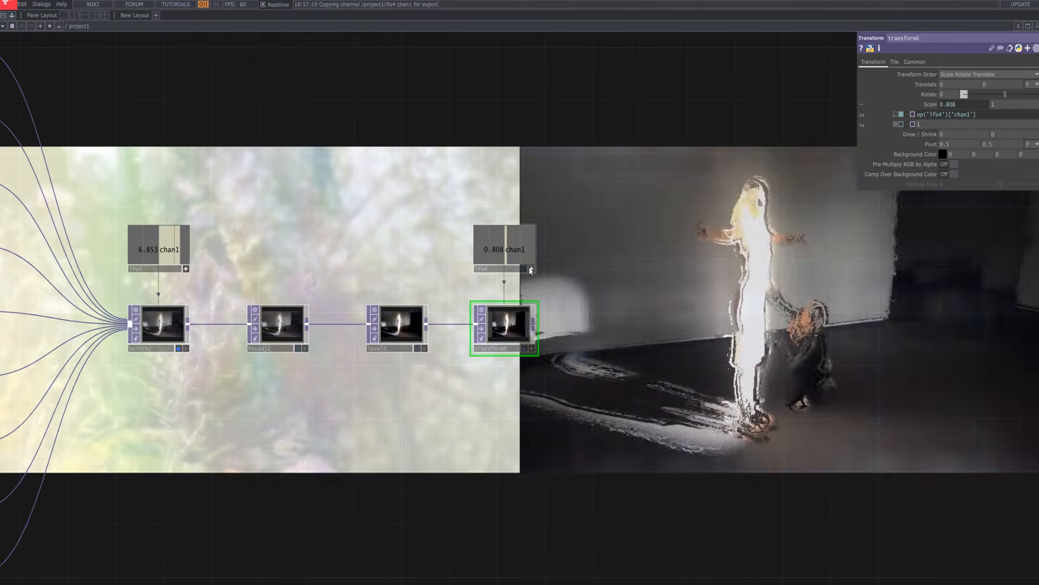
pyautogui.click(531, 271)
pyautogui.click(531, 270)
pyautogui.moveTo(508, 250); pyautogui.dragTo(942, 125)
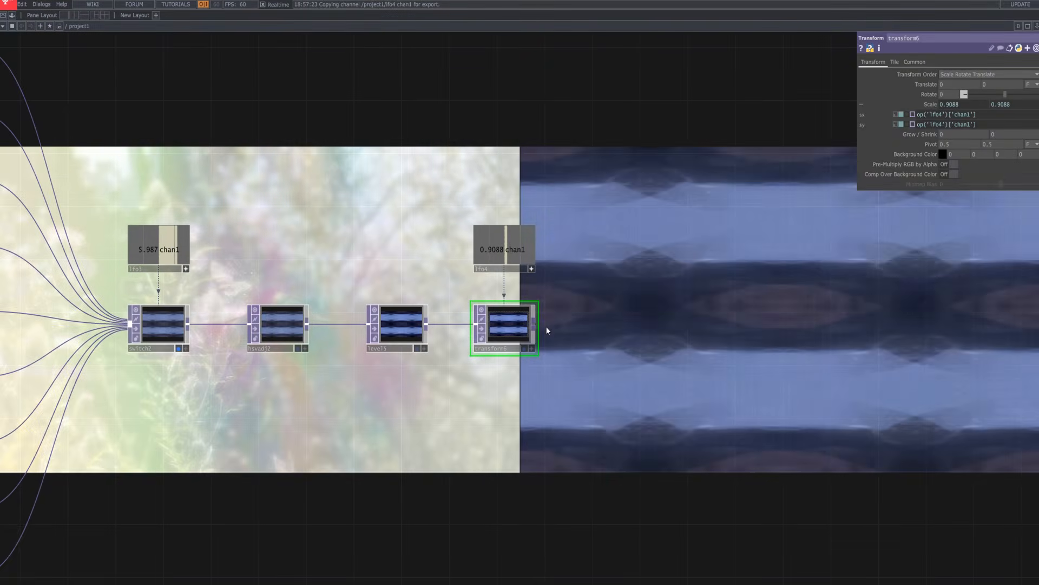
pyautogui.scroll(5, 555, 366)
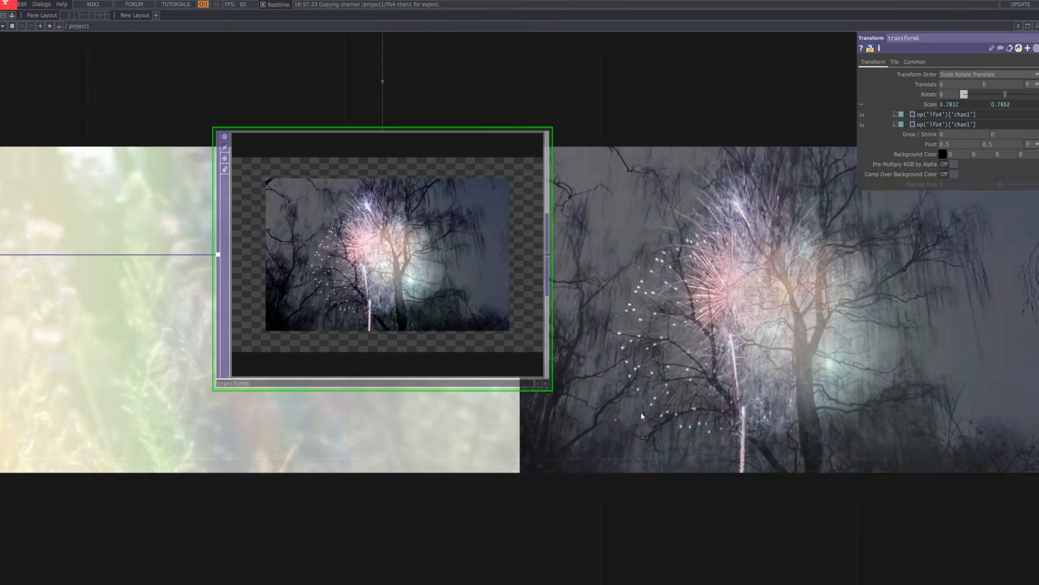
pyautogui.scroll(-5, 641, 412)
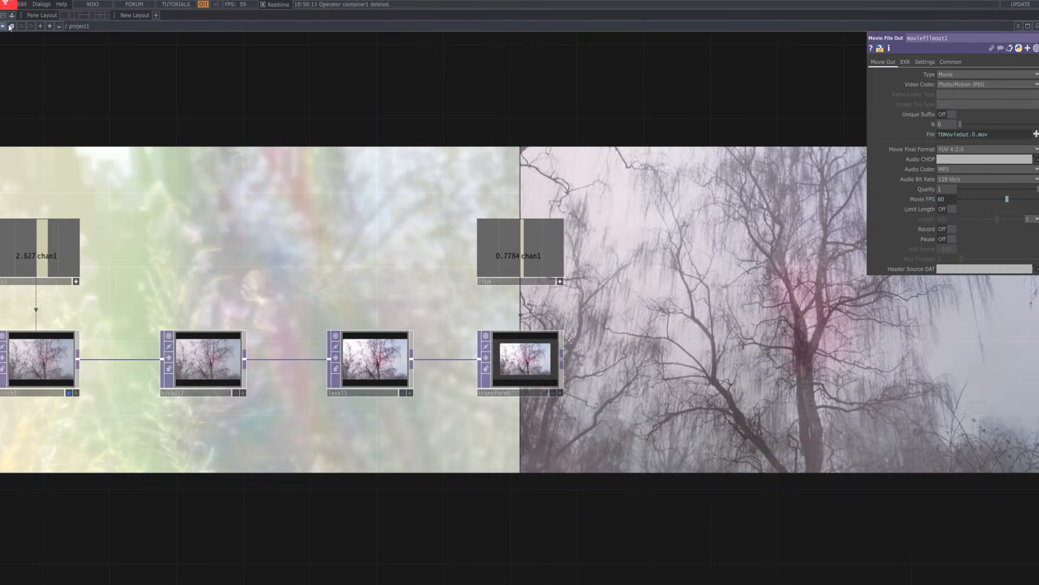
# Add the feedback component from the Palette's ImageFilters and connect the Transform's output to its input.
pyautogui.click(10, 26)
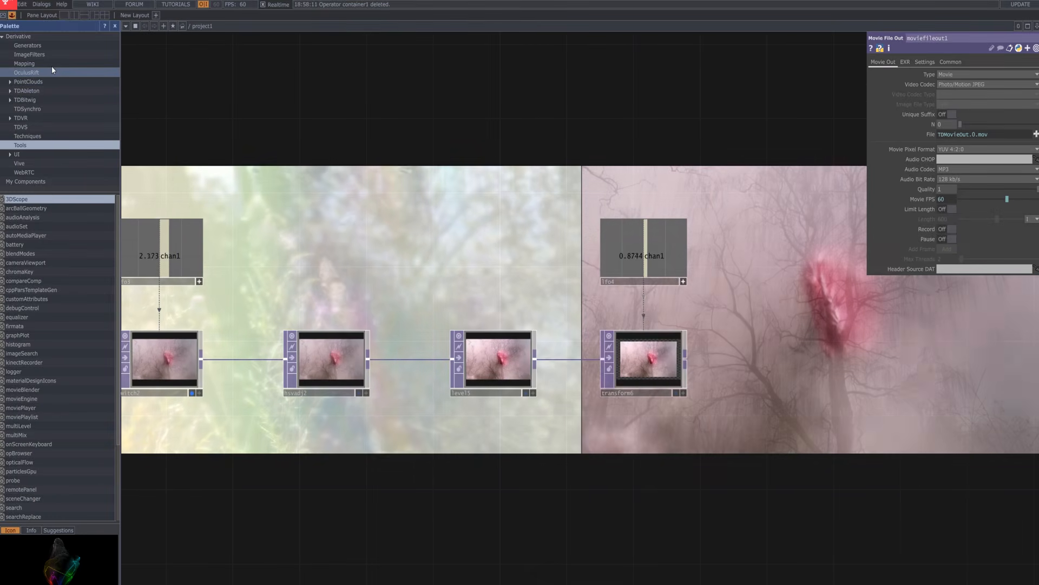
pyautogui.click(30, 54)
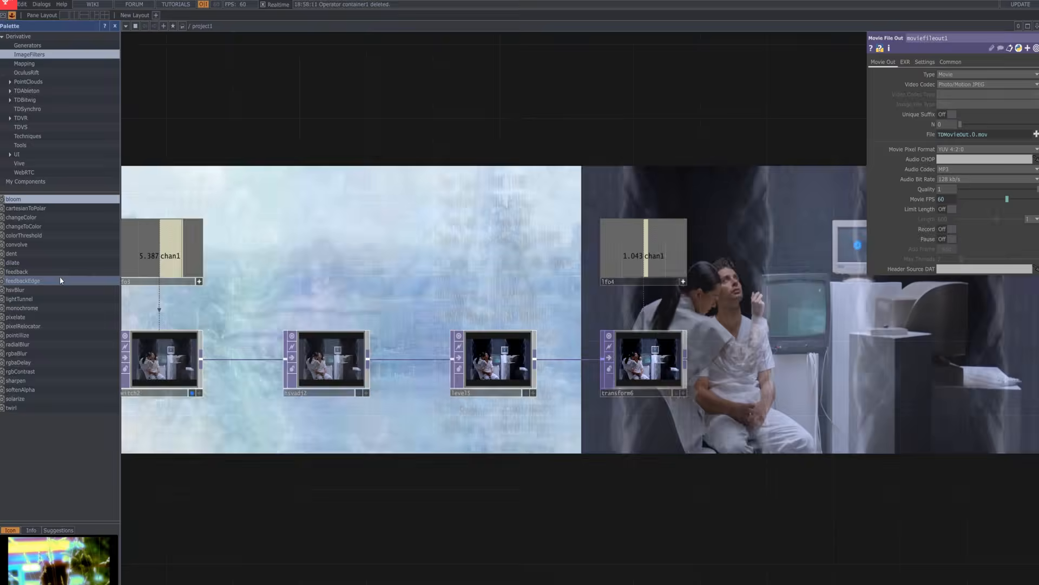
pyautogui.click(59, 272)
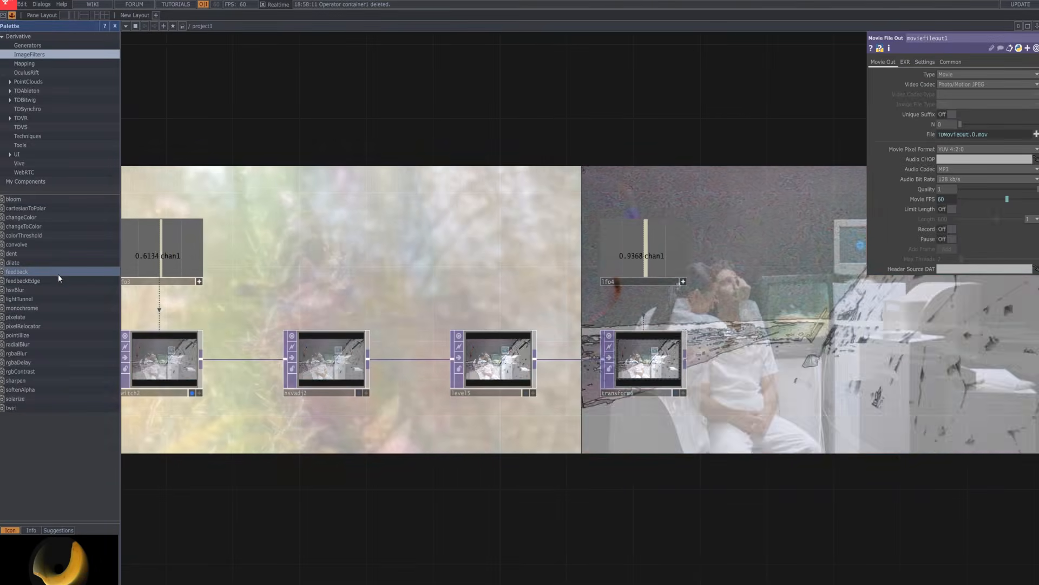
pyautogui.moveTo(58, 274); pyautogui.dragTo(807, 369)
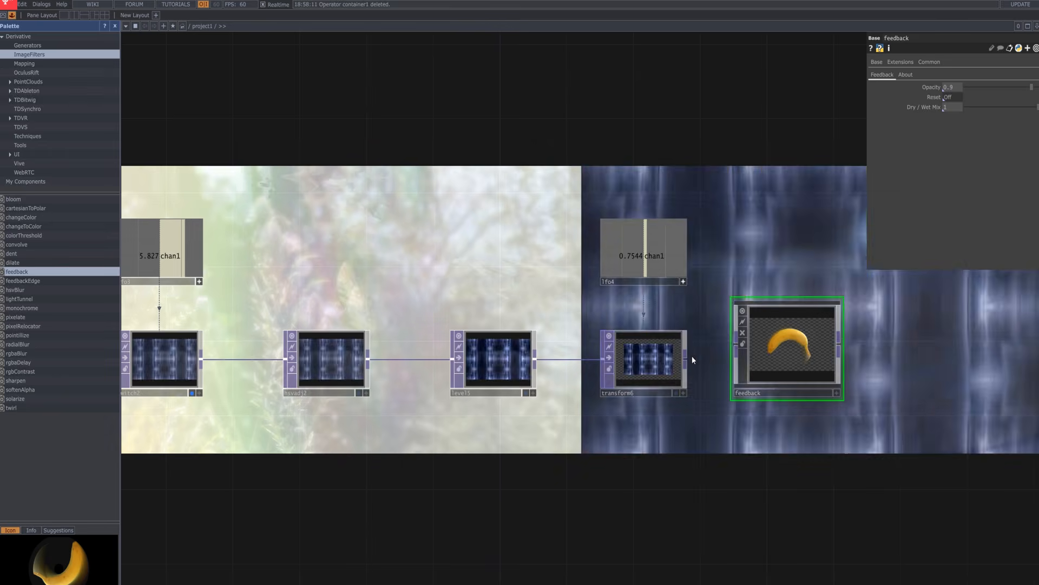
pyautogui.moveTo(686, 358); pyautogui.dragTo(735, 345)
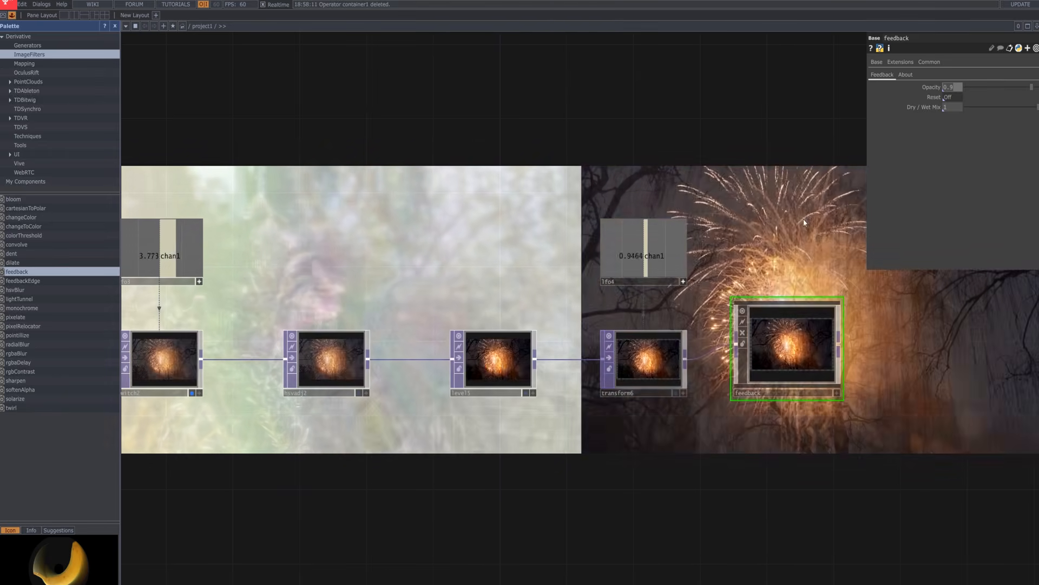
# Set the feedback component's Opacity to 1 and its Dry / Wet Mix to 0.98.
pyautogui.write('1')
pyautogui.press('Return')
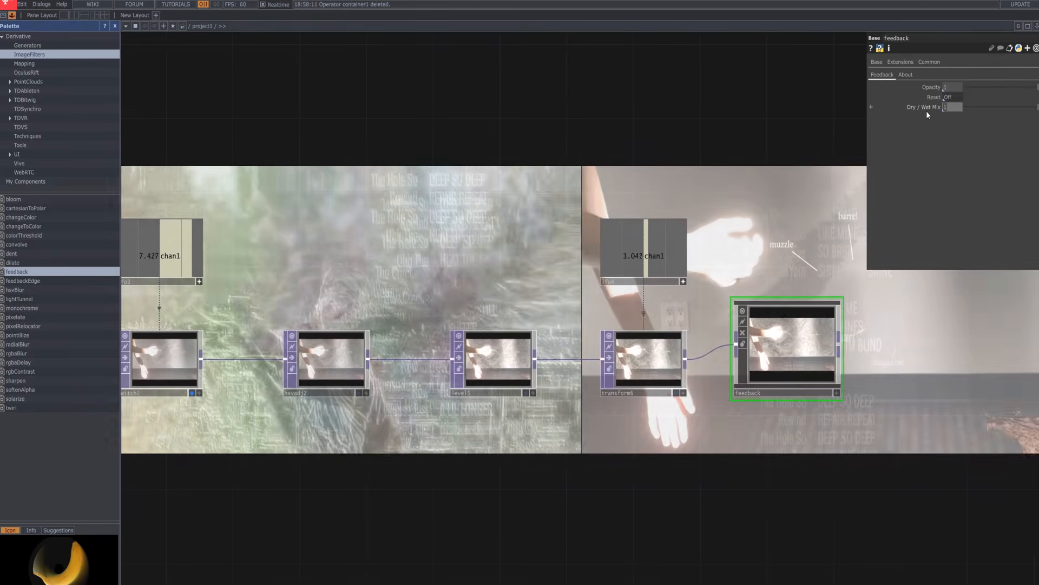
pyautogui.write('0.')
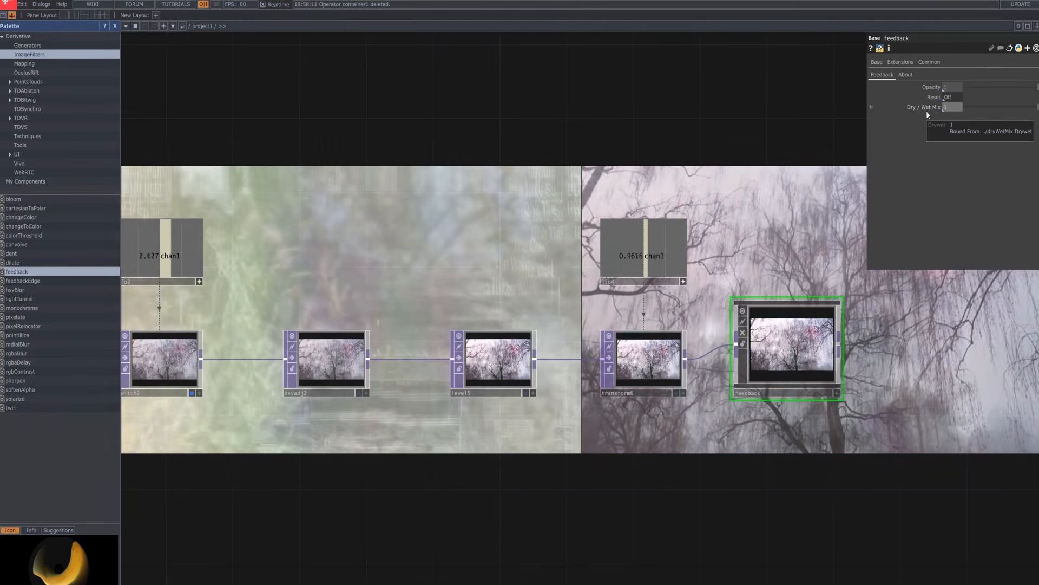
pyautogui.write('98')
pyautogui.press('Return')
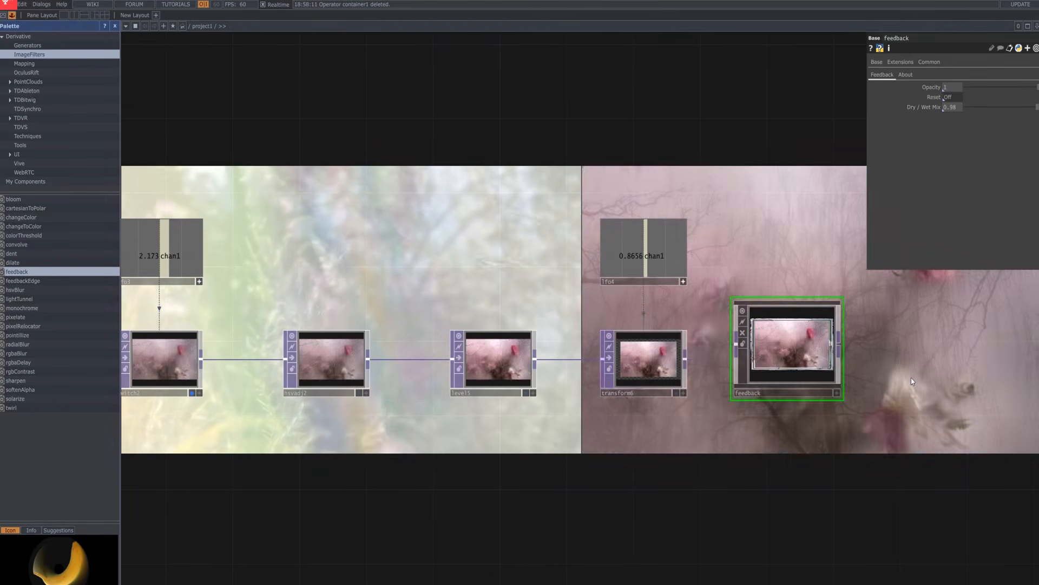
pyautogui.scroll(4, 873, 372)
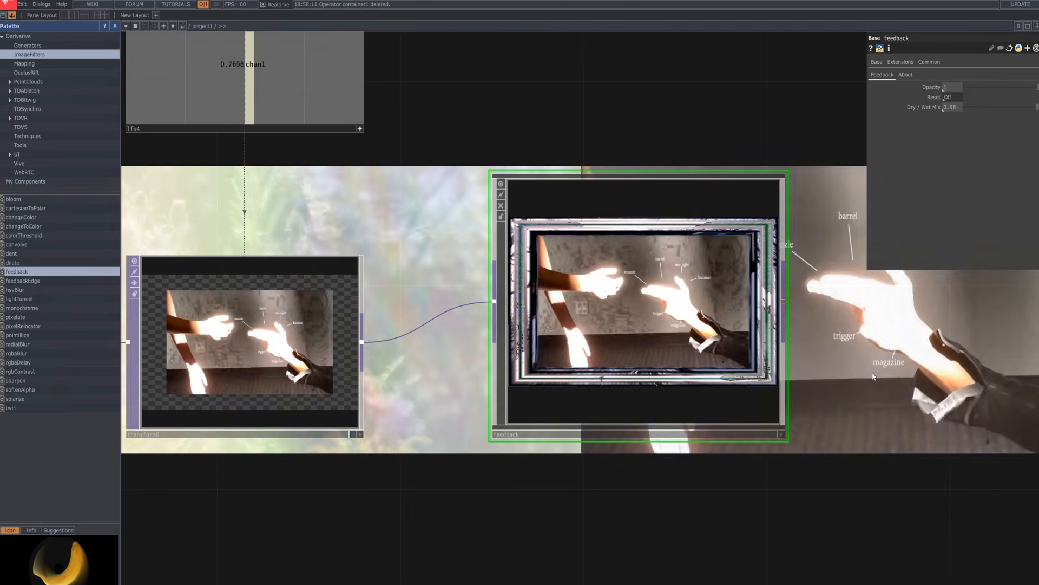
pyautogui.scroll(6, 814, 304)
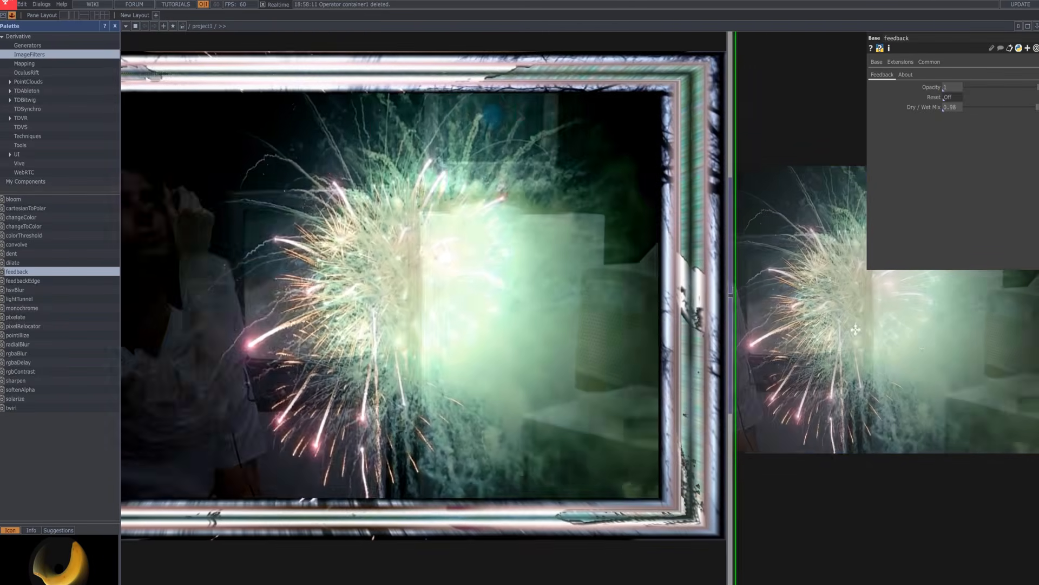
pyautogui.scroll(-8, 925, 344)
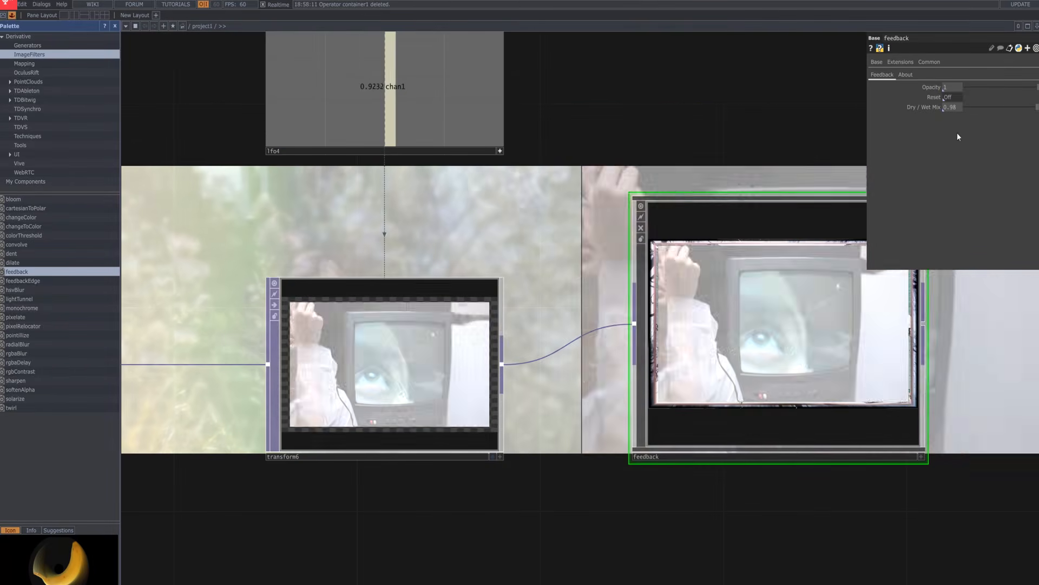
# Set the feedback component's Dry / Wet Mix to 0.99.
pyautogui.moveTo(925, 344); pyautogui.dragTo(841, 344)
pyautogui.doubleClick(957, 108)
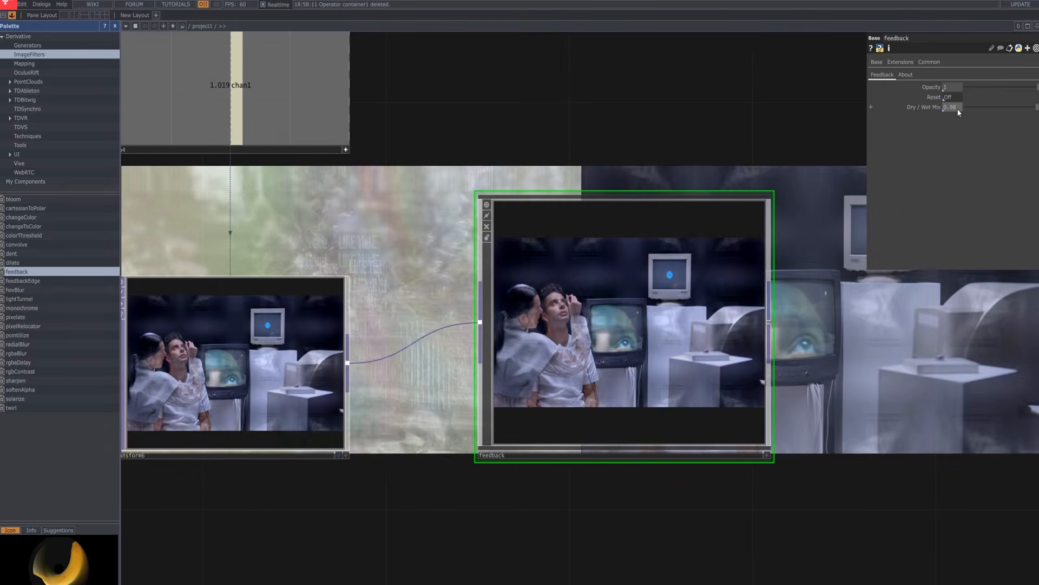
pyautogui.write('0.9')
pyautogui.press('Return')
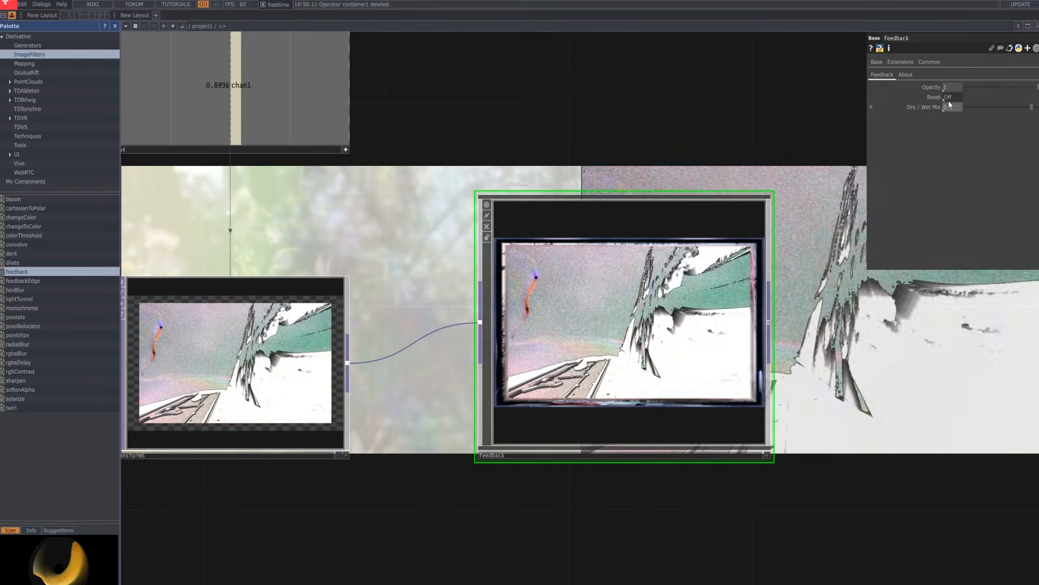
pyautogui.click(957, 108)
pyautogui.write('9')
pyautogui.press('Return')
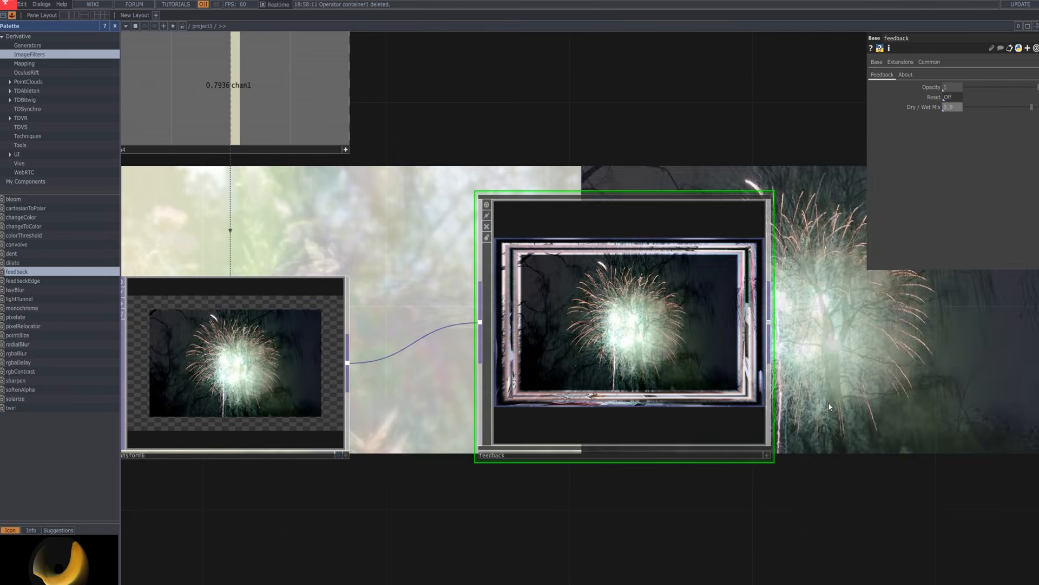
# Show the LFO-scaled Transform's output in the network background instead of the Switch's.
pyautogui.scroll(-2, 835, 433)
pyautogui.scroll(-5, 835, 431)
pyautogui.moveTo(882, 427); pyautogui.dragTo(688, 333)
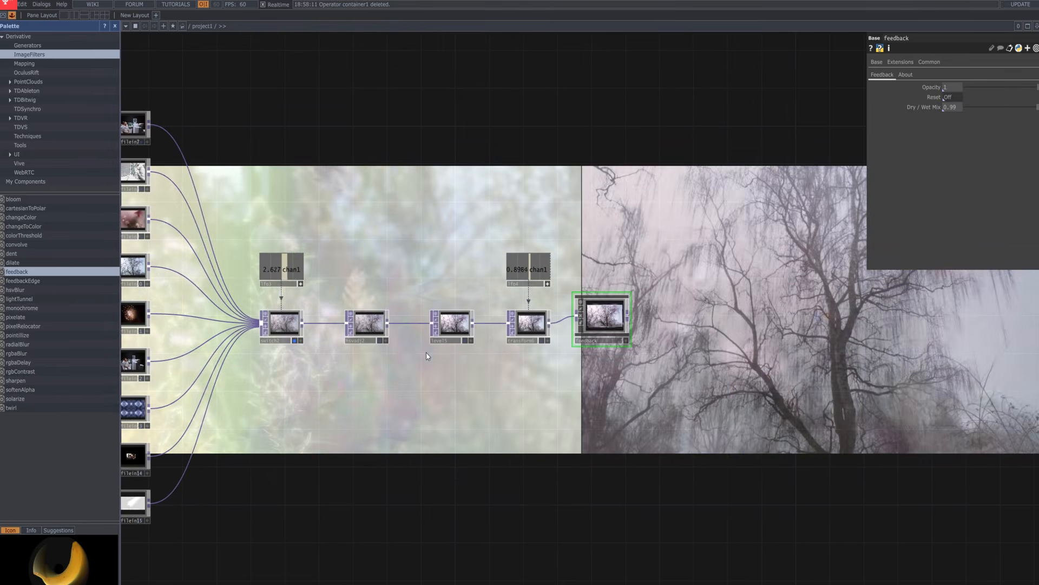
pyautogui.click(296, 341)
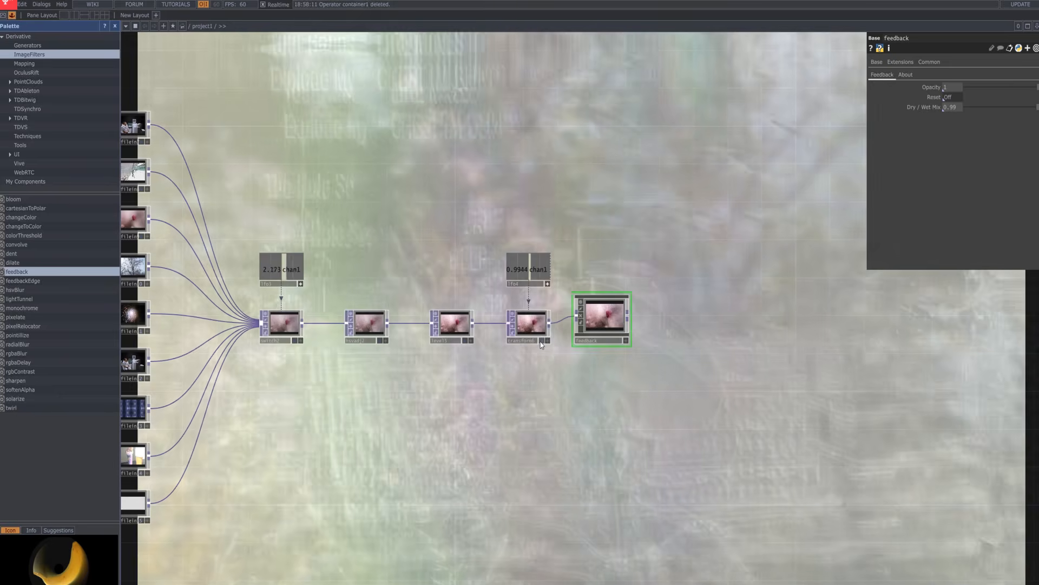
pyautogui.click(542, 341)
pyautogui.scroll(-3, 755, 384)
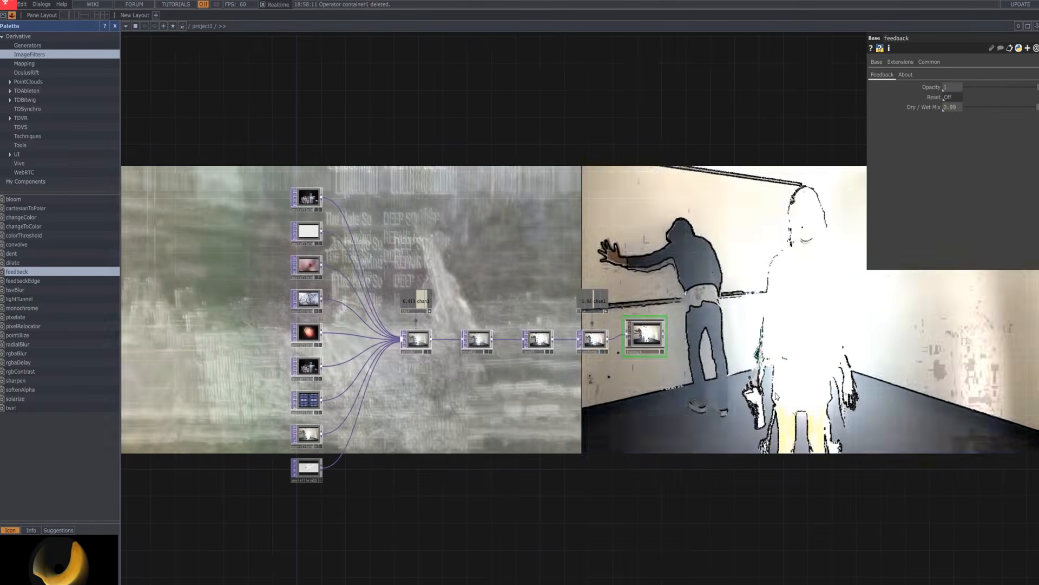
# Add a Switch TOP fed by the feedback component's output and place a new LFO CHOP above it.
pyautogui.scroll(5, 774, 391)
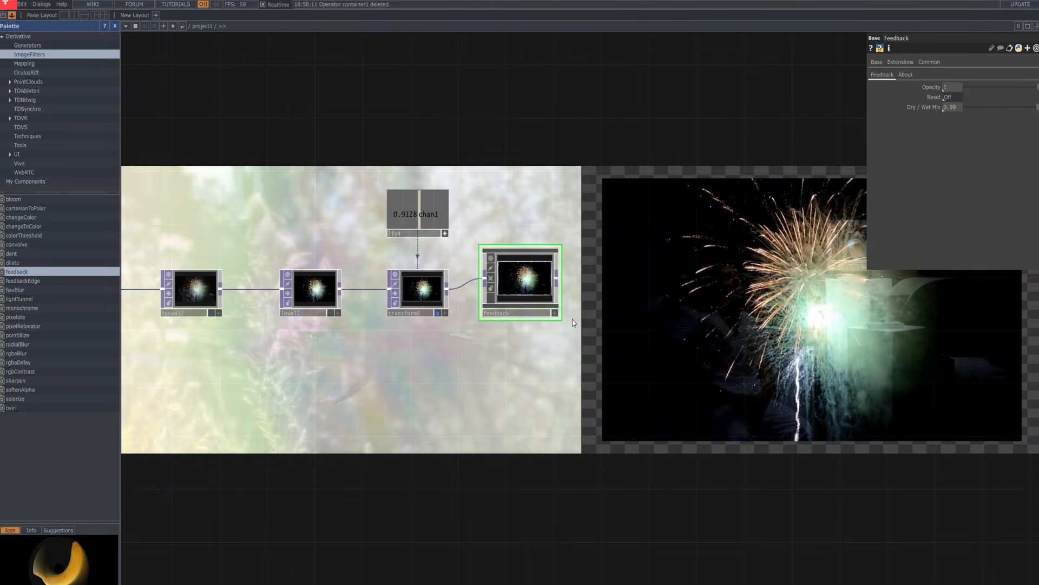
pyautogui.rightClick(557, 283)
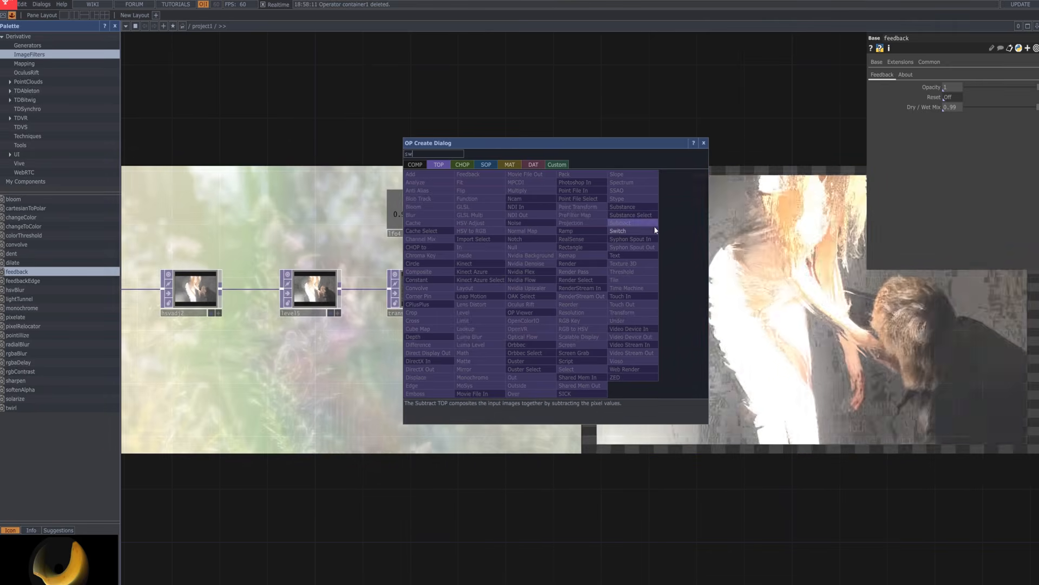
pyautogui.click(654, 231)
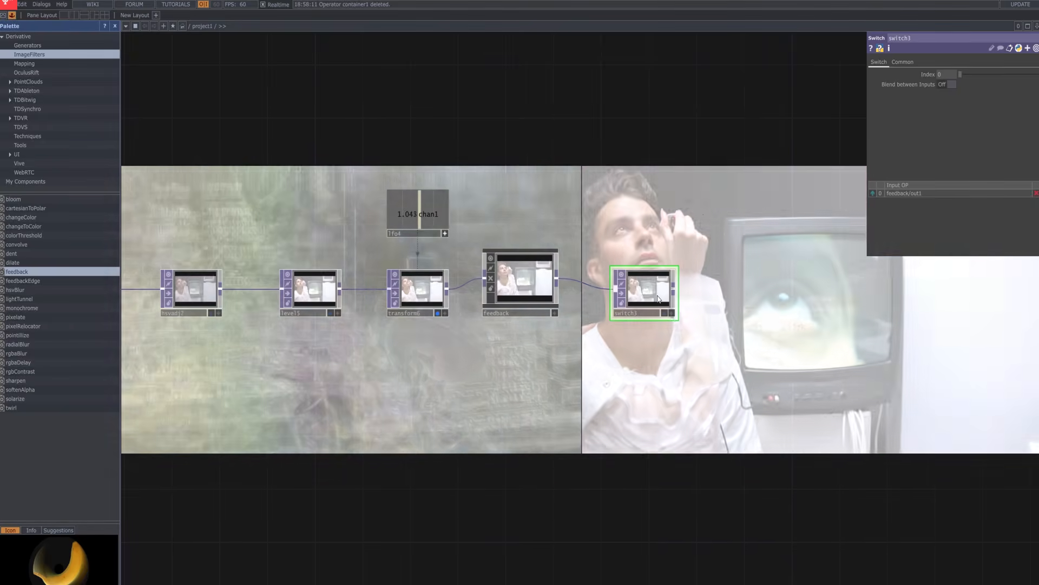
pyautogui.press('Tab')
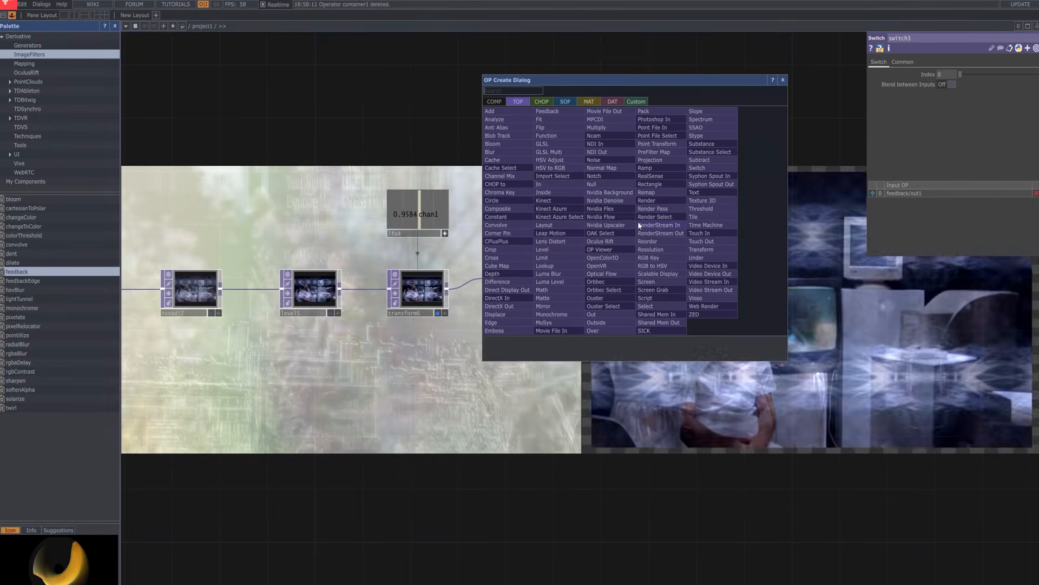
pyautogui.click(544, 102)
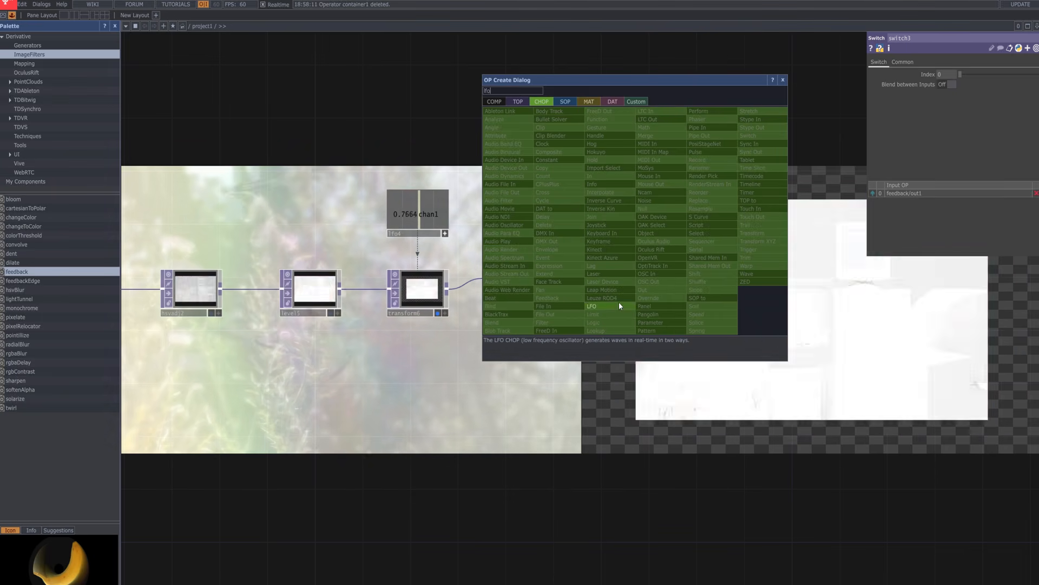
pyautogui.click(619, 306)
pyautogui.click(635, 205)
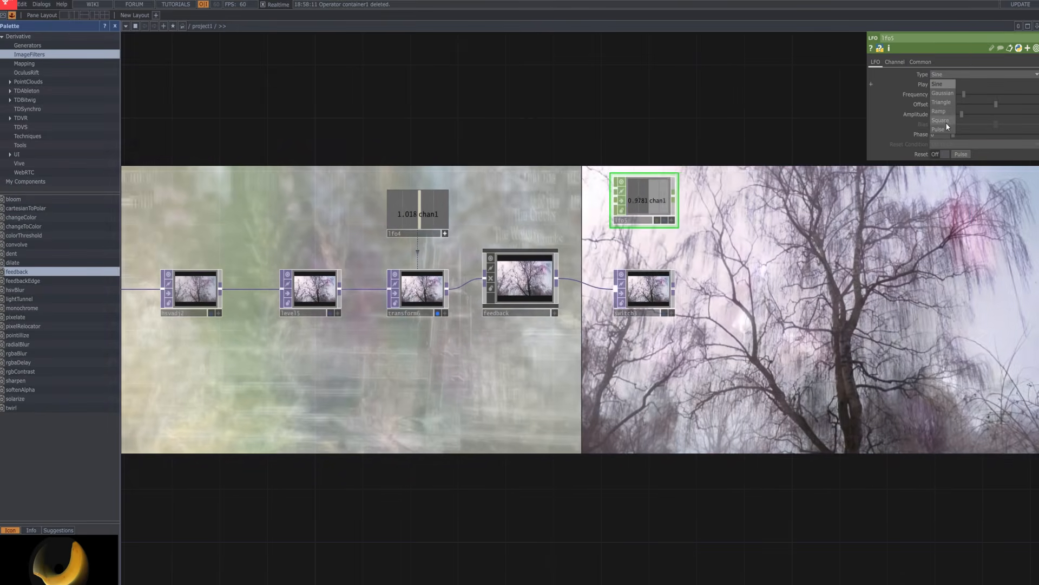
# Set the new LFO to Triangle type with Frequency 0.28, Offset 2 and Amplitude about 1.6.
pyautogui.click(946, 102)
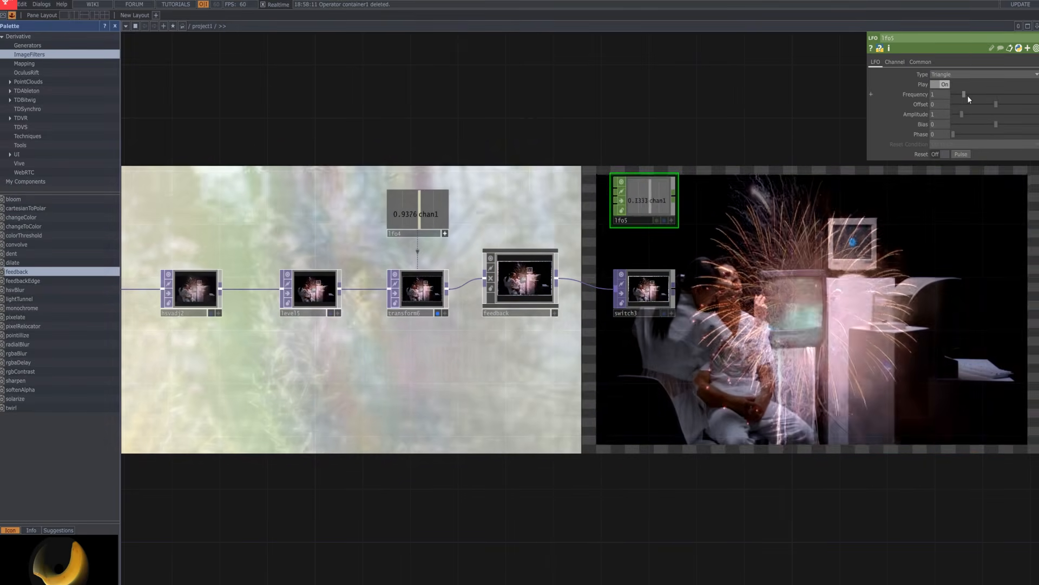
pyautogui.moveTo(969, 95); pyautogui.dragTo(956, 94)
pyautogui.click(994, 104)
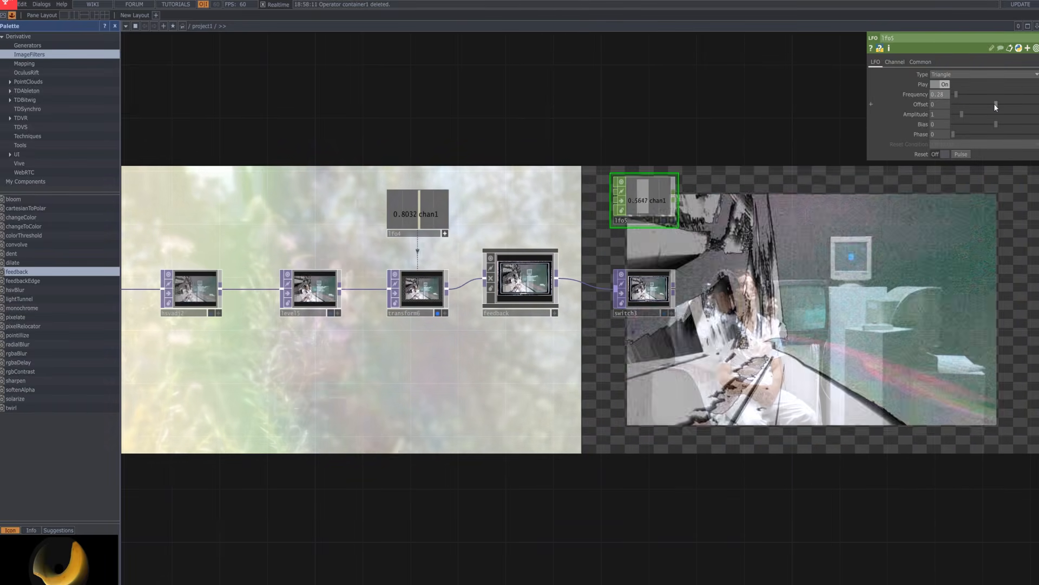
pyautogui.click(940, 104)
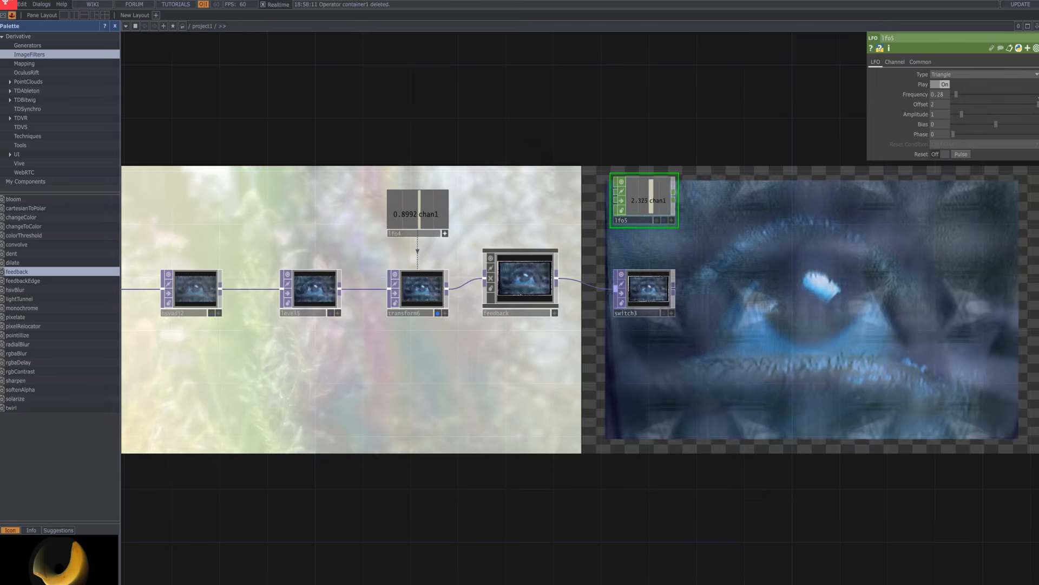
pyautogui.write('2')
pyautogui.press('Return')
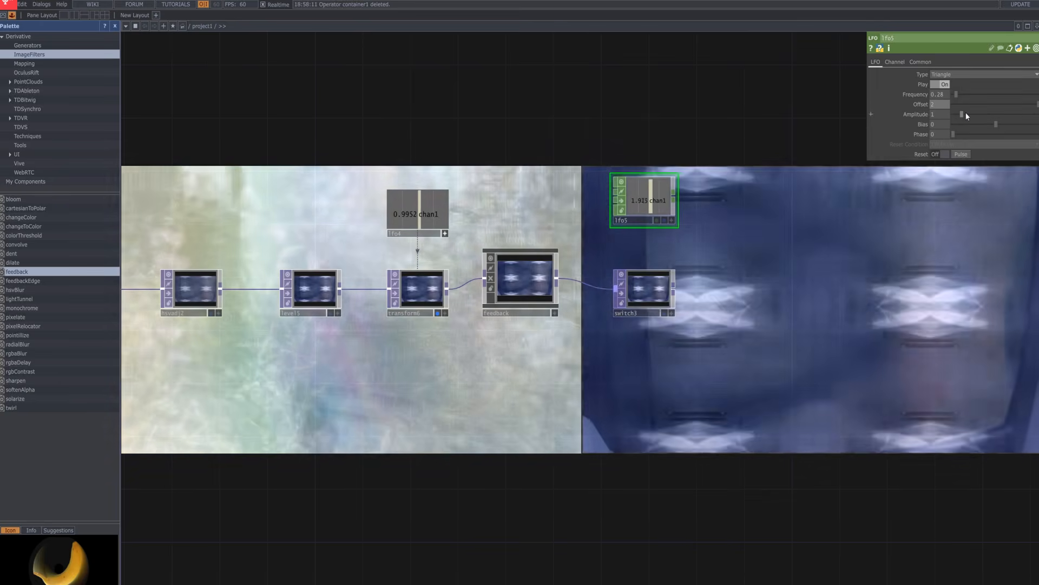
pyautogui.click(967, 114)
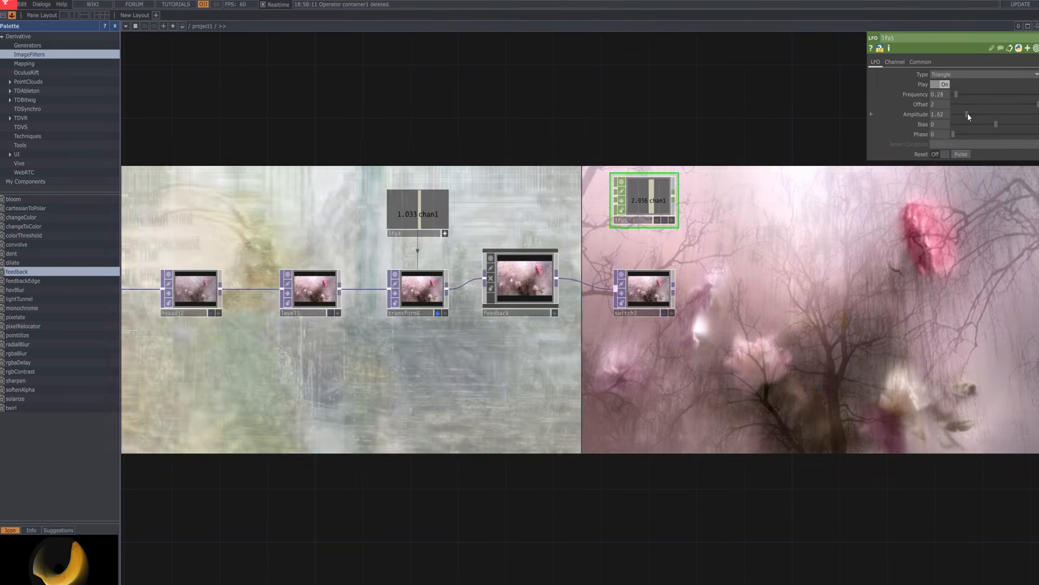
pyautogui.moveTo(967, 113); pyautogui.dragTo(966, 112)
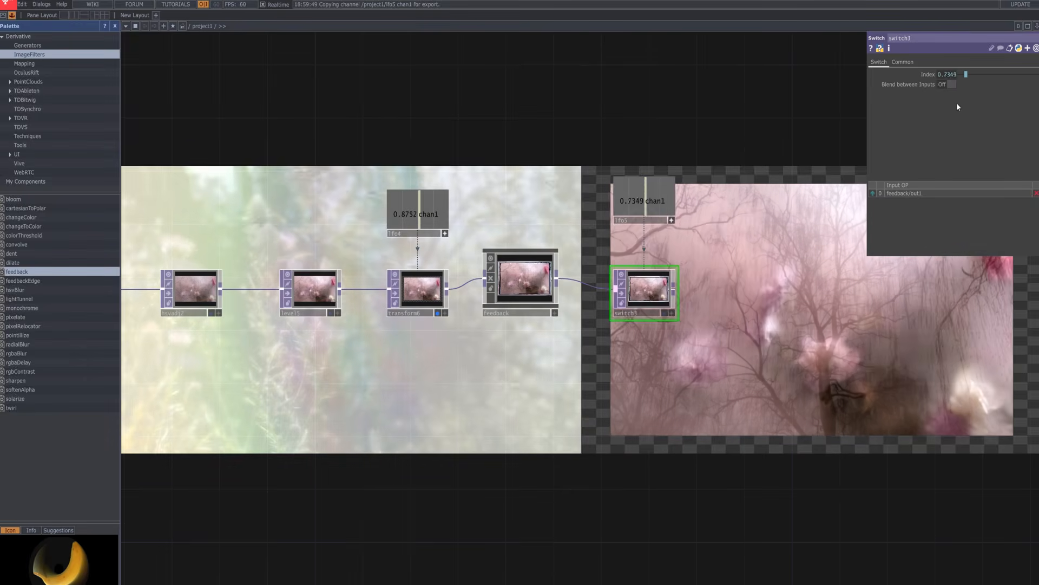
# Turn on Blend between Inputs for the new Switch and line it up with the feedback component.
pyautogui.scroll(8, 695, 305)
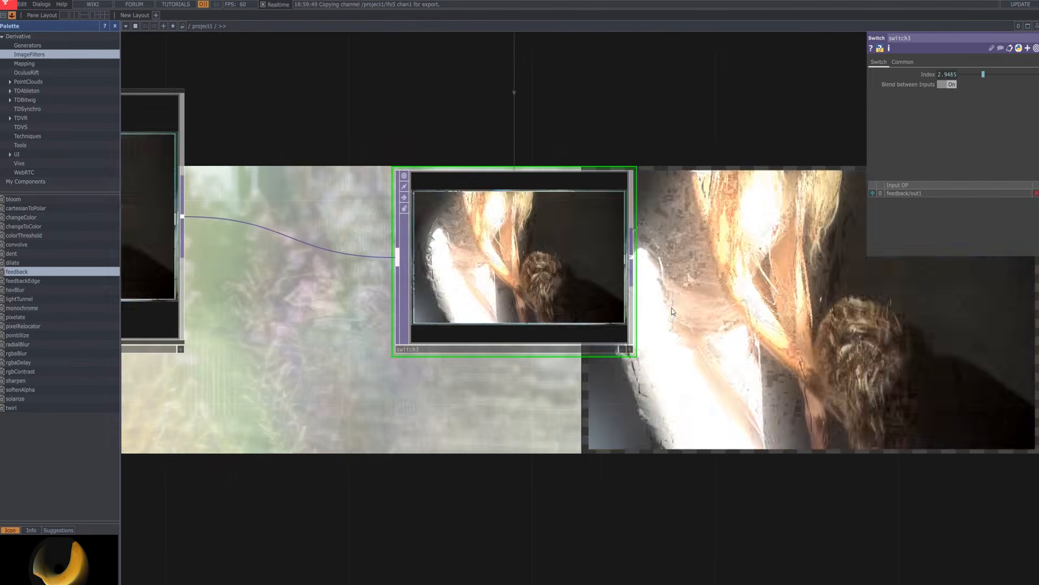
pyautogui.scroll(-4, 676, 309)
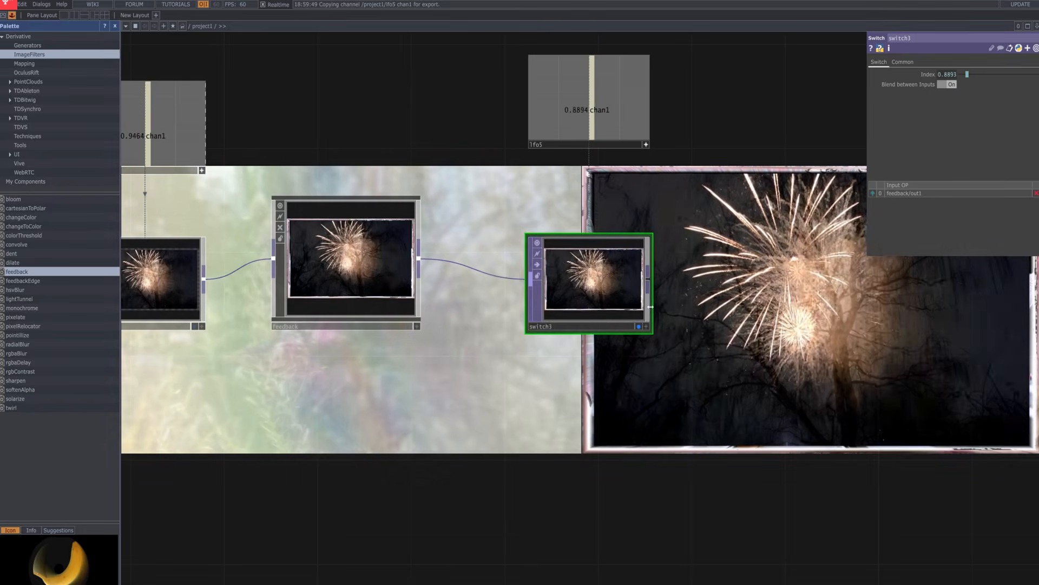
pyautogui.moveTo(608, 310); pyautogui.dragTo(610, 284)
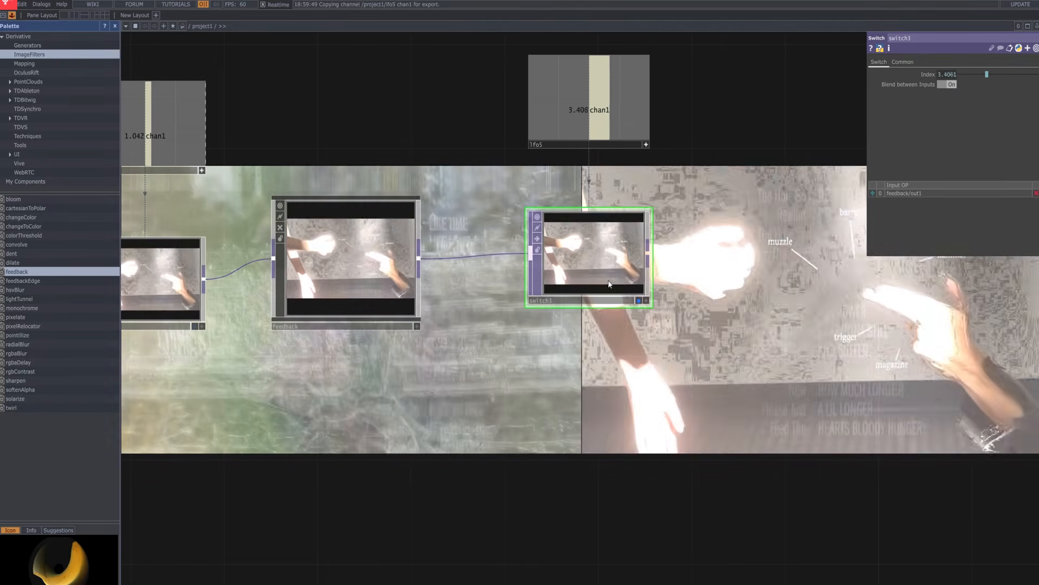
# Add a Transform TOP fed by the new Switch's output, placed above and beyond it.
pyautogui.click(649, 254)
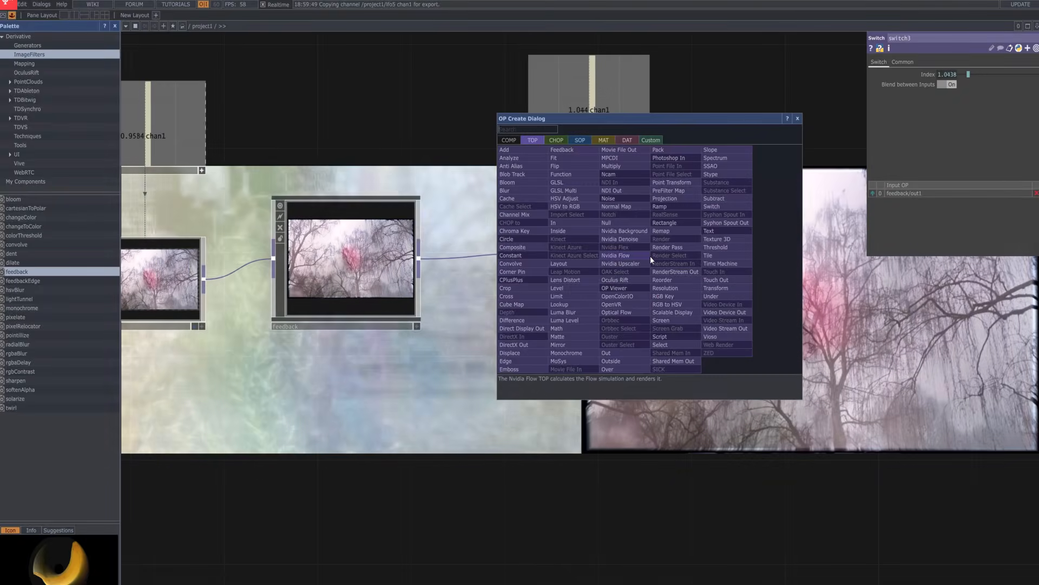
pyautogui.write('tra')
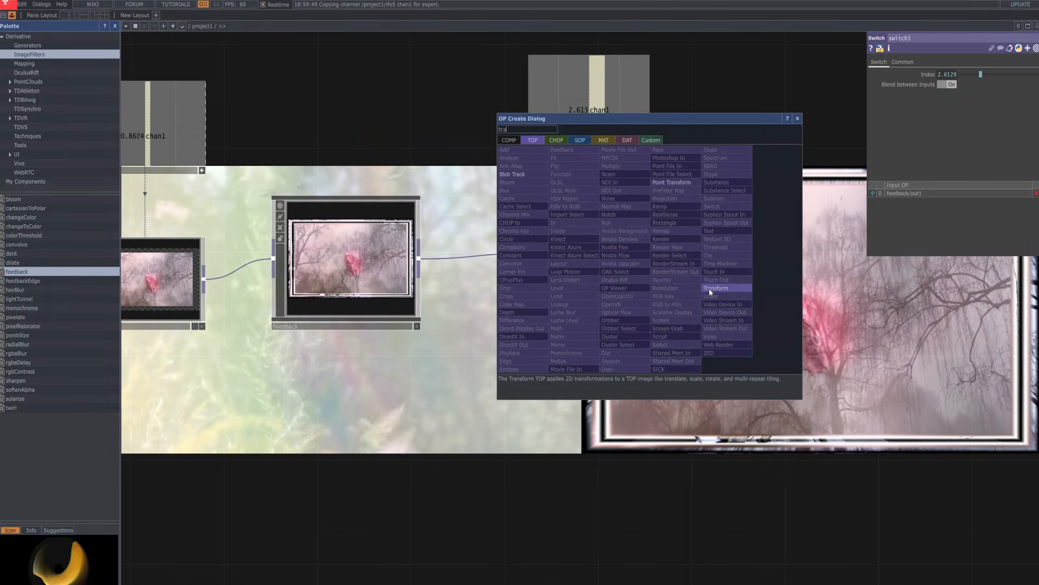
pyautogui.click(710, 290)
pyautogui.click(812, 237)
pyautogui.moveTo(829, 241); pyautogui.dragTo(595, 267)
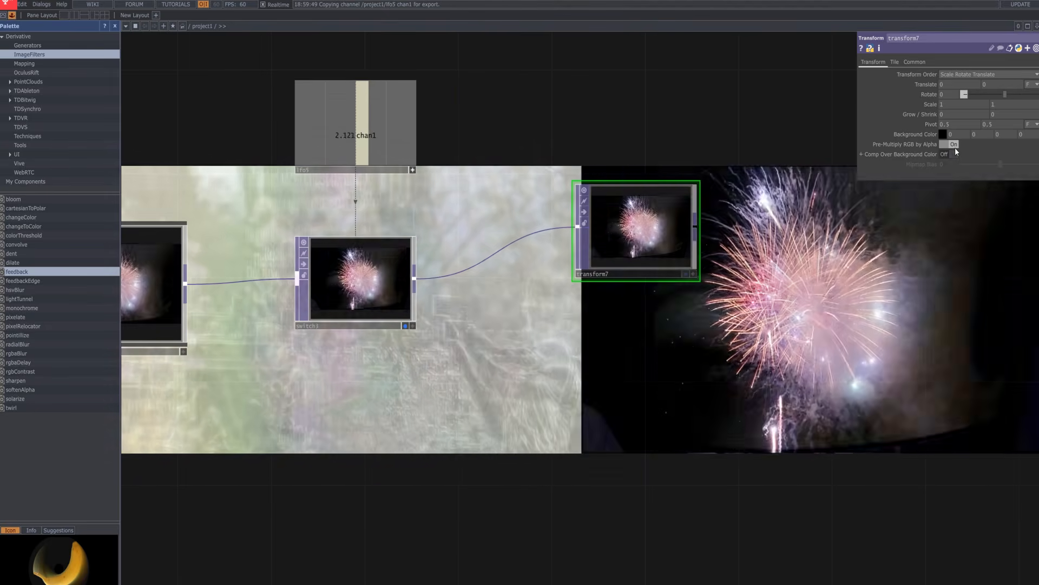
# Turn off Pre-Multiply RGB by Alpha on the new Transform and set its tile Extend to Repeat.
pyautogui.click(954, 145)
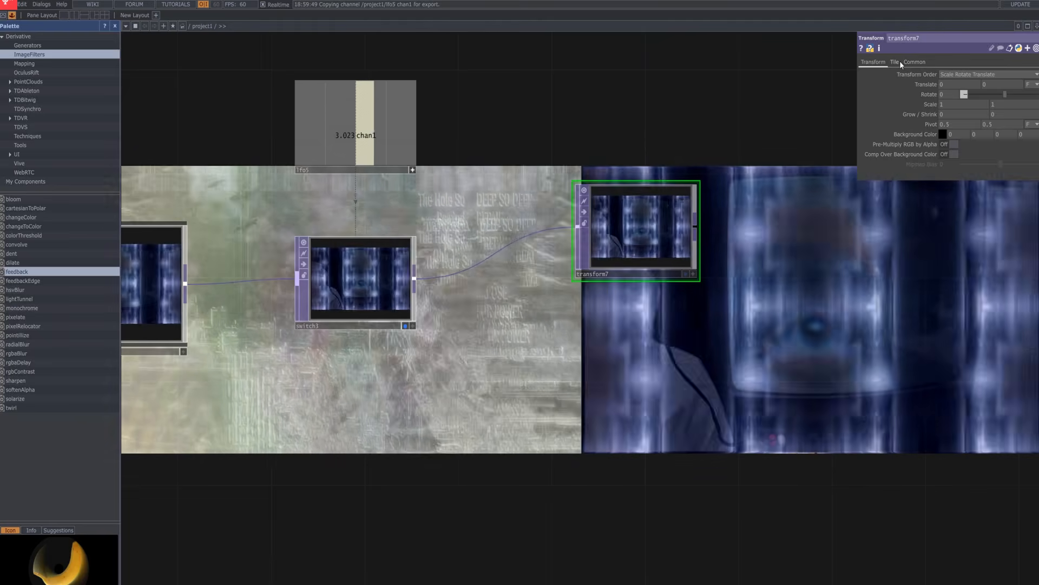
pyautogui.click(897, 61)
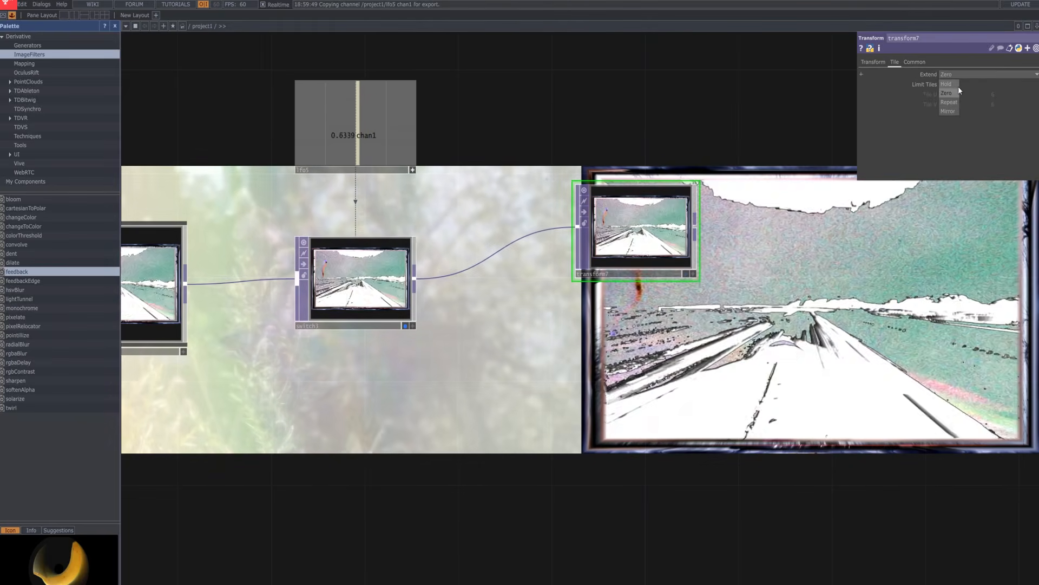
pyautogui.click(955, 102)
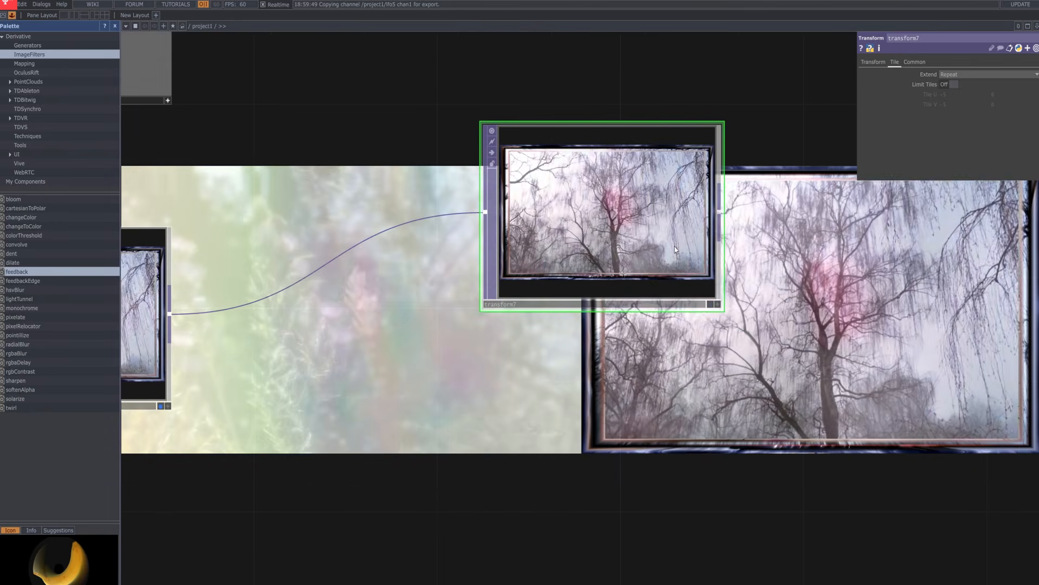
# Add a Blur TOP below the new Transform, fed by the Switch's output, with Pre-Shrink 3 and Filter Size 18.
pyautogui.scroll(-3, 675, 246)
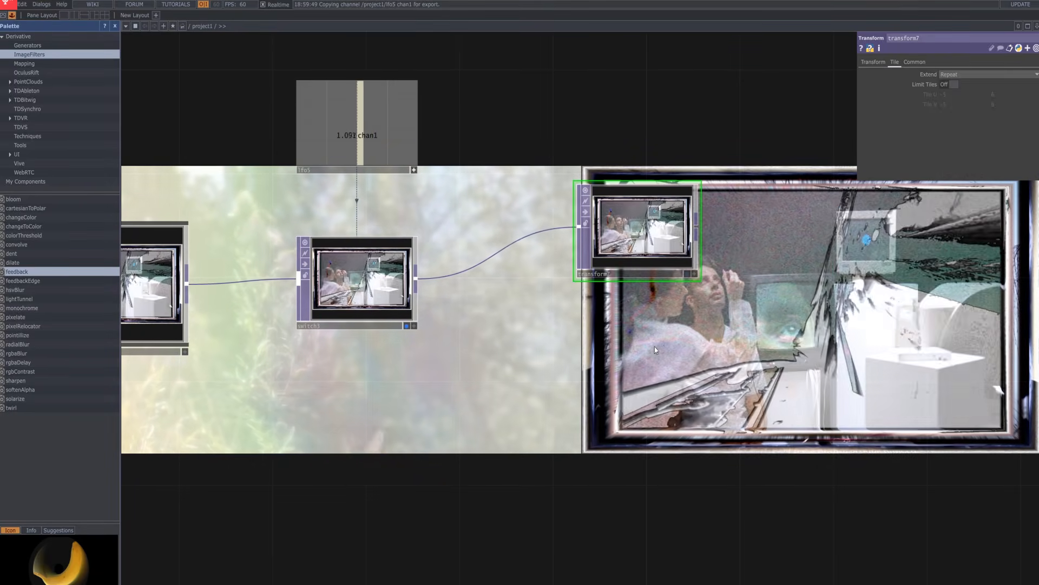
pyautogui.press('Tab')
pyautogui.write('b')
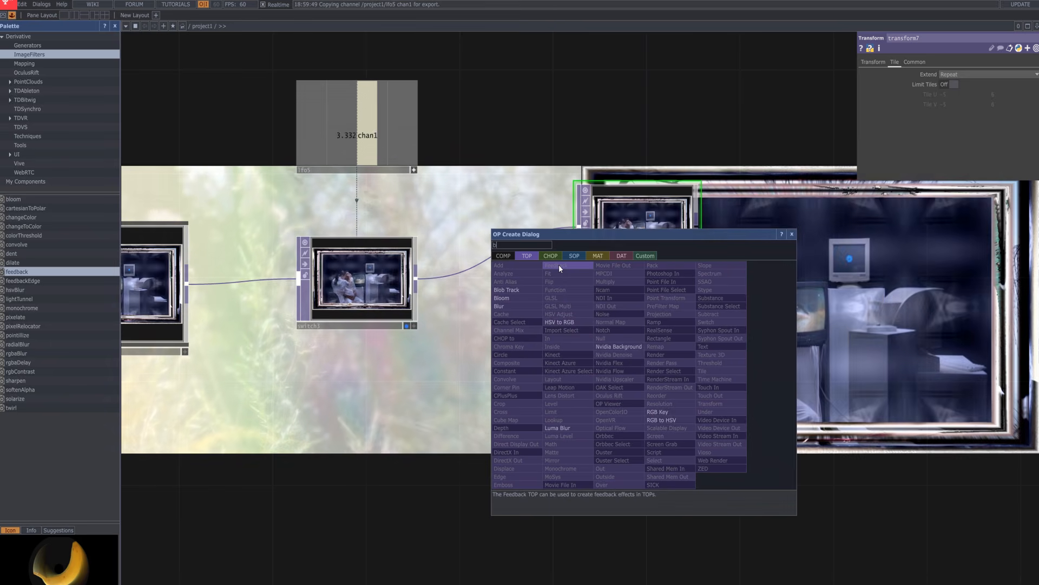
pyautogui.write('l')
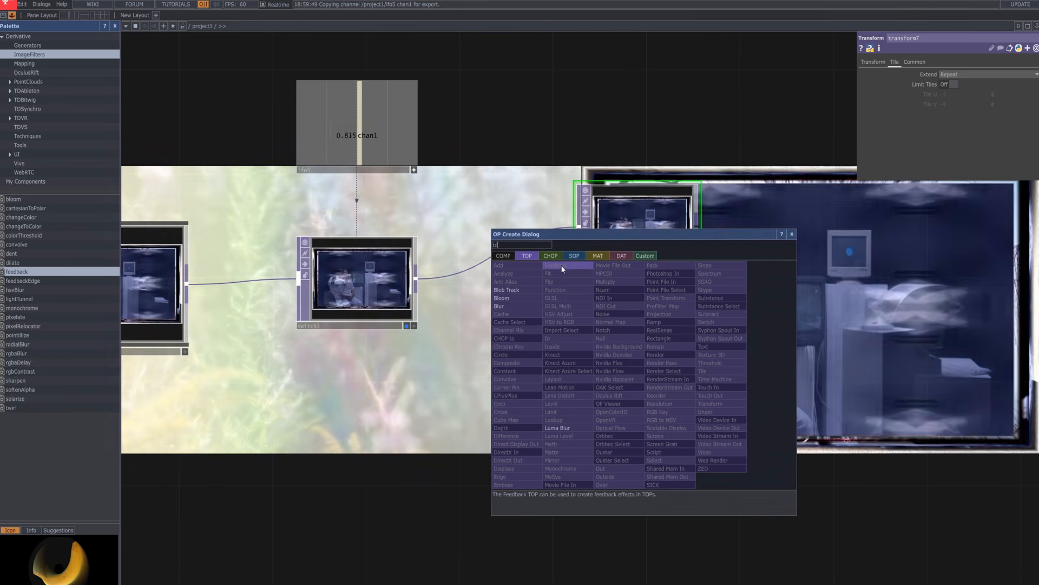
pyautogui.write('ur')
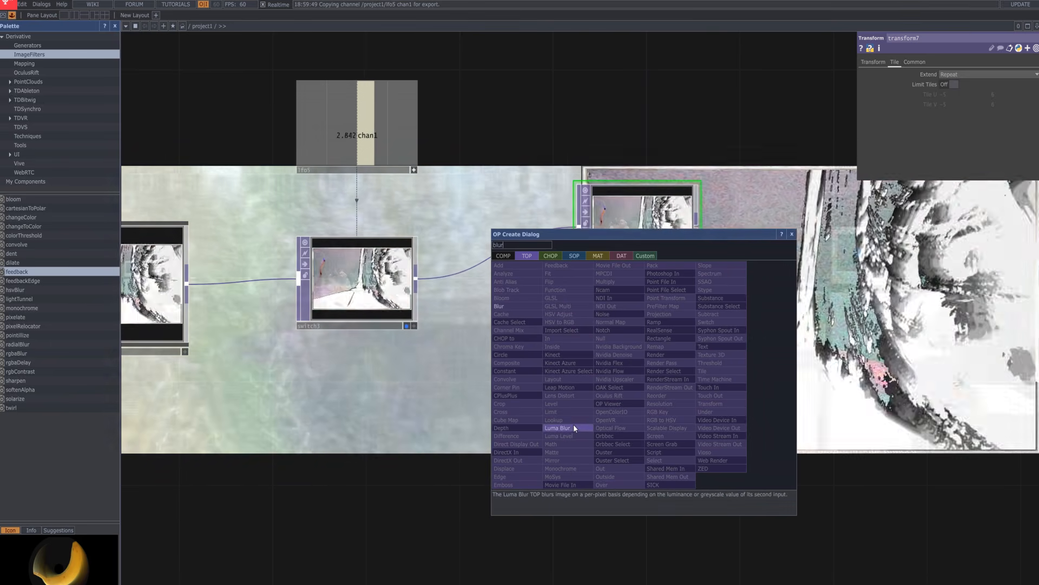
pyautogui.click(510, 307)
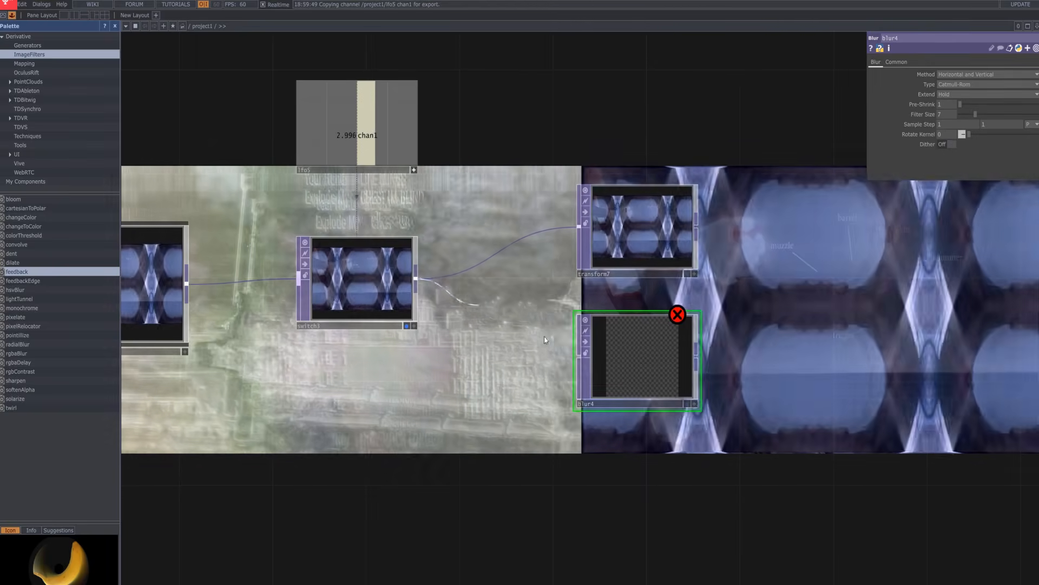
pyautogui.click(628, 357)
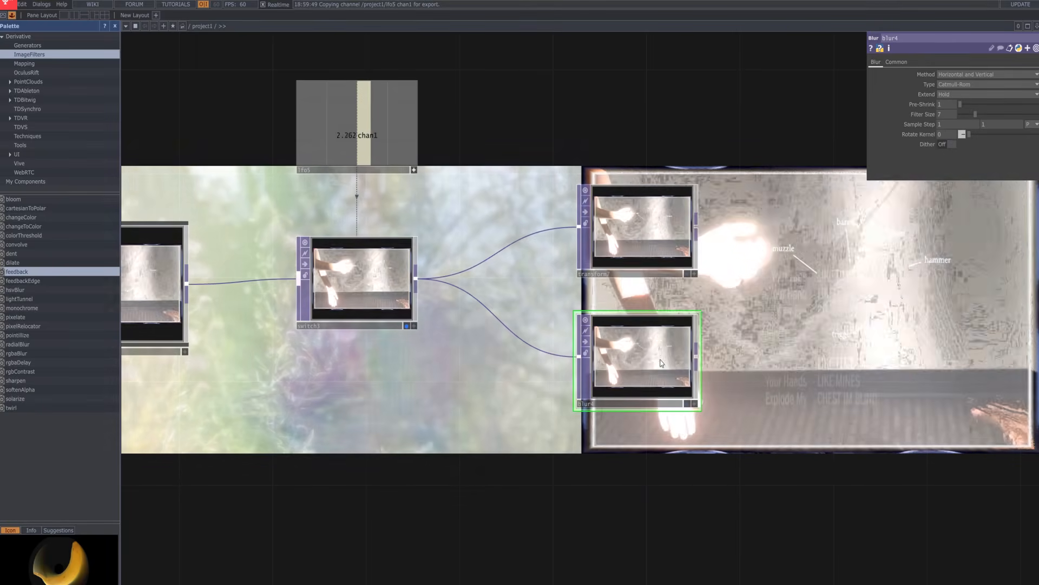
pyautogui.scroll(5, 669, 365)
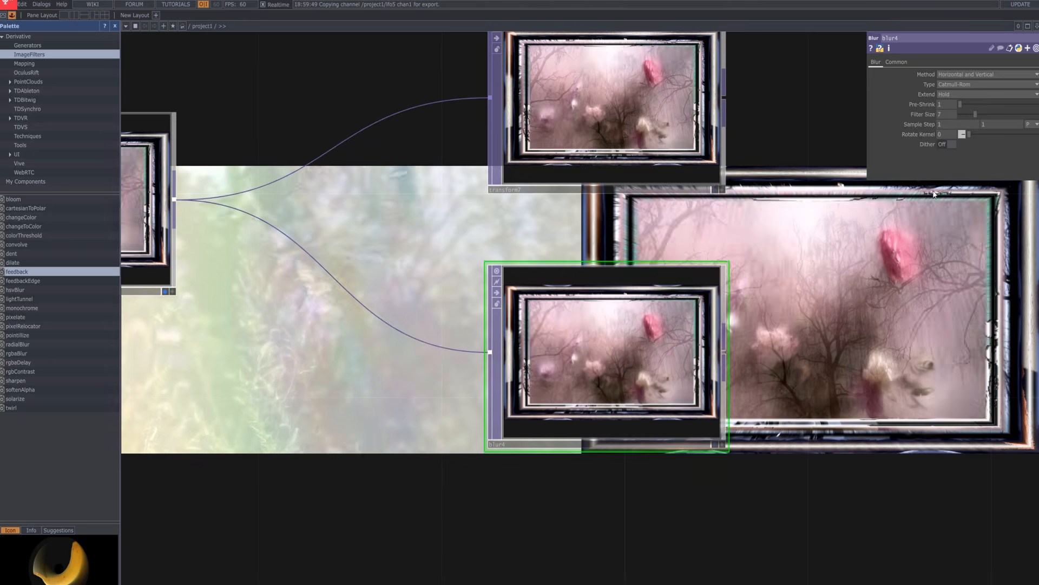
pyautogui.moveTo(970, 107); pyautogui.dragTo(1003, 113)
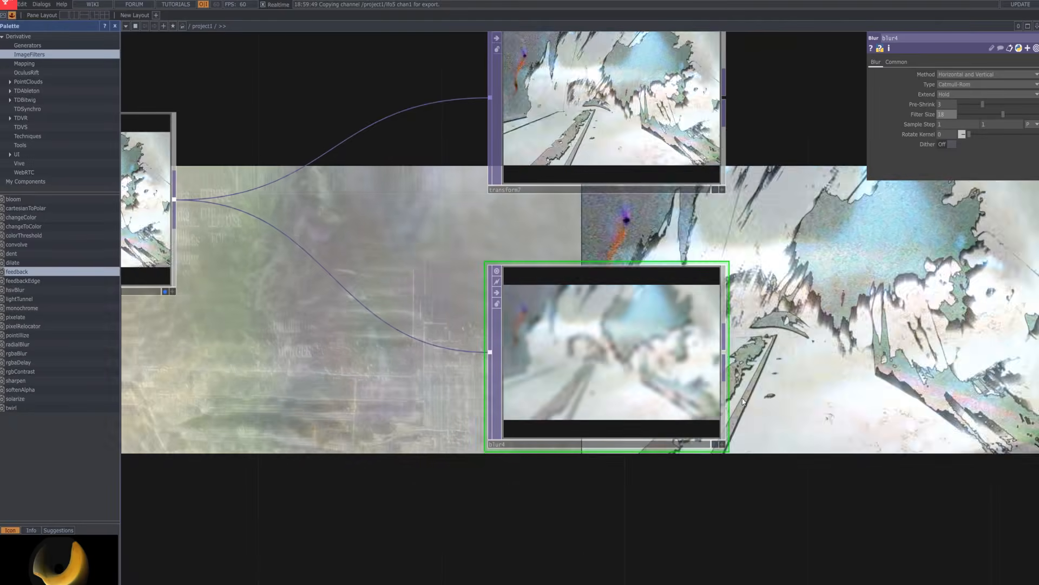
# Add a Composite TOP beyond the new Transform and Blur, with the Transform as its first input and the Blur as its second.
pyautogui.scroll(-1, 734, 388)
pyautogui.scroll(-2, 734, 389)
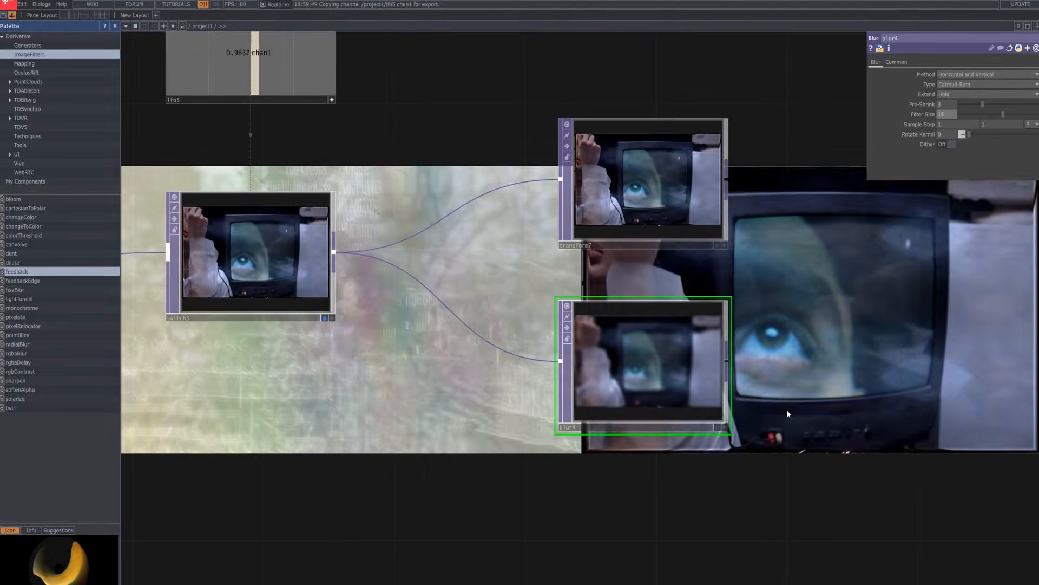
pyautogui.moveTo(730, 422); pyautogui.dragTo(555, 450)
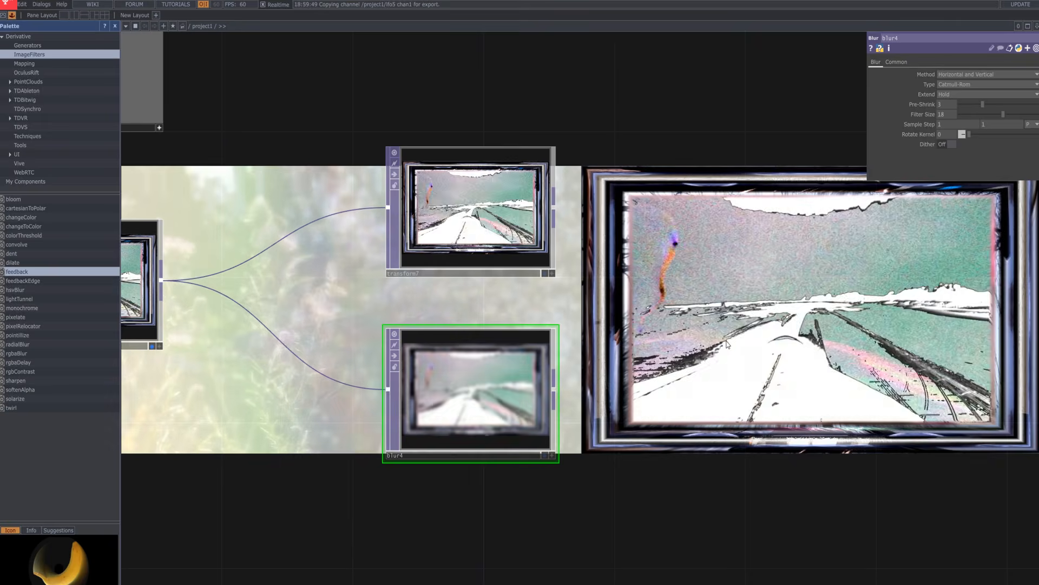
pyautogui.press('Tab')
pyautogui.write('c')
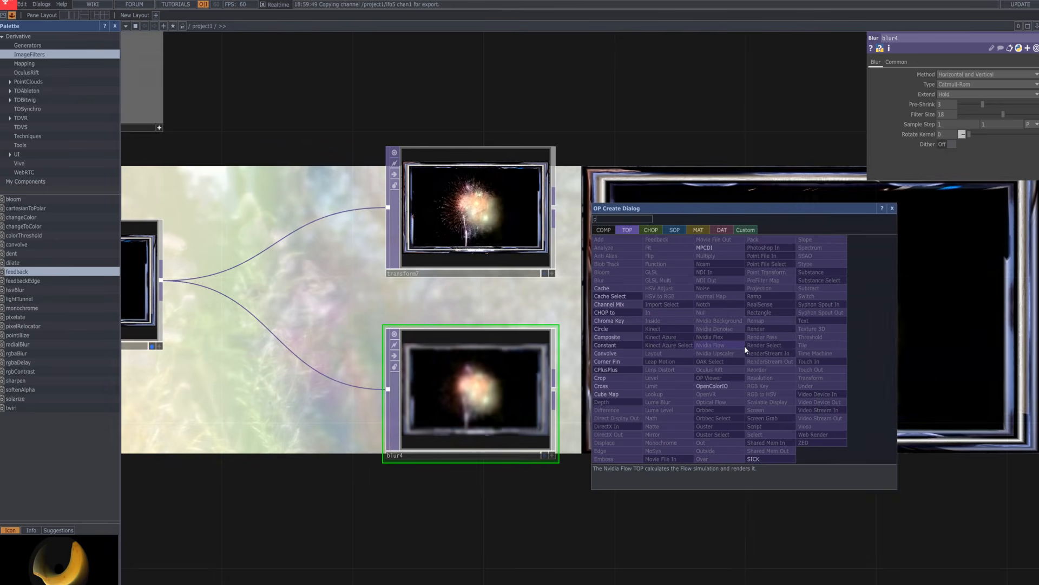
pyautogui.write('omp')
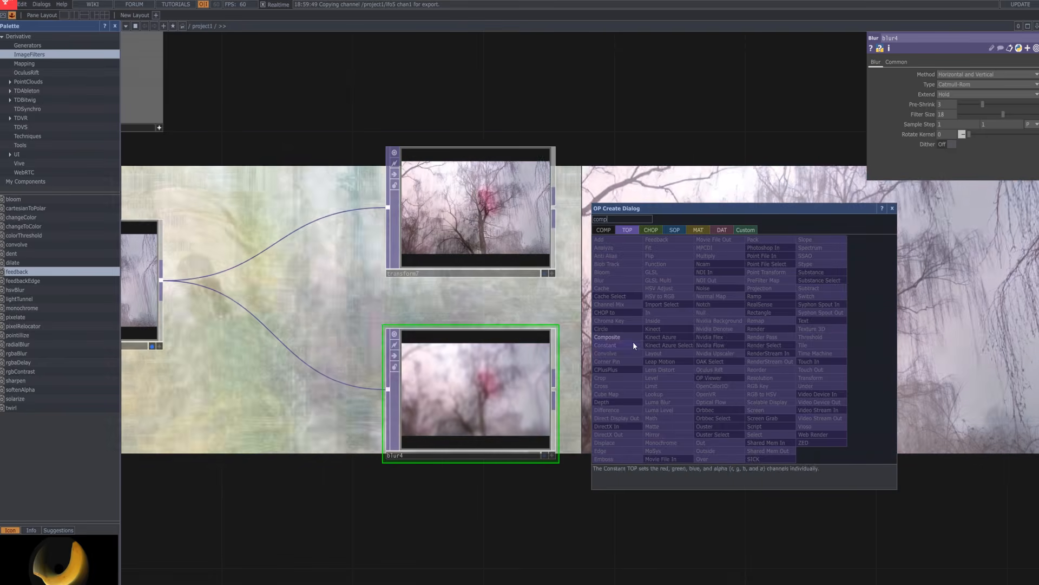
pyautogui.press('Escape')
pyautogui.click(698, 329)
pyautogui.moveTo(554, 208); pyautogui.dragTo(613, 308)
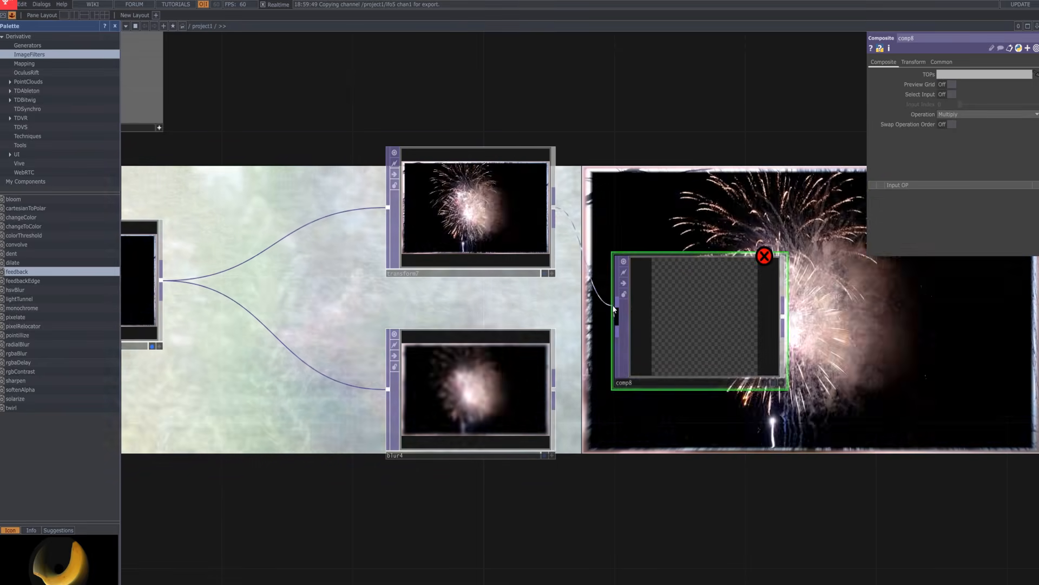
pyautogui.moveTo(555, 391); pyautogui.dragTo(717, 321)
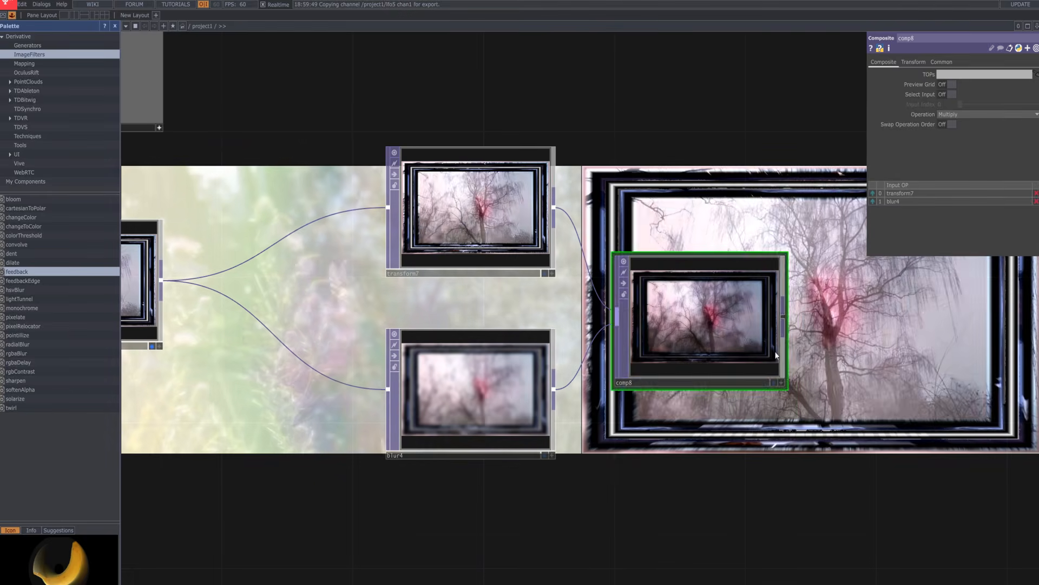
# Set the new Composite's Operation to Maximum.
pyautogui.click(984, 115)
pyautogui.click(1012, 144)
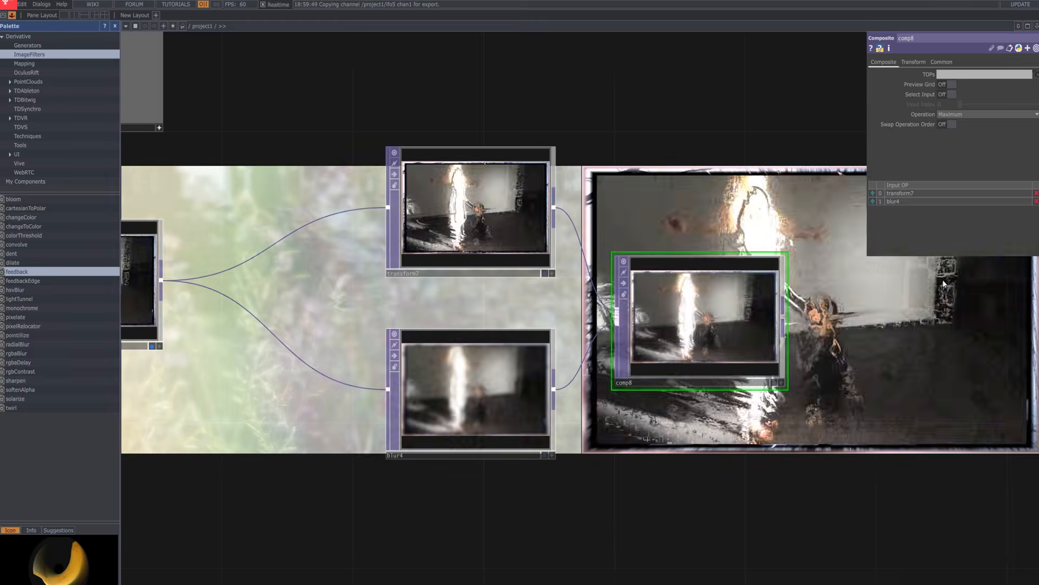
pyautogui.scroll(6, 789, 358)
pyautogui.scroll(-6, 789, 362)
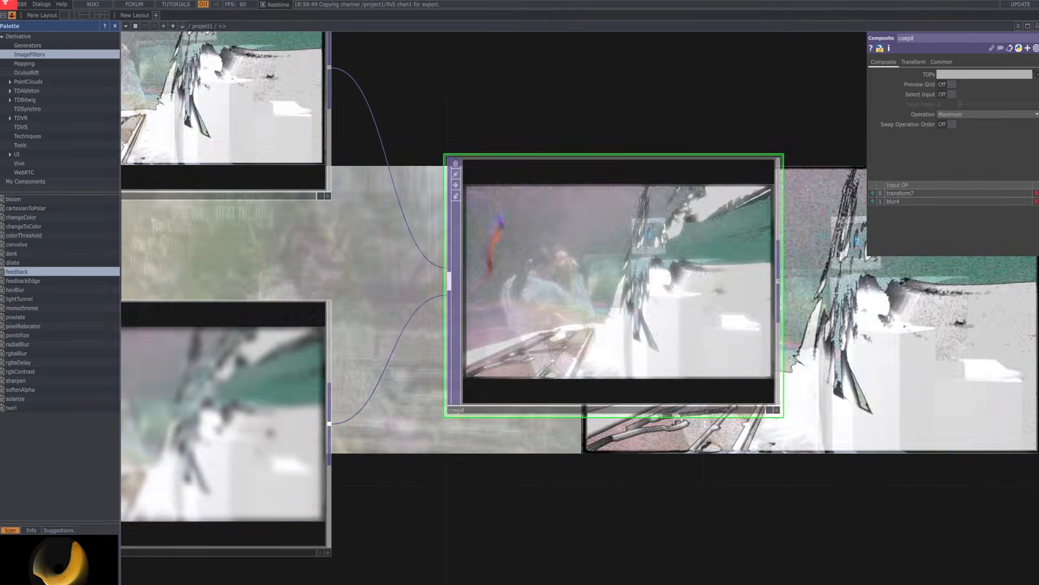
# Set the Pre-Shrink of the Blur feeding the new Composite to 4.
pyautogui.click(293, 422)
pyautogui.click(1016, 106)
pyautogui.moveTo(1016, 106); pyautogui.dragTo(996, 102)
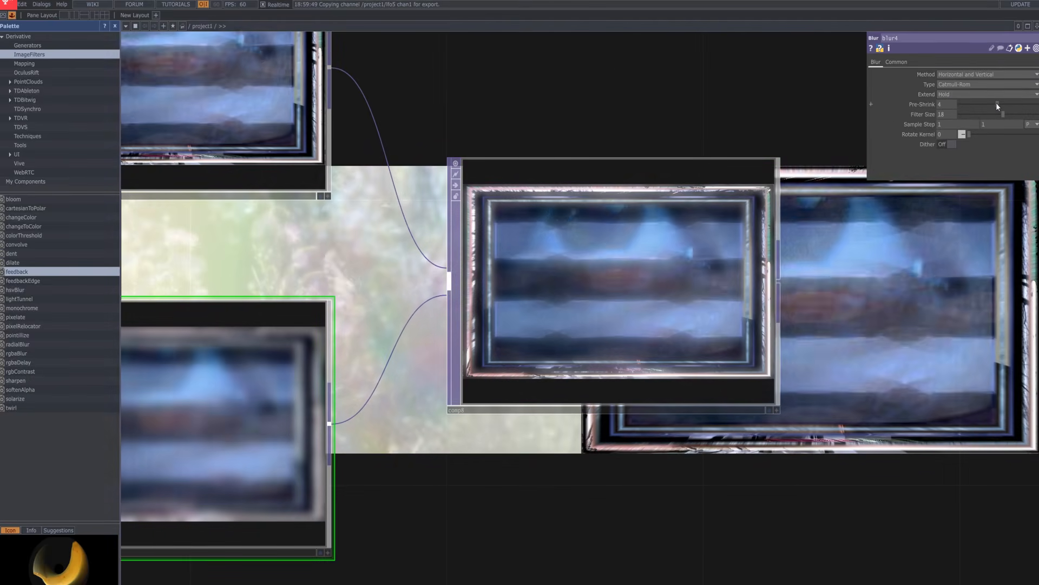
# Show the new Composite TOP as the network background in place of the Switch.
pyautogui.scroll(-5, 703, 373)
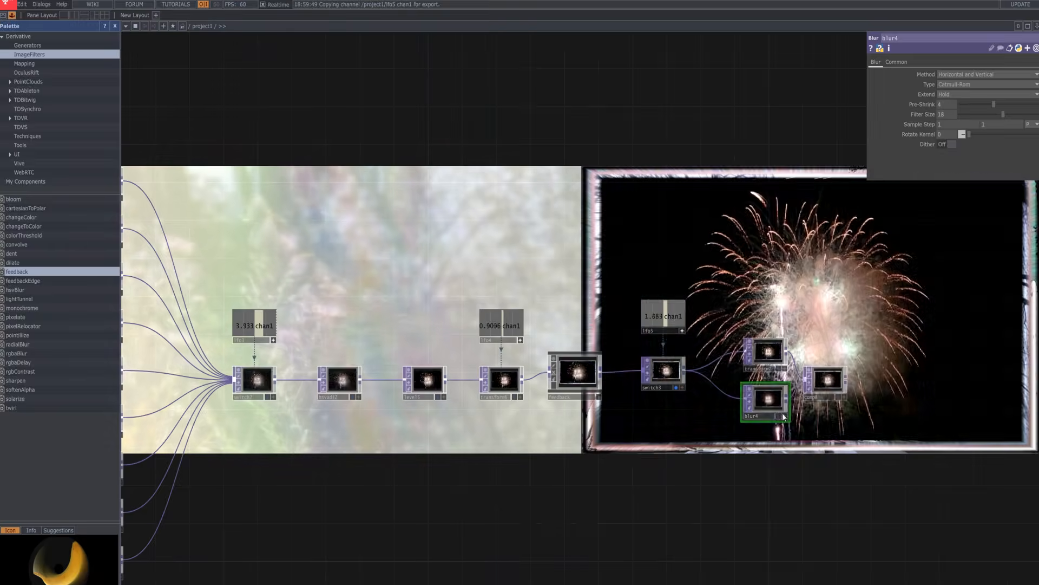
pyautogui.scroll(5, 702, 372)
pyautogui.scroll(-5, 686, 366)
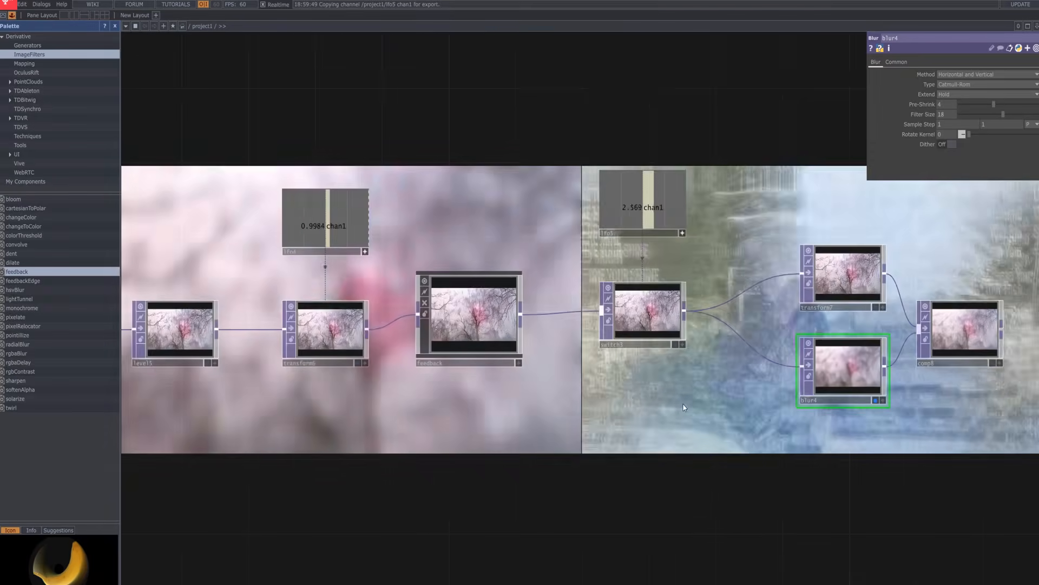
pyautogui.scroll(3, 761, 426)
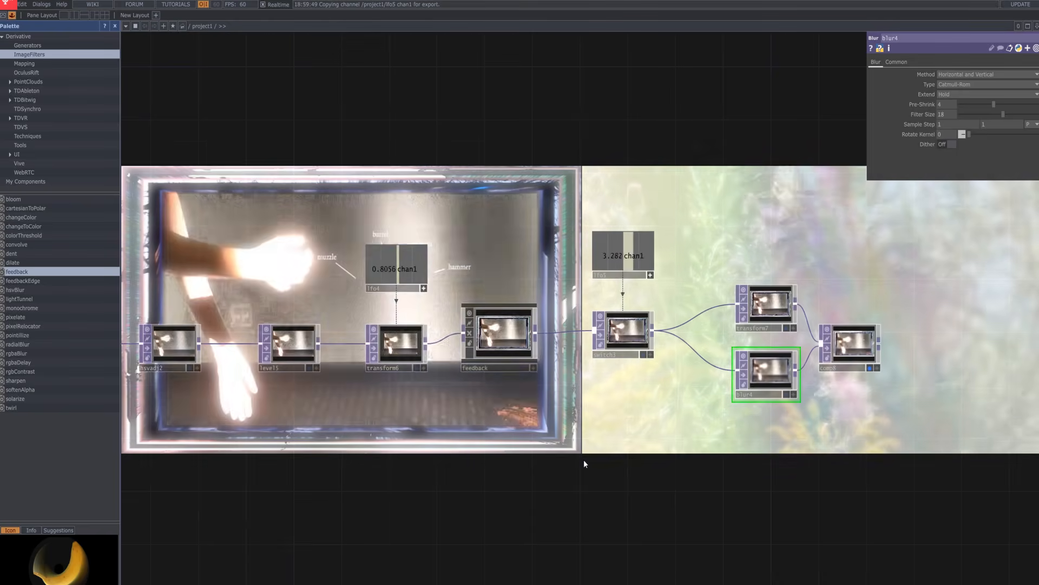
pyautogui.scroll(-2, 585, 459)
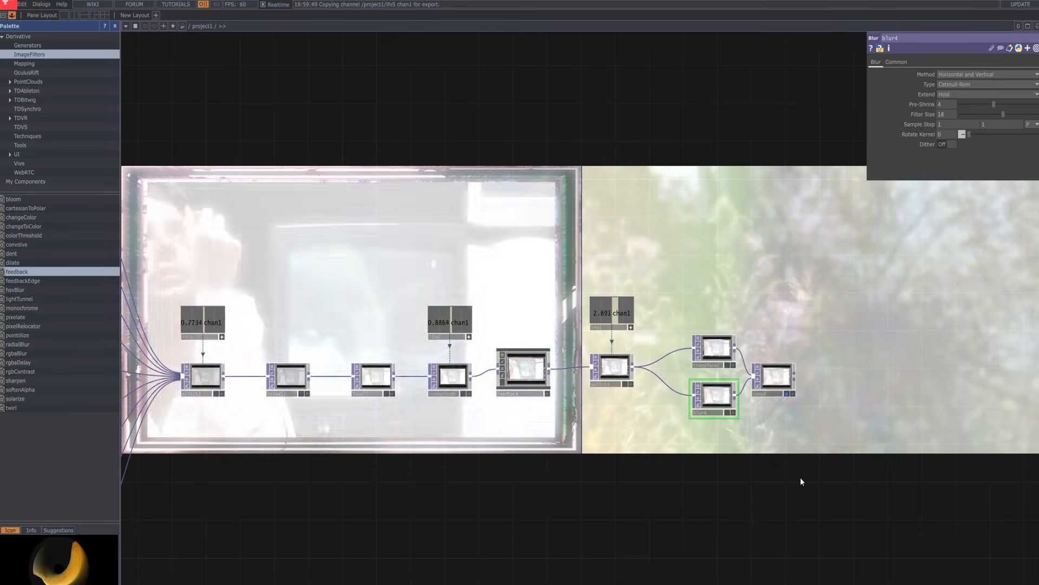
pyautogui.scroll(-3, 801, 482)
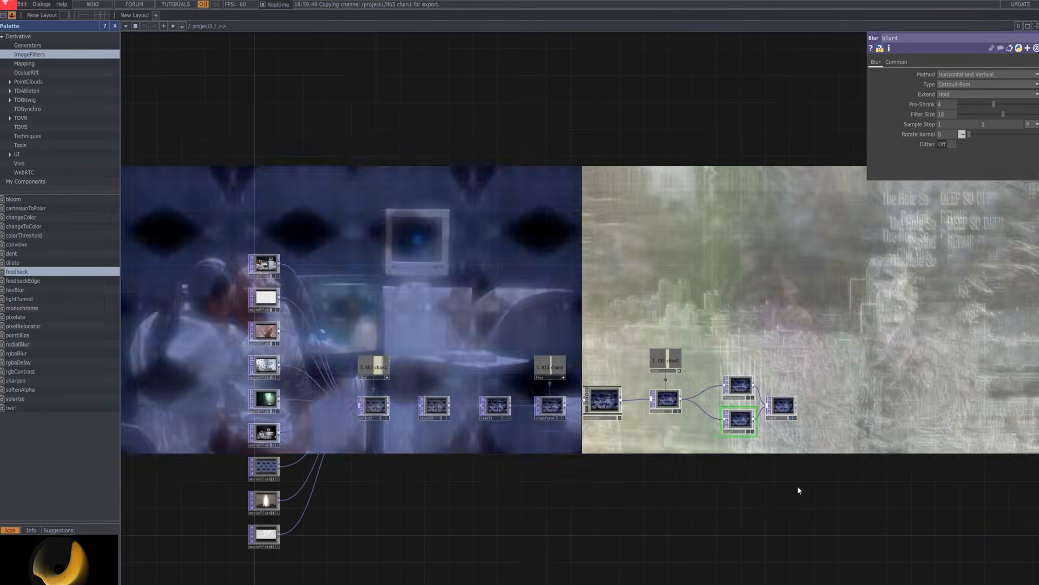
# Review the first network from its final output back towards its Switch, Transform and Level nodes.
pyautogui.moveTo(614, 493); pyautogui.dragTo(602, 140)
pyautogui.moveTo(797, 249); pyautogui.dragTo(455, 250)
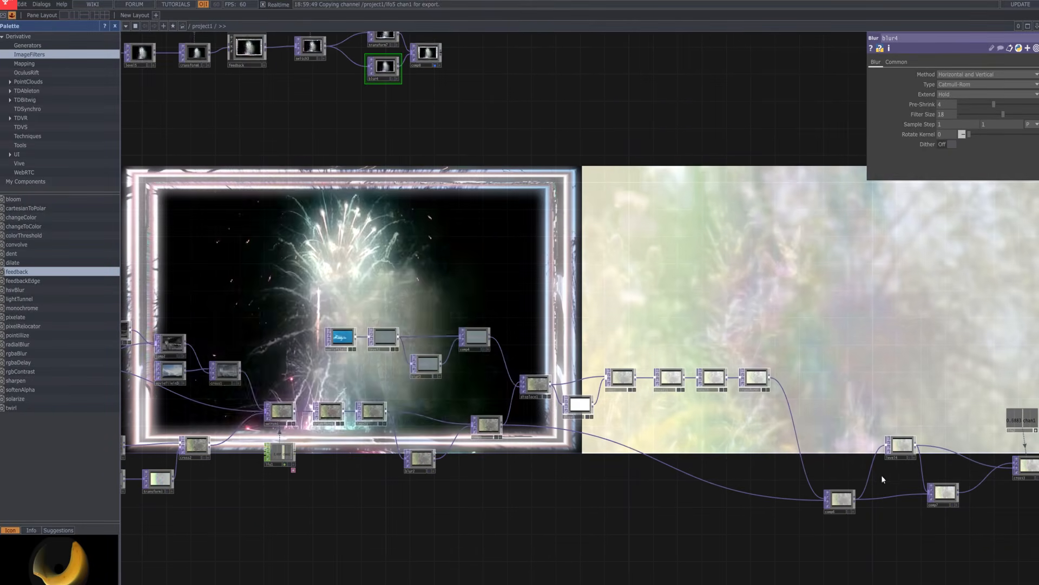
pyautogui.moveTo(752, 527); pyautogui.dragTo(581, 505)
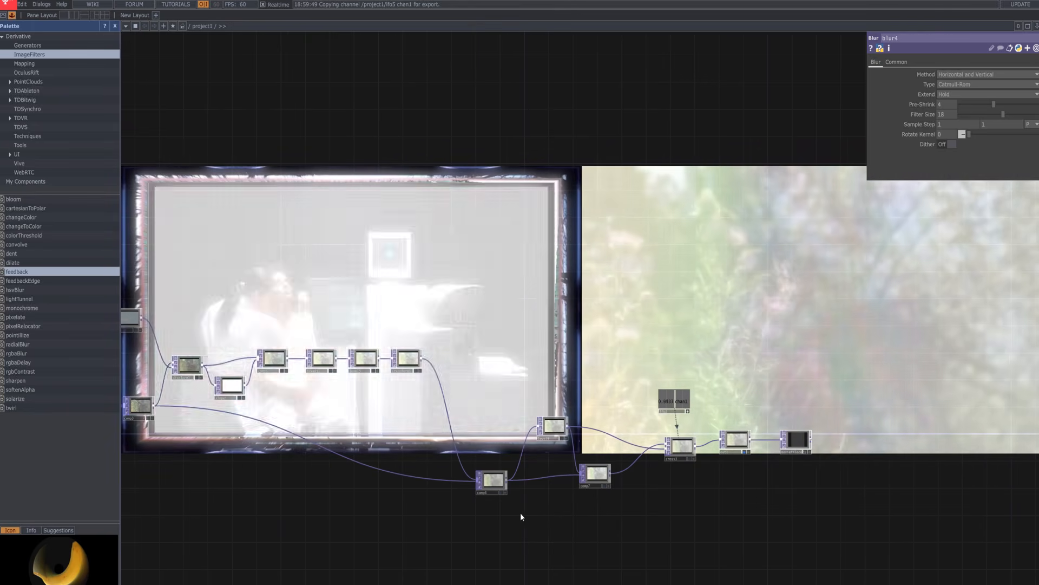
pyautogui.moveTo(613, 499); pyautogui.dragTo(731, 469)
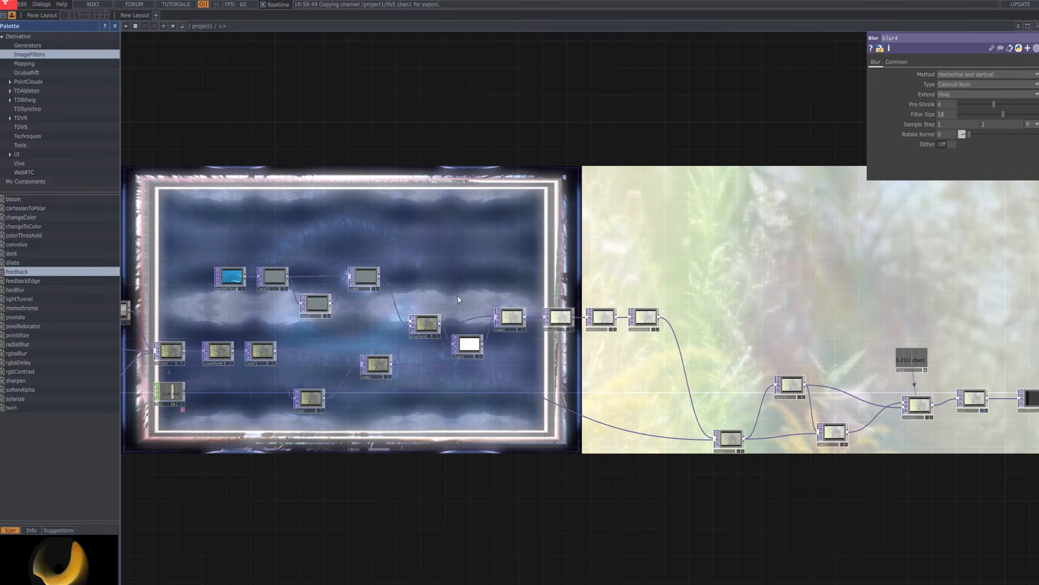
pyautogui.moveTo(457, 295); pyautogui.dragTo(505, 300)
pyautogui.moveTo(691, 432); pyautogui.dragTo(519, 424)
pyautogui.scroll(-6, 519, 424)
pyautogui.moveTo(668, 482); pyautogui.dragTo(738, 469)
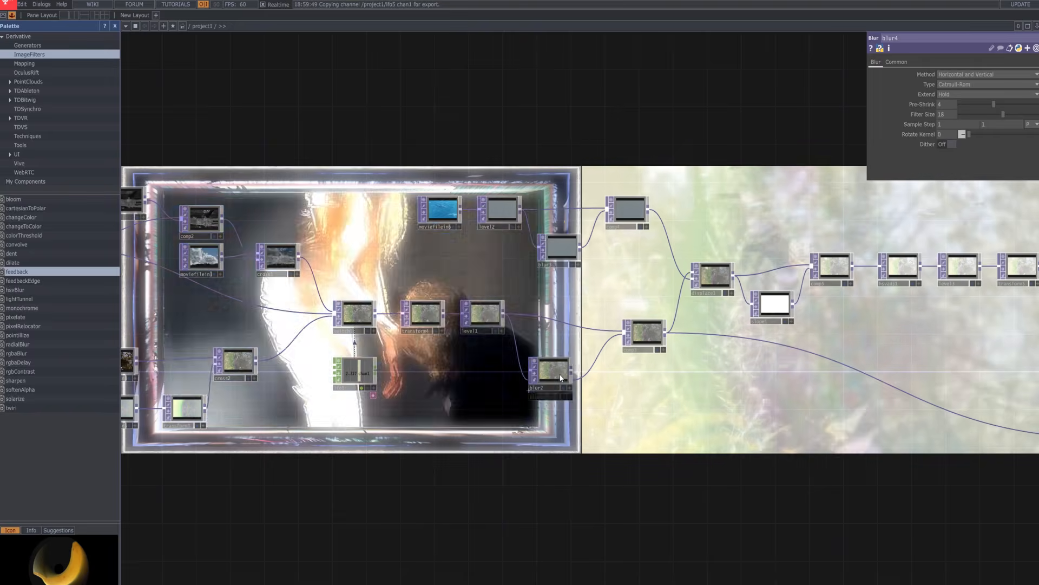
# Enlarge the first network's Switch and respace the nodes around it, lining up the Composite with the Blur before it.
pyautogui.moveTo(386, 412); pyautogui.dragTo(515, 454)
pyautogui.click(494, 358)
pyautogui.moveTo(505, 342); pyautogui.dragTo(456, 335)
pyautogui.moveTo(557, 354); pyautogui.dragTo(588, 345)
pyautogui.moveTo(615, 356); pyautogui.dragTo(658, 345)
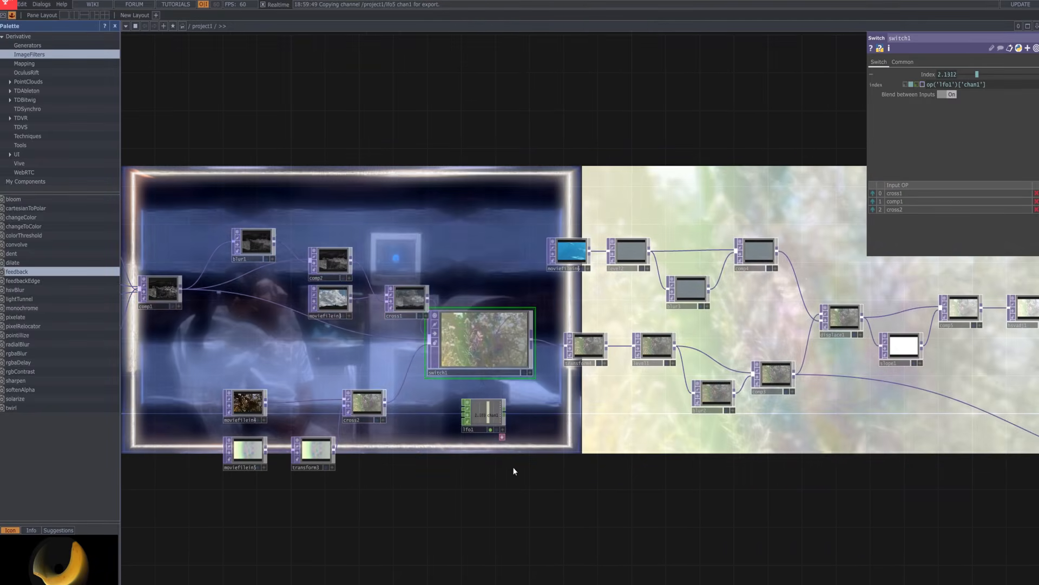
pyautogui.moveTo(512, 467); pyautogui.dragTo(529, 476)
pyautogui.moveTo(699, 422); pyautogui.dragTo(733, 403)
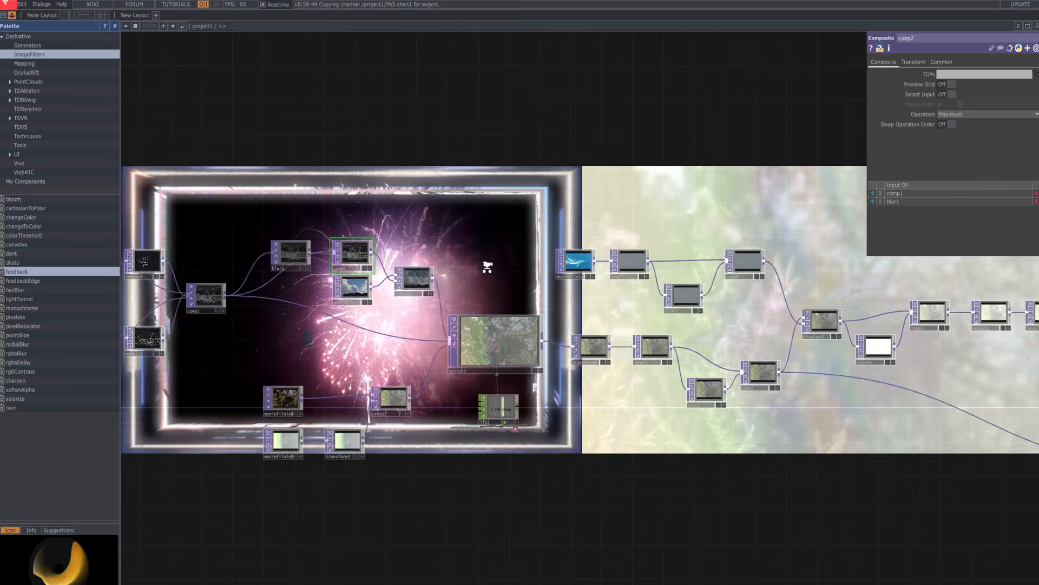
# Select the whole nine-clip network and move it down closer to the first network.
pyautogui.moveTo(565, 145); pyautogui.dragTo(566, 209)
pyautogui.moveTo(601, 253); pyautogui.dragTo(285, 114, button='right')
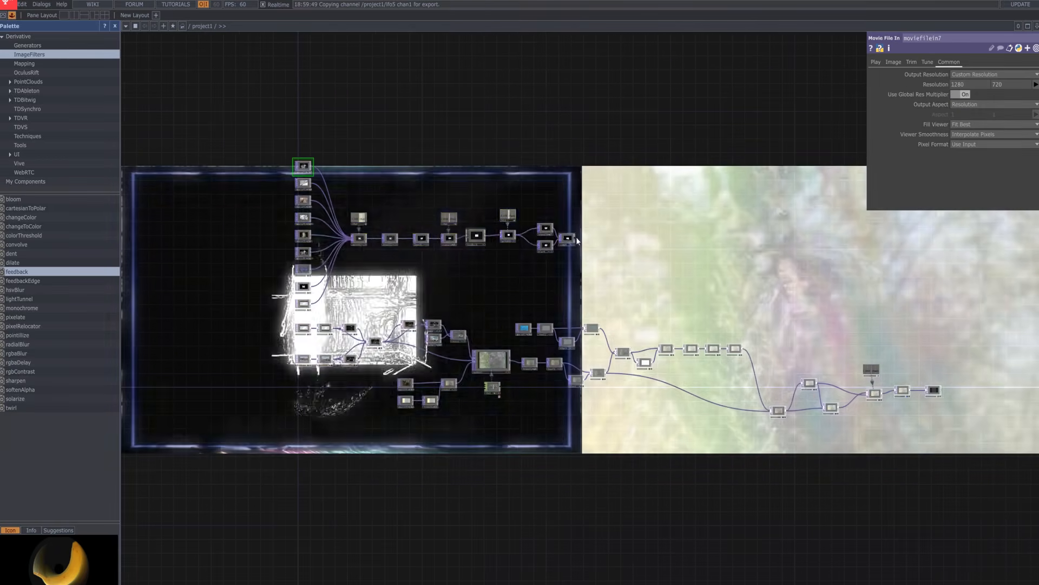
# Wire the nine-clip network's final Composite into the first network's Switch and place it second in the input order.
pyautogui.scroll(3, 579, 238)
pyautogui.moveTo(589, 246); pyautogui.dragTo(575, 173)
pyautogui.scroll(2, 572, 160)
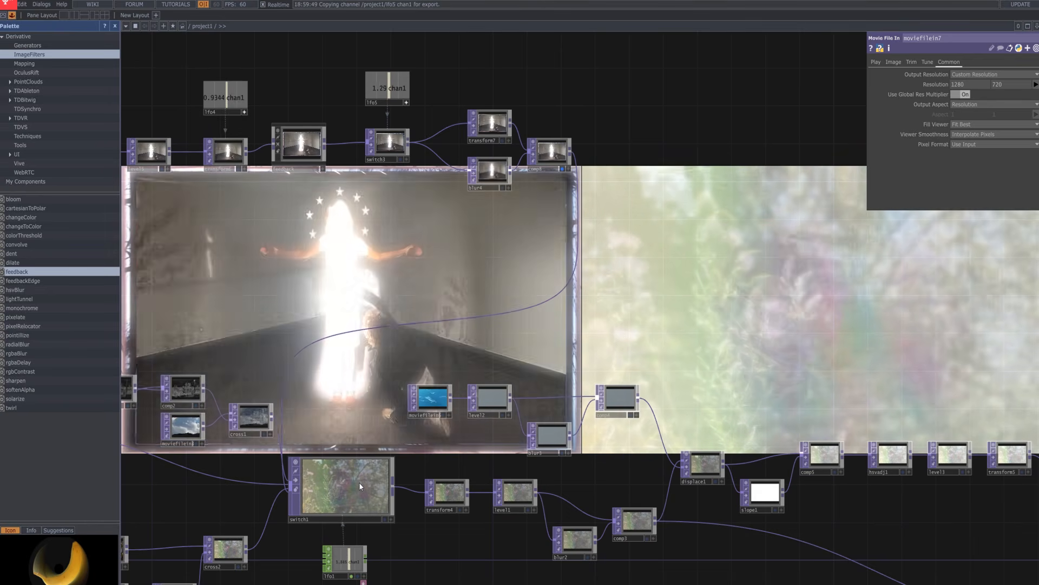
pyautogui.click(359, 482)
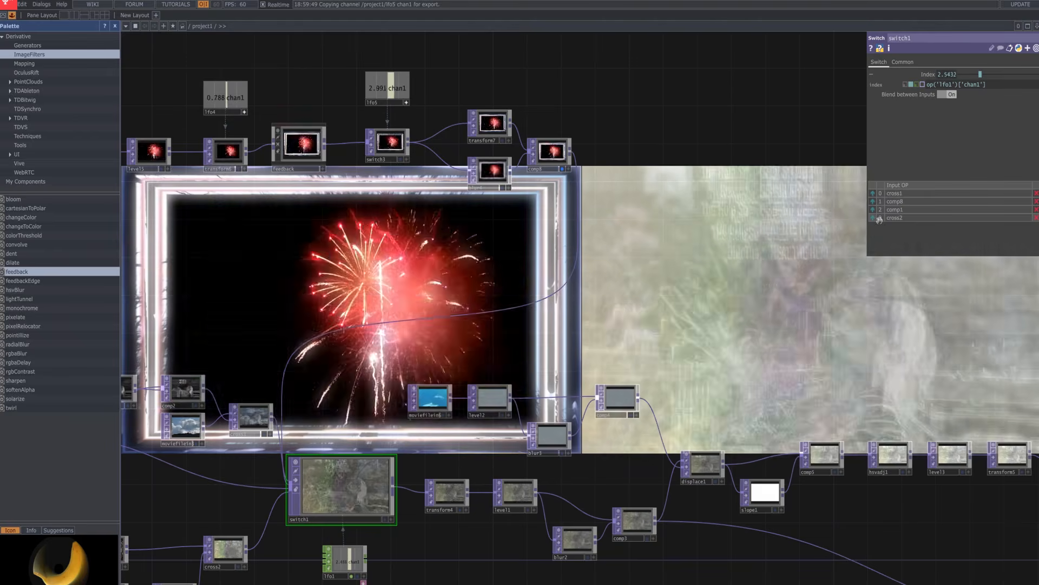
pyautogui.moveTo(777, 276); pyautogui.dragTo(766, 223)
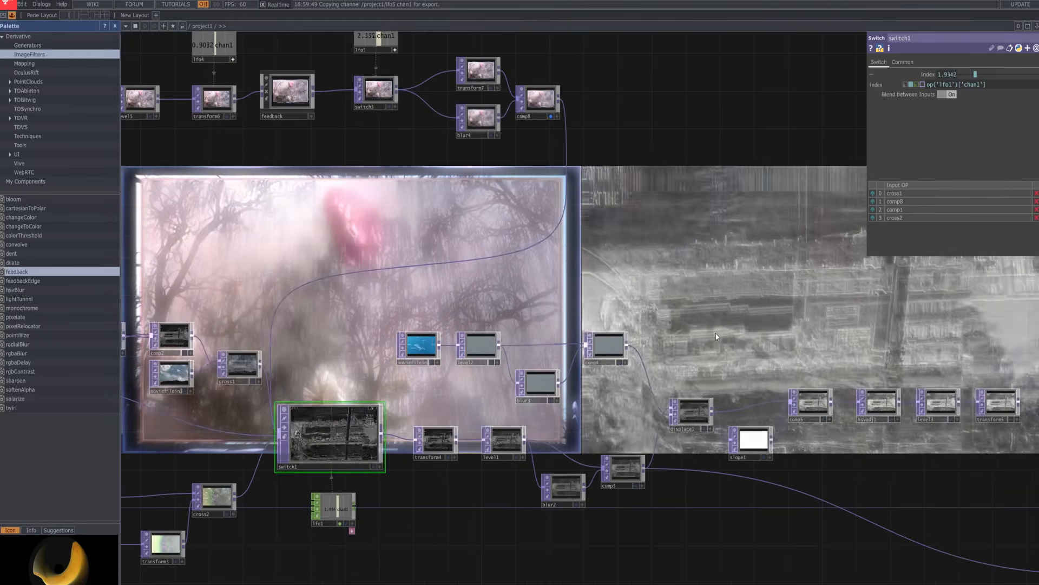
# Raise the Midpoint of the upper Emboss TOP at the start of the first network.
pyautogui.moveTo(345, 350); pyautogui.dragTo(634, 307)
pyautogui.scroll(3, 547, 362)
pyautogui.moveTo(347, 303); pyautogui.dragTo(615, 277)
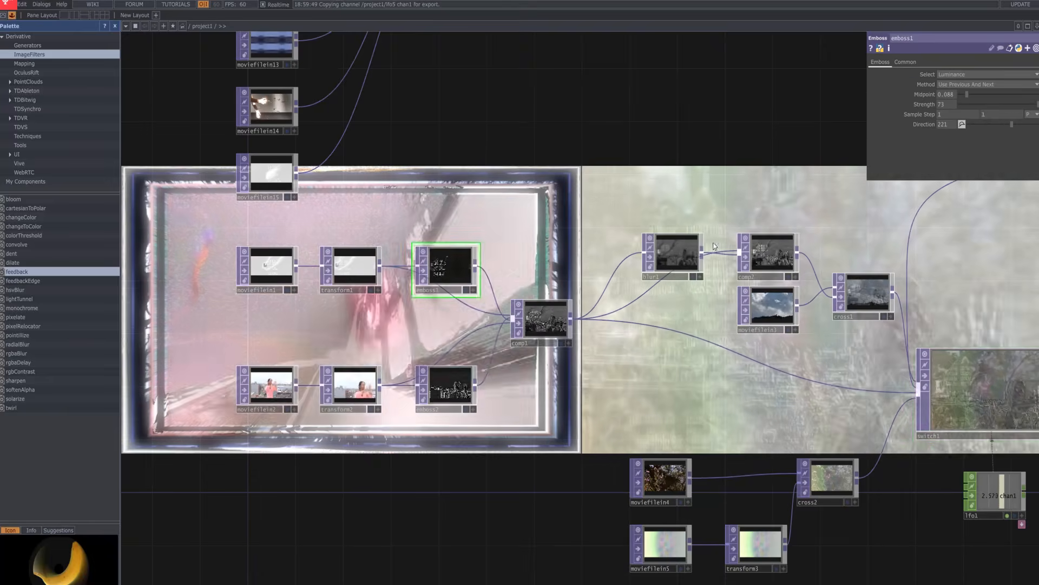
pyautogui.moveTo(965, 93); pyautogui.dragTo(1038, 95)
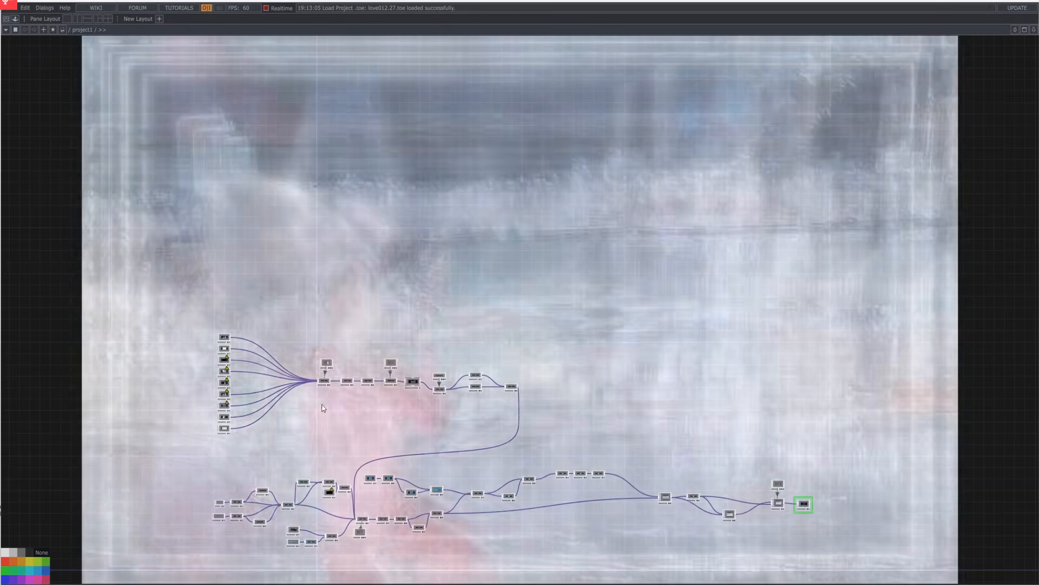
# Move the entire nine-clip network below and to the left of the first network's clip inputs.
pyautogui.moveTo(532, 421); pyautogui.dragTo(205, 332, button='right')
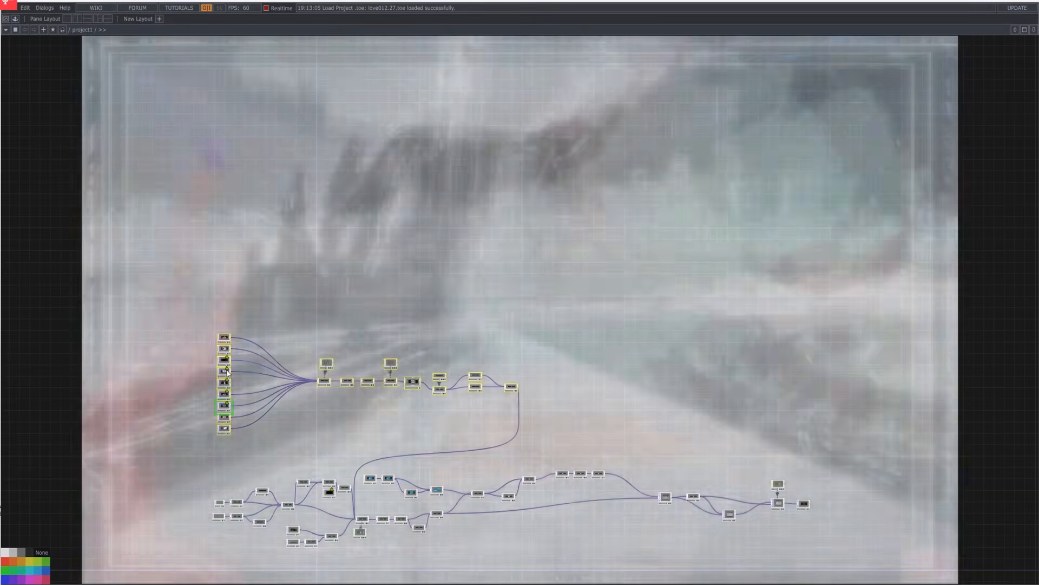
pyautogui.hotkey('ctrl', 'c')
pyautogui.hotkey('ctrl', 'v')
pyautogui.moveTo(115, 548); pyautogui.dragTo(115, 548)
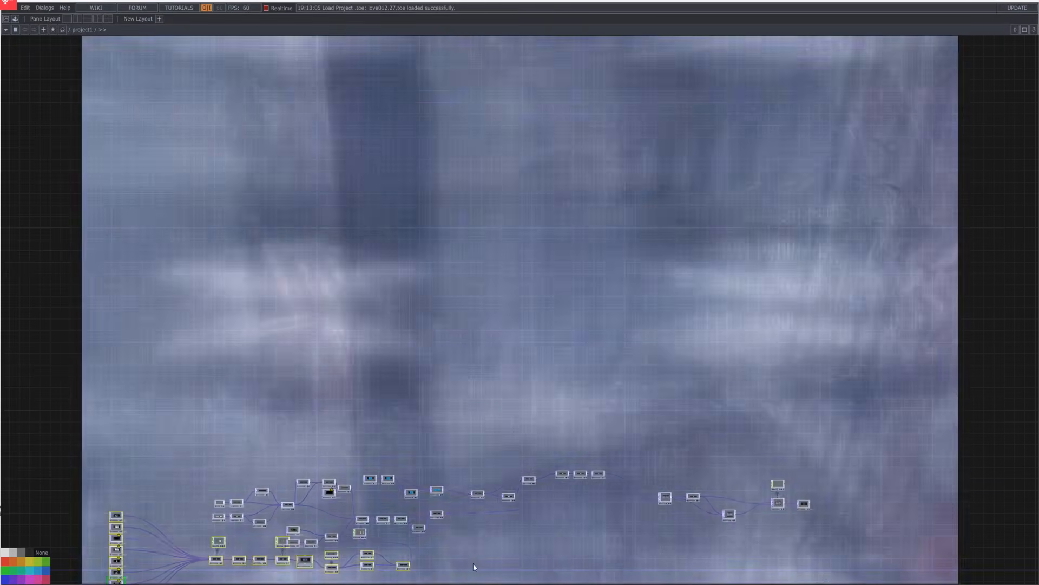
pyautogui.moveTo(470, 566); pyautogui.dragTo(444, 536)
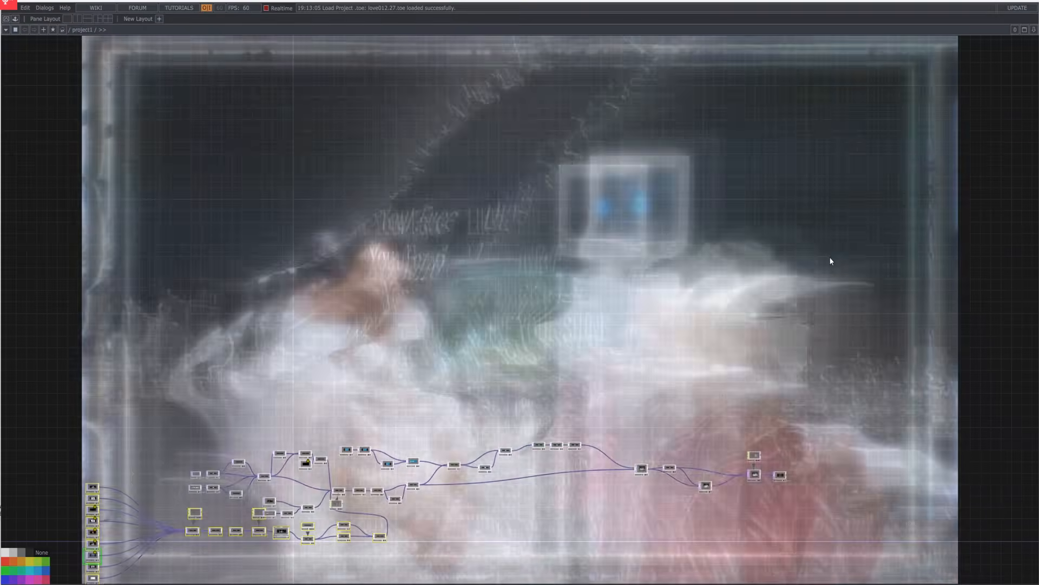
pyautogui.click(1028, 242)
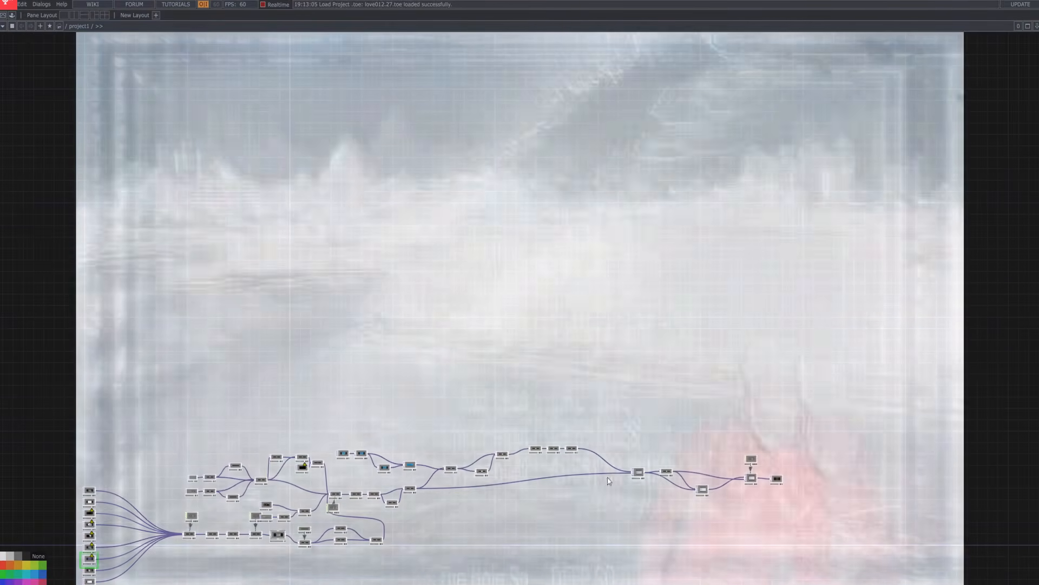
# Move the group of output nodes at the end of the first network closer to the preceding chain, tightening the last node's spacing.
pyautogui.moveTo(609, 438); pyautogui.dragTo(798, 505, button='right')
pyautogui.moveTo(777, 478); pyautogui.dragTo(671, 453)
pyautogui.click(620, 505)
pyautogui.moveTo(729, 474); pyautogui.dragTo(710, 473)
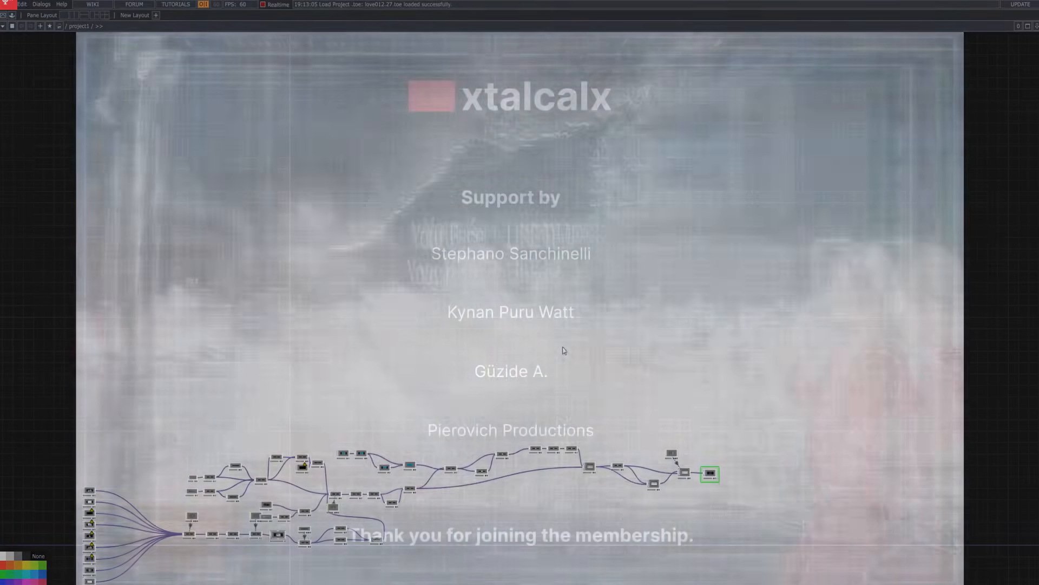
pyautogui.moveTo(564, 343); pyautogui.dragTo(830, 114)
pyautogui.scroll(3, 768, 344)
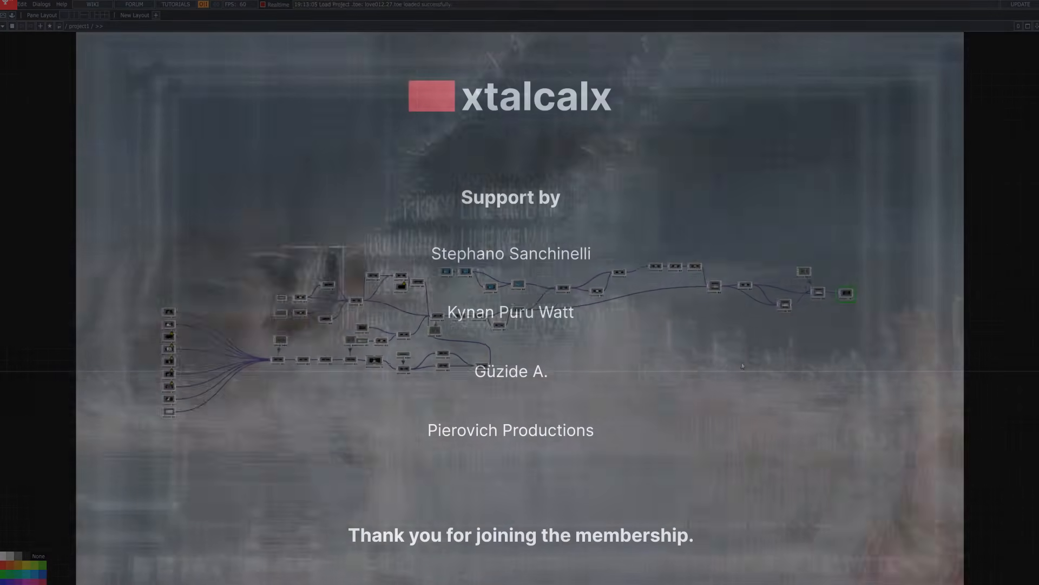
pyautogui.scroll(-1, 740, 373)
pyautogui.moveTo(738, 395); pyautogui.dragTo(738, 374)
pyautogui.scroll(4, 737, 376)
pyautogui.scroll(-4, 736, 377)
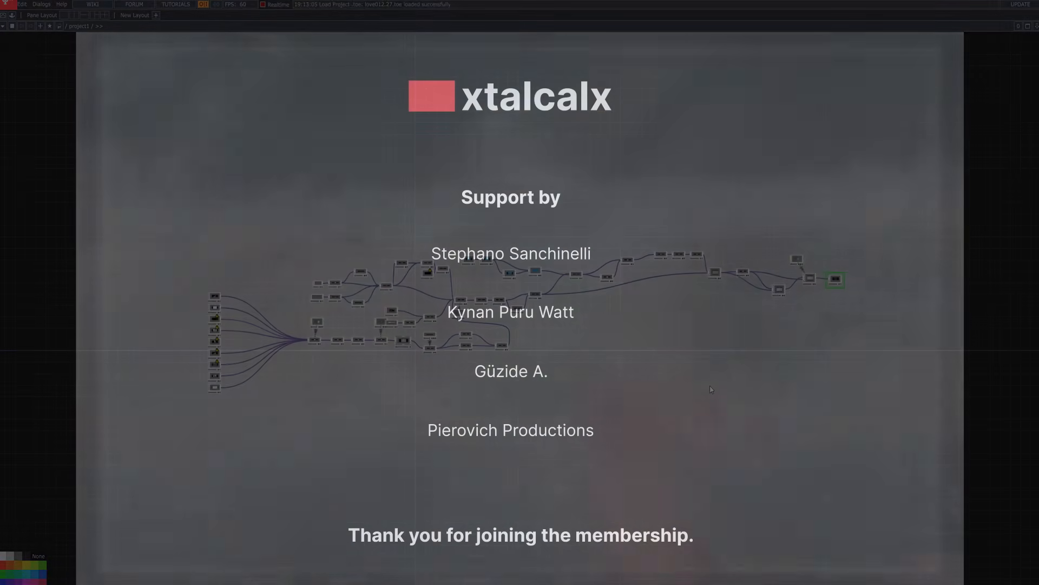